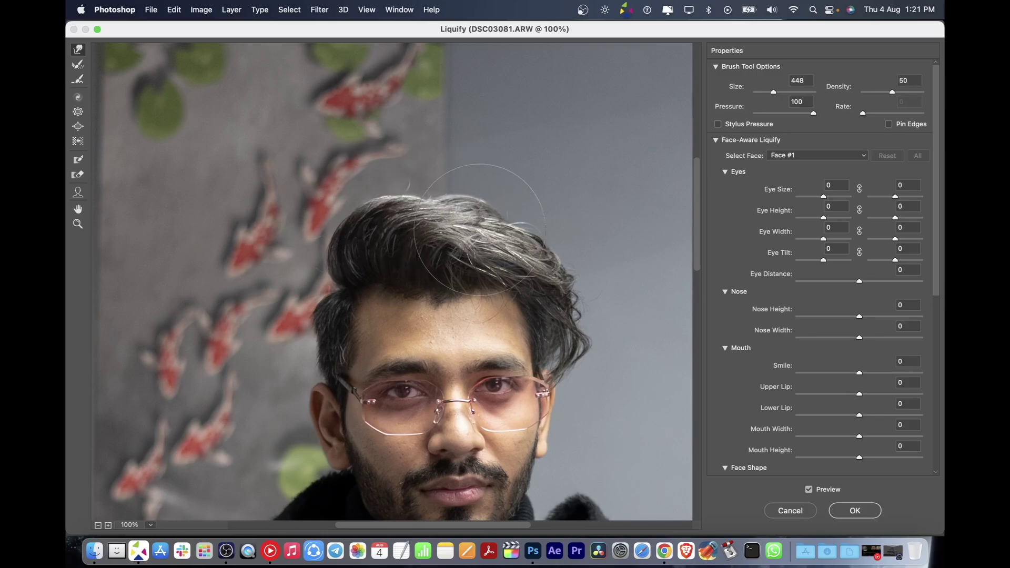
Step: In Face-Aware Liquify, set brush size 121, Nose Width -28, Chin Height -17, Jawline -19
key(bracketleft)
key(bracketleft)
key(bracketleft)
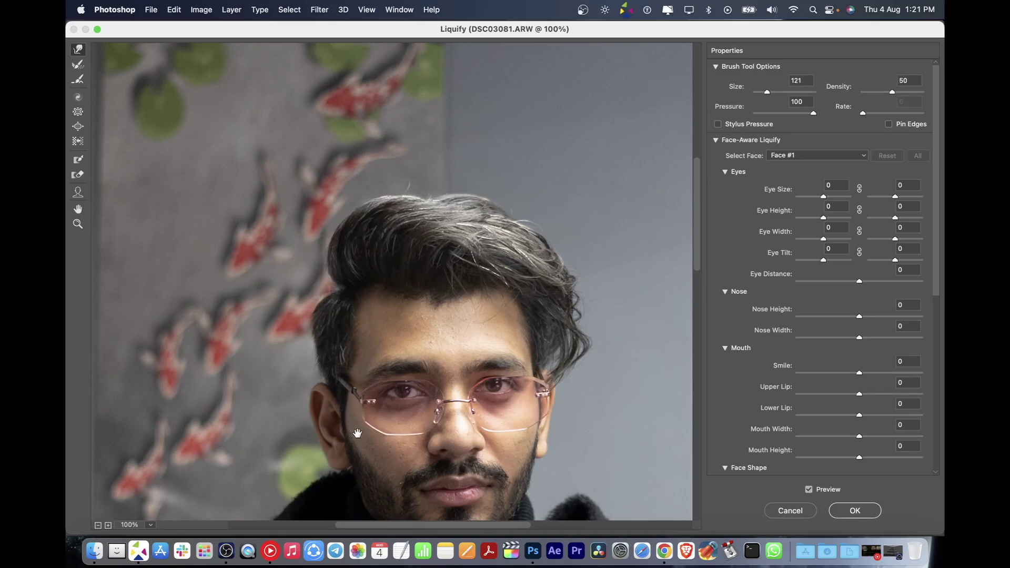
scroll(357, 434, down, 5)
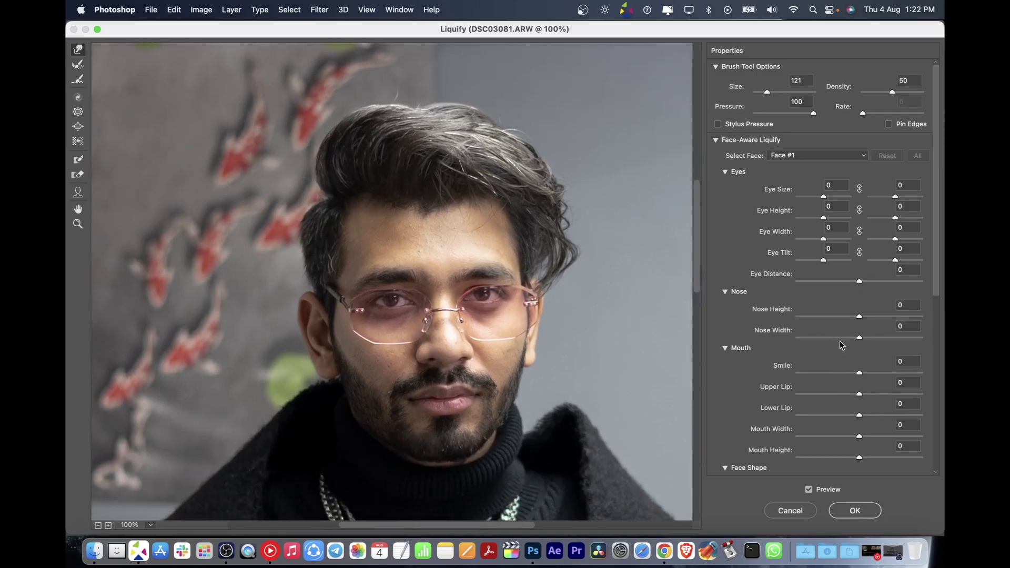
click(841, 338)
scroll(842, 341, down, 5)
mouse_move(858, 347)
mouse_down()
mouse_move(847, 348)
mouse_move(848, 327)
mouse_up()
click(858, 368)
Step: Review the liquified face and commit the Liquify edits
scroll(509, 311, down, 5)
scroll(509, 311, down, 5)
scroll(509, 311, down, 5)
scroll(276, 338, left, 5)
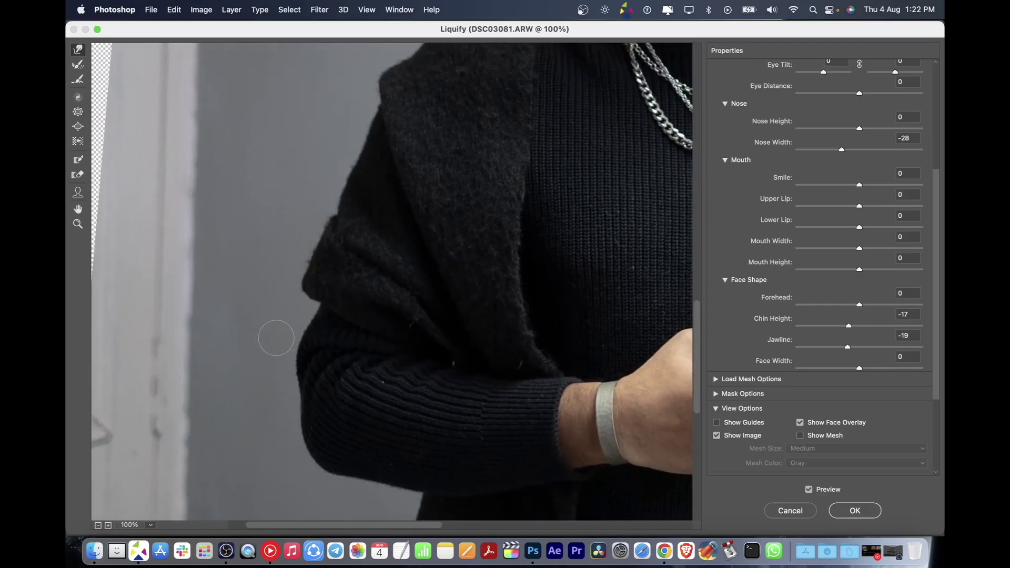
scroll(236, 358, down, 10)
scroll(237, 358, right, 3)
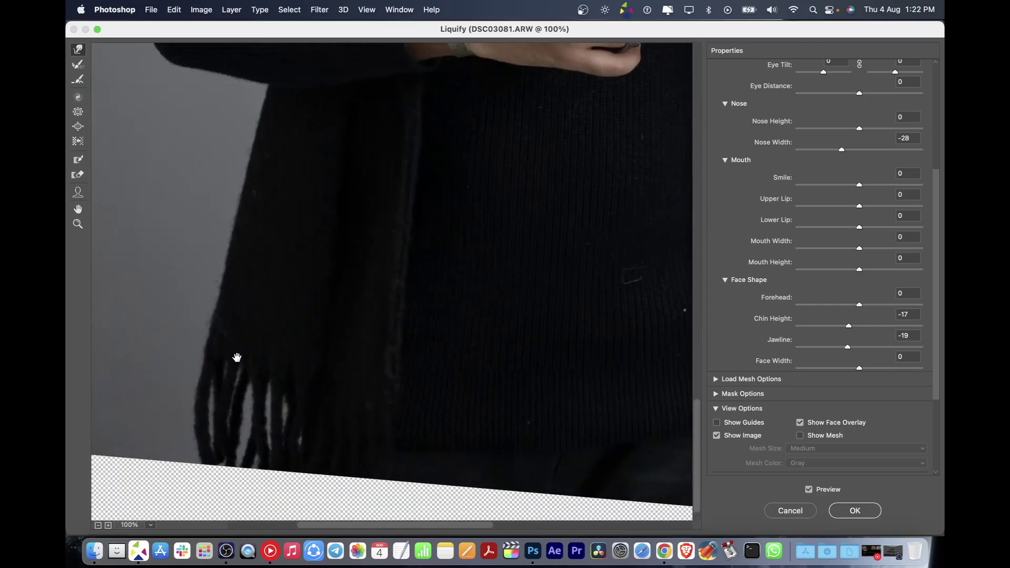
scroll(365, 338, up, 10)
scroll(364, 338, right, 3)
scroll(420, 289, up, 5)
scroll(473, 247, up, 10)
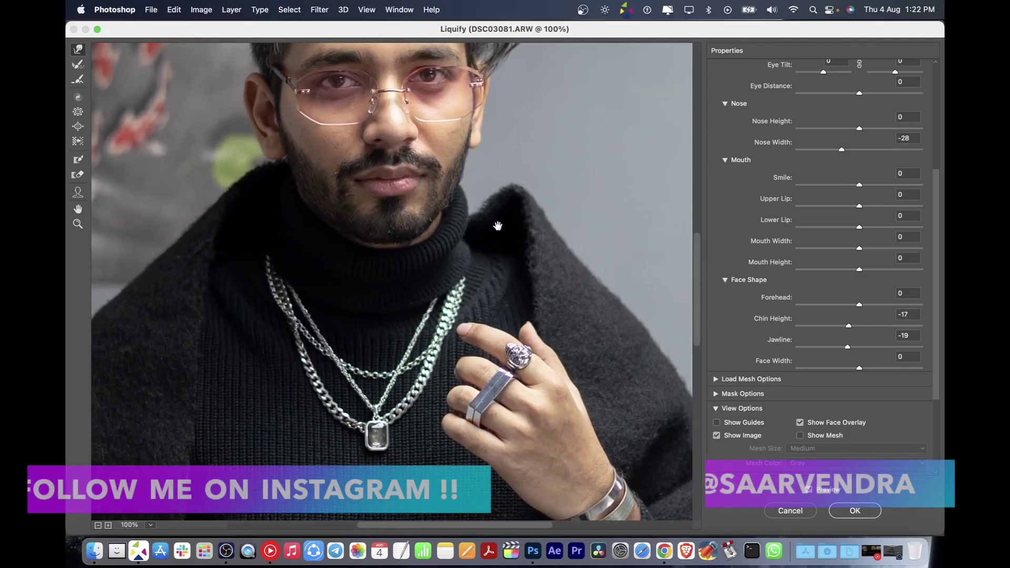
scroll(498, 226, up, 10)
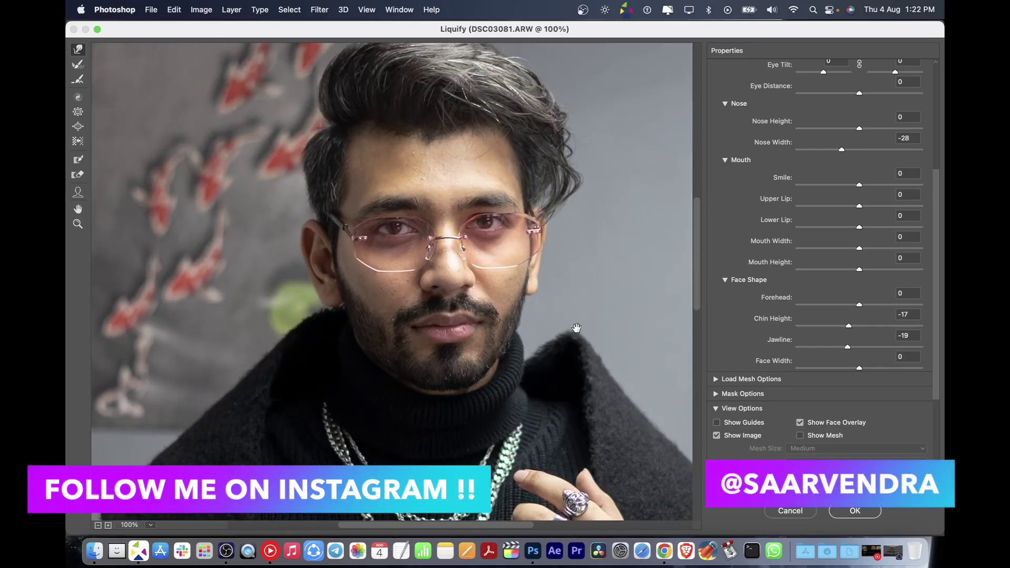
click(855, 510)
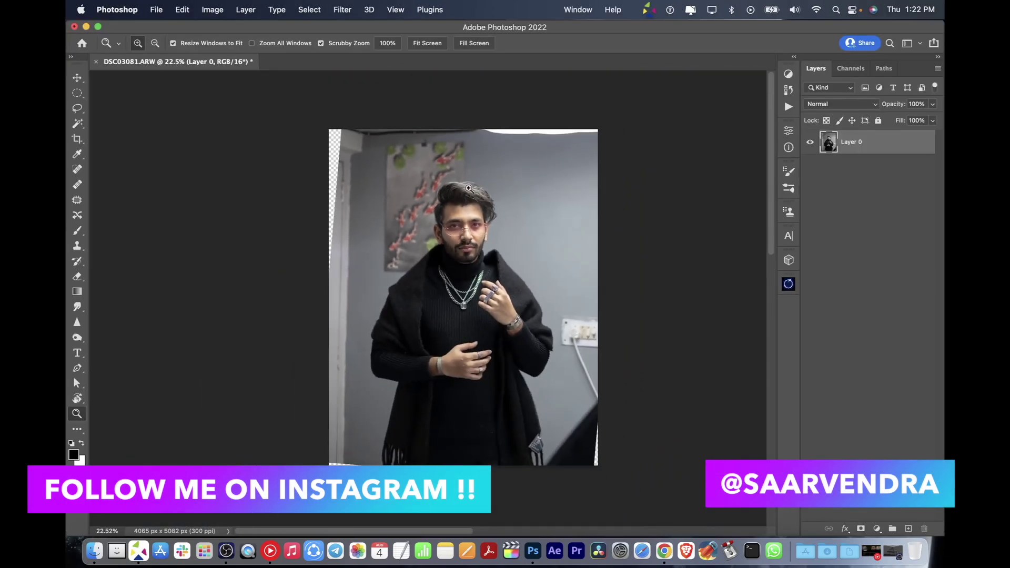
Step: Fit the photo in view and apply the Camera Raw filter
click(548, 285)
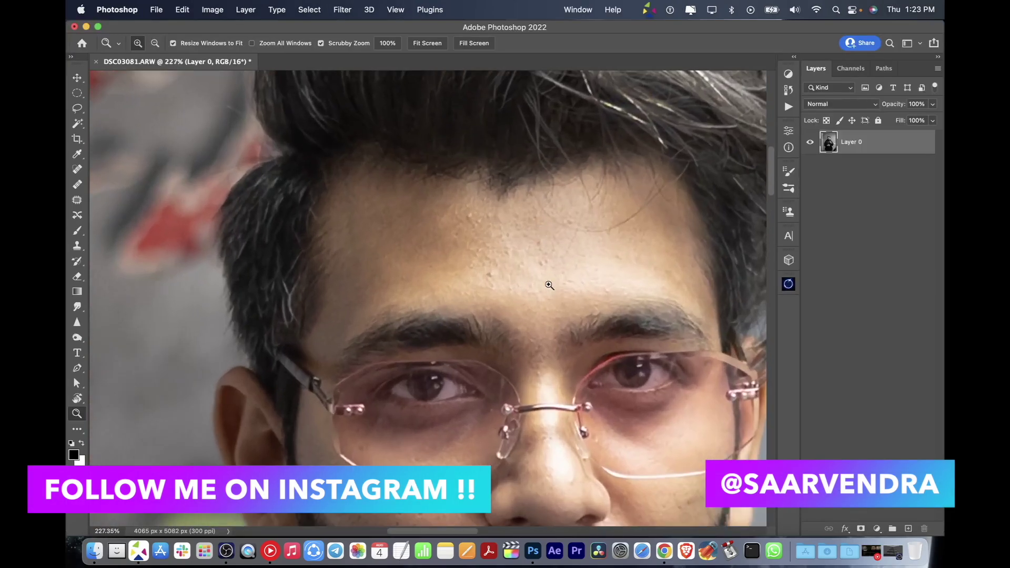
key(super+0)
key(super+shift+a)
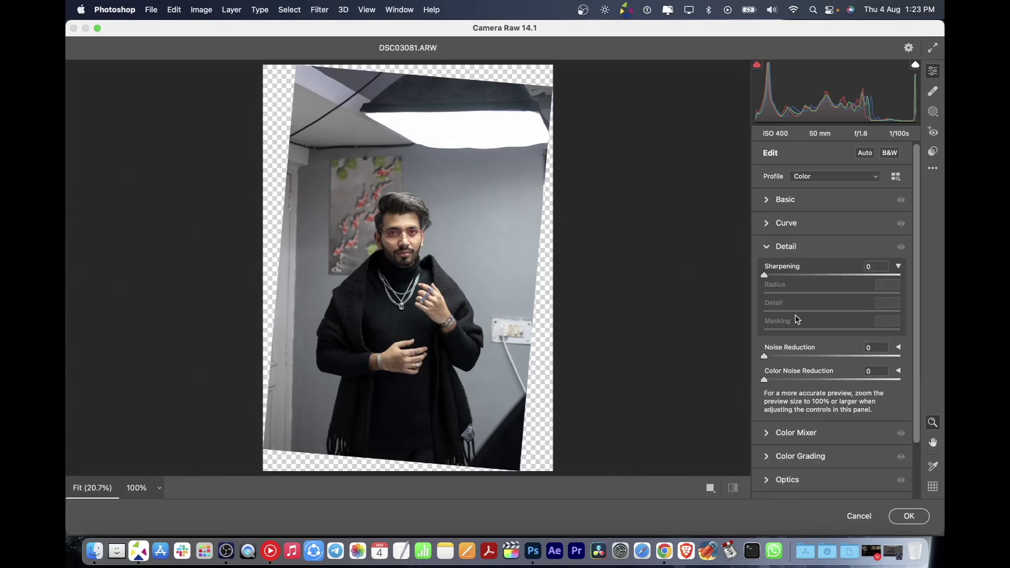
key(Return)
Step: Spot-heal the forehead blemishes and the spot on the nose tip
click(487, 175)
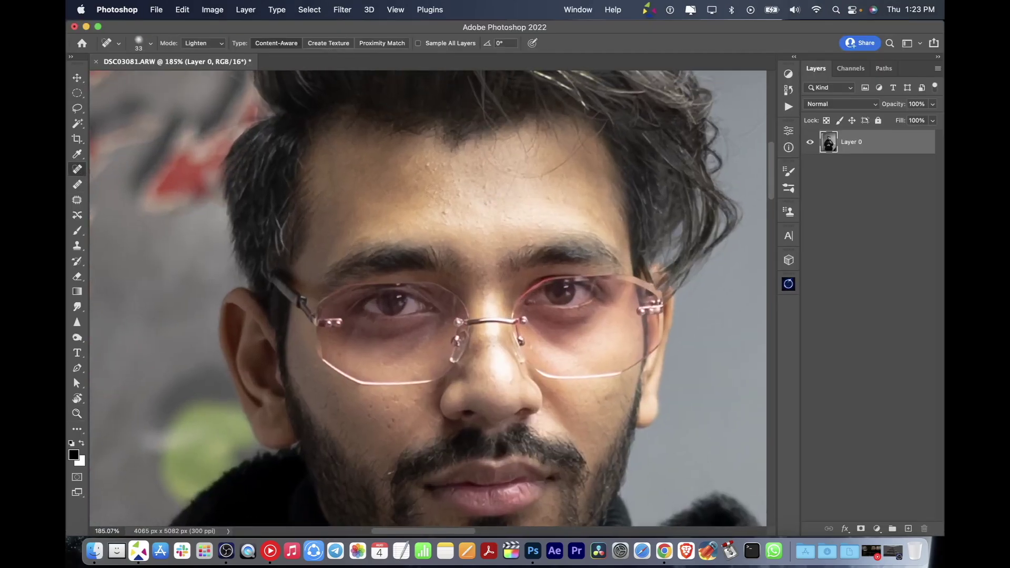
key(j)
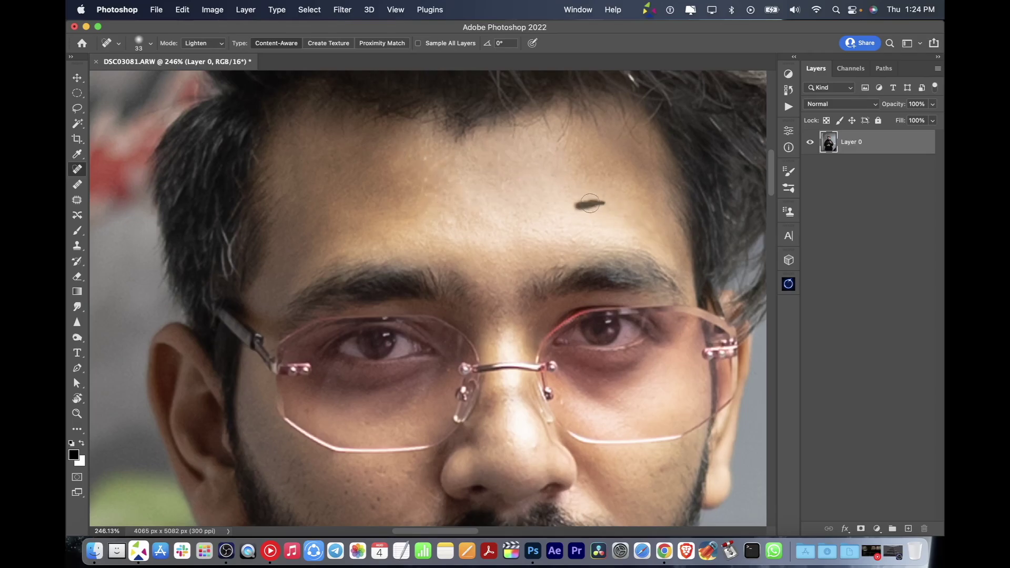
mouse_move(541, 247)
mouse_down()
mouse_move(546, 233)
mouse_move(542, 240)
mouse_up()
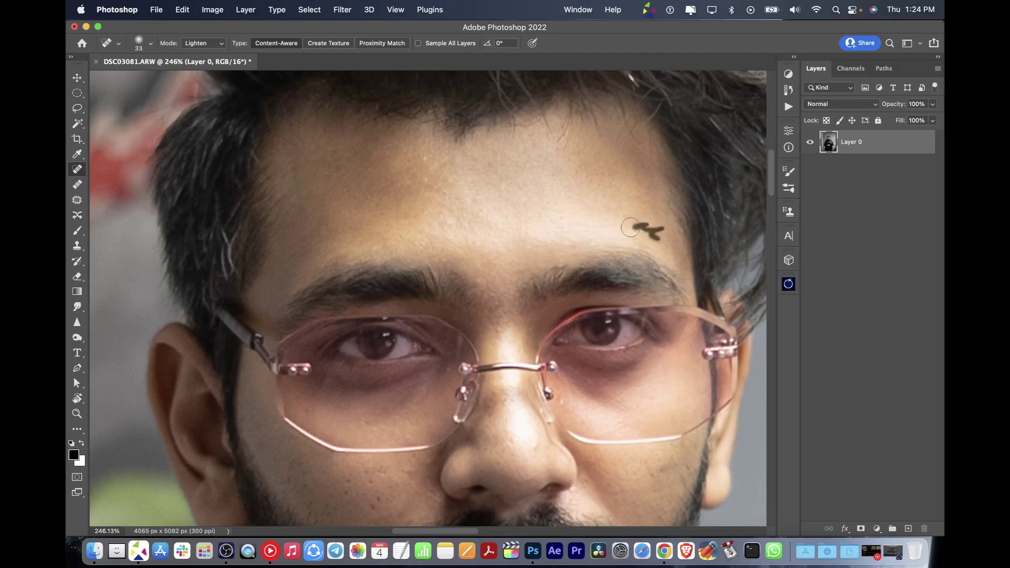
drag(512, 346, 504, 265)
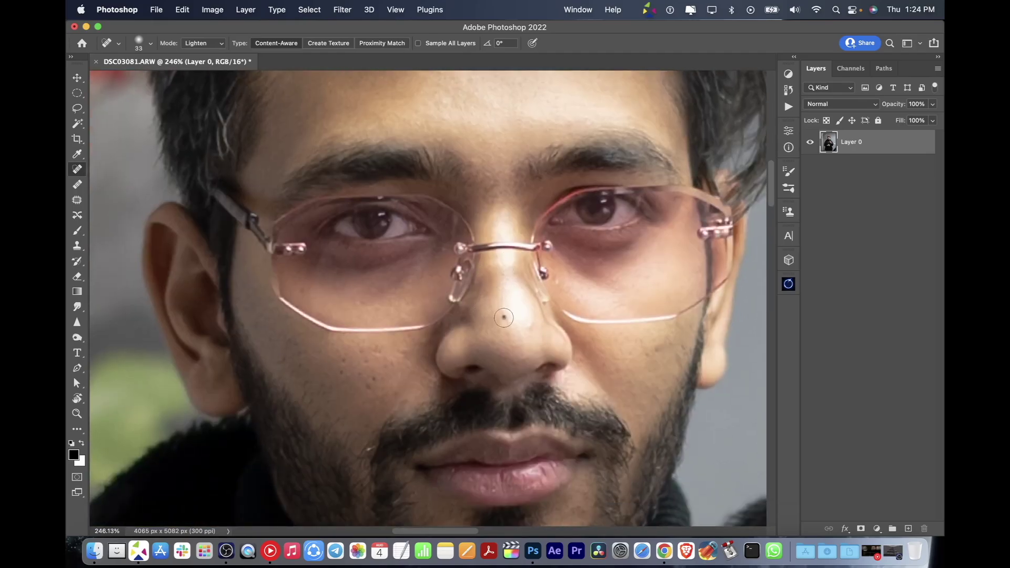
drag(506, 335, 536, 348)
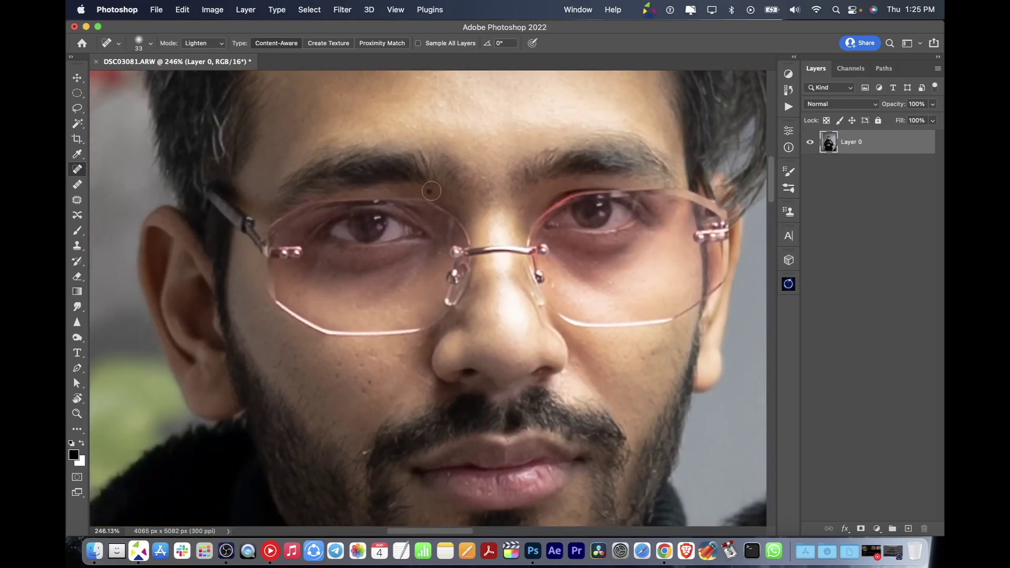
scroll(372, 193, up, 5)
drag(288, 243, 314, 230)
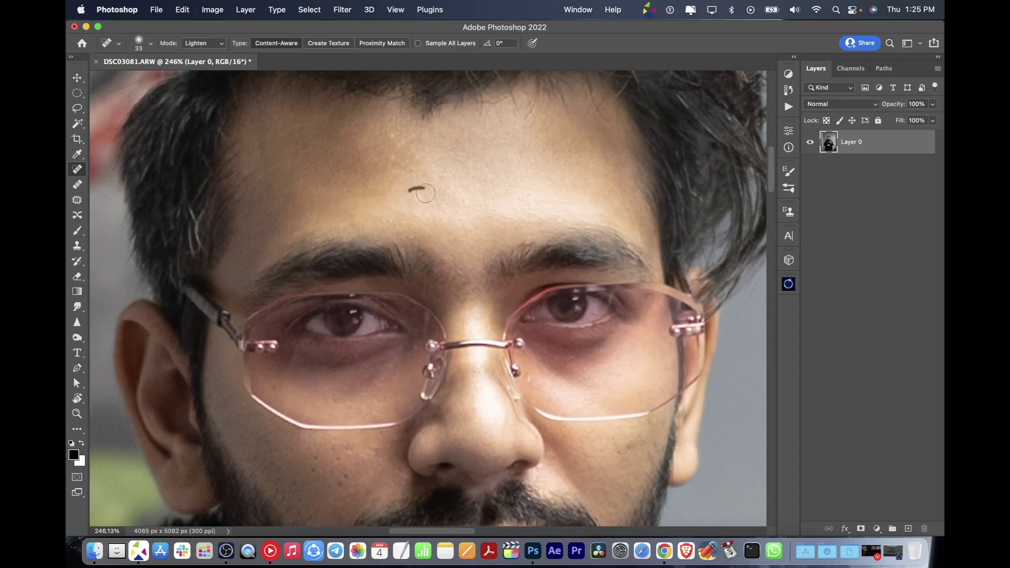
drag(509, 193, 510, 193)
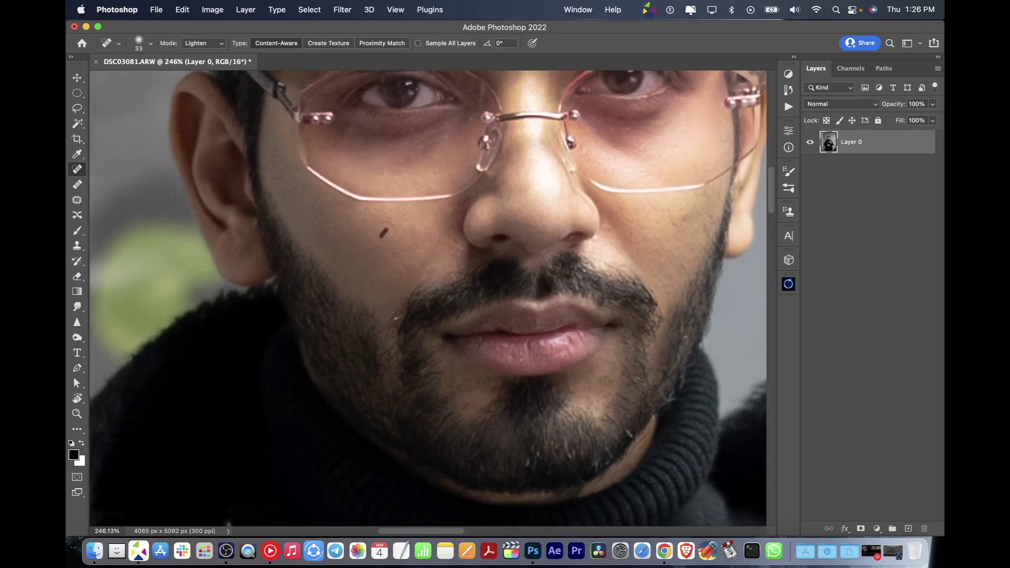
Step: Spot-heal the chin spot, the mole beside the mouth and a chin blemish
scroll(382, 340, down, 5)
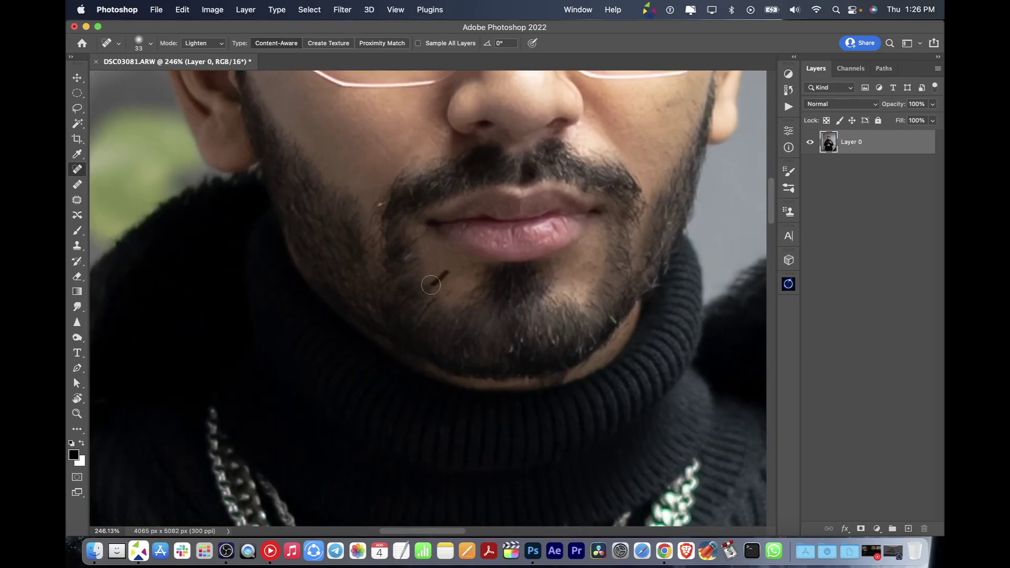
click(466, 291)
scroll(502, 271, right, 2)
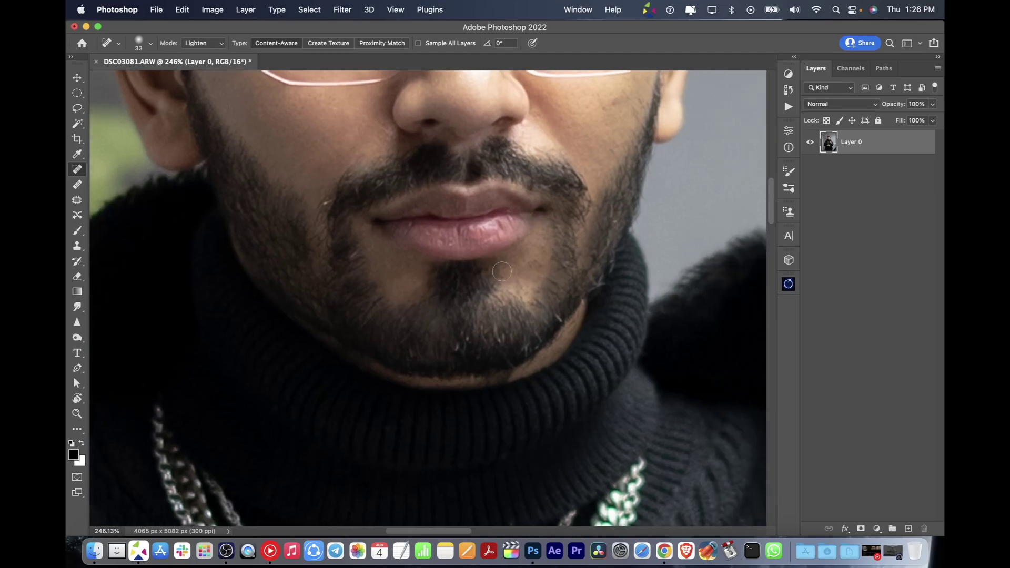
click(542, 241)
drag(518, 261, 505, 269)
scroll(543, 241, up, 2)
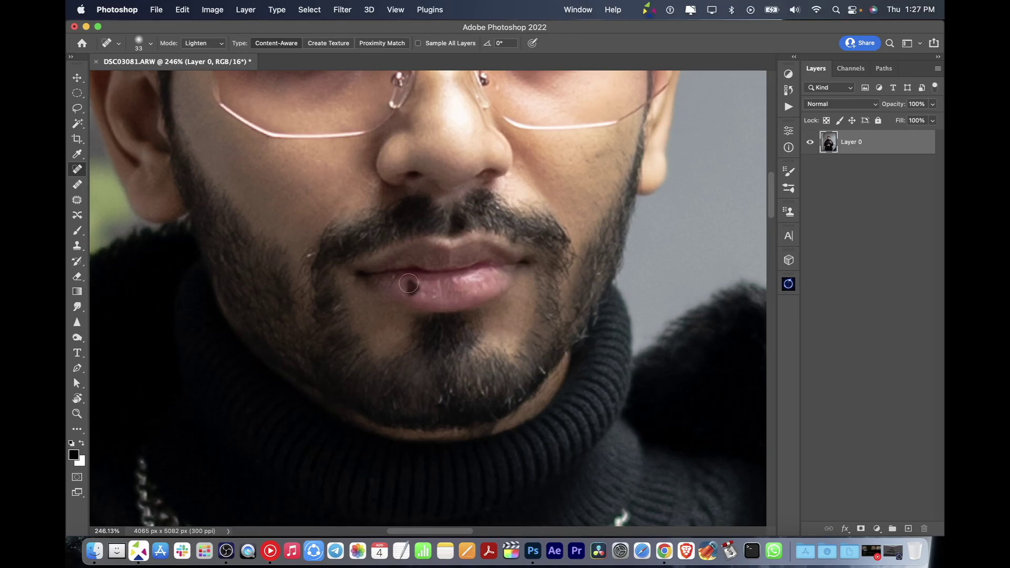
Step: Zoom out, return to the Spot Healing Brush and heal the dark mark along the jaw
key(z)
scroll(520, 287, down, 5)
scroll(521, 288, up, 5)
key(j)
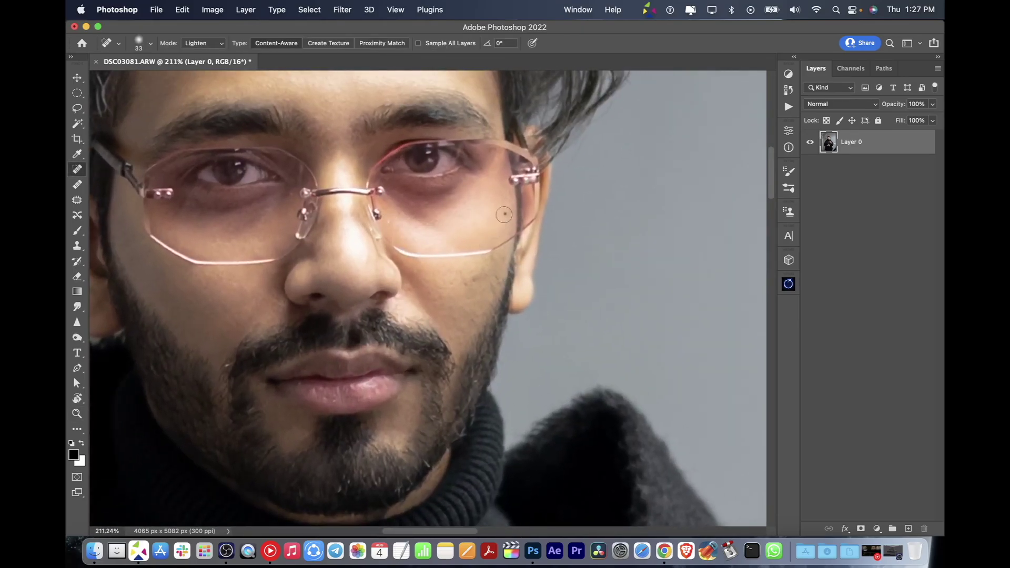
drag(471, 280, 457, 266)
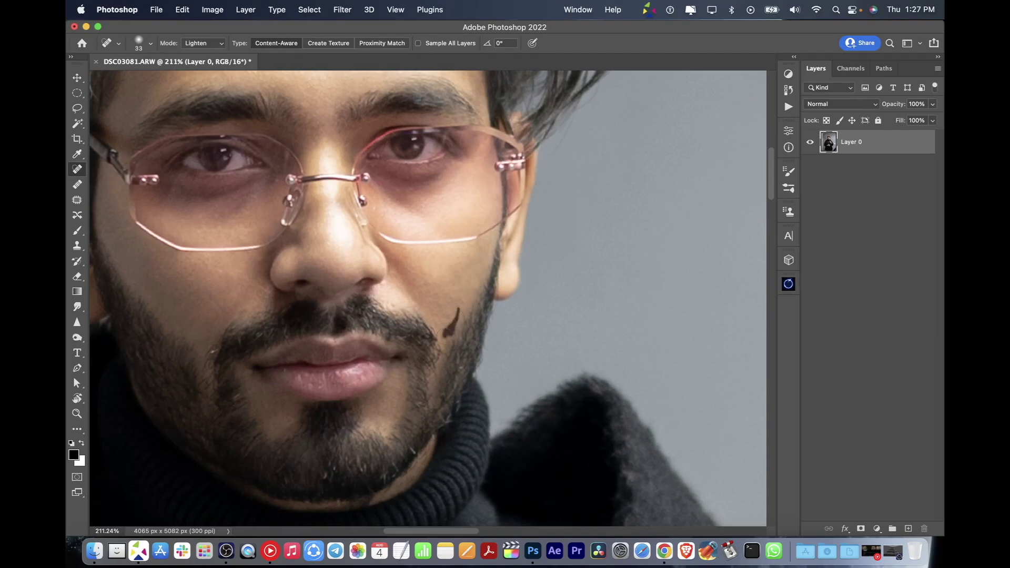
mouse_move(423, 455)
mouse_down()
mouse_move(425, 367)
mouse_move(368, 237)
mouse_up()
Step: Switch spot healing to Darken mode and heal the forehead blemish and streak above the eyebrow
click(204, 43)
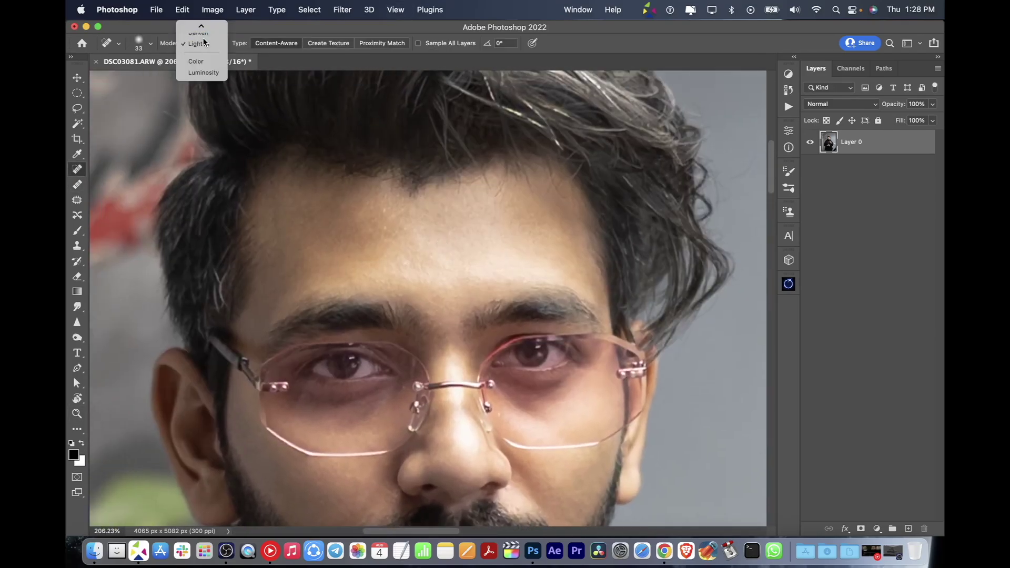
scroll(405, 231, up, 3)
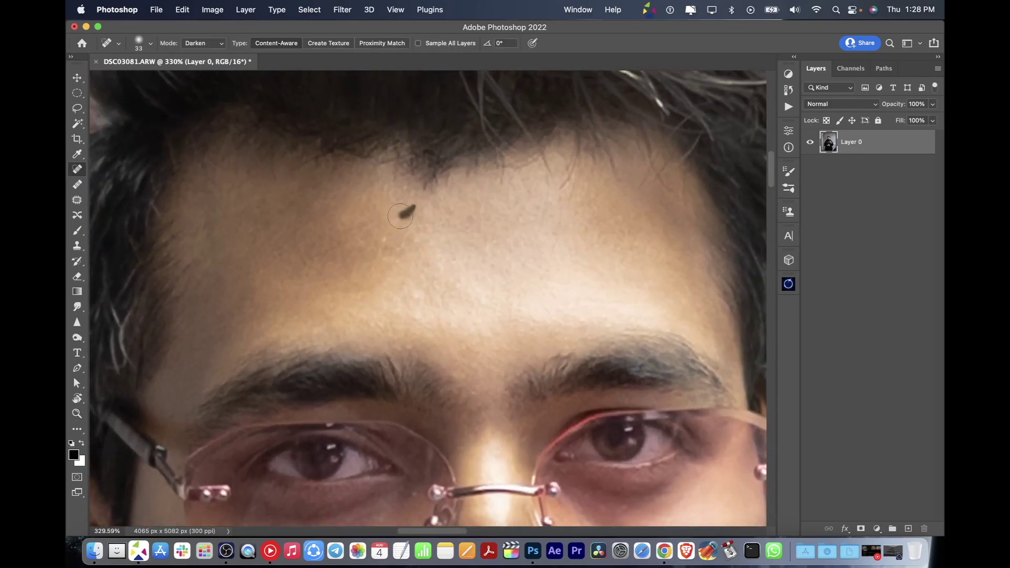
click(404, 213)
scroll(358, 243, up, 3)
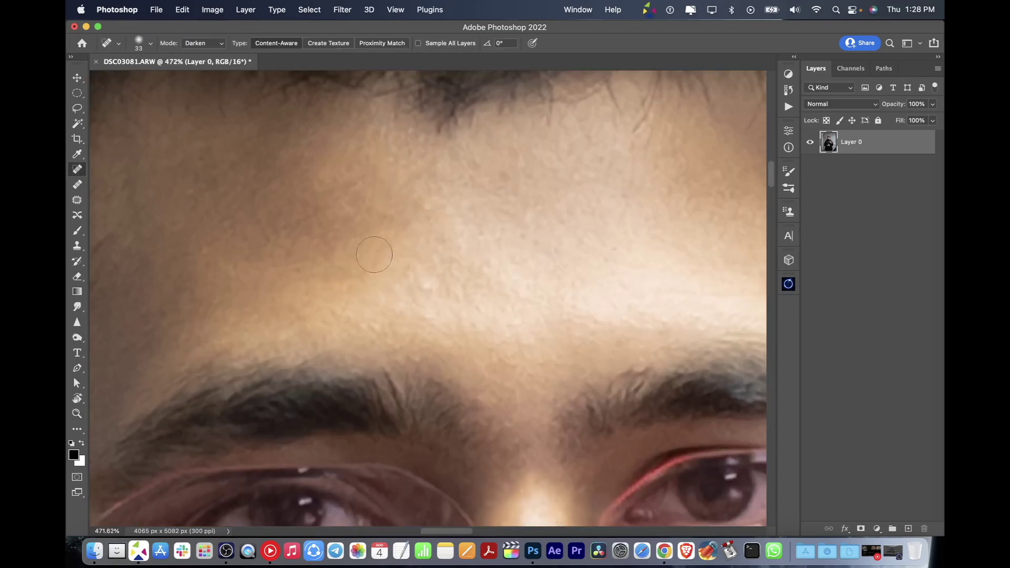
scroll(463, 252, down, 5)
scroll(570, 254, up, 3)
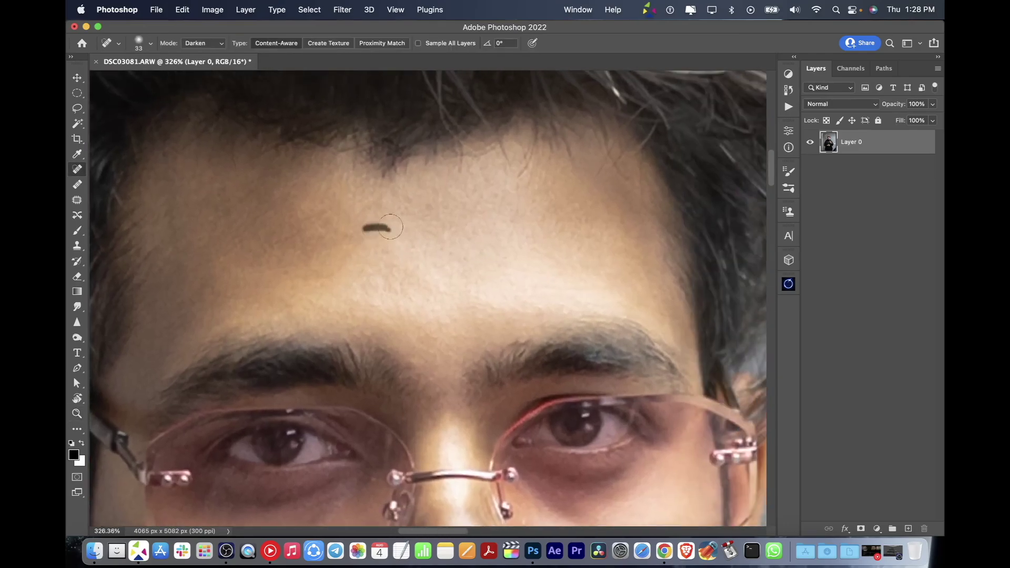
drag(541, 317, 525, 324)
Step: Heal the mole and a dark spot on the nose
scroll(457, 364, down, 5)
click(479, 418)
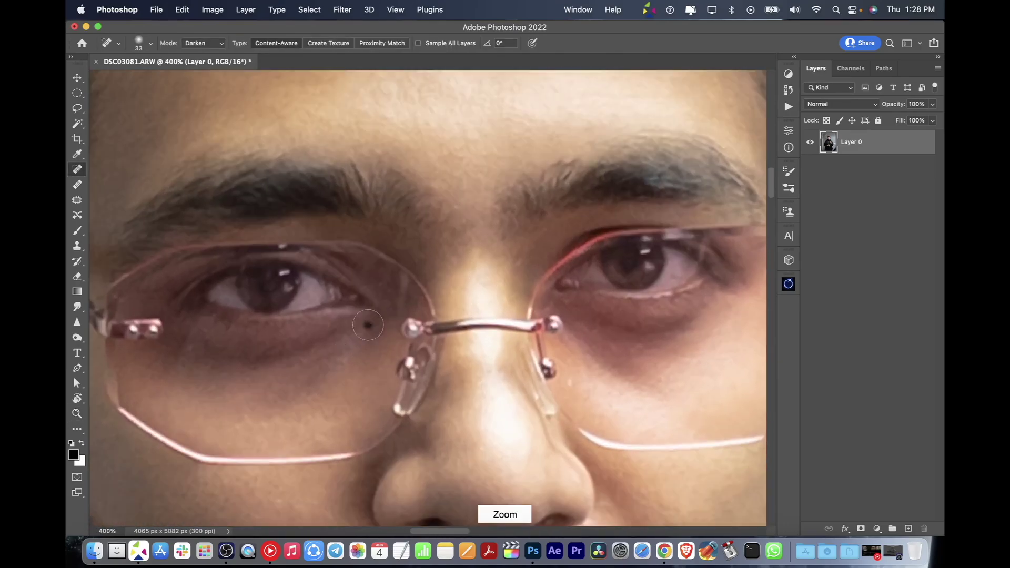
scroll(428, 310, down, 3)
scroll(431, 352, up, 2)
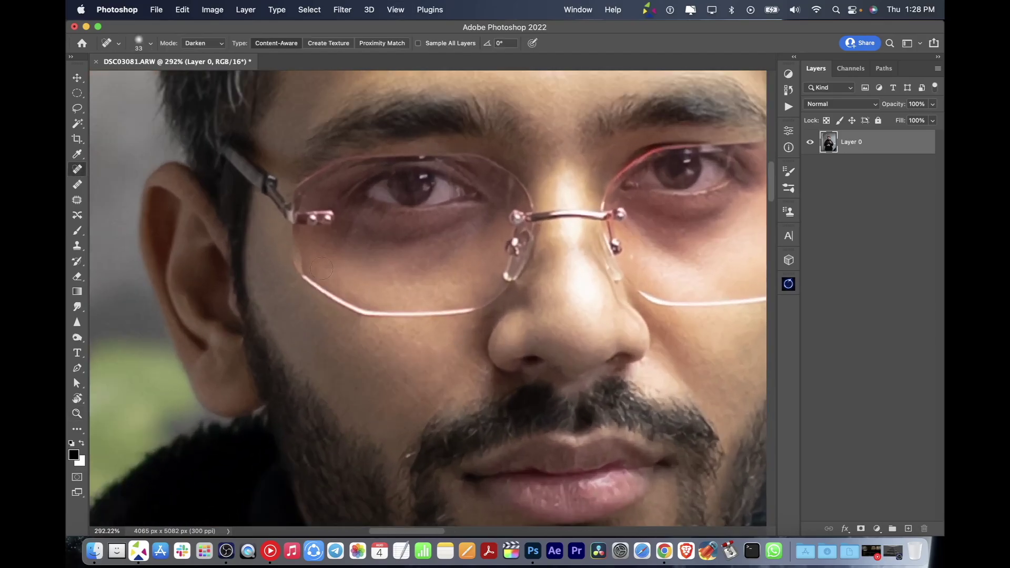
scroll(457, 333, down, 5)
scroll(457, 333, down, 2)
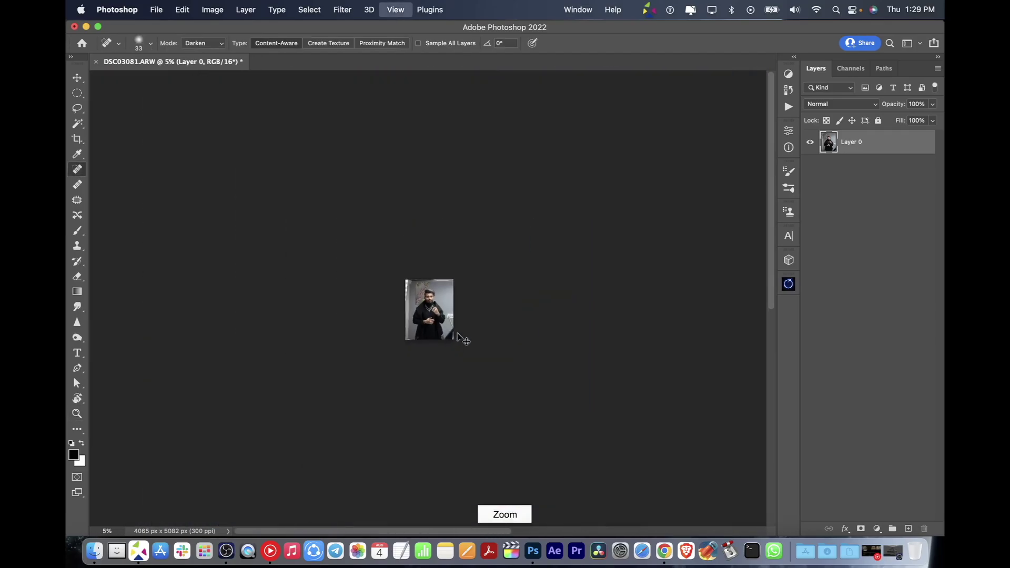
scroll(457, 333, up, 3)
scroll(457, 333, up, 5)
scroll(457, 333, down, 3)
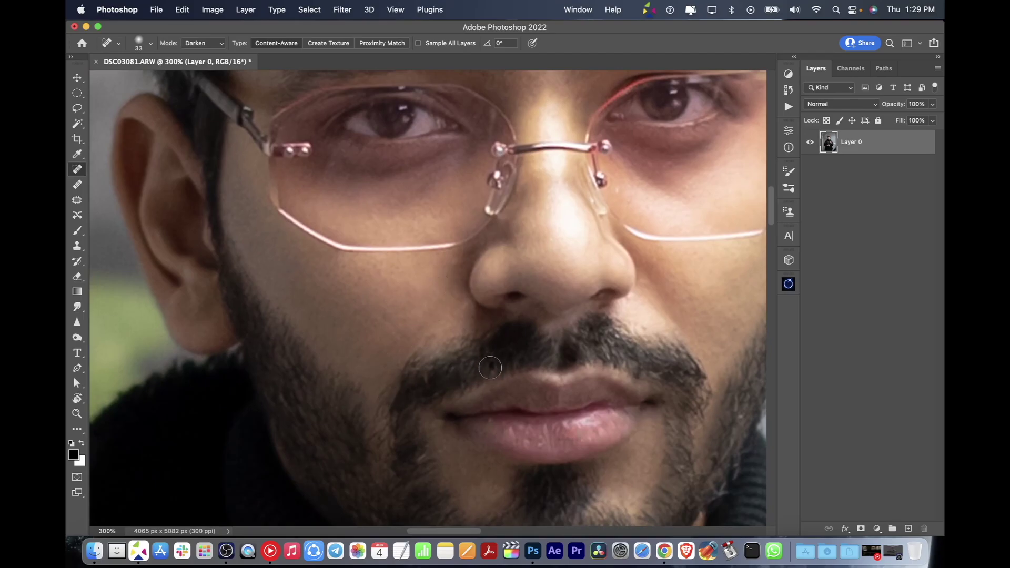
scroll(467, 373, left, 3)
scroll(466, 373, up, 2)
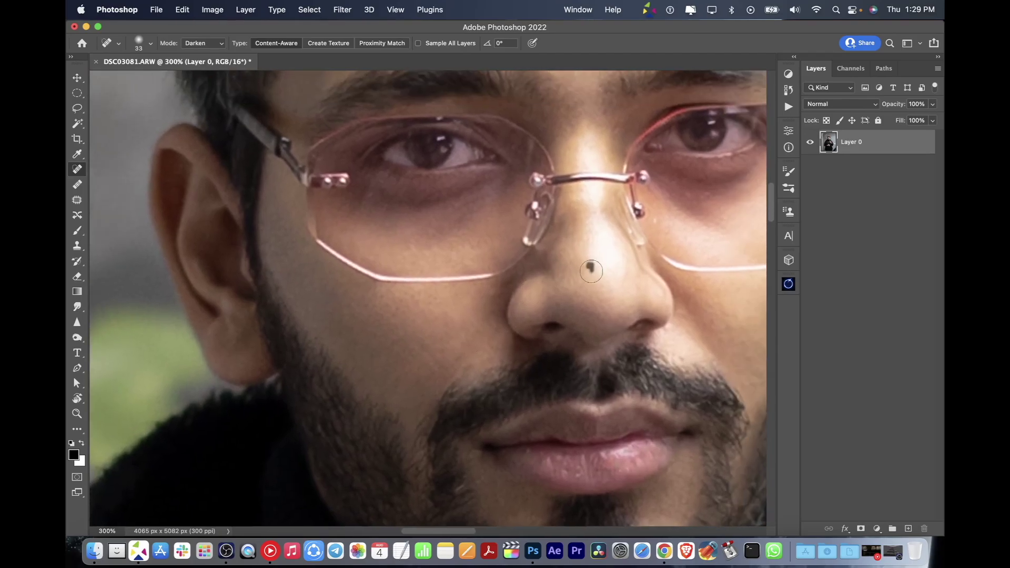
click(655, 222)
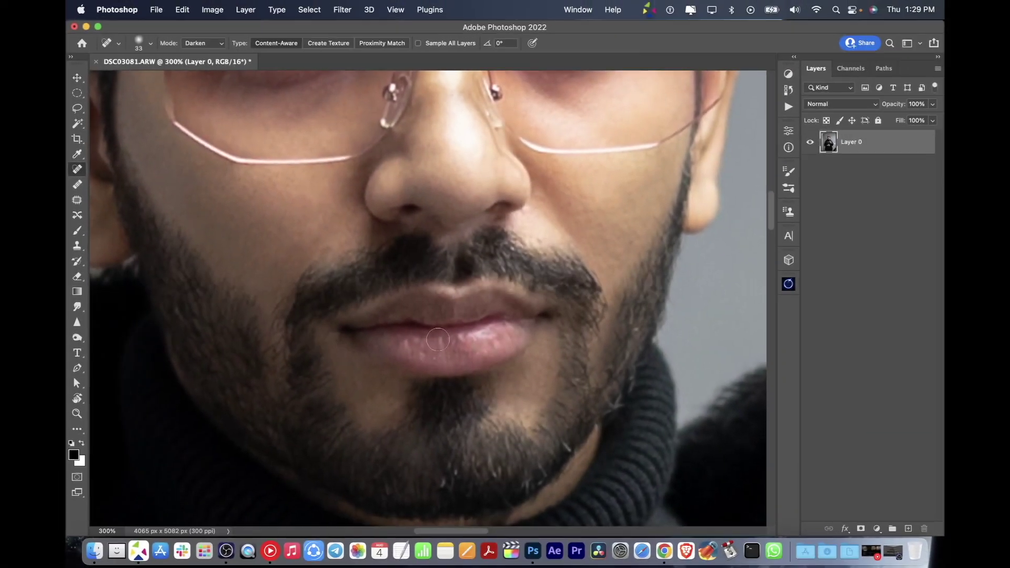
Step: Heal blemishes on the lower lip and along the mustache edge
drag(419, 347, 417, 358)
drag(490, 350, 492, 351)
scroll(491, 351, down, 5)
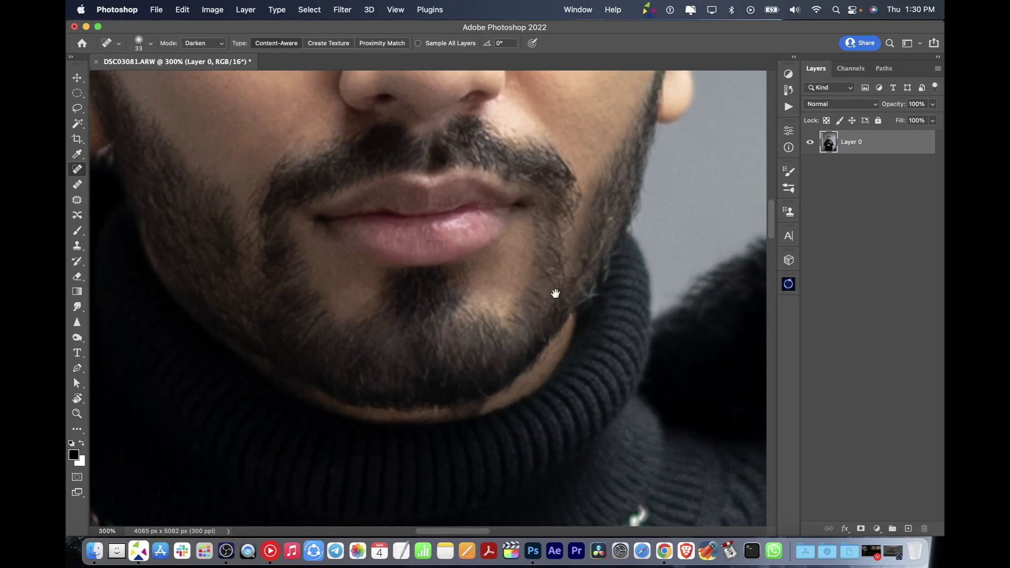
scroll(556, 293, up, 3)
drag(483, 183, 488, 180)
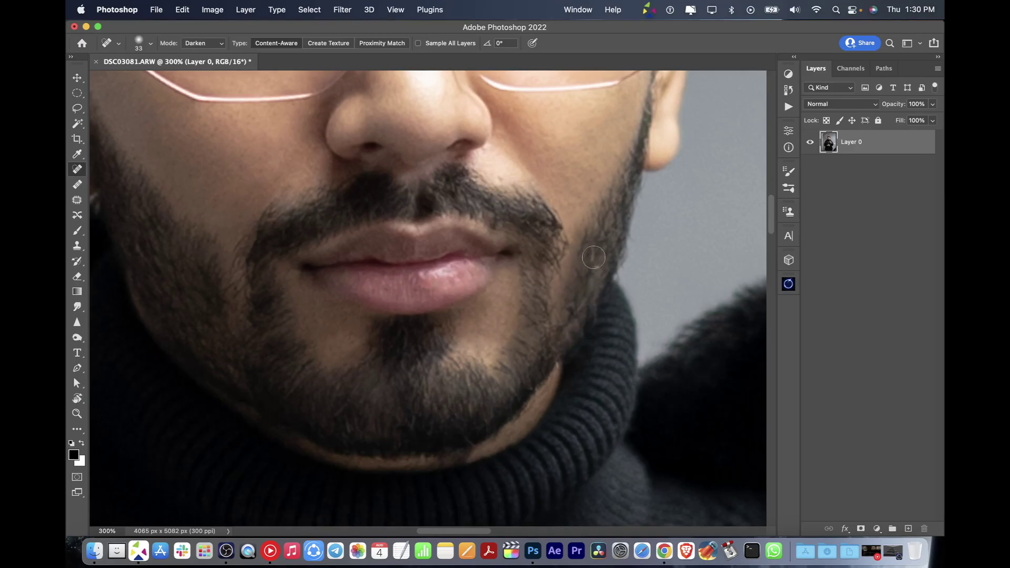
scroll(599, 260, up, 10)
scroll(526, 337, up, 4)
scroll(487, 337, up, 2)
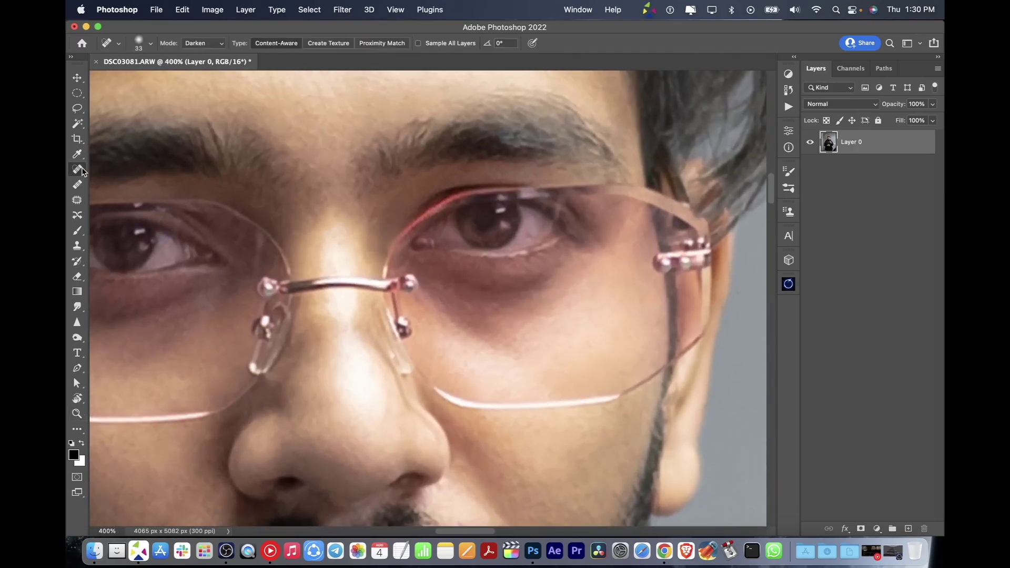
Step: Heal the mark by the glasses' nose pad and the spots below the eye
drag(405, 262, 405, 266)
drag(486, 307, 494, 309)
click(521, 329)
scroll(480, 337, up, 1)
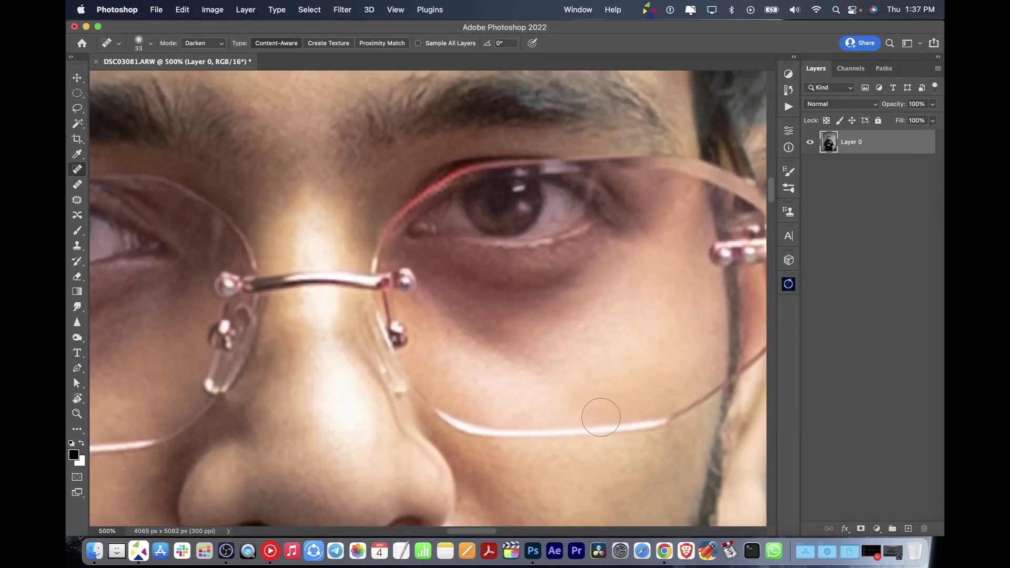
scroll(568, 275, up, 4)
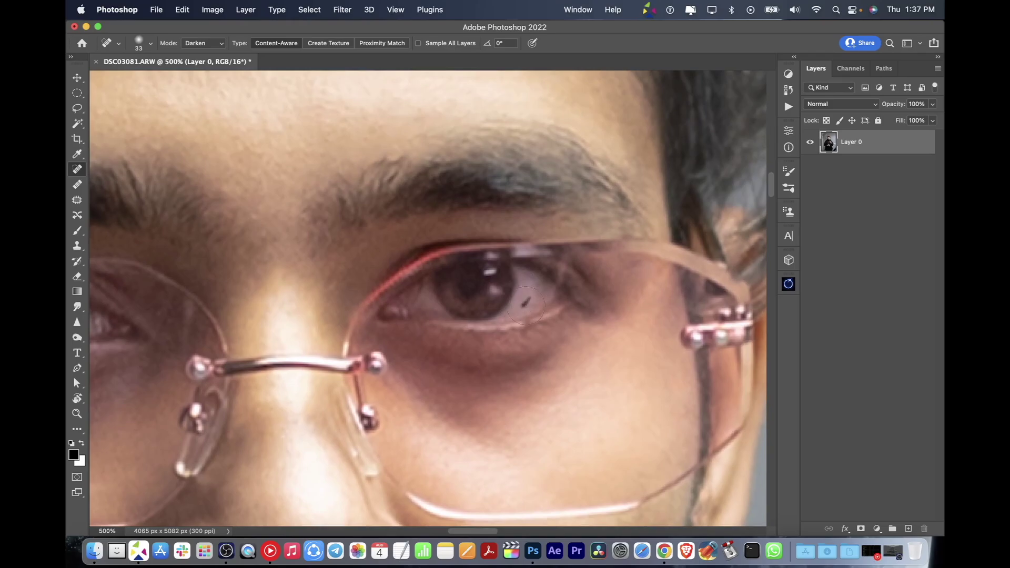
scroll(528, 303, left, 10)
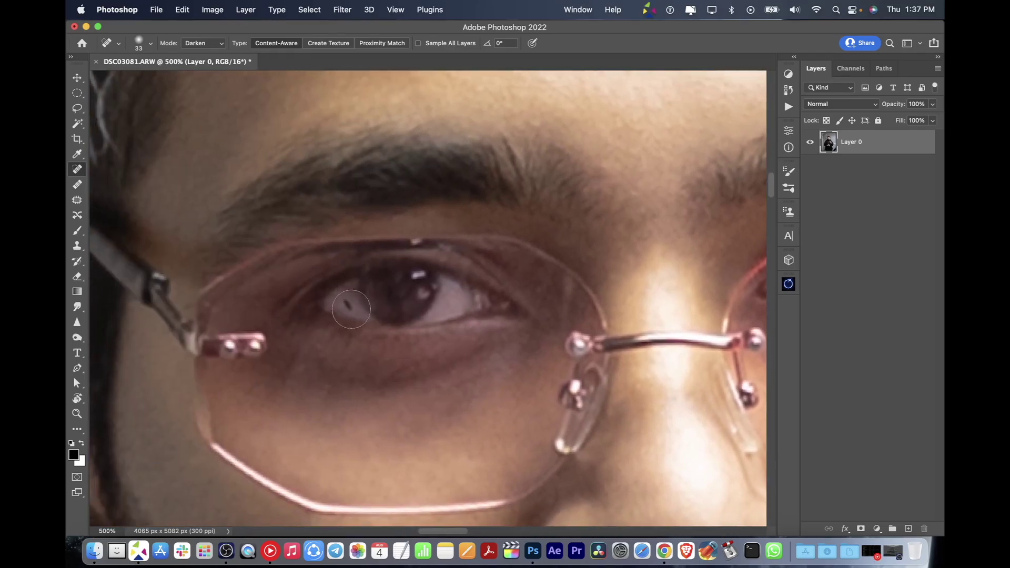
Step: Bring the other eye into view and heal the small dark spot beside it
drag(415, 338, 389, 270)
click(350, 325)
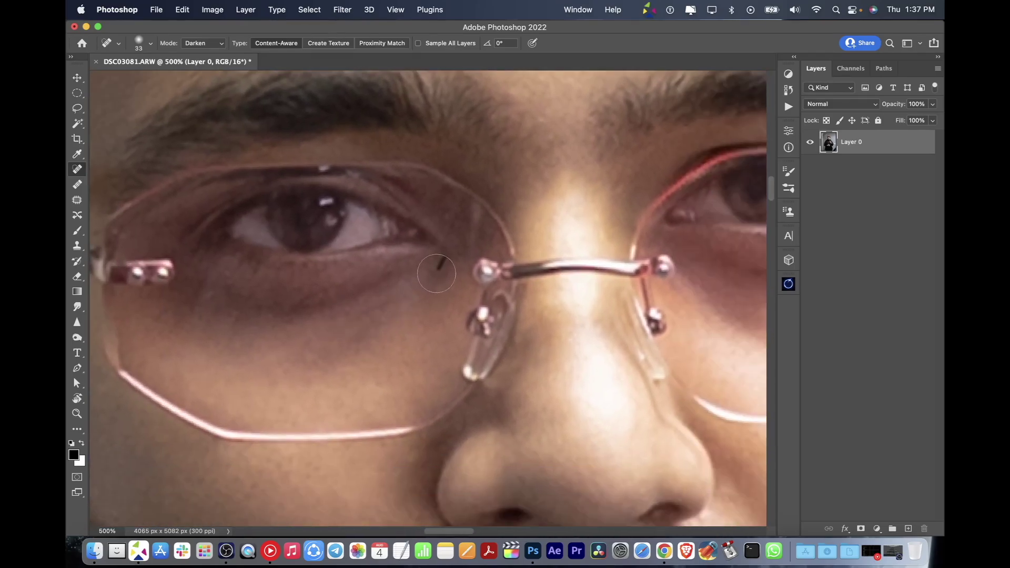
scroll(436, 273, right, 7)
scroll(436, 273, up, 5)
scroll(501, 264, right, 2)
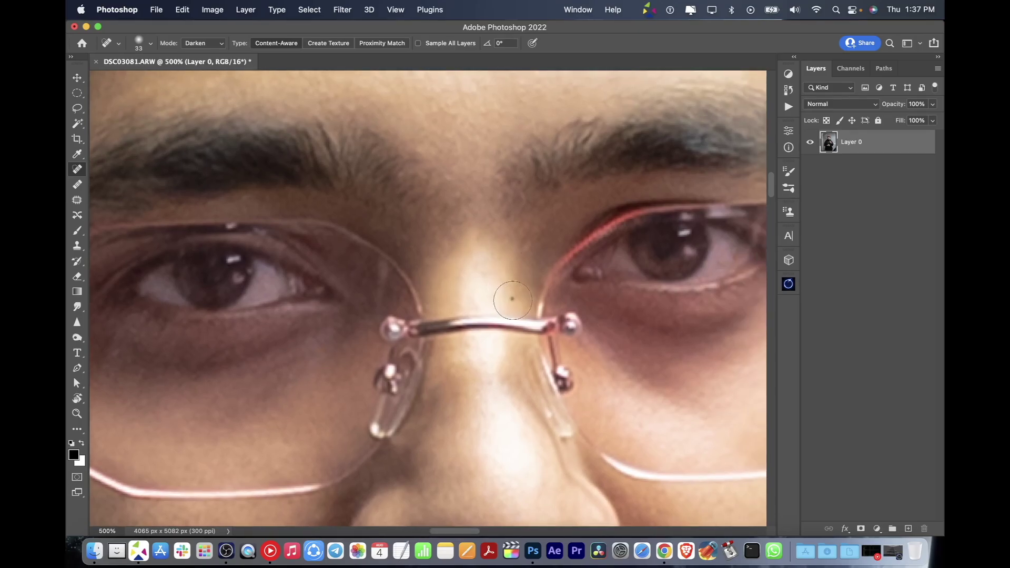
scroll(512, 299, down, 3)
scroll(485, 312, down, 4)
scroll(486, 313, right, 3)
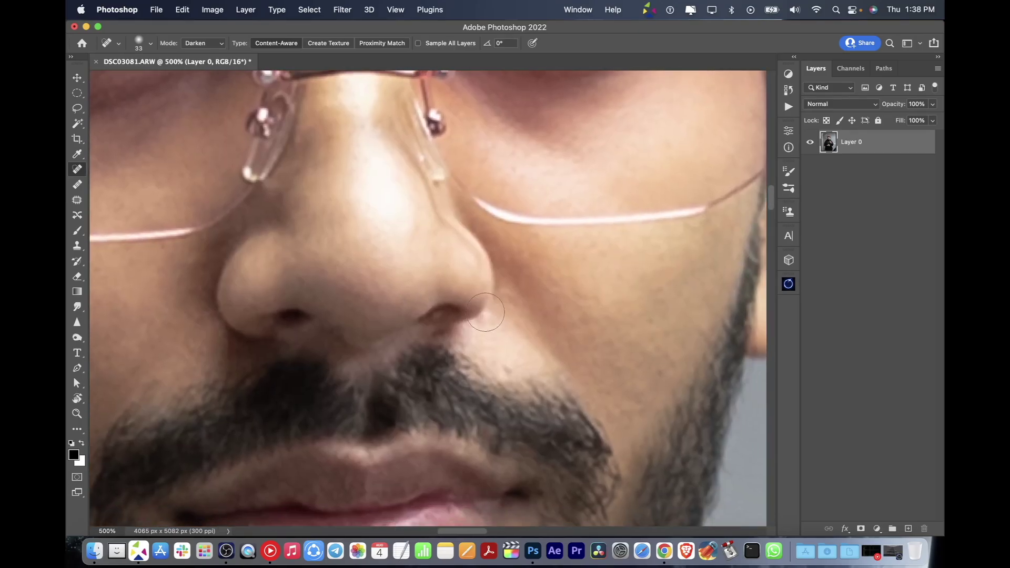
Step: Re-zoom on the face and return to the Spot Healing Brush
key(z)
mouse_move(547, 294)
mouse_down()
mouse_move(506, 263)
mouse_move(531, 264)
mouse_up()
key(j)
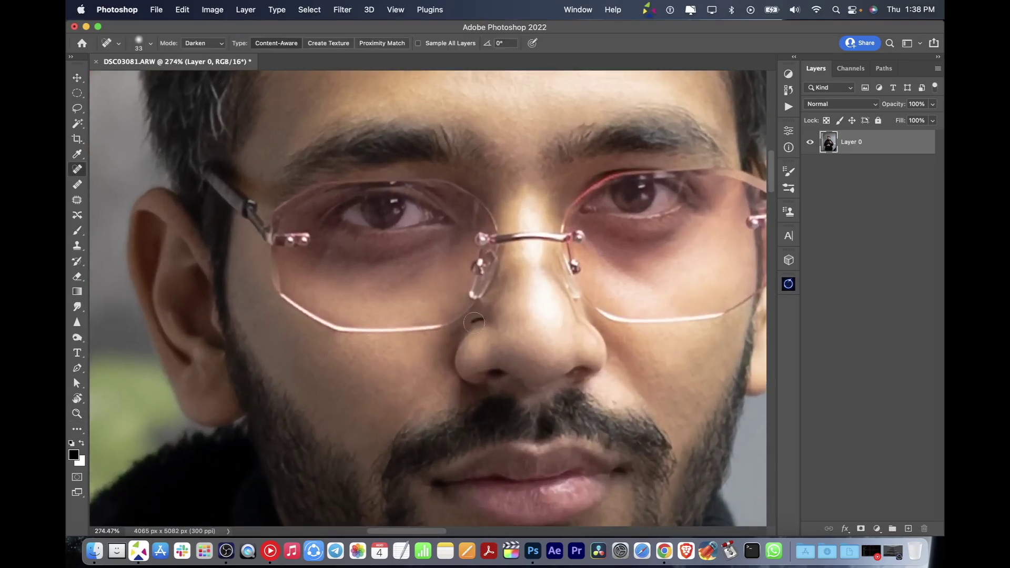
scroll(474, 323, right, 4)
scroll(431, 324, up, 1)
scroll(514, 356, right, 2)
scroll(514, 357, down, 1)
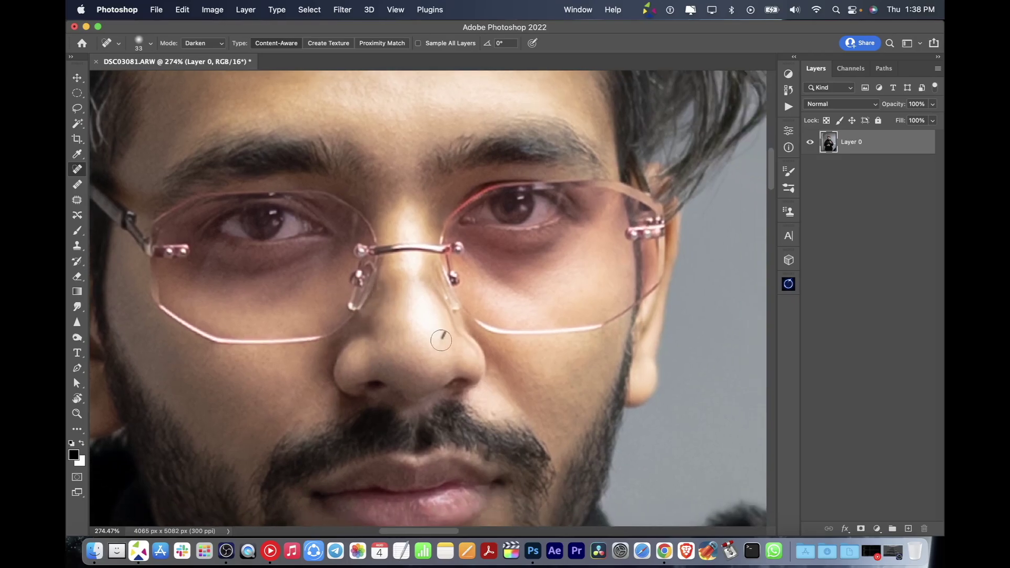
mouse_move(535, 410)
mouse_down()
mouse_move(462, 412)
mouse_move(525, 365)
mouse_up()
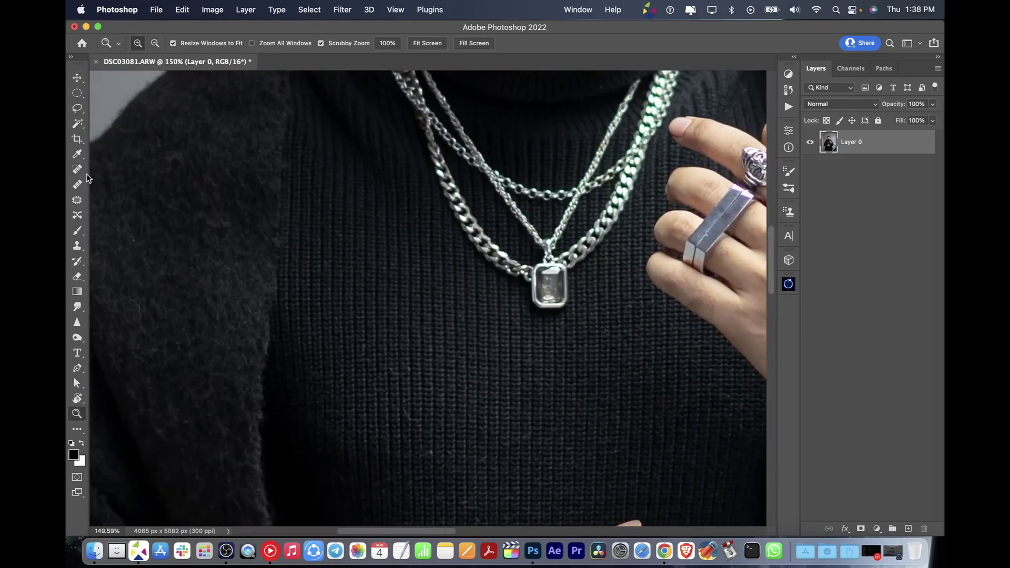
scroll(341, 269, left, 7)
scroll(326, 271, down, 1)
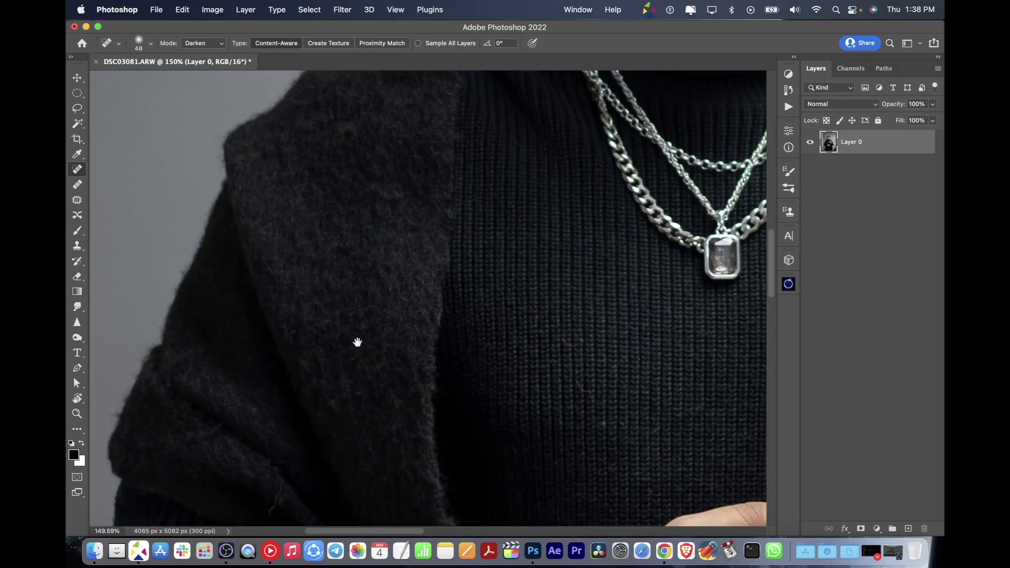
scroll(357, 342, down, 6)
scroll(249, 332, left, 2)
scroll(477, 379, down, 3)
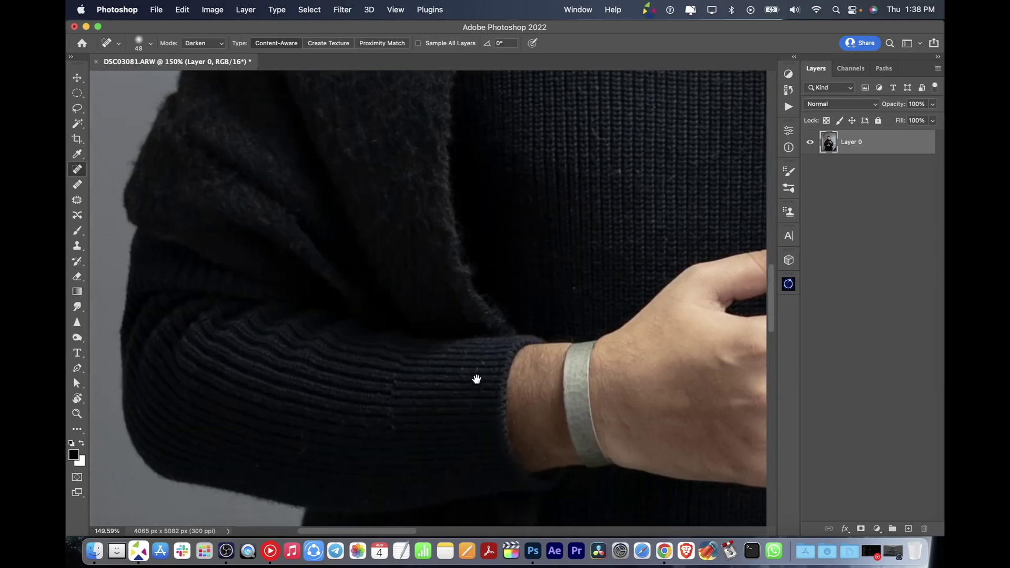
scroll(461, 402, down, 4)
scroll(352, 361, left, 1)
scroll(469, 286, up, 9)
scroll(469, 286, right, 9)
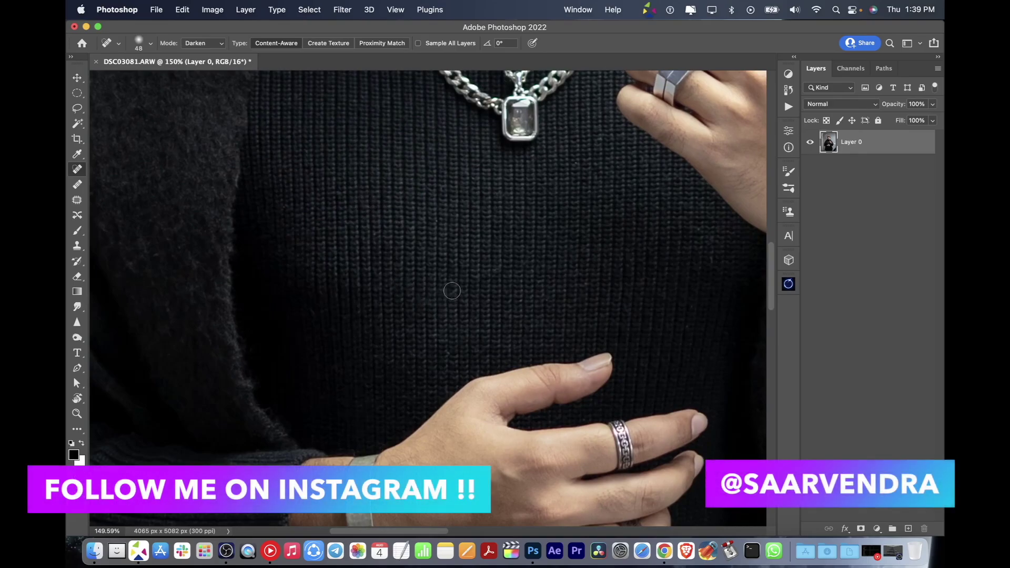
scroll(452, 291, down, 5)
scroll(315, 234, up, 5)
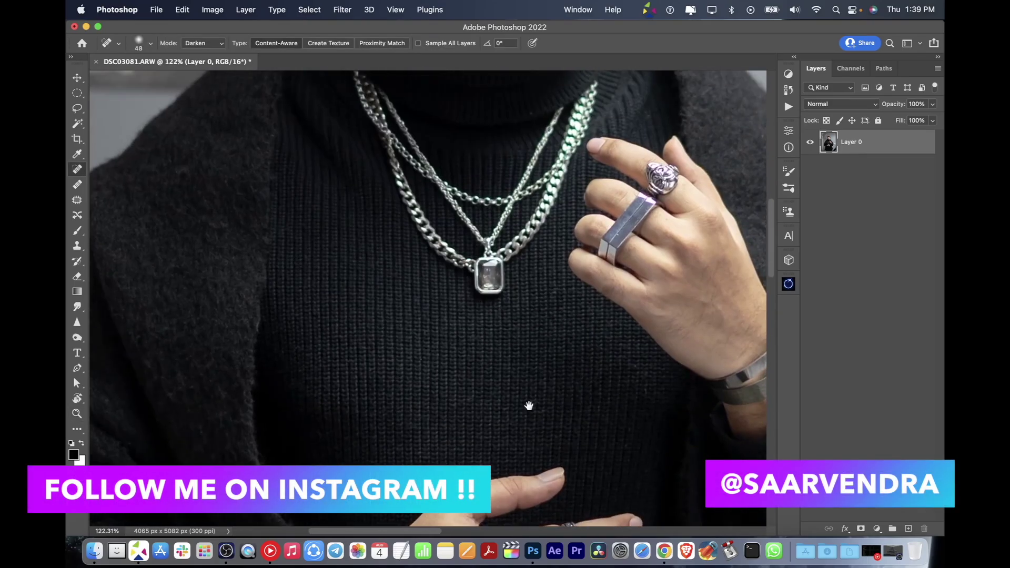
scroll(528, 405, down, 3)
scroll(528, 406, right, 2)
scroll(549, 268, up, 5)
scroll(550, 268, right, 3)
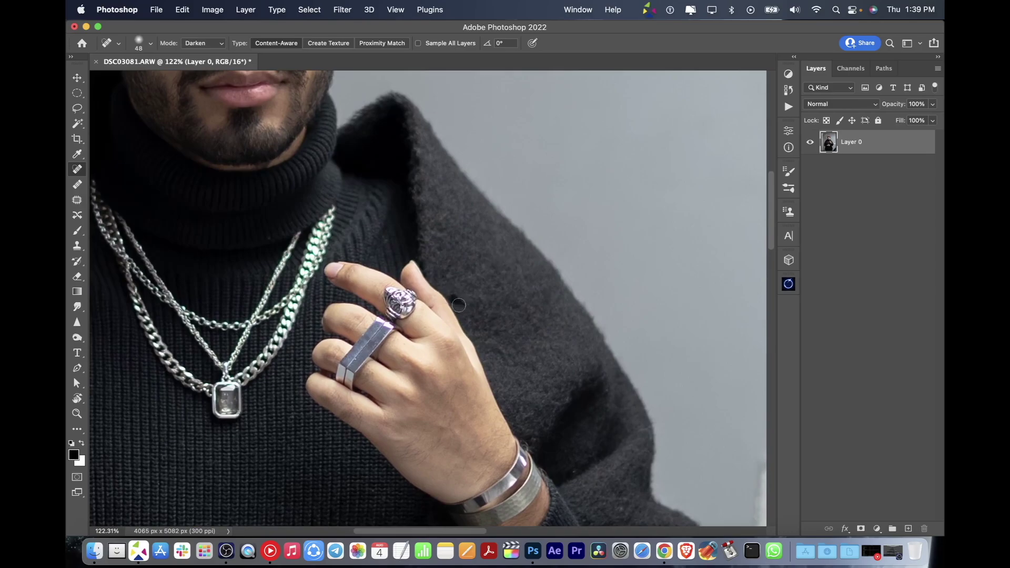
scroll(458, 305, up, 3)
scroll(458, 305, left, 3)
scroll(549, 304, down, 2)
scroll(549, 304, down, 3)
scroll(549, 304, right, 4)
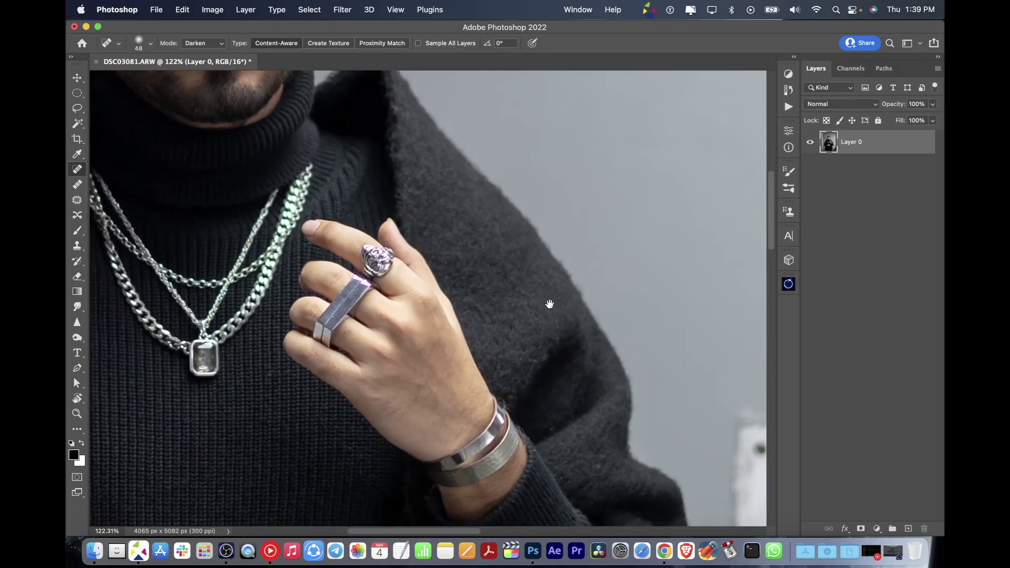
scroll(580, 349, down, 3)
scroll(559, 293, down, 3)
scroll(559, 293, right, 2)
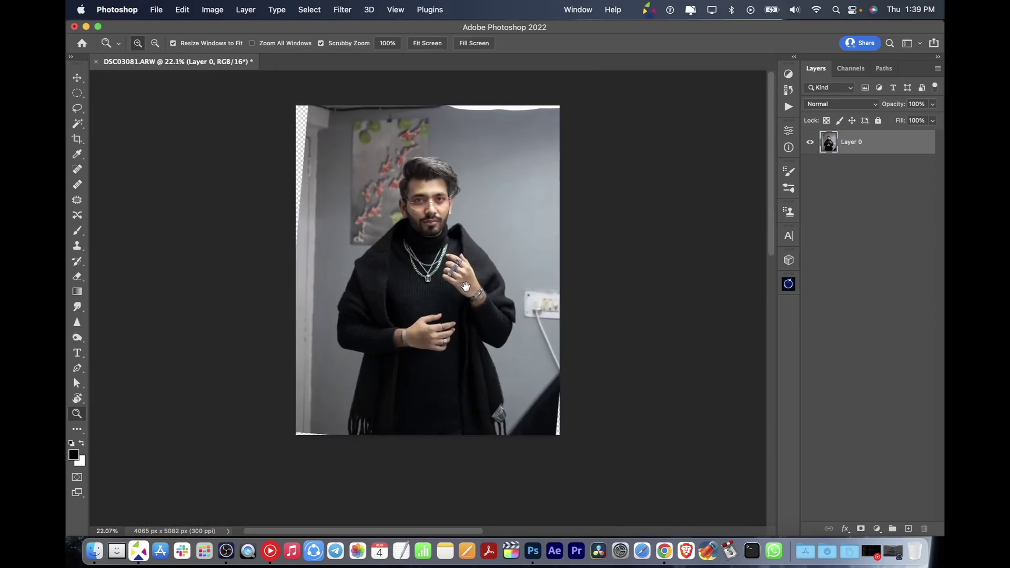
drag(480, 257, 457, 316)
scroll(457, 315, up, 3)
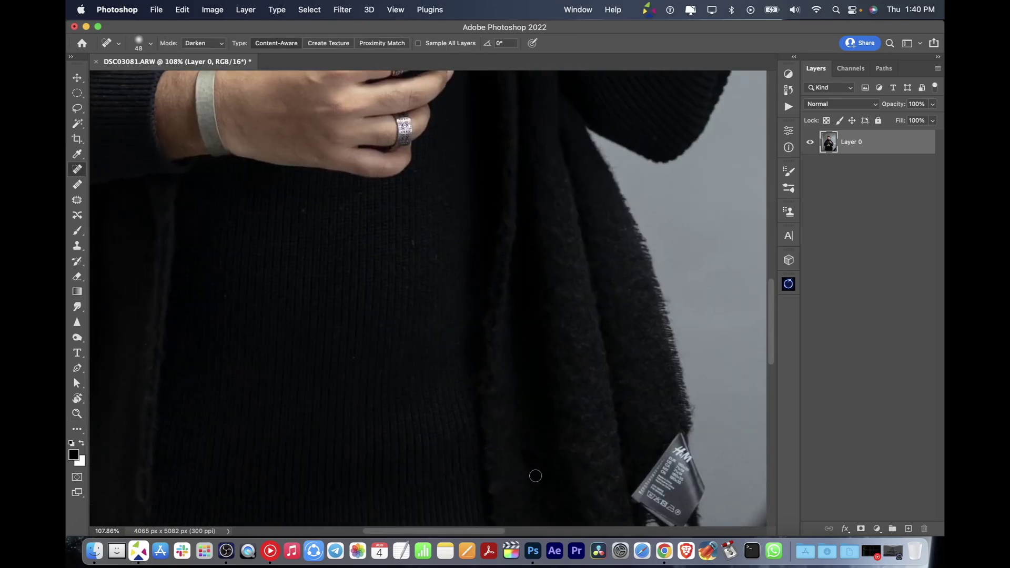
scroll(385, 385, up, 2)
scroll(386, 385, left, 2)
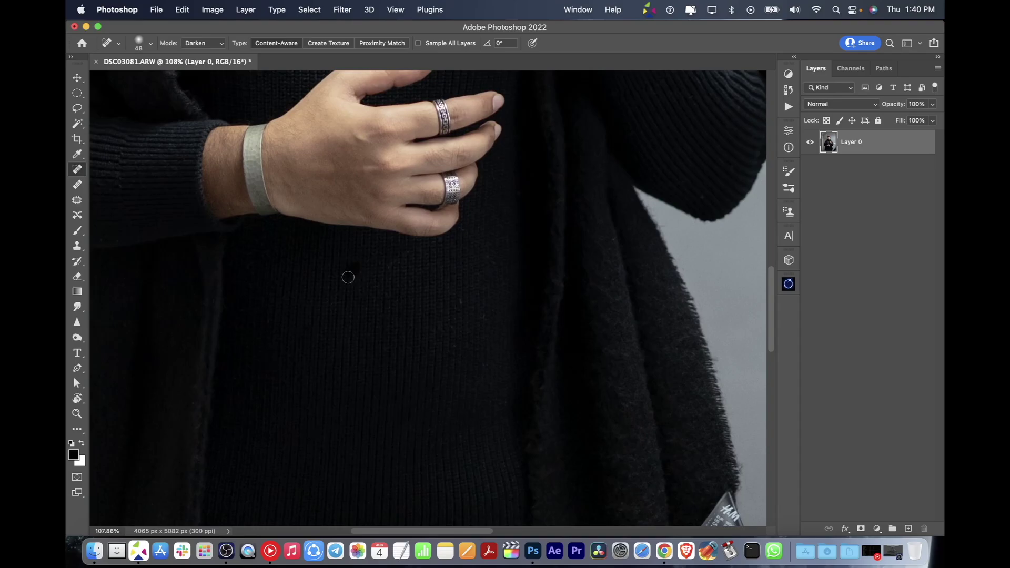
Step: Clone out the clothing tag on the scarf using the clean area beside it as source
key(z)
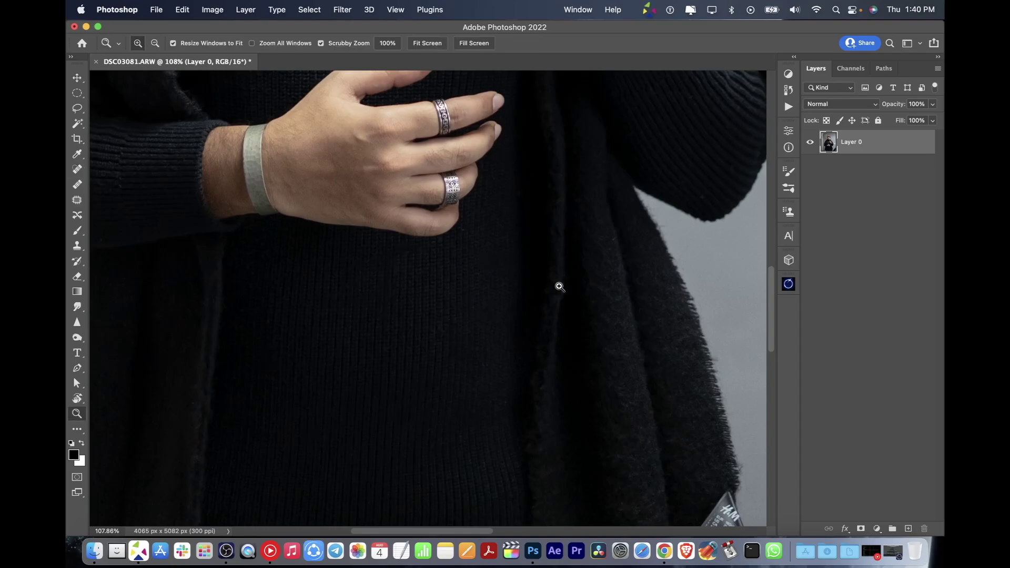
drag(557, 286, 517, 312)
key(s)
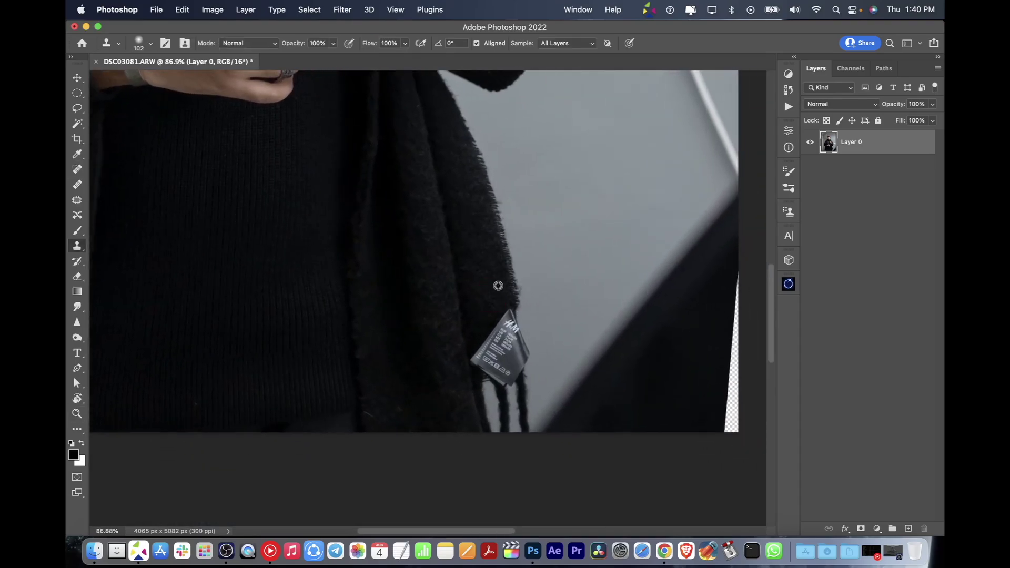
alt+click(511, 280)
mouse_move(525, 353)
mouse_down()
mouse_move(510, 365)
mouse_move(495, 338)
mouse_move(505, 315)
mouse_up()
key(bracketleft)
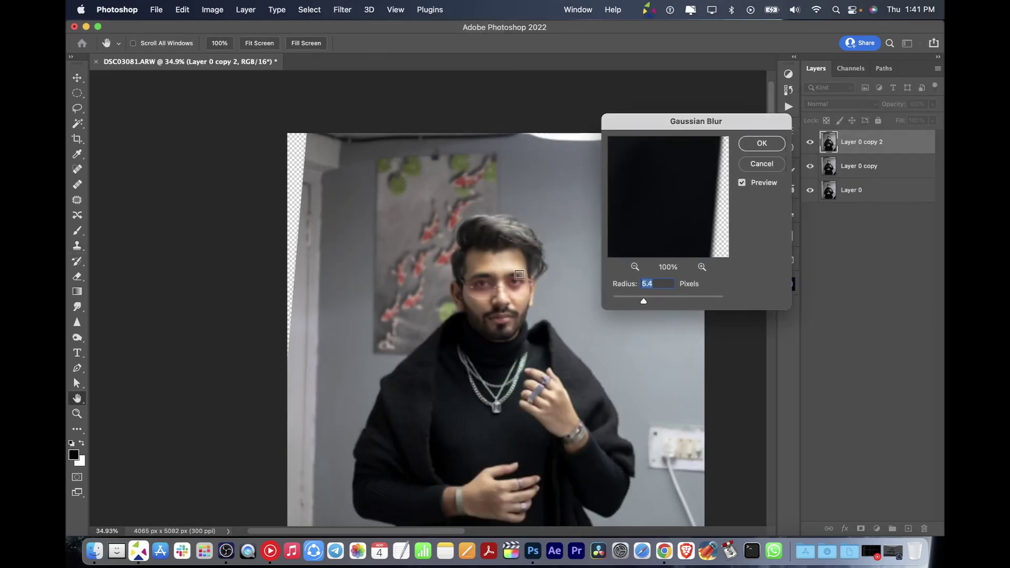
Step: Apply Image with Subtract to make a grey texture layer and set it to Linear Light
click(213, 9)
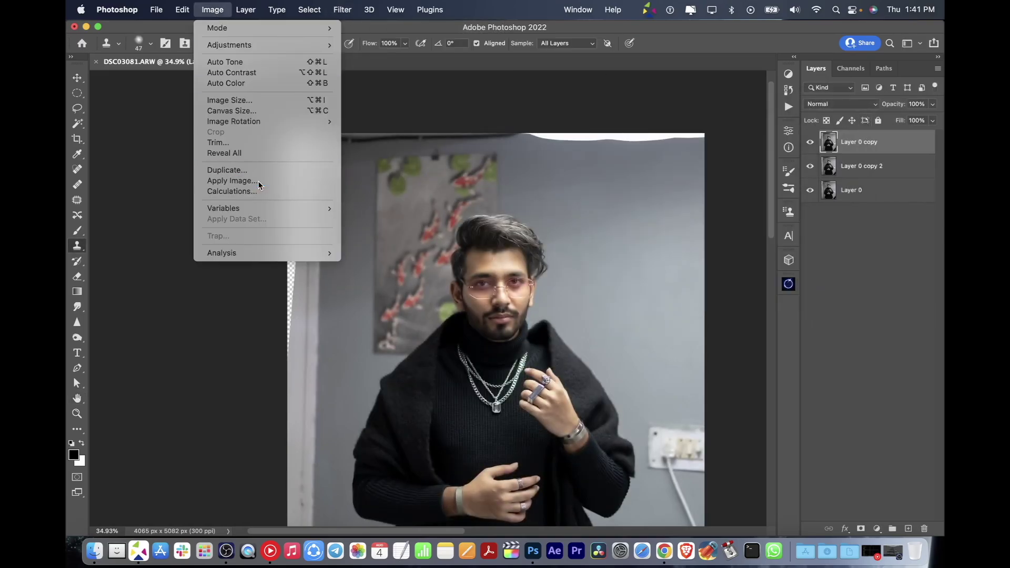
click(247, 178)
click(548, 480)
click(676, 190)
click(841, 103)
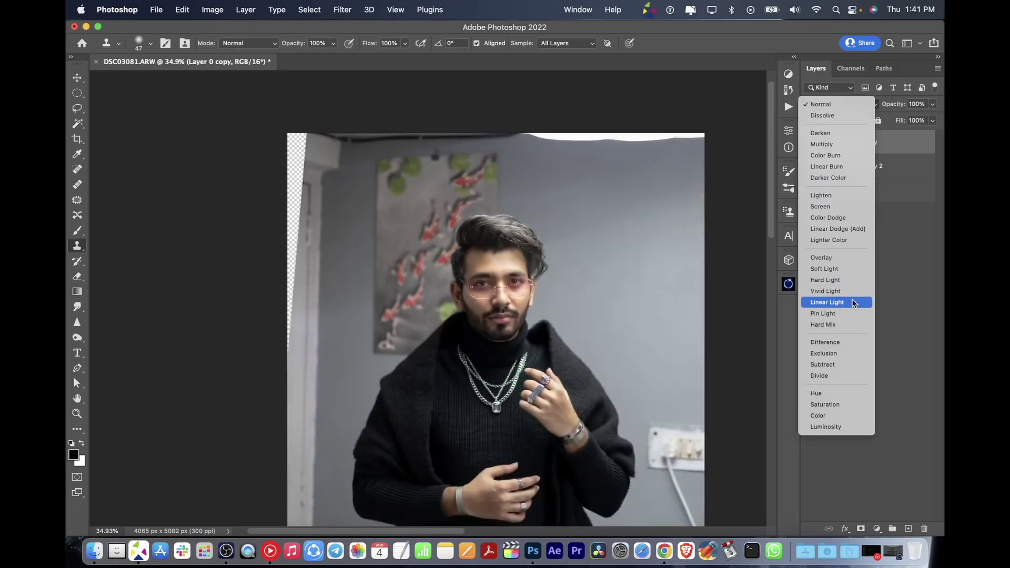
click(826, 301)
Step: Group the texture and blurred layers into a group named Frequency SEP
shift+click(852, 156)
key(ctrl+g)
double_click(849, 137)
text(Fr)
text(EP)
key(Return)
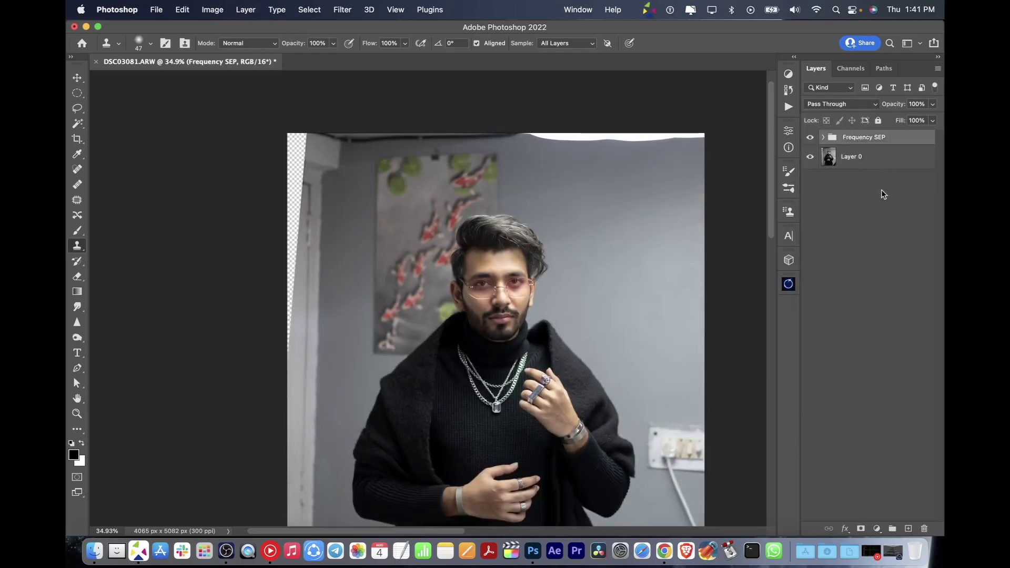
Step: Add a blank layer and another photo copy to the group
key(ctrl+j)
key(ctrl+shift+alt+n)
key(ctrl+j)
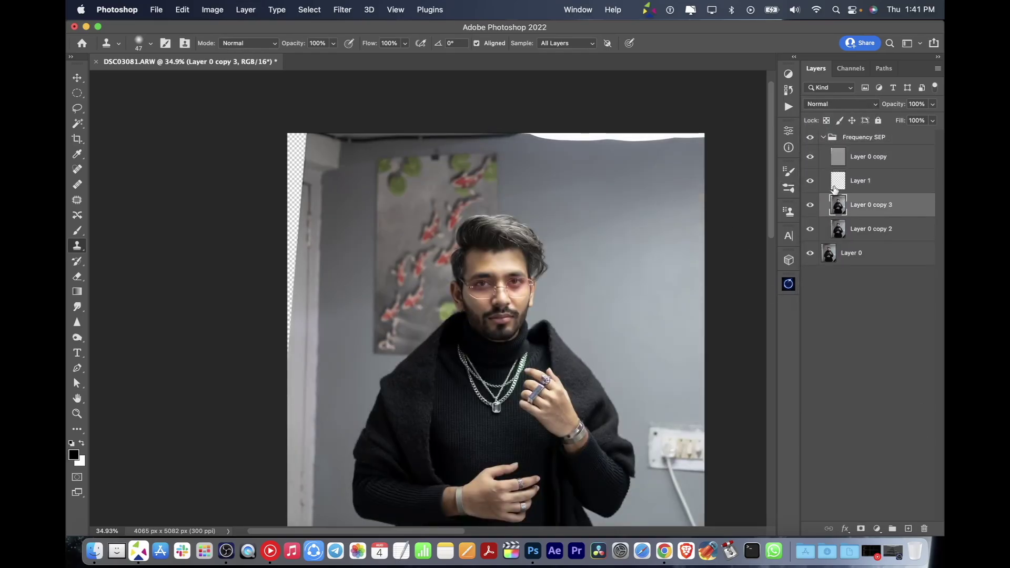
scroll(434, 244, up, 5)
Step: Mixer-brush the forehead, glasses area and nose on Layer 0 copy 3, brush around 124 px
key(b)
drag(434, 244, 416, 256)
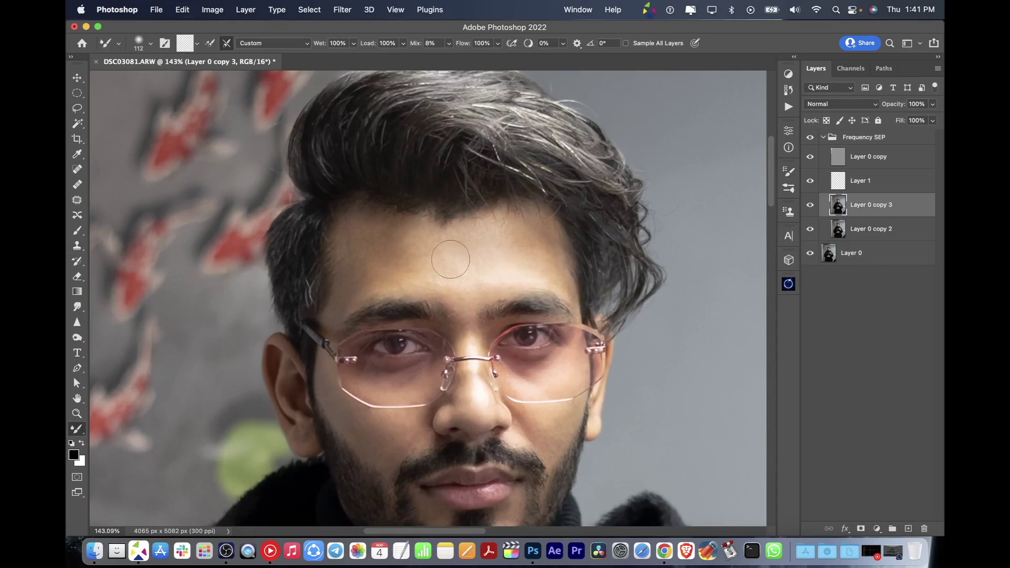
key(bracketright)
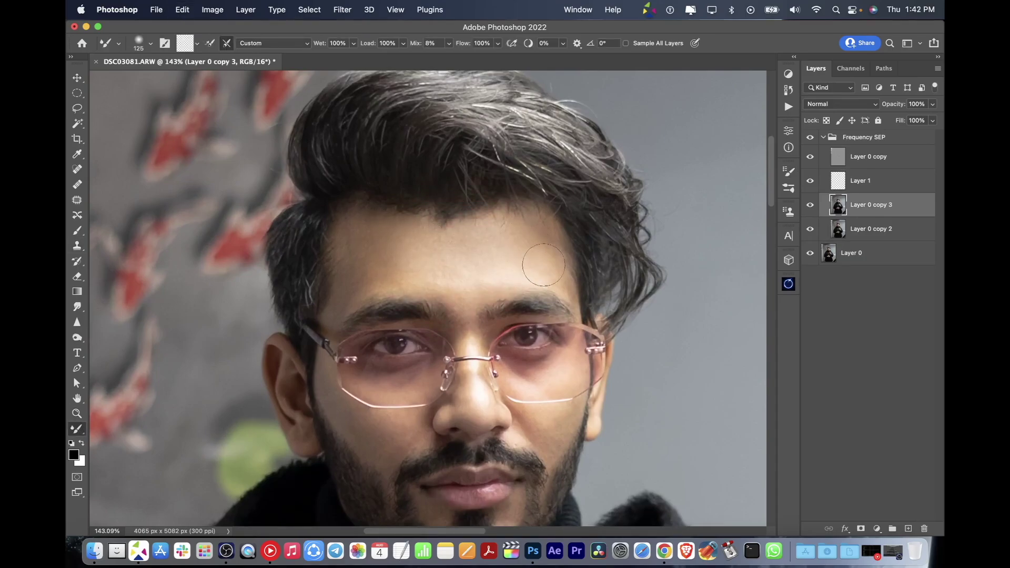
key(bracketleft)
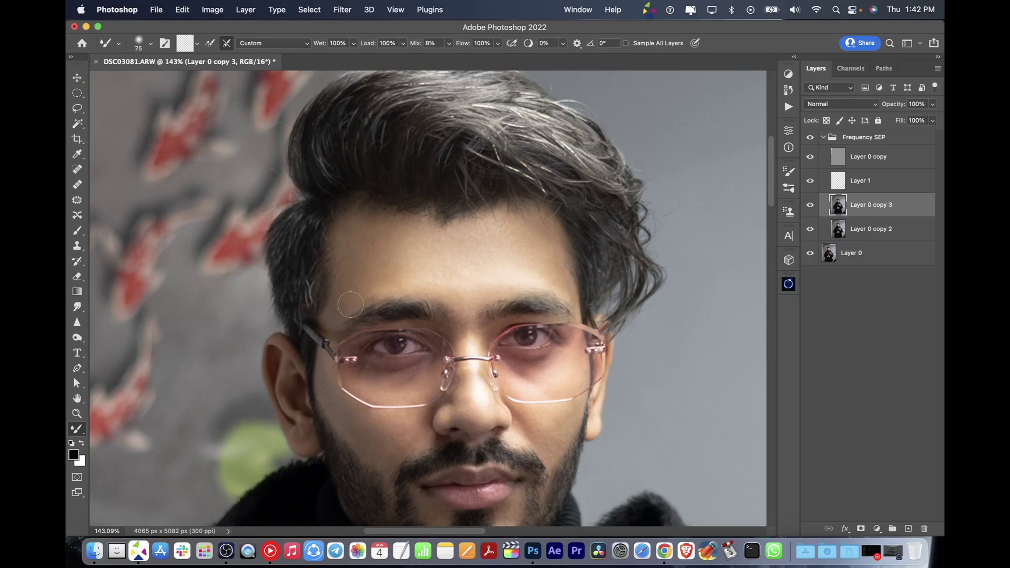
key(bracketright)
key(bracketright)
key(bracketright)
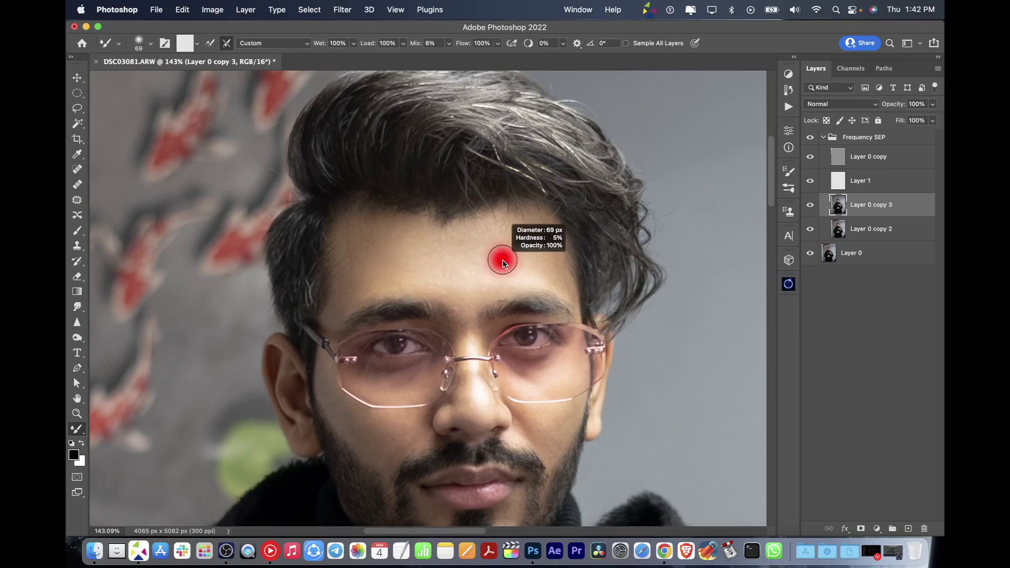
key(z)
scroll(514, 272, down, 5)
scroll(514, 272, up, 5)
key(b)
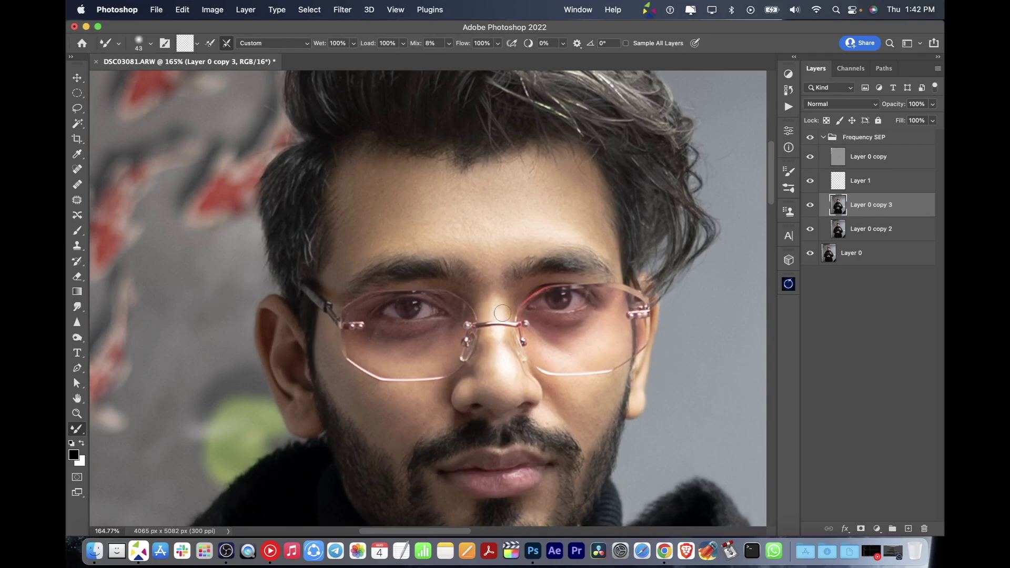
key(bracketleft)
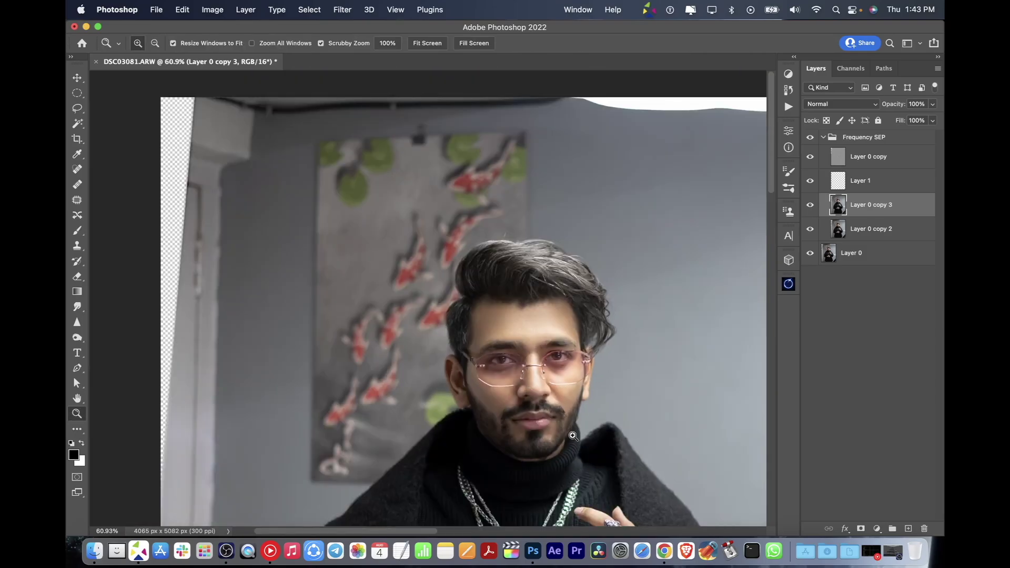
drag(518, 373, 567, 396)
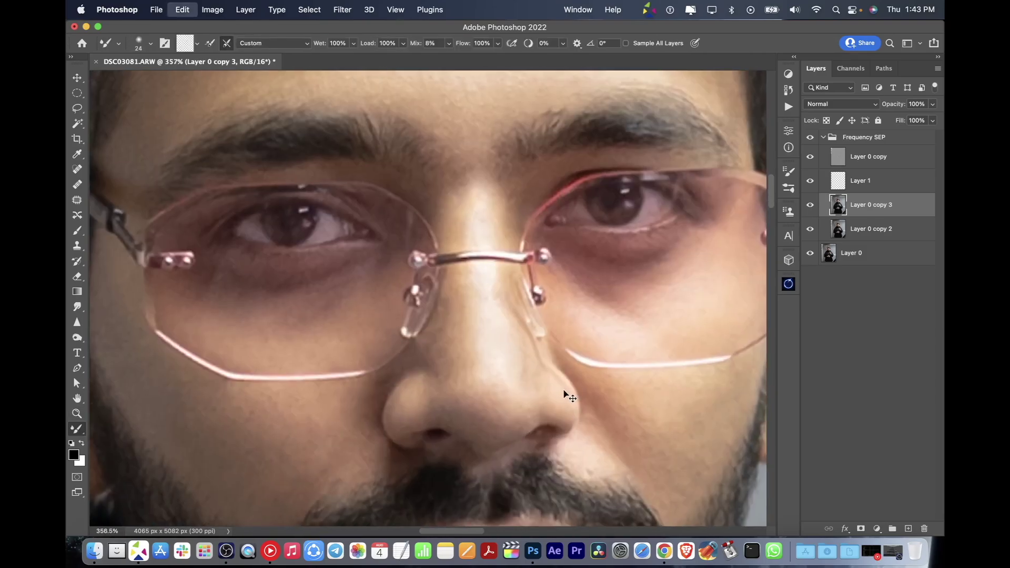
Step: On Layer 1, paint a paler sampled nose tone with a 15 px brush at 10% flow
key(alt+bracketright)
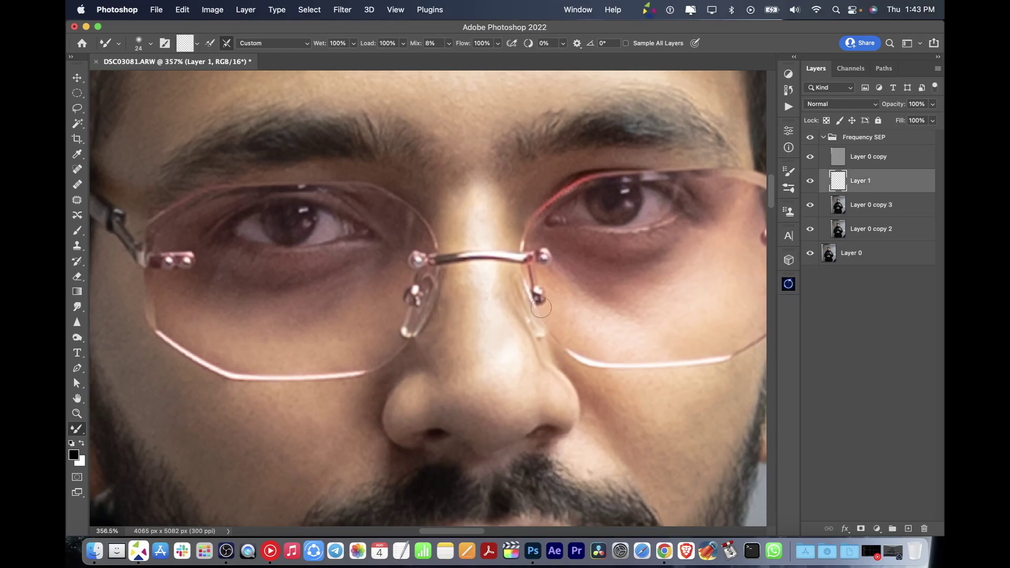
key(b)
alt+click(508, 279)
key(shift+1)
key(bracketleft)
key(bracketleft)
key(bracketleft)
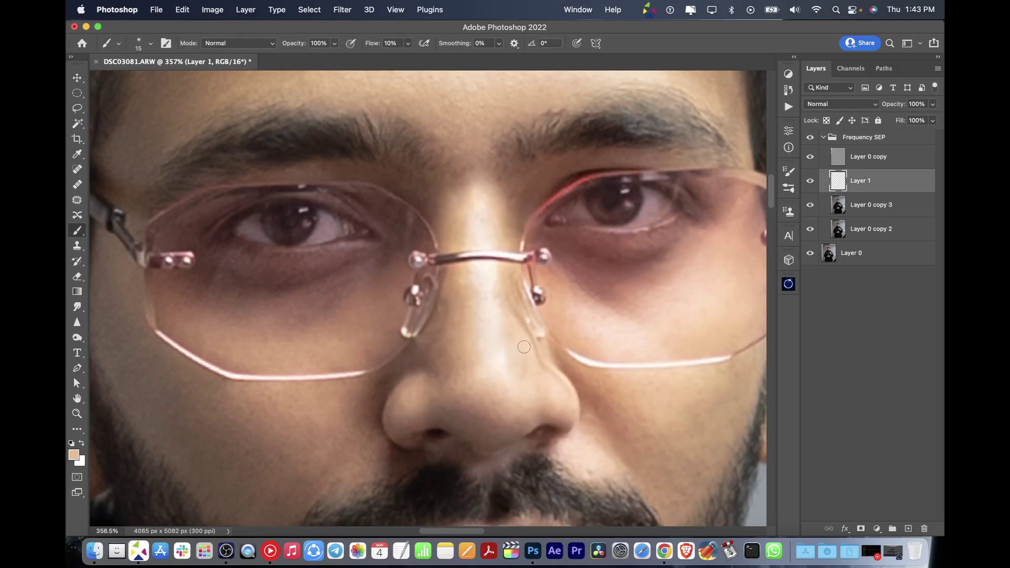
alt+click(479, 315)
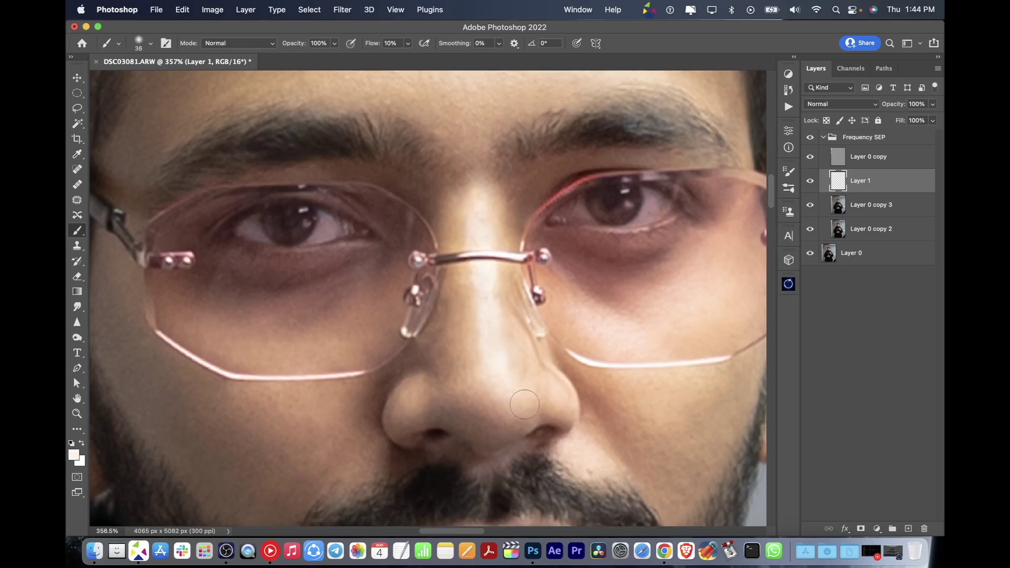
key(z)
mouse_move(509, 385)
mouse_down()
mouse_move(579, 327)
mouse_move(599, 324)
mouse_up()
Step: Blend on Layer 0 copy 3 with a 62 px brush, then lighten under the eye using cheek tone
key(alt+bracketleft)
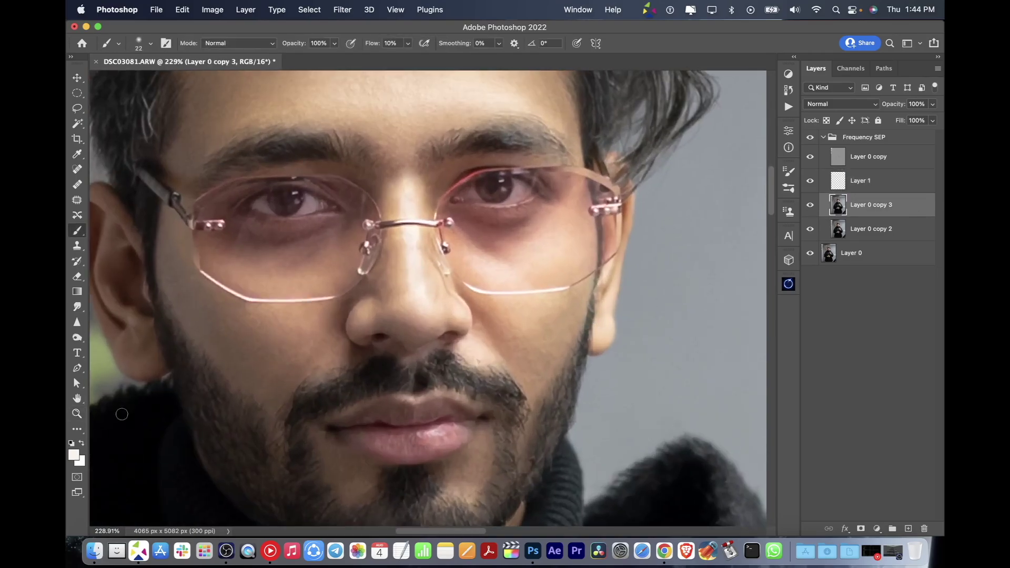
key(b)
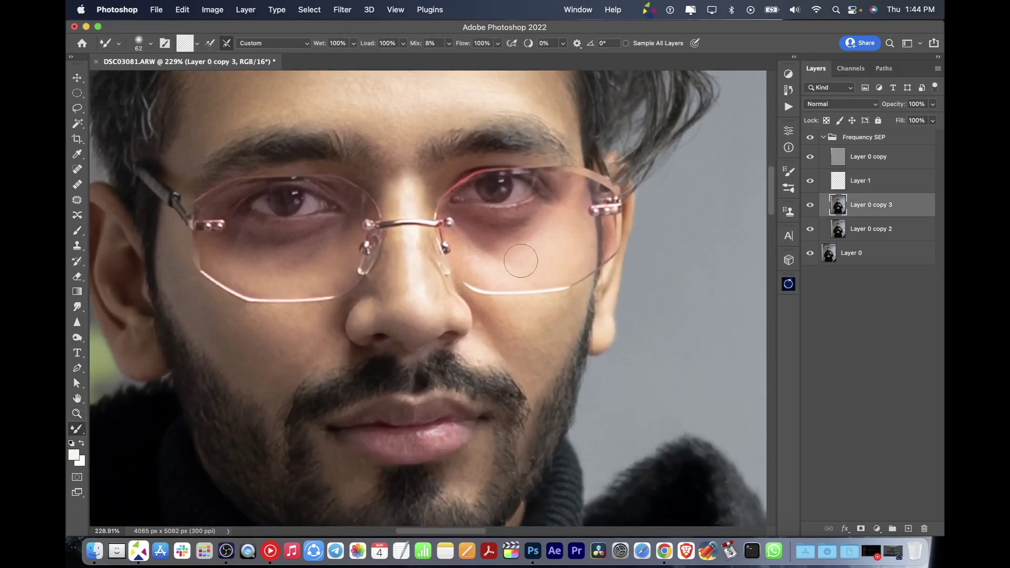
ctrl+alt+click(515, 318)
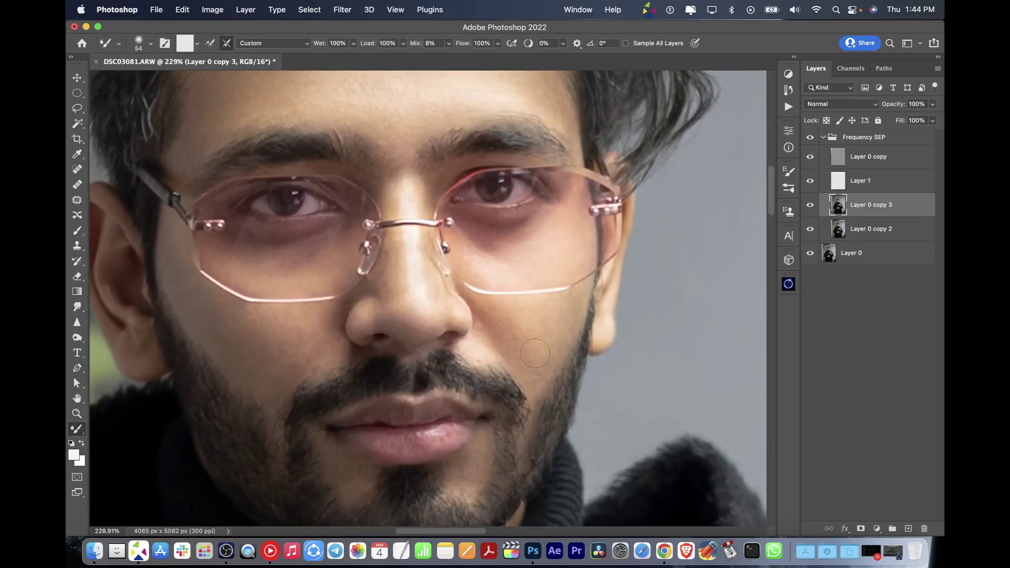
key(alt+bracketright)
key(z)
scroll(603, 282, up, 3)
key(b)
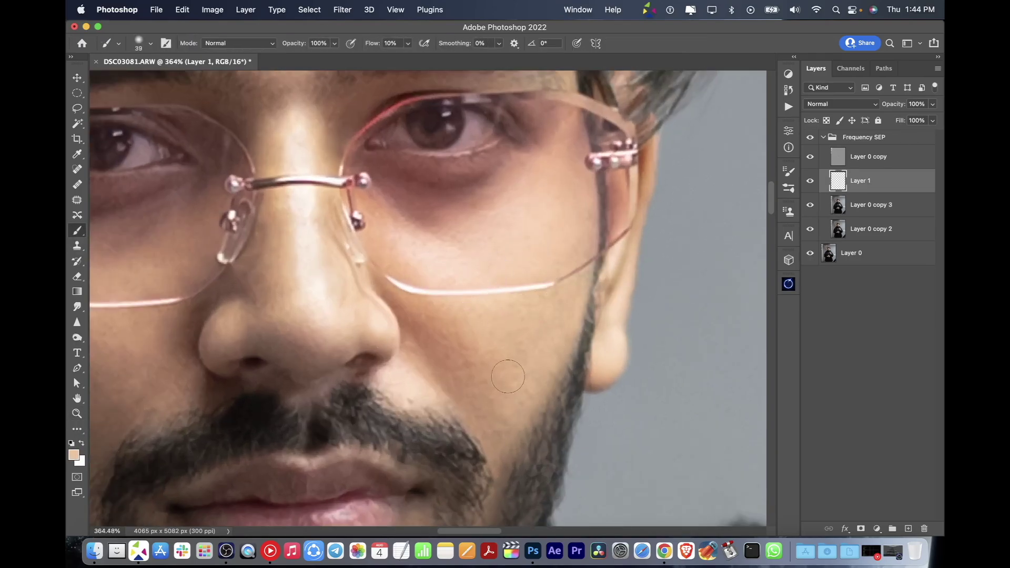
alt+click(513, 334)
alt+click(503, 232)
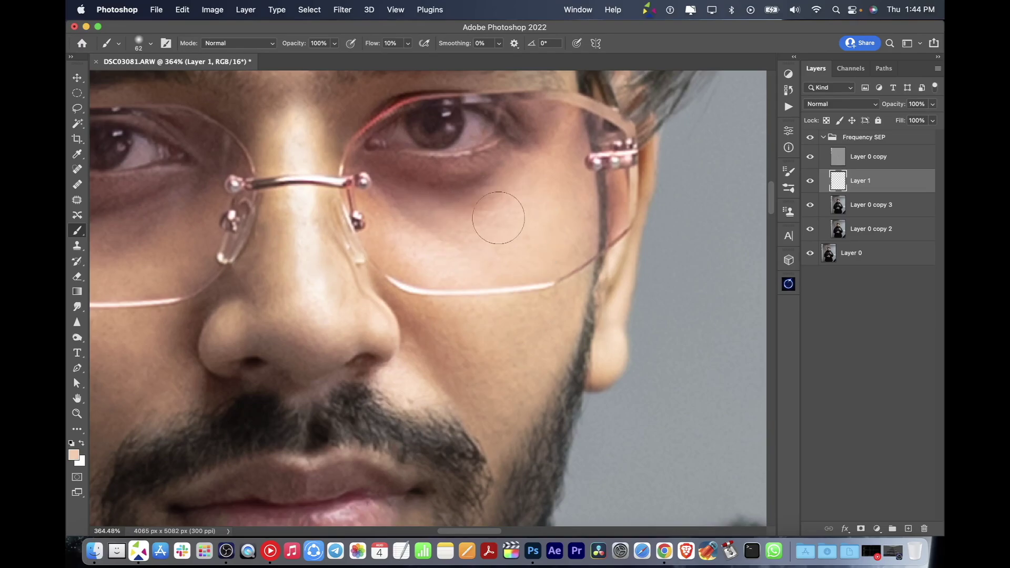
drag(523, 214, 562, 169)
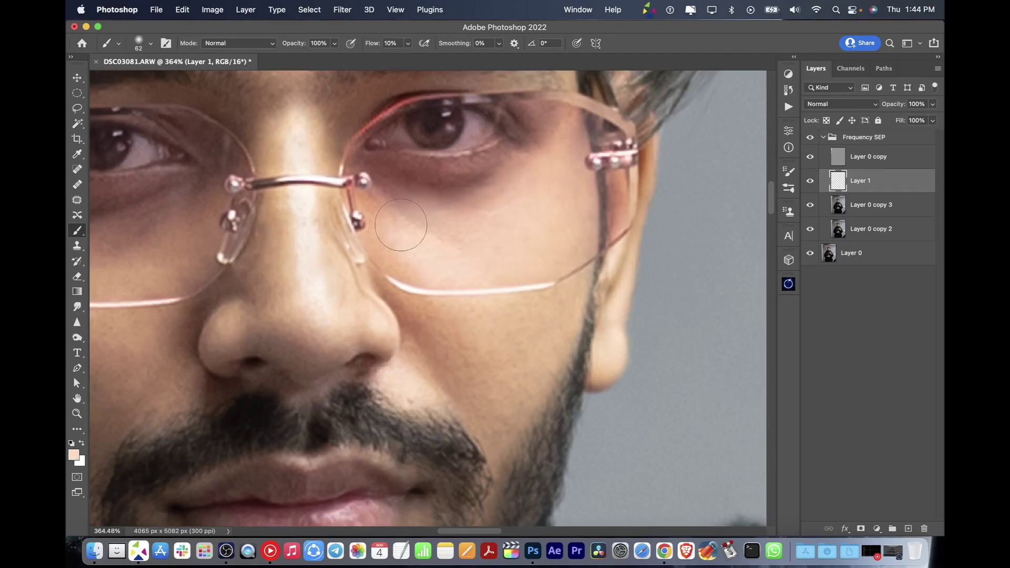
Step: Sample skin near the nose and a lighter tone, and paint them over the face
scroll(590, 260, down, 10)
scroll(590, 260, up, 10)
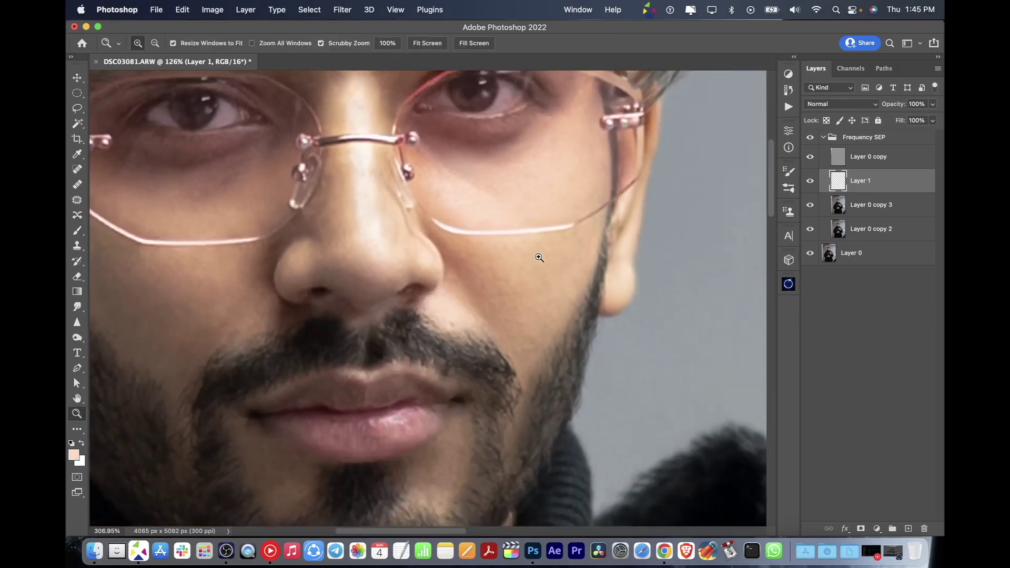
alt+click(451, 266)
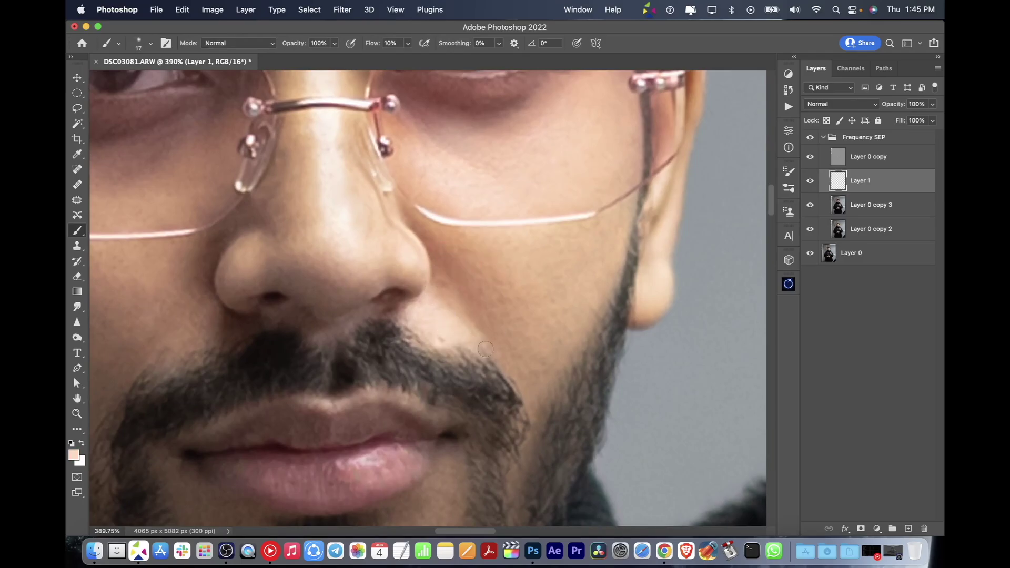
scroll(431, 290, down, 2)
scroll(428, 199, down, 3)
alt+click(526, 120)
scroll(526, 120, down, 3)
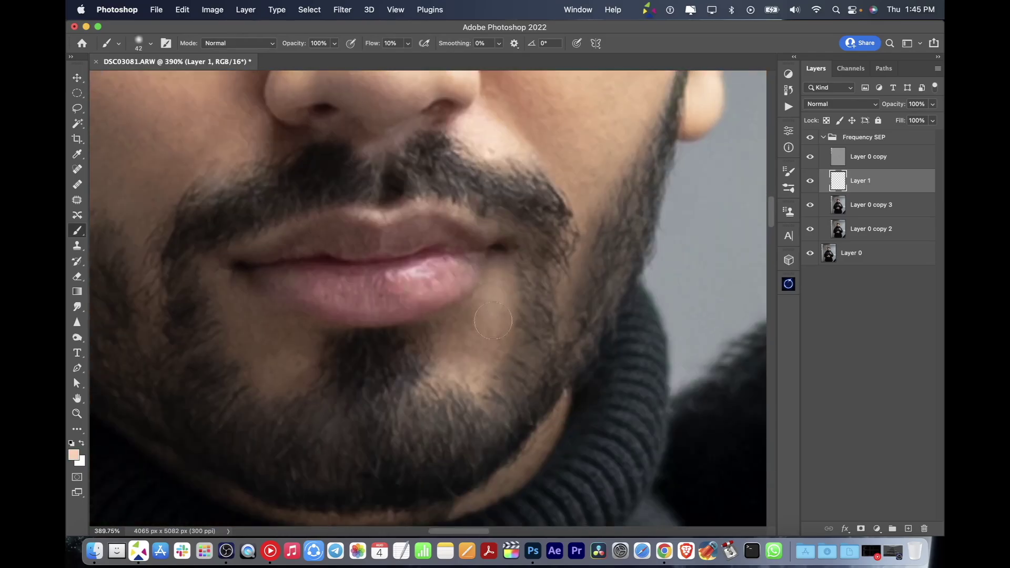
key(z)
scroll(559, 305, down, 3)
scroll(560, 305, up, 4)
Step: Paint darker cheek, upper-lip and lighter under-eye tones, then resume blending on Layer 0 copy 3
key(b)
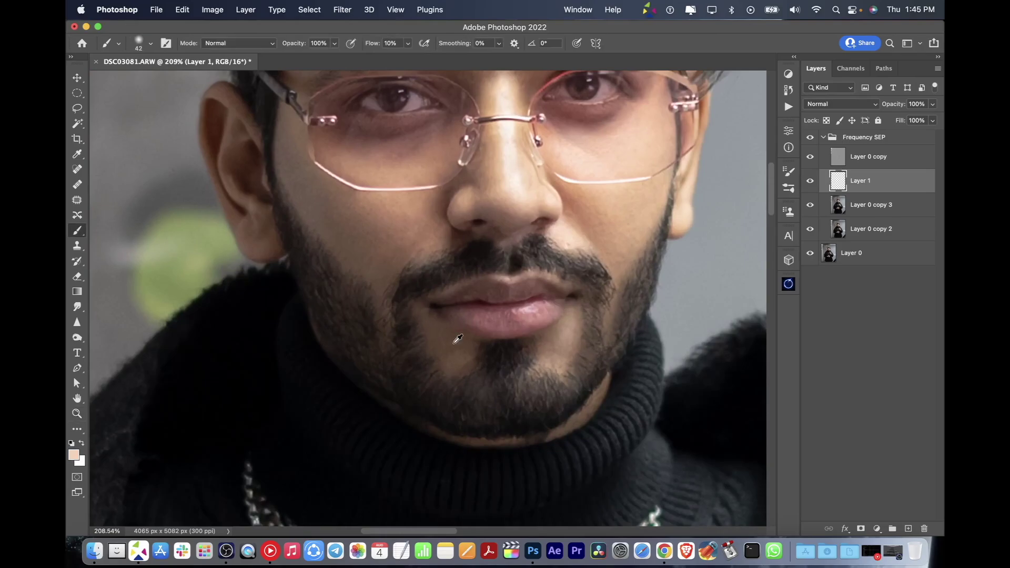
alt+click(415, 221)
alt+click(509, 276)
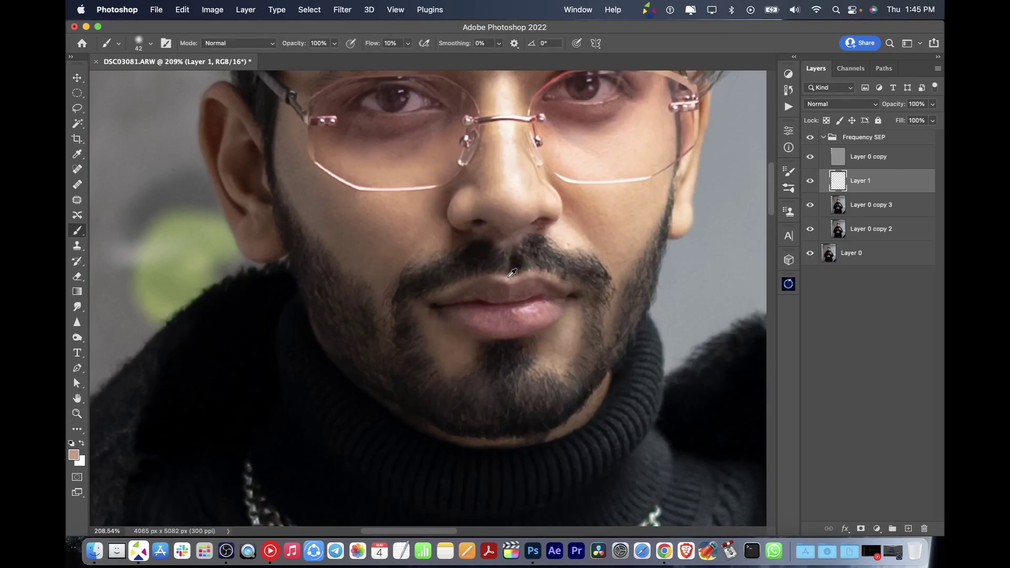
scroll(507, 277, up, 4)
scroll(507, 277, left, 2)
alt+click(551, 255)
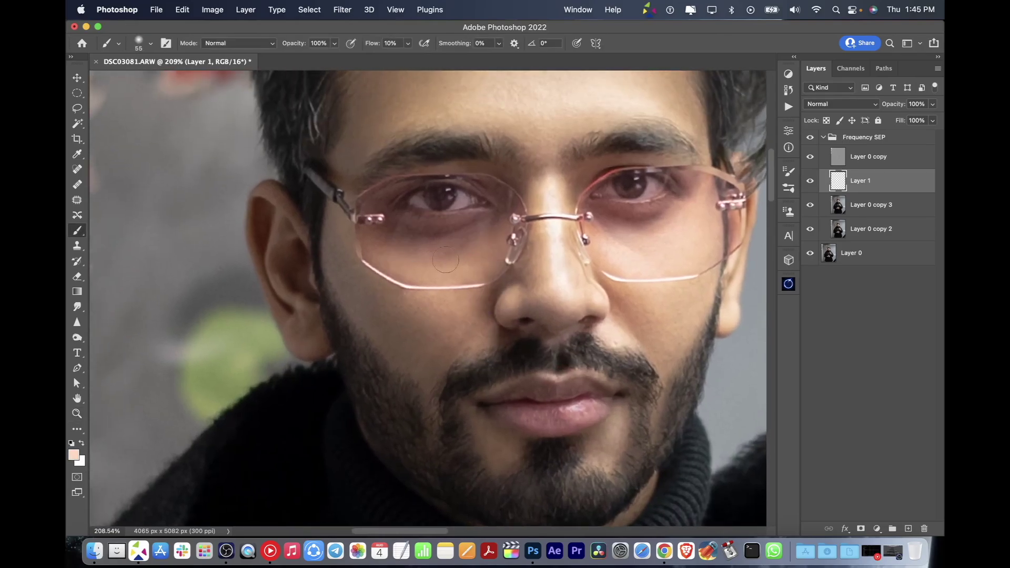
alt+click(407, 238)
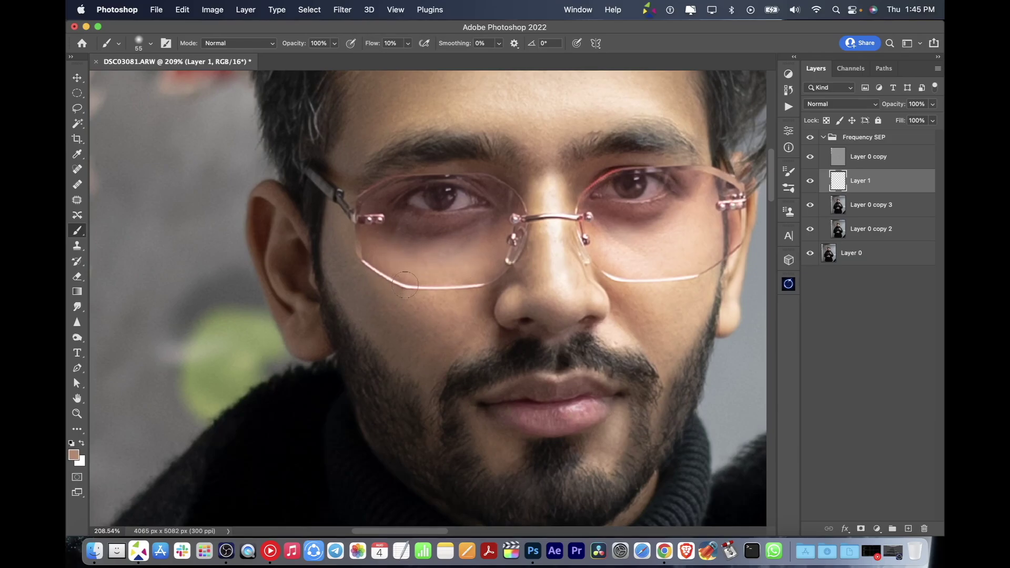
alt+click(368, 287)
key(alt+bracketleft)
key(shift+b)
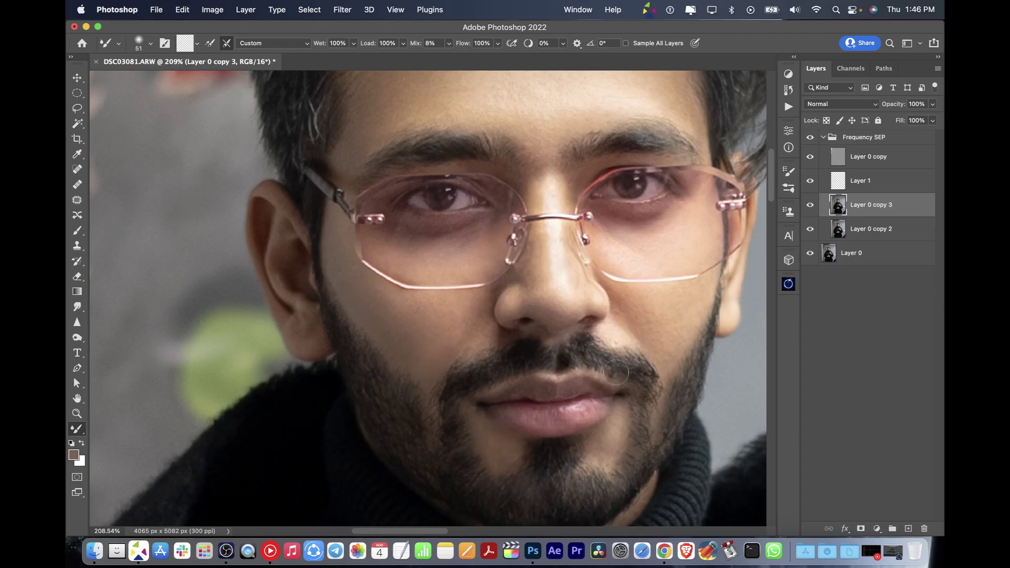
Step: Blend the skin across the lower hand and wrist with a roughly 114 px Mixer Brush
key(z)
drag(572, 417, 519, 396)
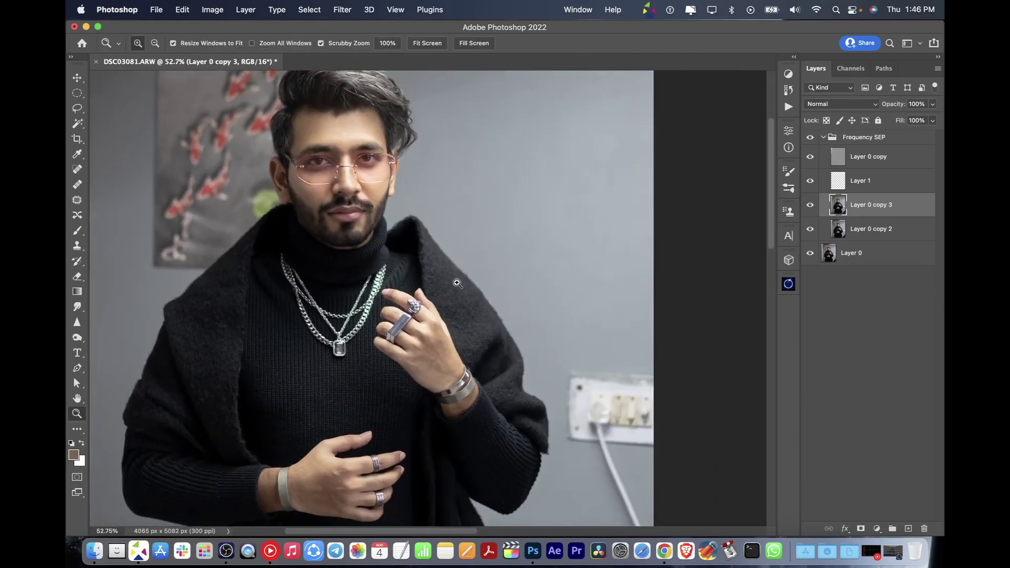
drag(405, 304, 447, 305)
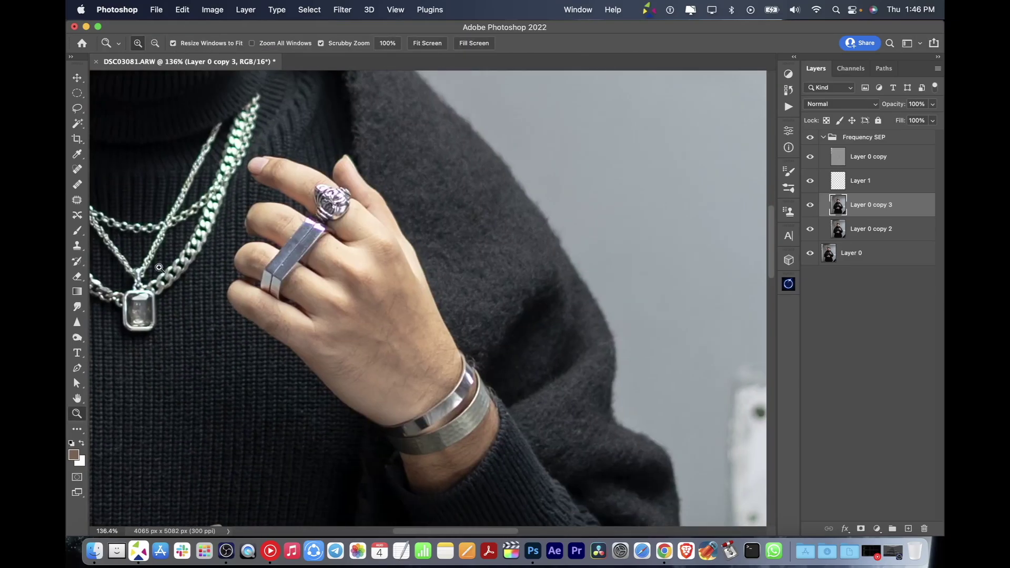
key(b)
key(bracketright)
key(bracketright)
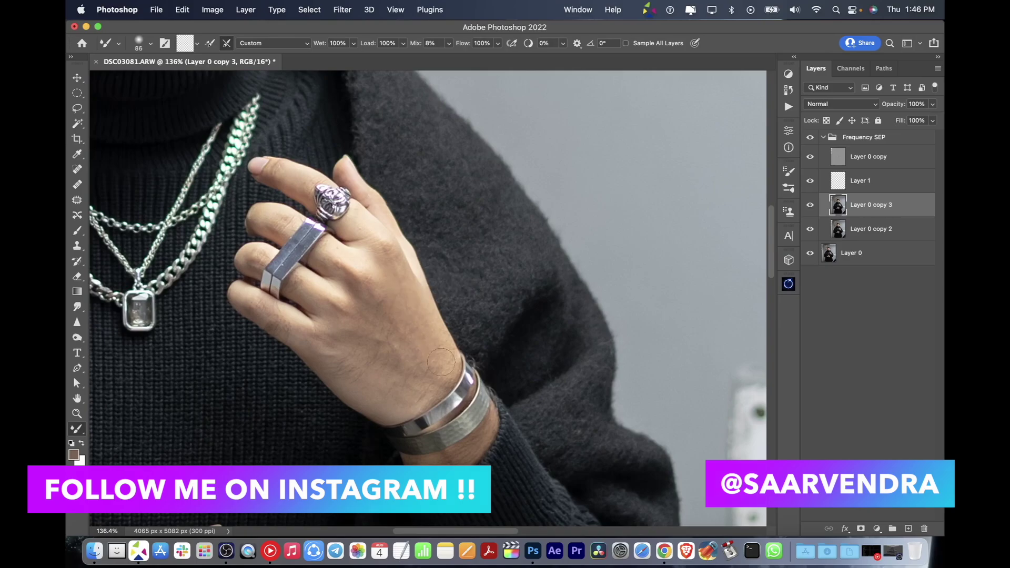
key(bracketright)
key(bracketright)
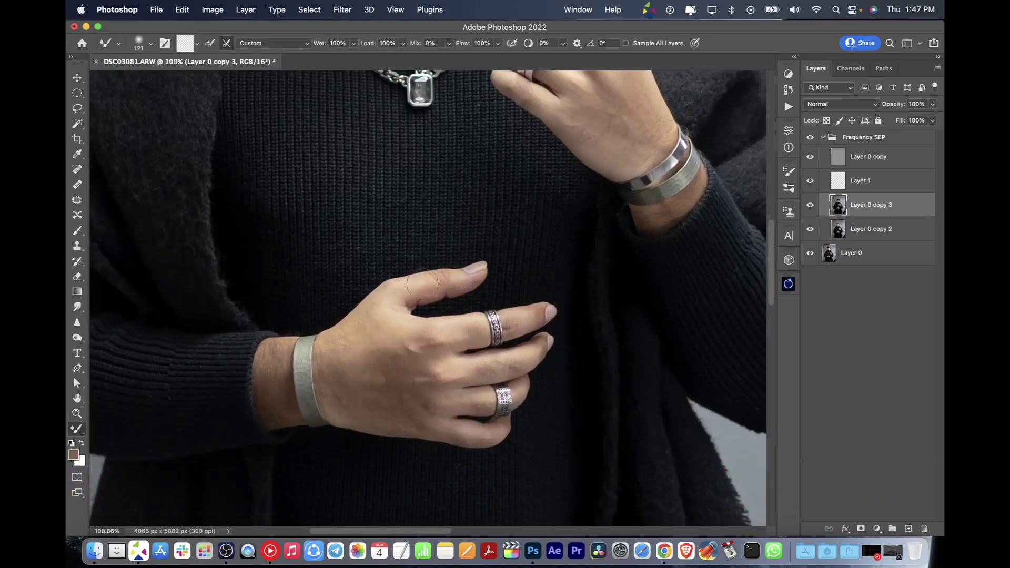
key(bracketright)
key(bracketright)
key(bracketright)
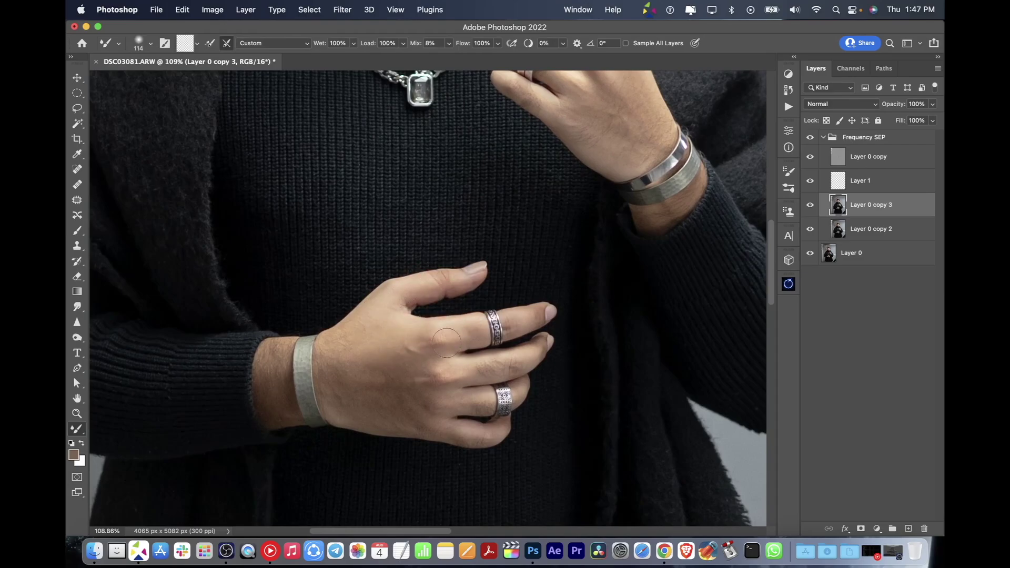
mouse_move(421, 373)
mouse_down()
mouse_move(273, 378)
mouse_move(393, 402)
mouse_up()
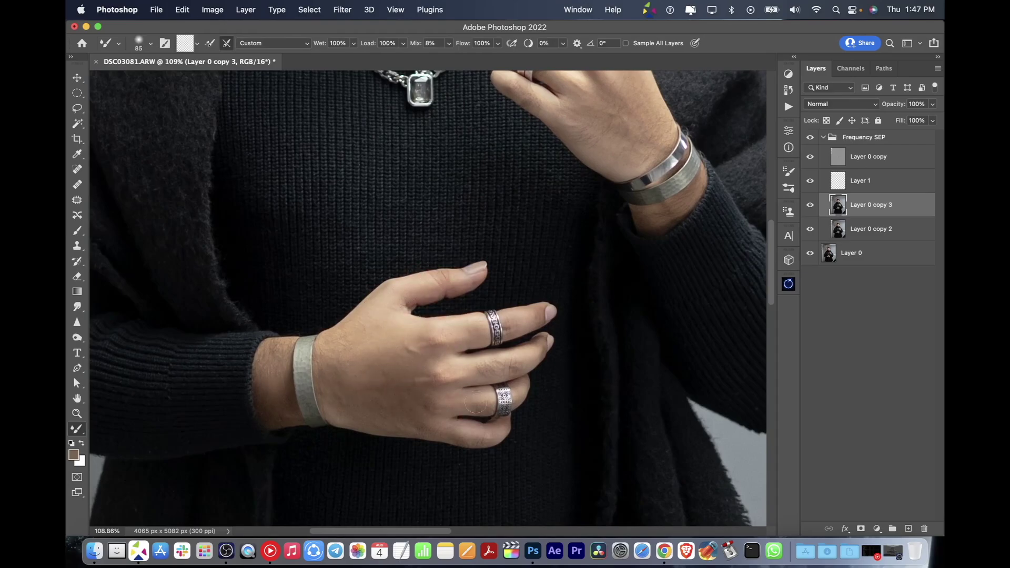
Step: Fit the whole figure on screen with Cmd+0
key(z)
key(super+0)
scroll(536, 221, up, 5)
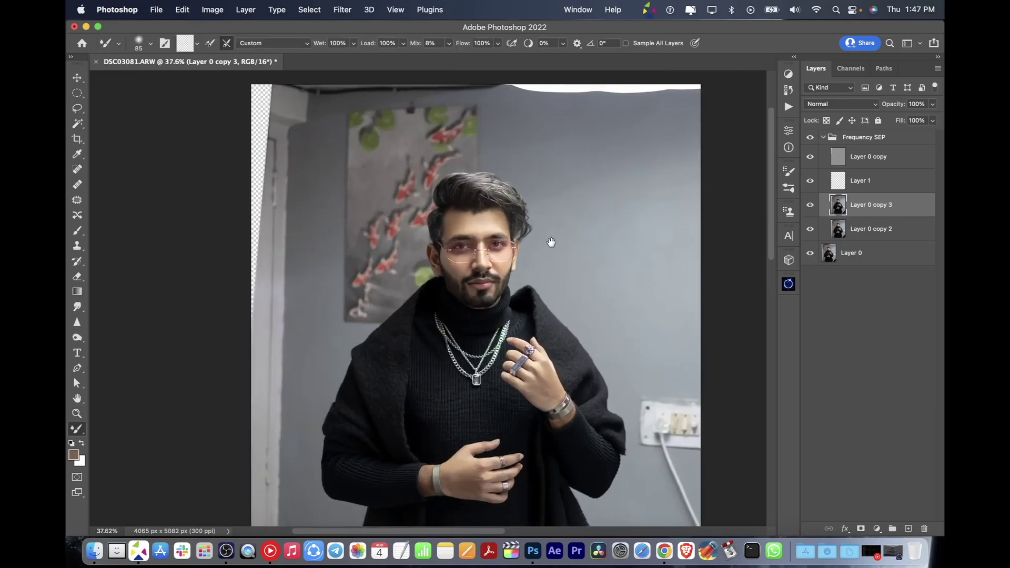
scroll(535, 221, up, 5)
Step: Keep blending the face and forehead skin with the Mixer Brush at 31 then 78 px
key(b)
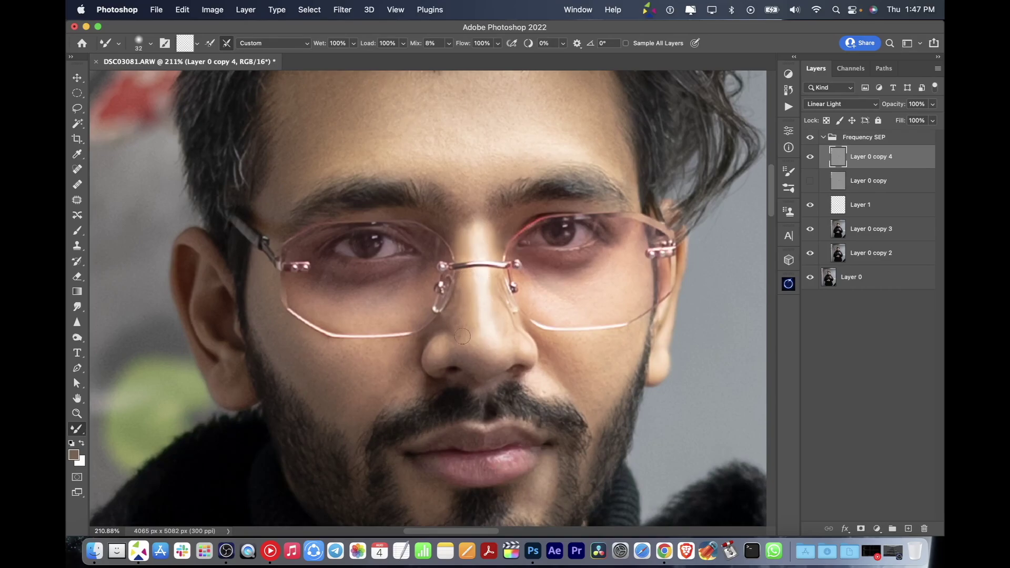
drag(548, 345, 577, 371)
drag(485, 360, 476, 302)
drag(488, 243, 503, 247)
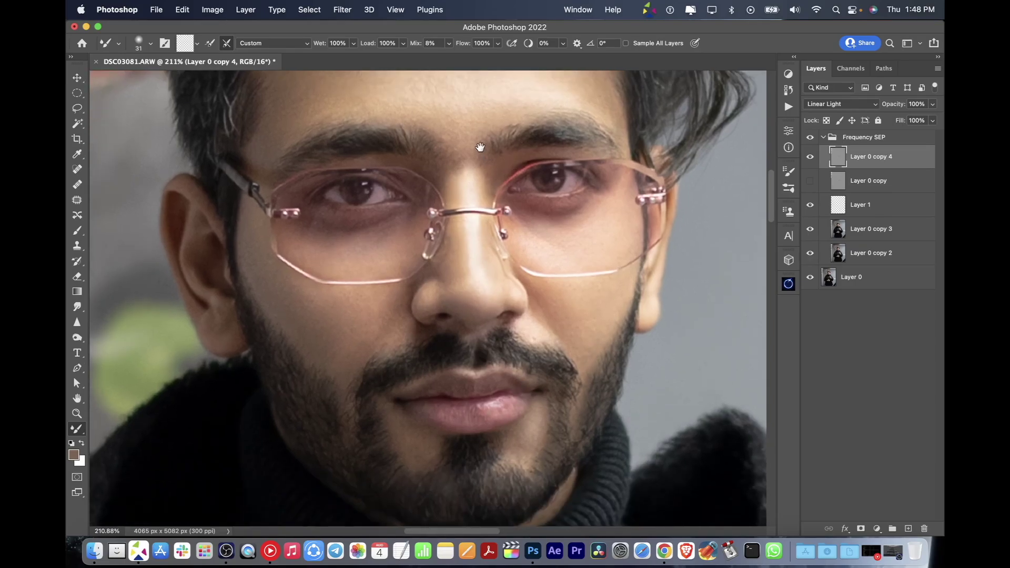
scroll(500, 284, up, 5)
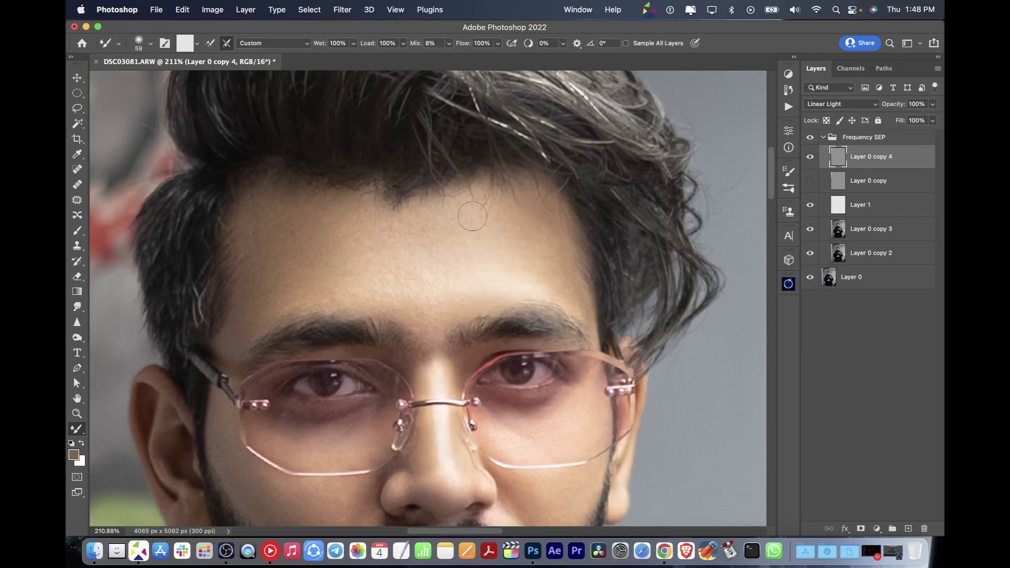
key(bracketright)
scroll(396, 303, down, 5)
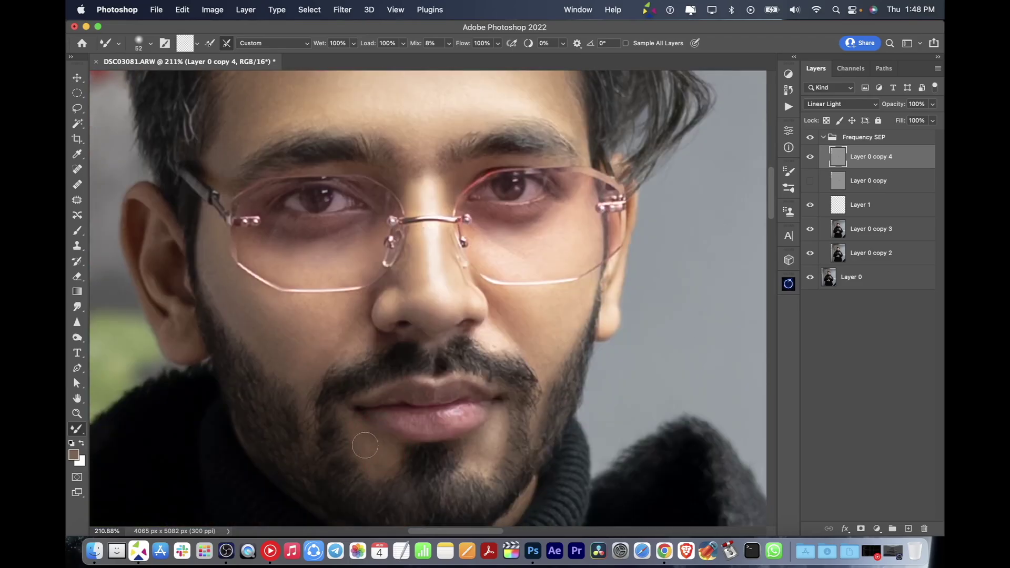
Step: Zoom out to the whole portrait and begin saving it as a Large Document Format file
key(z)
mouse_move(610, 408)
mouse_down()
mouse_move(549, 407)
mouse_move(568, 394)
mouse_up()
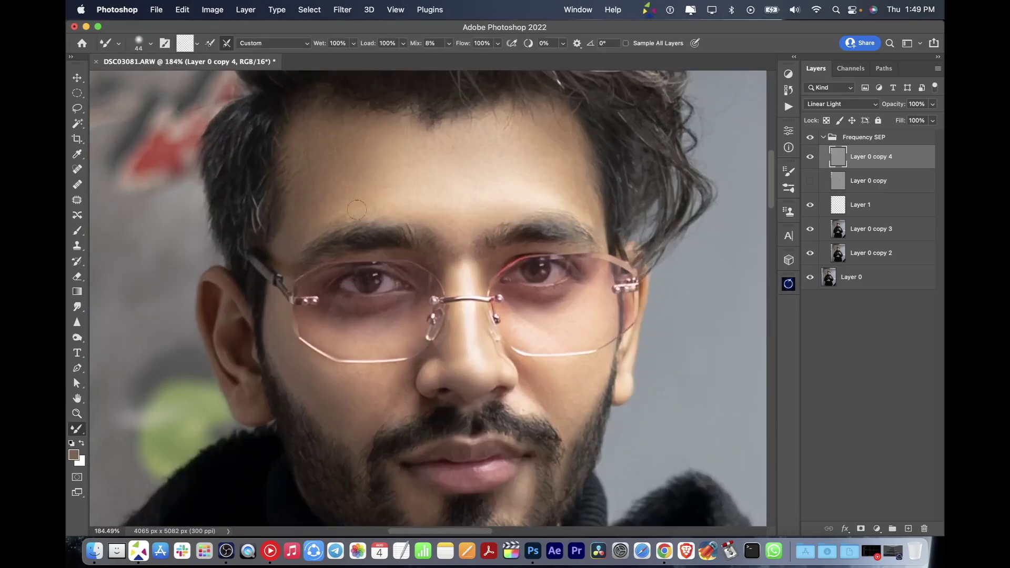
key(z)
drag(357, 209, 295, 210)
key(super+s)
Step: Confirm the save with Maximize Compatibility, producing DSC03081.psb
click(603, 283)
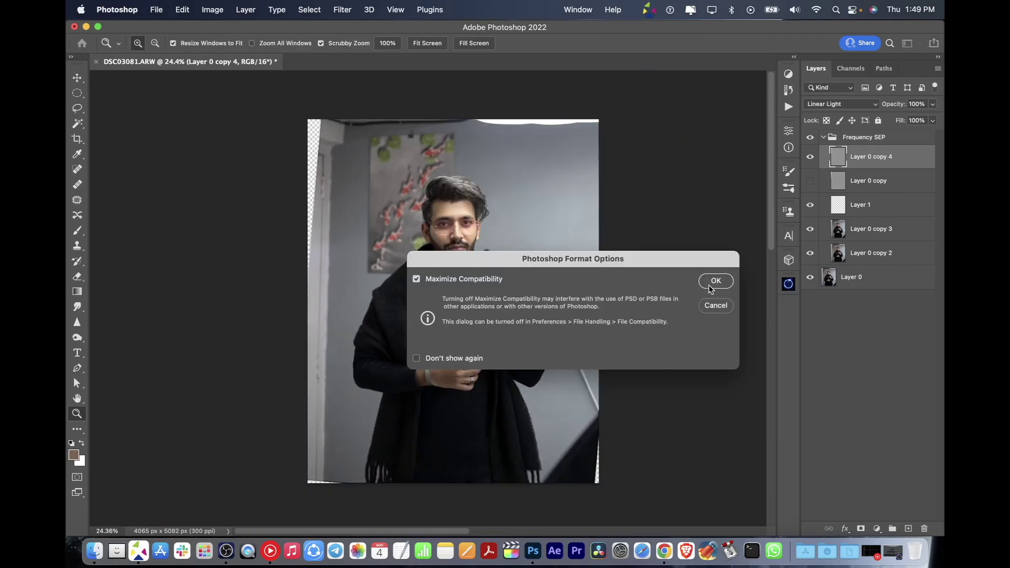
click(709, 286)
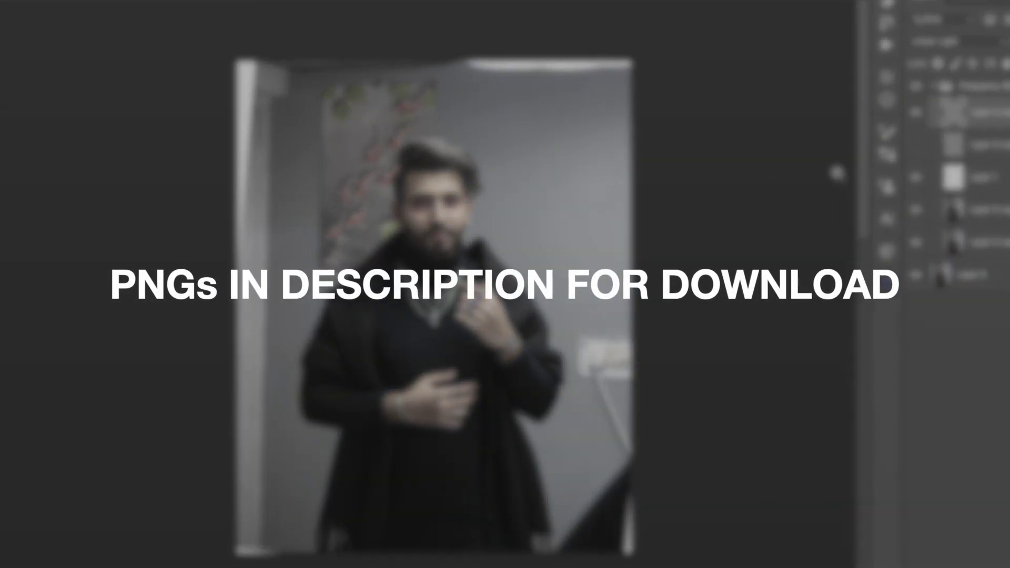
click(934, 87)
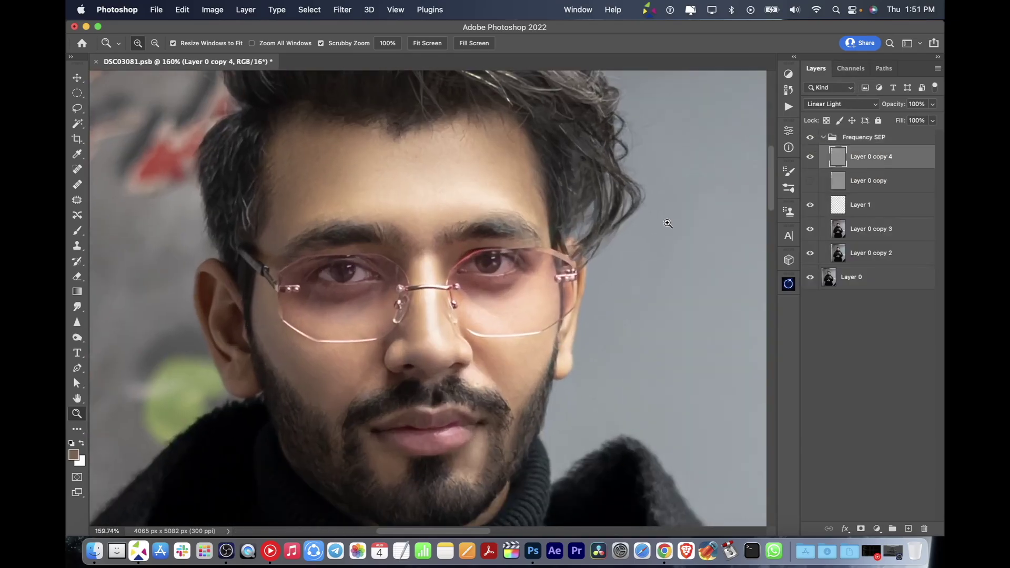
Step: Set white as the foreground colour and enlarge the brush for touch-ups
key(d)
key(x)
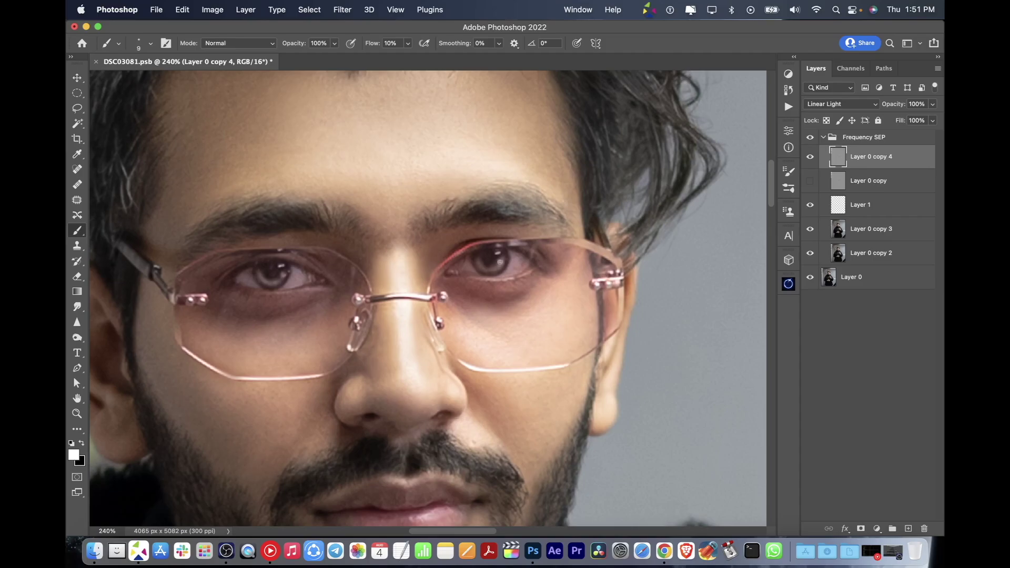
scroll(281, 266, down, 5)
scroll(452, 318, up, 5)
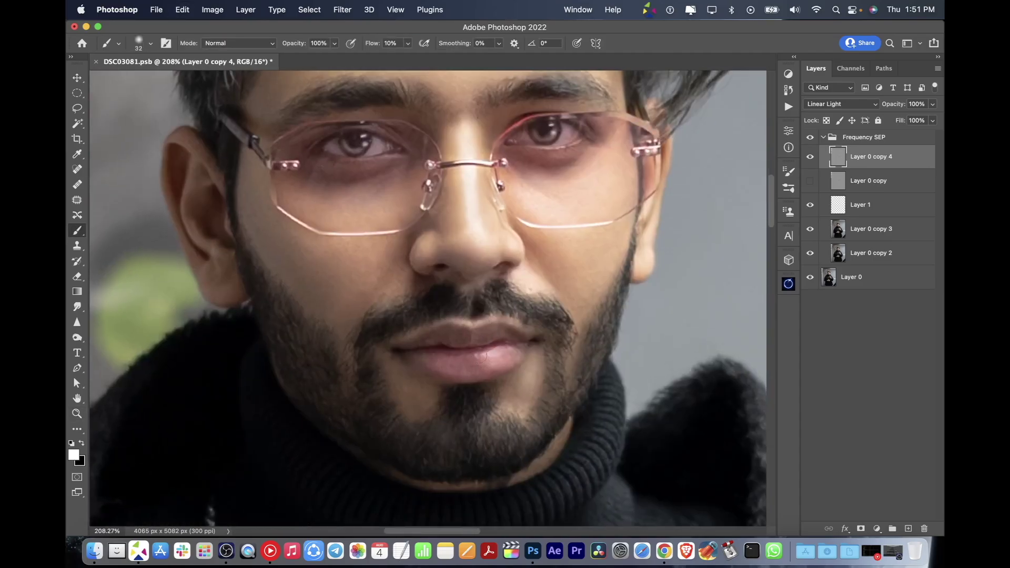
drag(480, 357, 518, 361)
scroll(519, 360, down, 5)
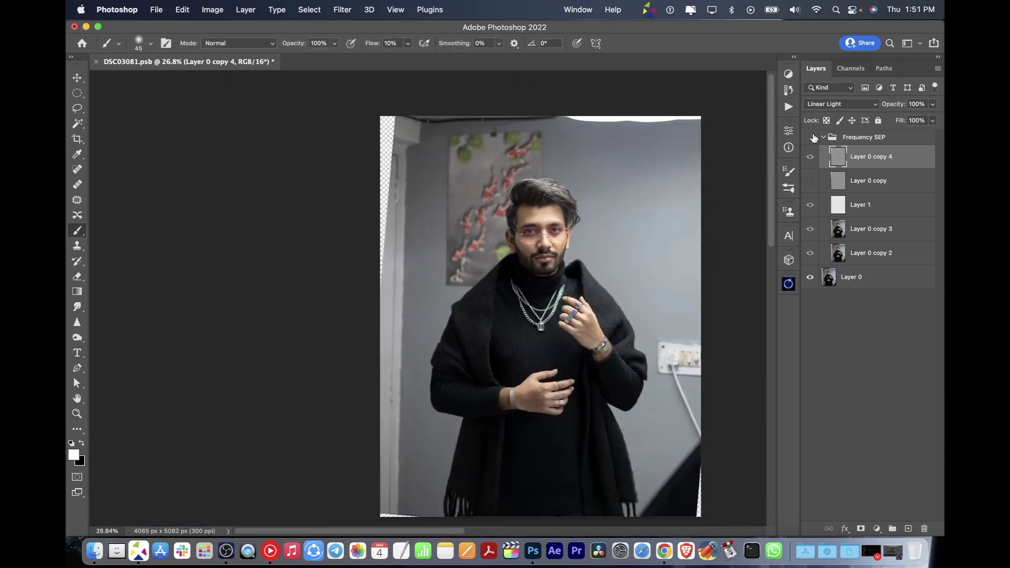
Step: Collapse the Frequency SEP group and stamp all visible layers into a new layer
click(822, 138)
key(super+alt+shift+e)
key(z)
drag(410, 502, 455, 408)
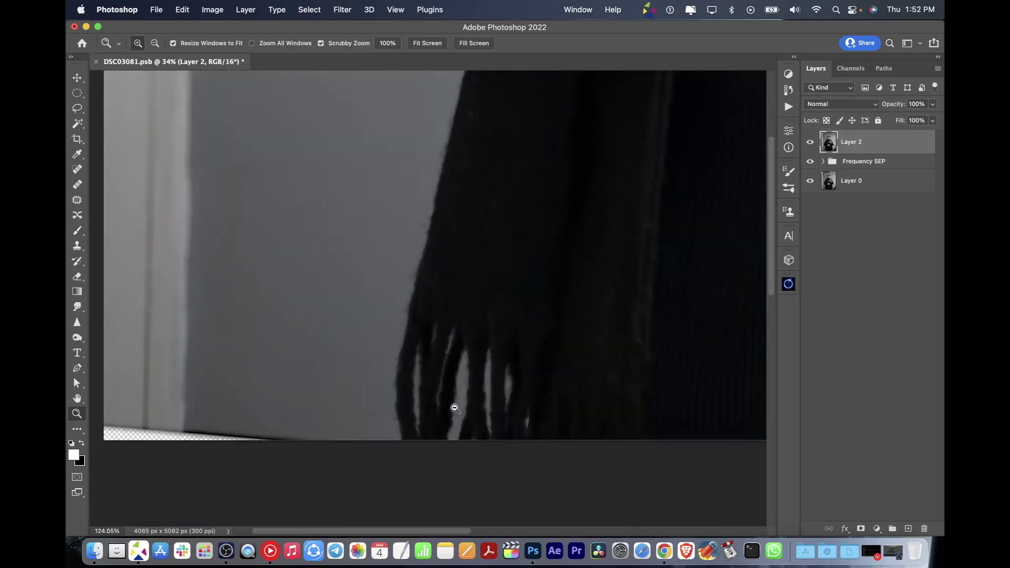
Step: Trace a closed Pen path around the man's outline
key(p)
scroll(454, 282, up, 10)
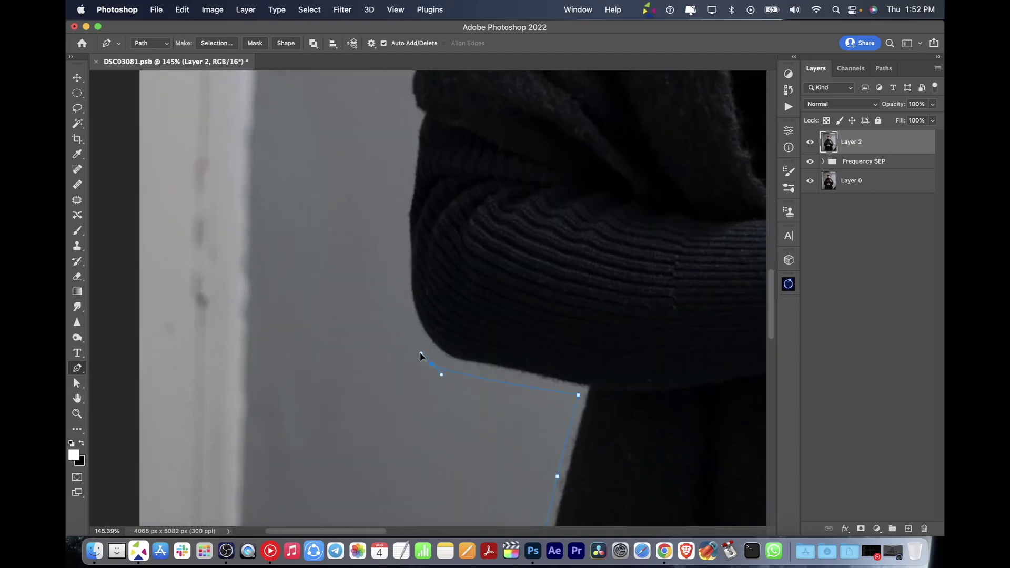
scroll(426, 315, up, 3)
scroll(474, 237, up, 5)
scroll(474, 237, up, 8)
scroll(499, 282, right, 3)
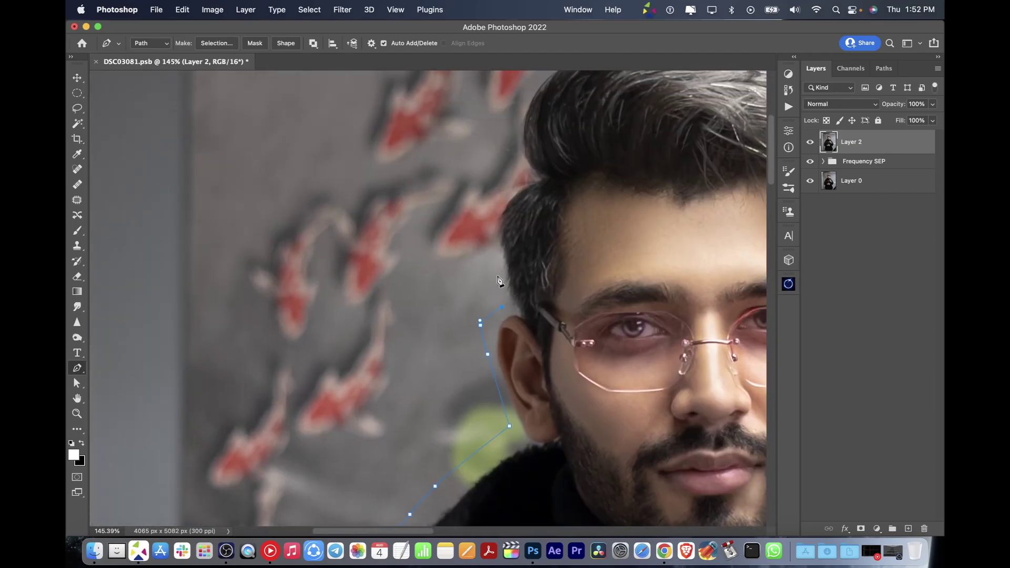
scroll(499, 282, up, 5)
scroll(520, 310, right, 5)
scroll(541, 341, down, 4)
scroll(563, 374, down, 6)
scroll(585, 405, right, 3)
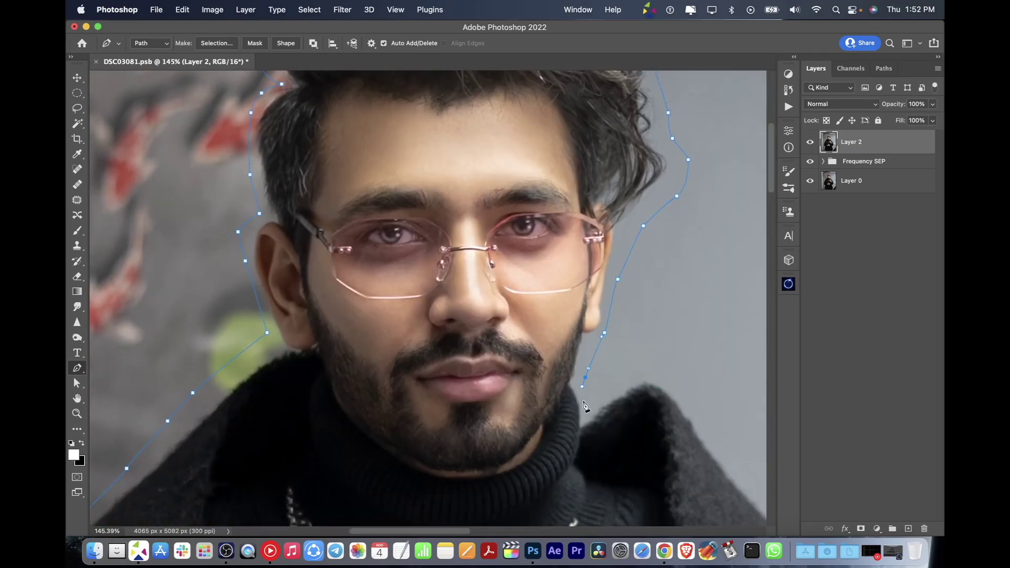
scroll(589, 368, down, 5)
scroll(589, 368, right, 5)
scroll(589, 307, down, 10)
scroll(599, 307, down, 7)
scroll(600, 311, down, 10)
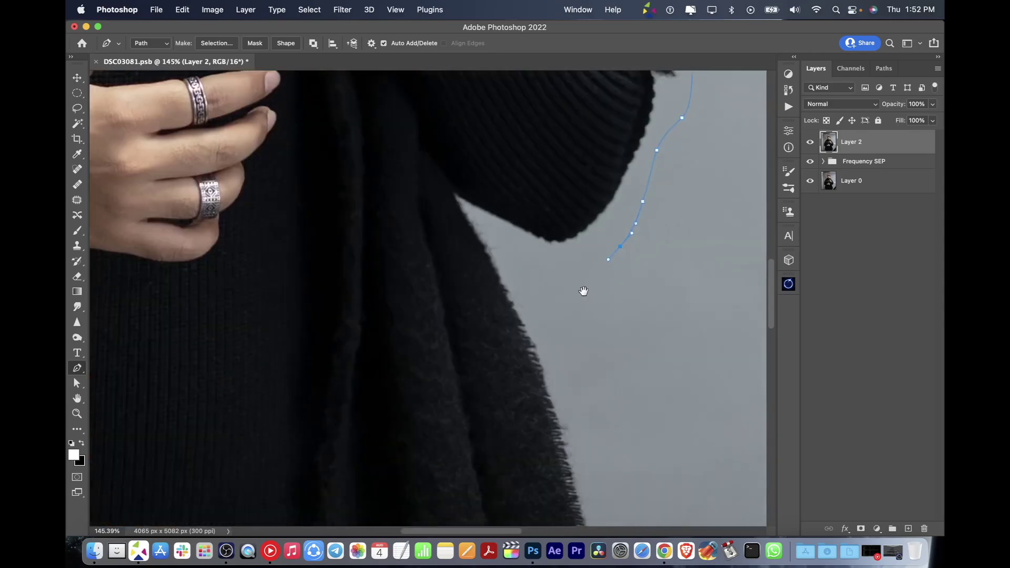
scroll(583, 291, down, 2)
scroll(557, 316, down, 15)
scroll(526, 347, down, 5)
scroll(526, 347, left, 10)
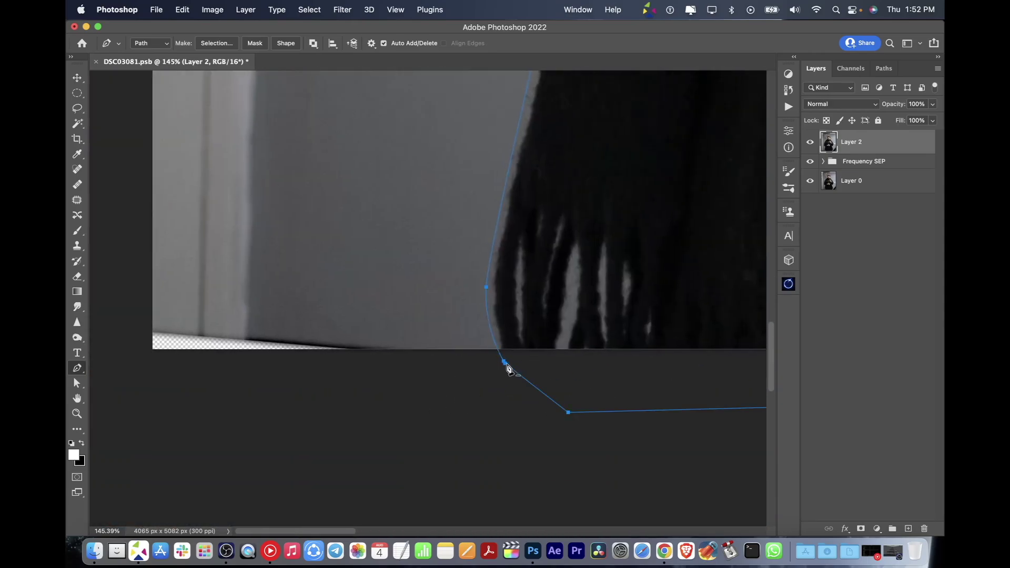
click(503, 362)
Step: Turn the path into a selection and copy the man onto his own Layer 3
key(Return)
key(super+j)
alt+click(810, 141)
key(z)
drag(678, 174, 659, 163)
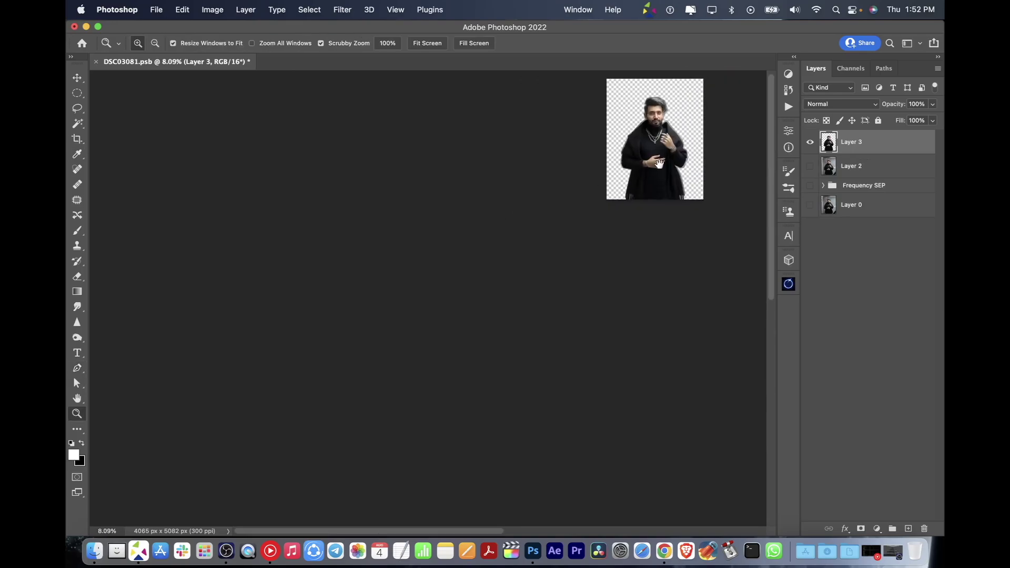
key(super+0)
Step: Add a black layer below the cut-out and expand the canvas to 4:5 with black margins
key(c)
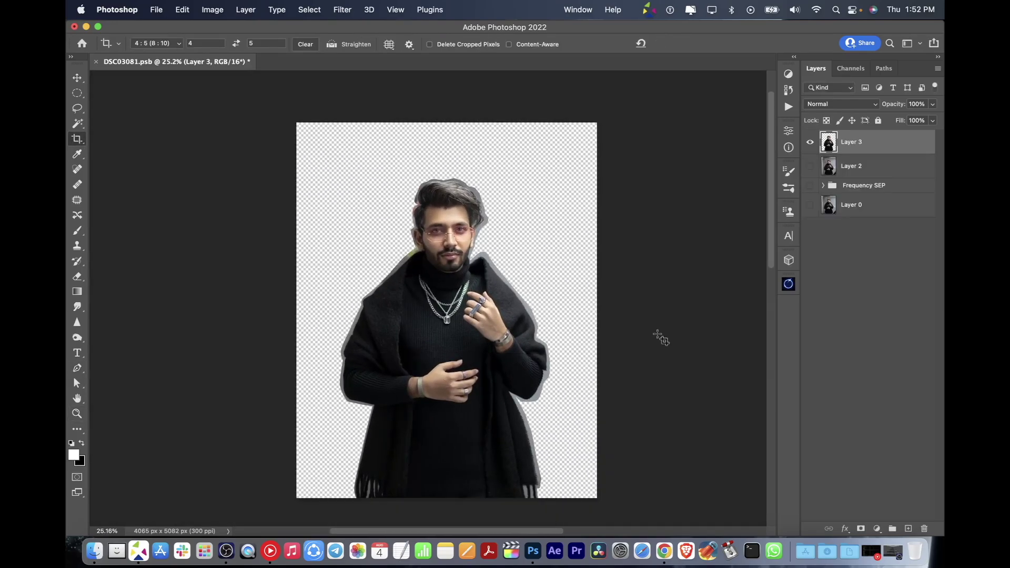
key(super+shift+alt+n)
key(x)
key(alt+BackSpace)
key(super+bracketleft)
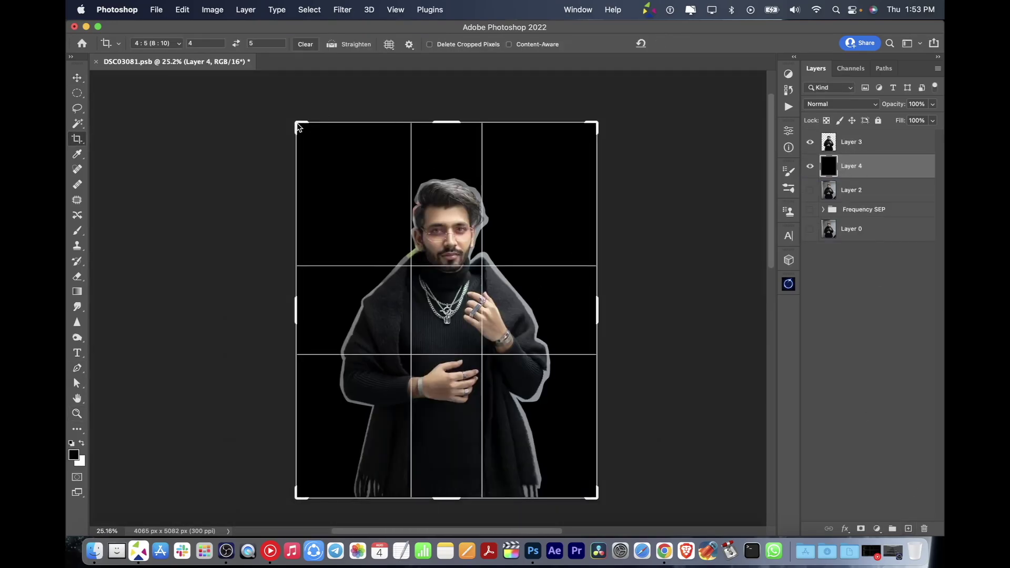
drag(298, 127, 280, 103)
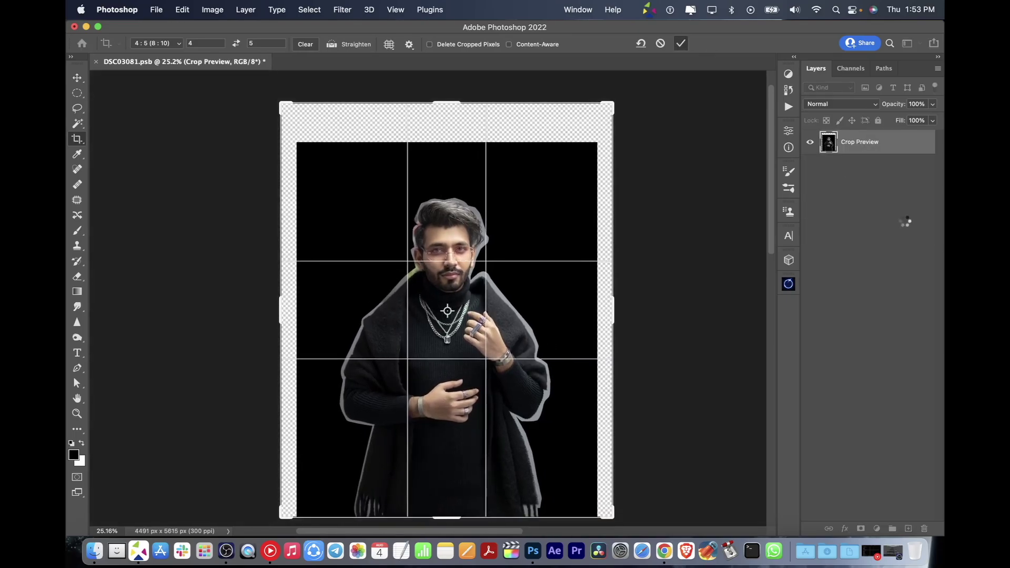
key(Return)
key(alt+BackSpace)
Step: Place the snake photo and move its layer to the top of the stack
key(z)
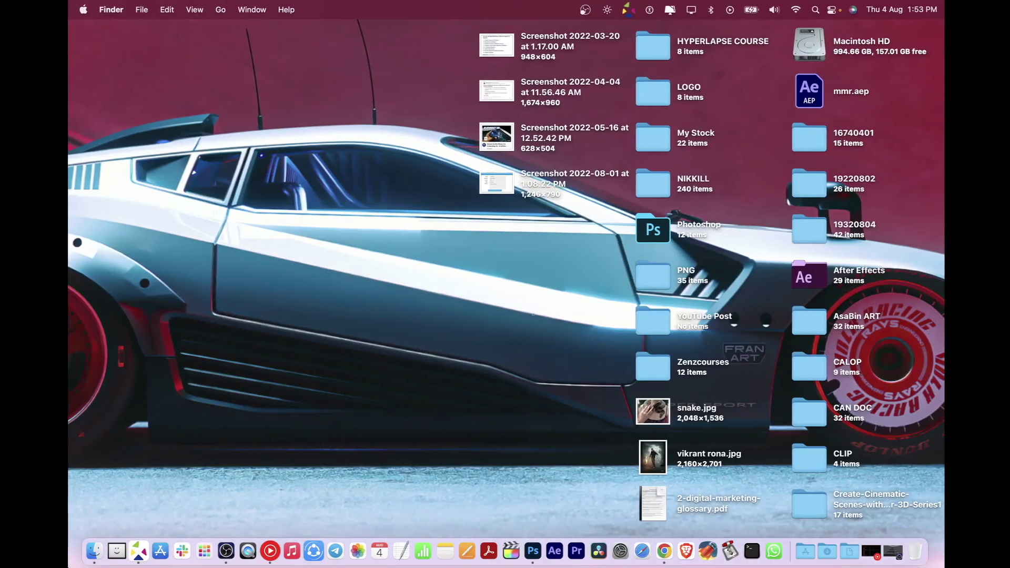
drag(652, 389, 594, 363)
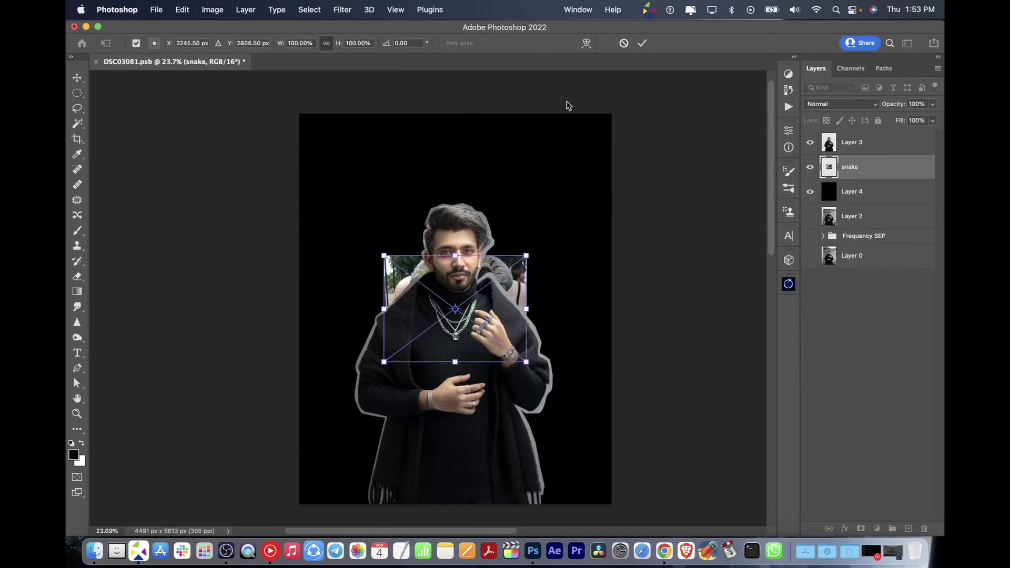
key(ctrl+shift+bracketright)
key(ctrl+plus)
Step: Flip the snake horizontally, scale it, and position it across the man's chest
right_click(562, 236)
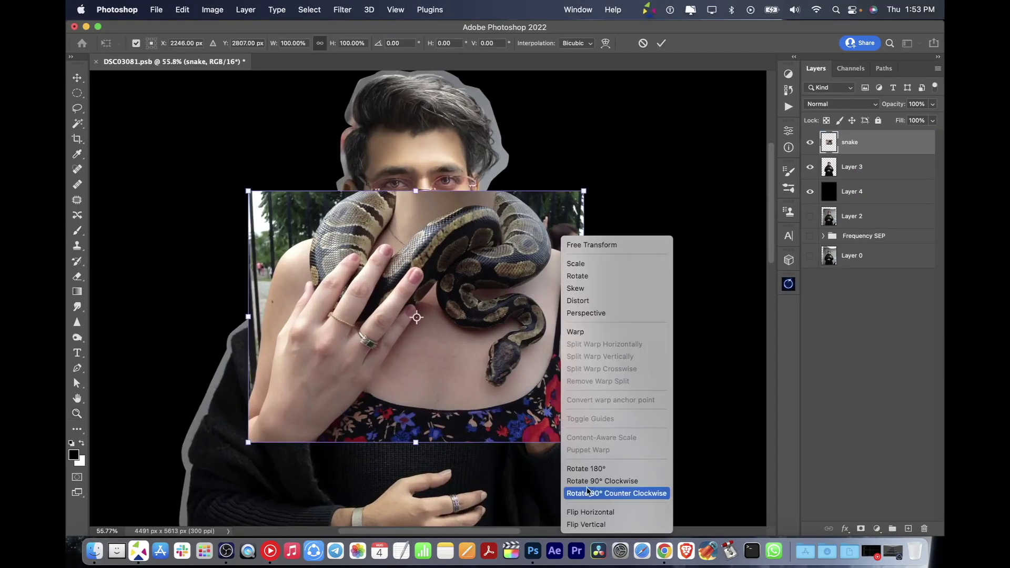
click(589, 512)
drag(583, 442, 541, 404)
mouse_move(529, 342)
mouse_down()
mouse_move(542, 356)
mouse_move(568, 349)
mouse_up()
key(1)
key(9)
mouse_move(505, 355)
mouse_down()
mouse_move(495, 390)
mouse_move(505, 410)
mouse_up()
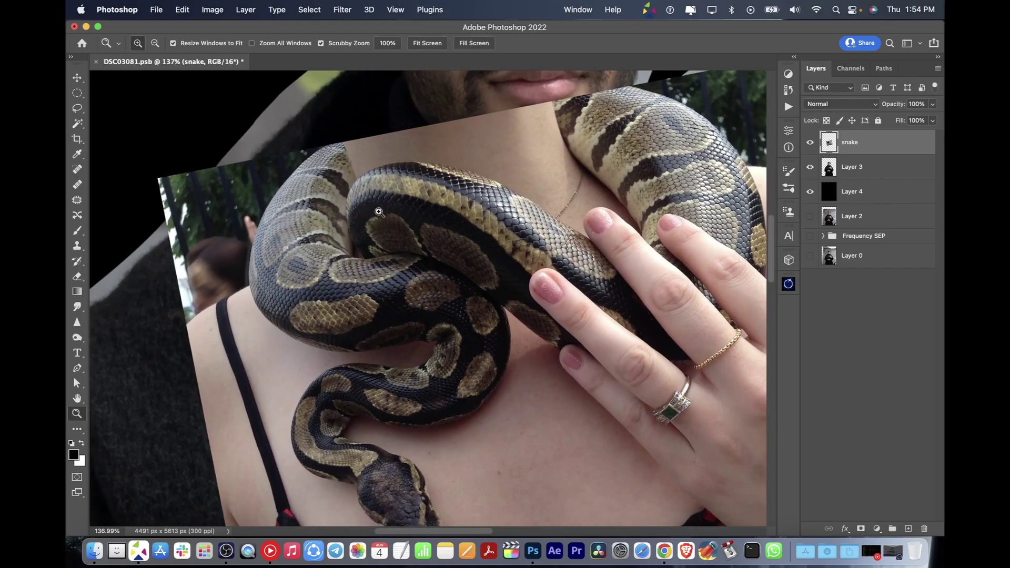
Step: Trace a Pen path along the snake's coil, lower edge, head and mouth
key(p)
scroll(366, 284, up, 5)
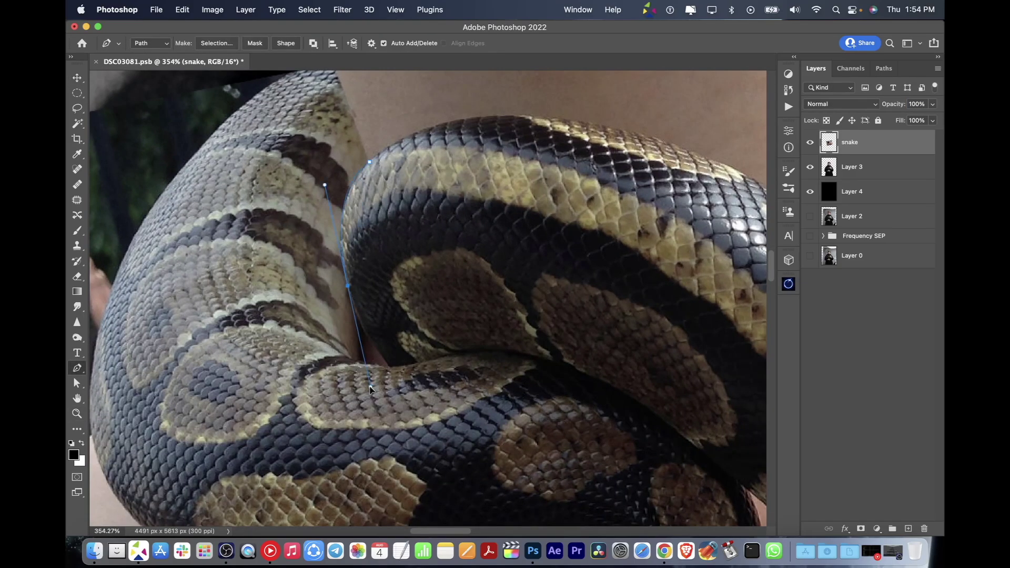
scroll(392, 371, down, 5)
scroll(391, 371, right, 3)
click(253, 160)
drag(304, 153, 324, 150)
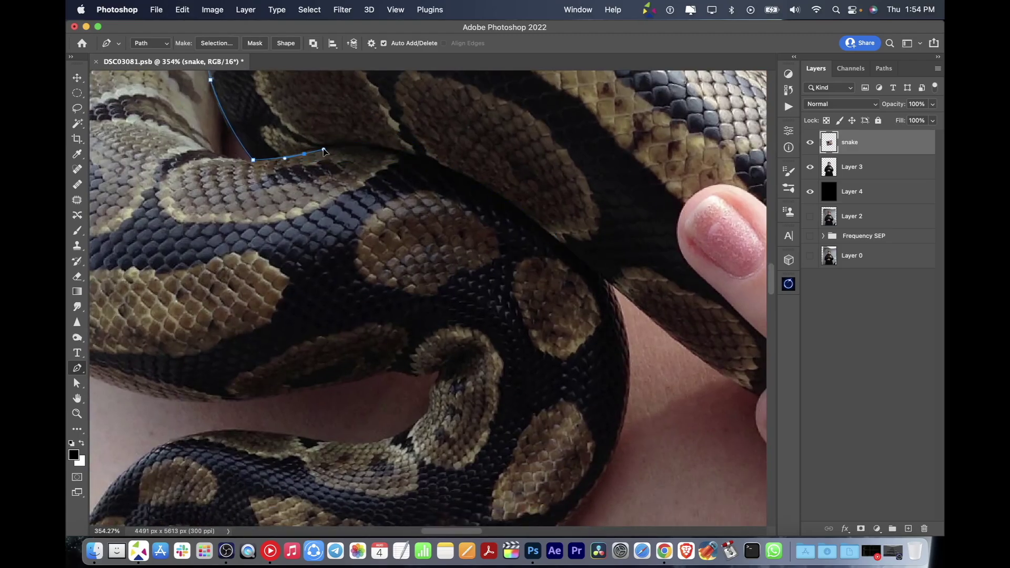
scroll(496, 196, down, 5)
scroll(525, 210, down, 5)
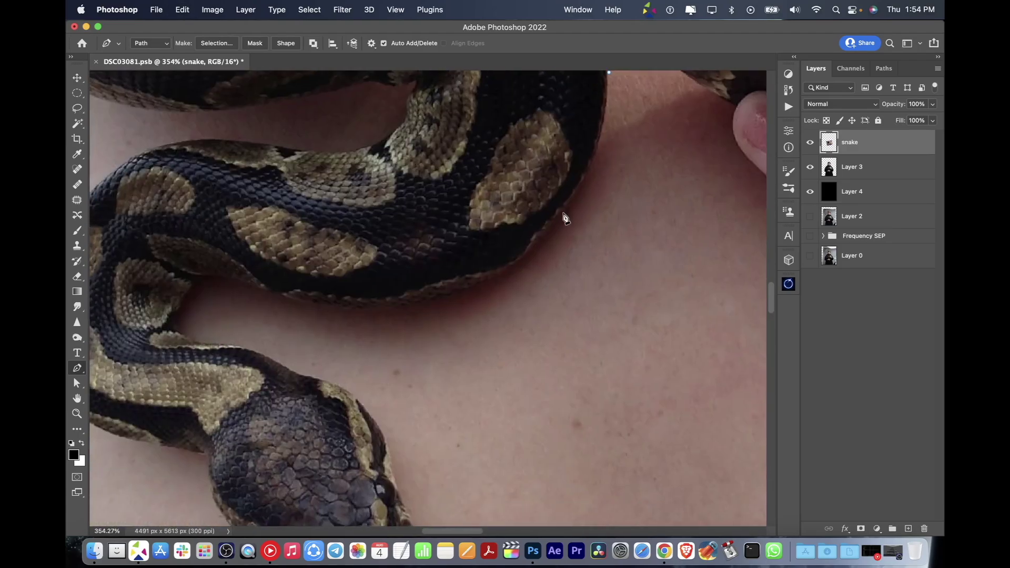
drag(554, 214, 496, 281)
scroll(496, 281, left, 3)
scroll(496, 281, down, 1)
scroll(495, 268, left, 3)
mouse_move(543, 255)
mouse_down()
mouse_move(494, 267)
mouse_move(419, 232)
mouse_up()
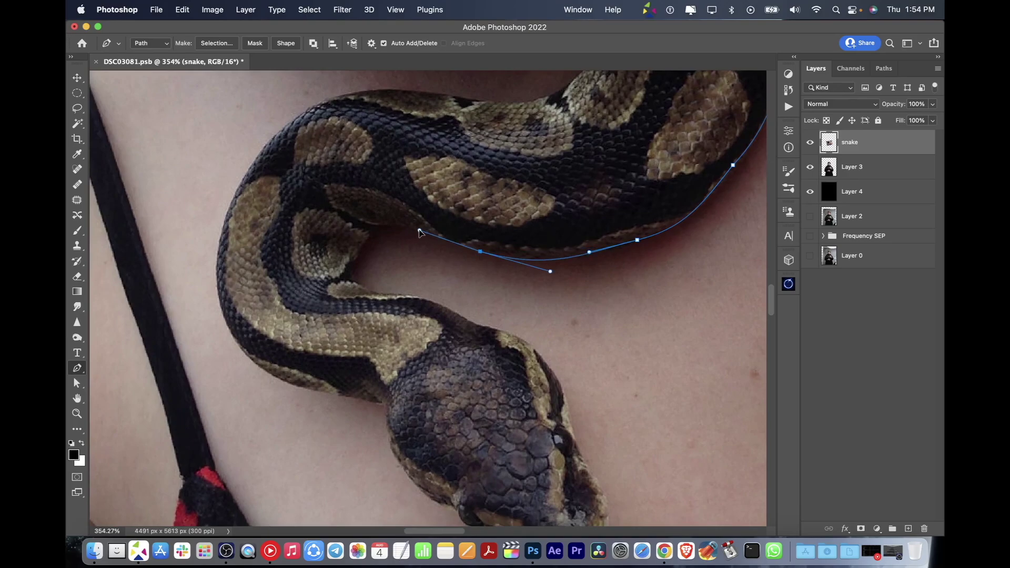
scroll(426, 298, down, 3)
scroll(416, 276, right, 3)
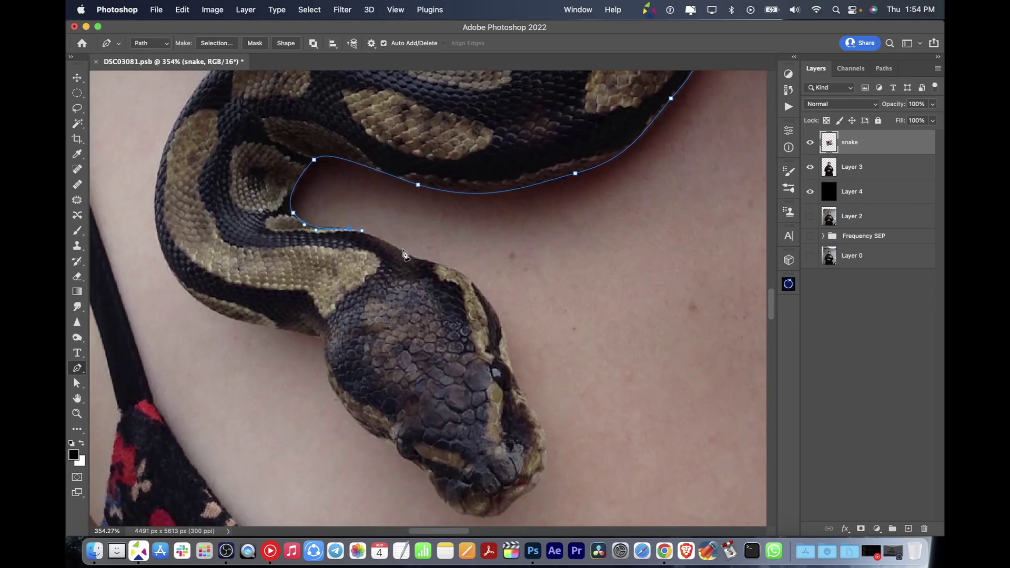
click(451, 269)
scroll(451, 269, down, 4)
scroll(446, 227, right, 2)
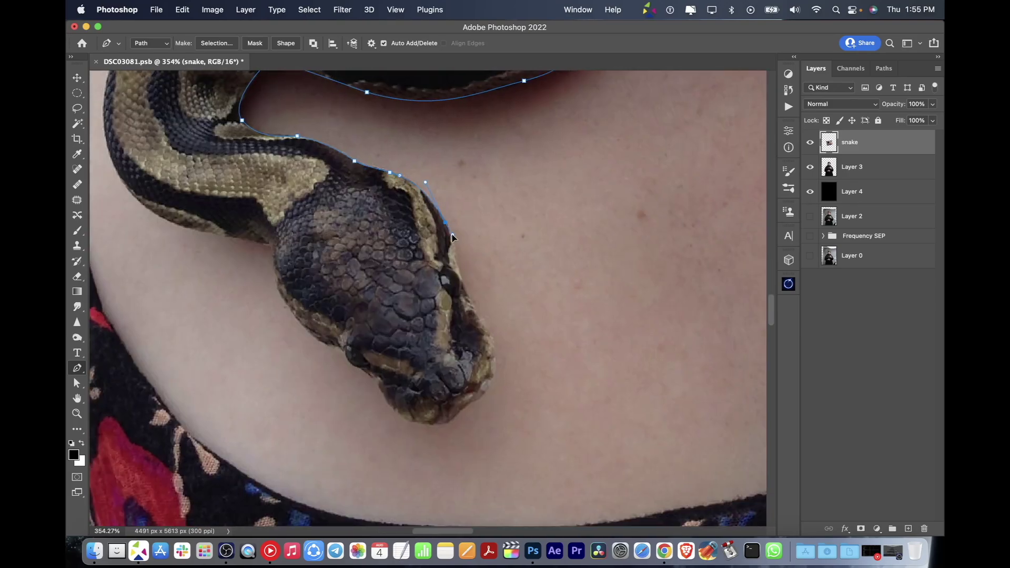
click(461, 277)
scroll(475, 310, down, 3)
scroll(476, 310, right, 1)
click(455, 258)
scroll(458, 263, down, 3)
scroll(458, 263, right, 1)
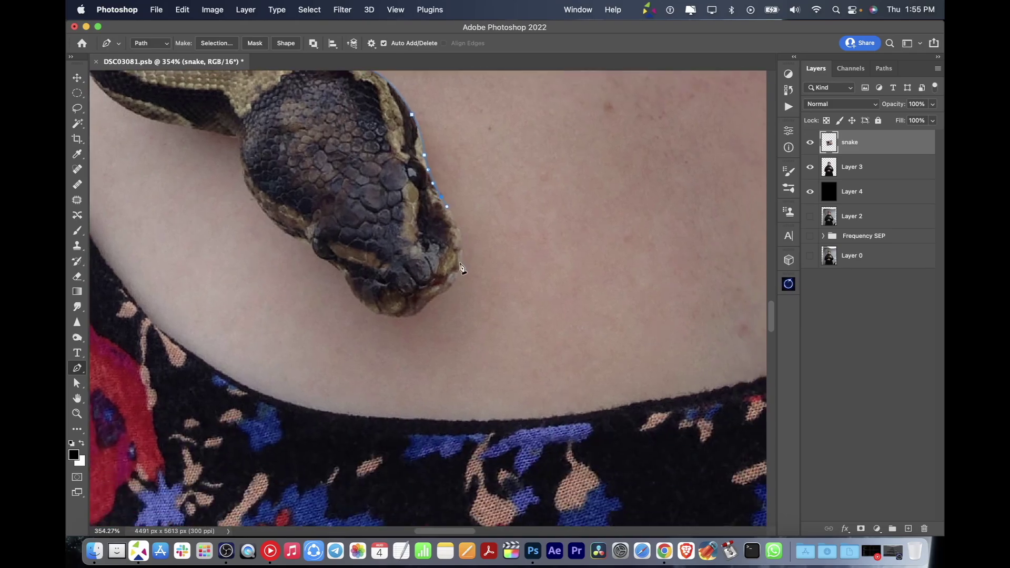
click(436, 296)
scroll(421, 302, down, 1)
scroll(420, 302, left, 2)
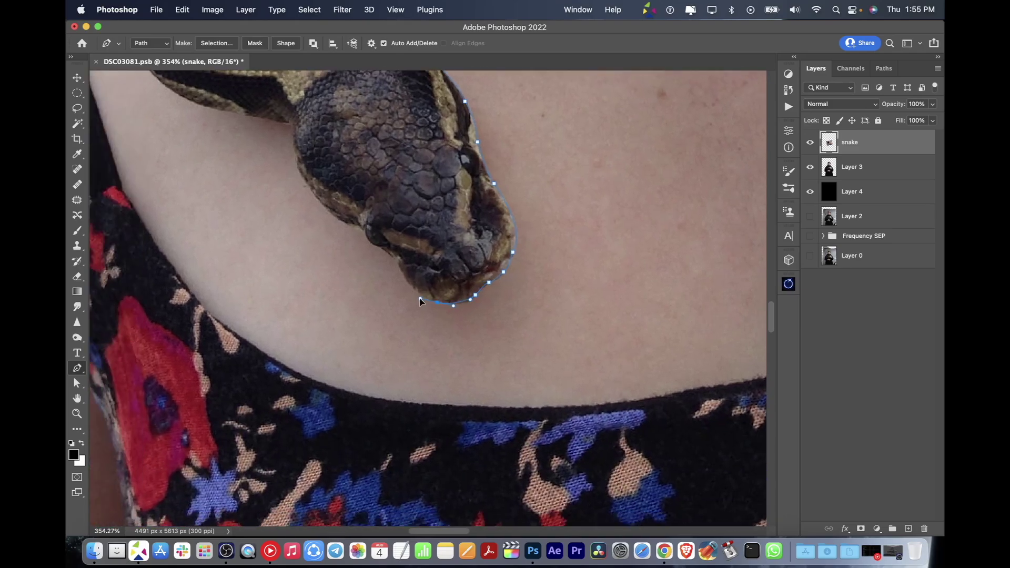
click(382, 250)
Step: Continue the path along the snake's upper edge, inner coil gap and left edge
scroll(382, 250, up, 3)
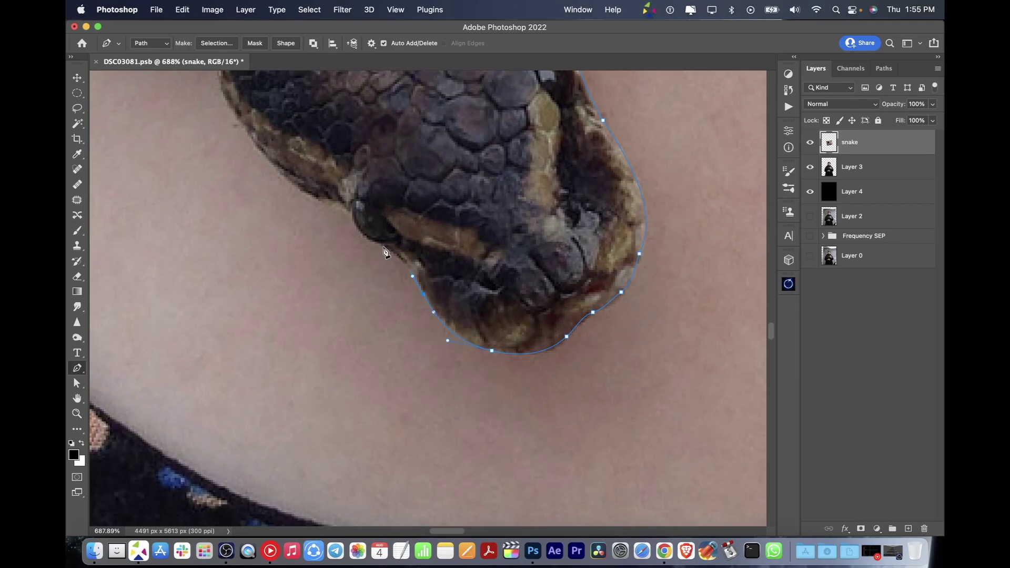
click(333, 206)
scroll(337, 210, up, 3)
scroll(337, 210, left, 3)
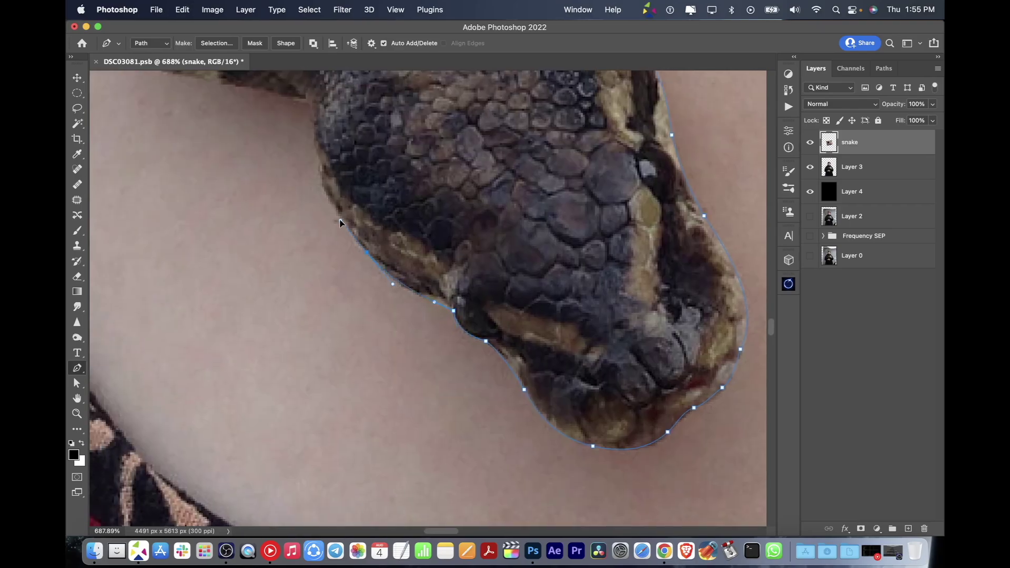
scroll(332, 215, up, 5)
scroll(358, 216, left, 3)
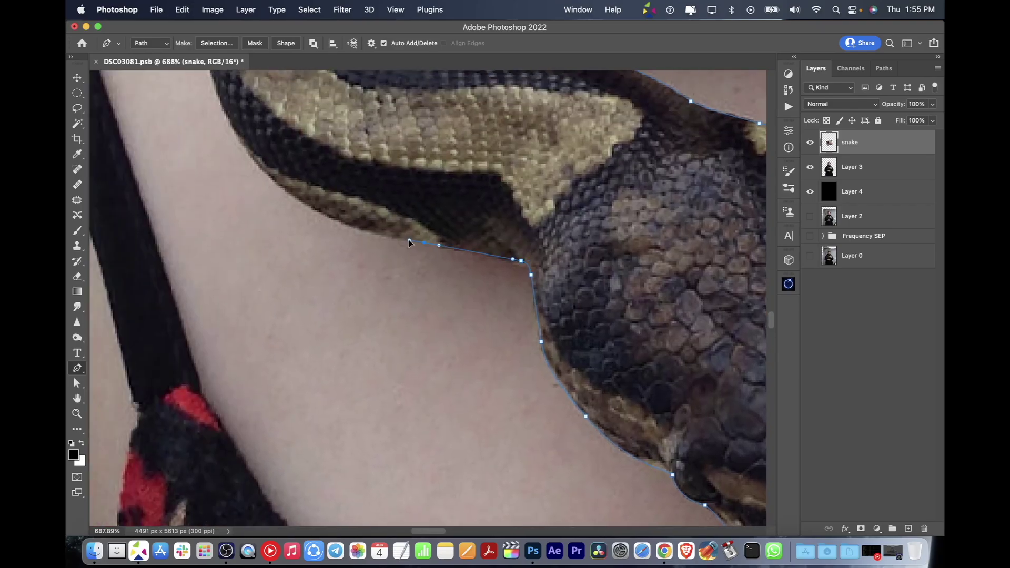
scroll(318, 171, up, 6)
scroll(318, 171, left, 2)
drag(397, 244, 403, 211)
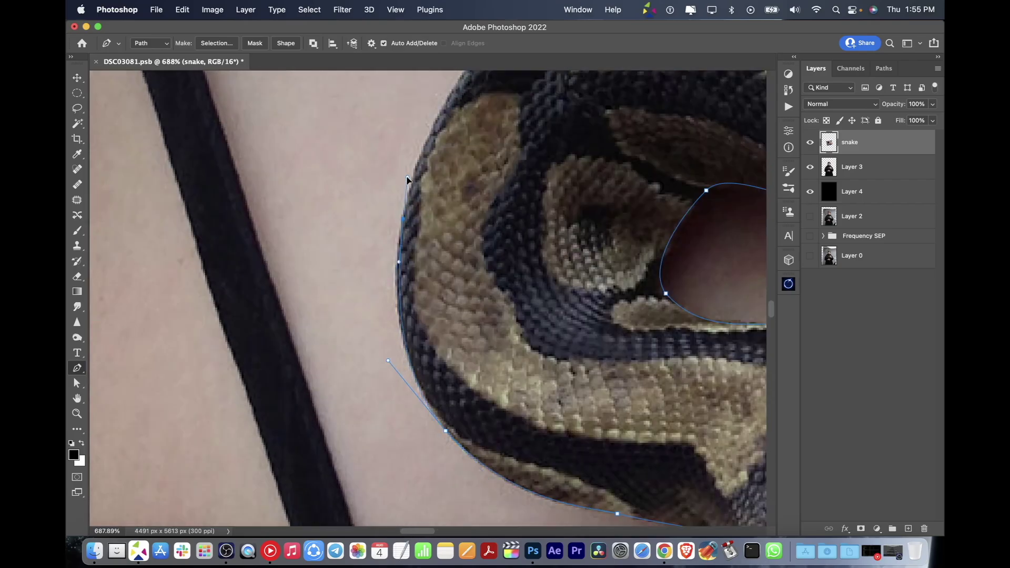
scroll(408, 180, up, 5)
scroll(407, 179, right, 5)
drag(230, 259, 278, 198)
drag(432, 141, 528, 128)
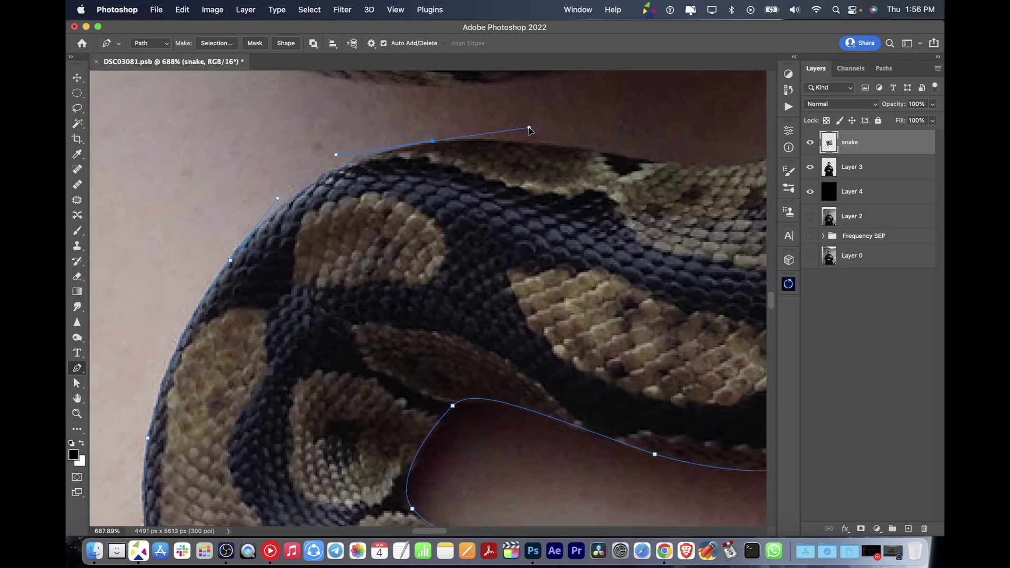
scroll(529, 129, right, 5)
scroll(463, 194, up, 5)
scroll(463, 195, right, 5)
drag(424, 210, 464, 192)
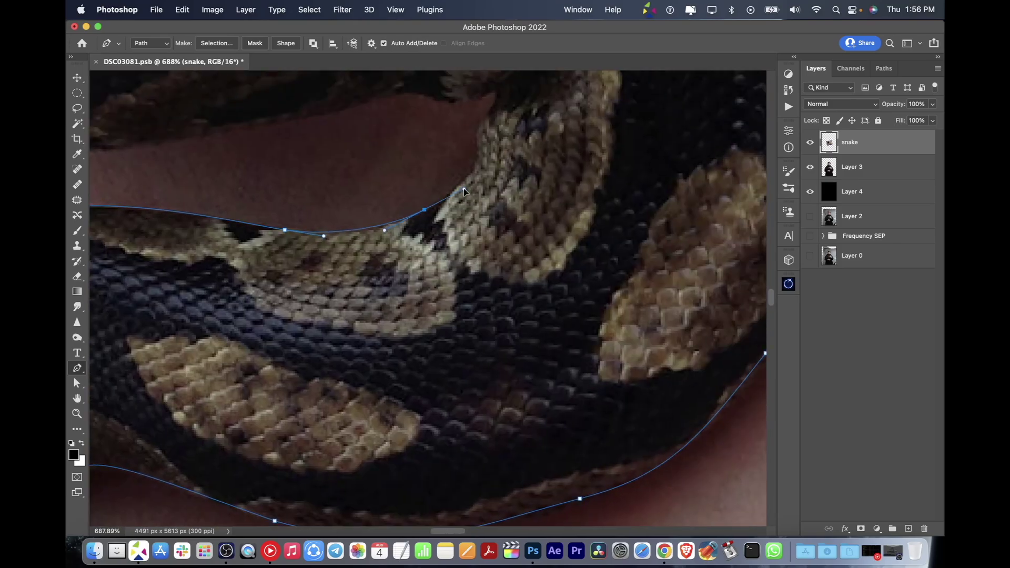
click(477, 148)
scroll(481, 201, up, 5)
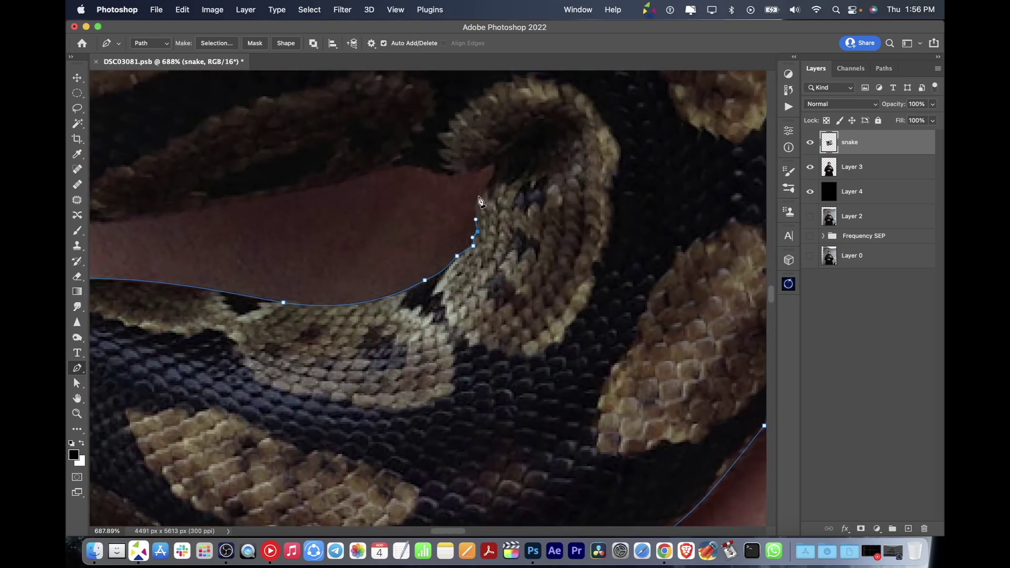
scroll(472, 178, up, 2)
scroll(472, 177, left, 5)
click(581, 211)
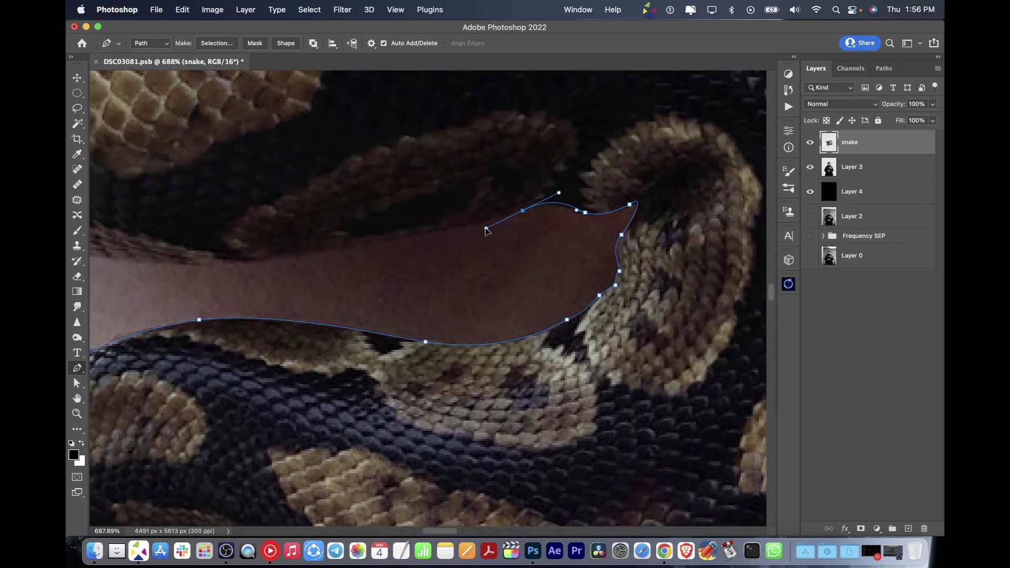
drag(518, 208, 481, 224)
click(466, 224)
scroll(466, 227, up, 5)
scroll(345, 282, left, 5)
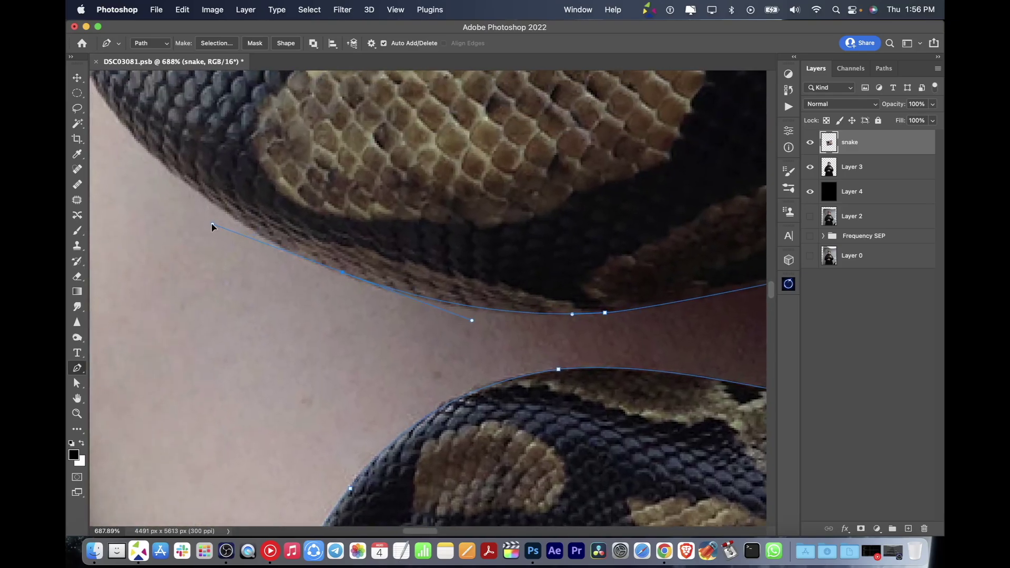
scroll(214, 226, up, 5)
drag(271, 255, 260, 230)
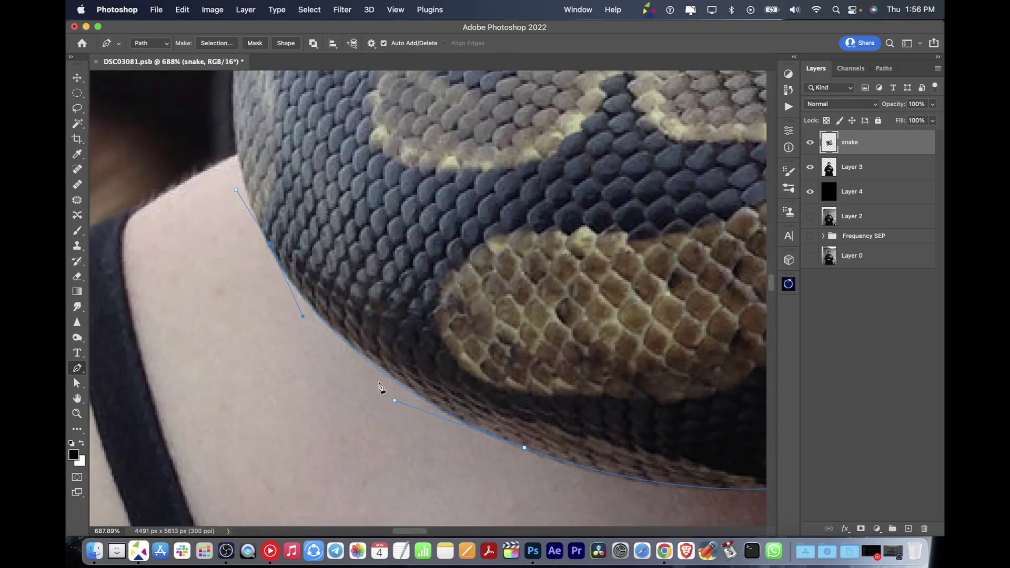
scroll(361, 323, up, 5)
scroll(300, 304, up, 5)
scroll(293, 293, up, 2)
click(292, 293)
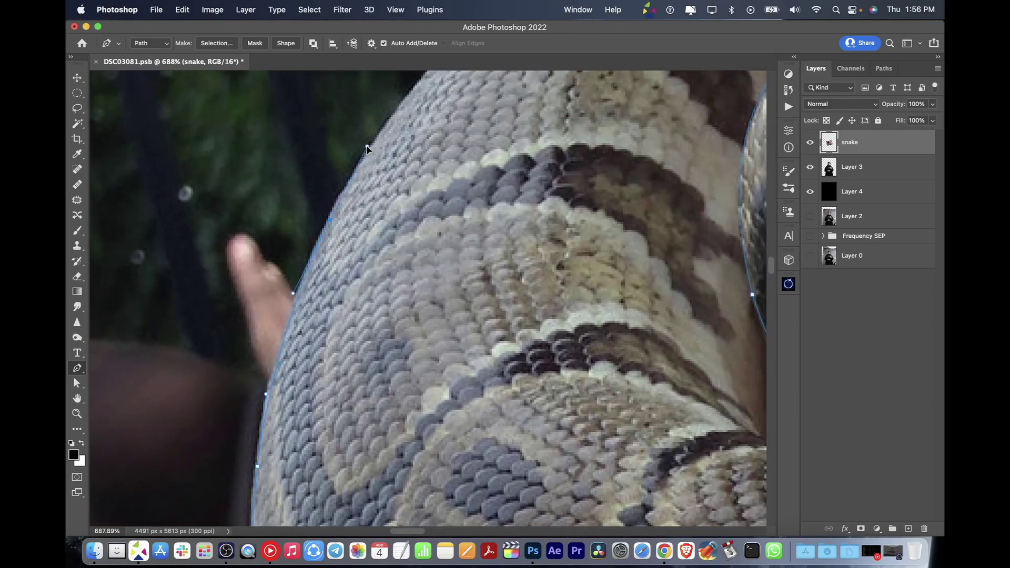
click(373, 137)
scroll(373, 137, up, 5)
scroll(372, 137, right, 3)
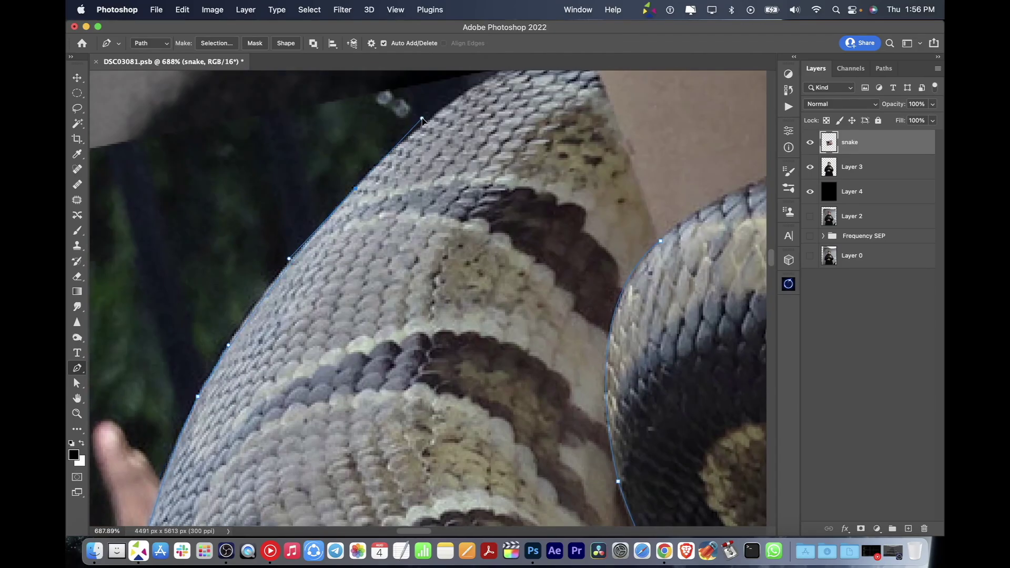
drag(346, 210, 356, 204)
scroll(436, 221, down, 5)
Step: Convert the snake path into a selection and copy it to a new Layer 5
right_click(438, 231)
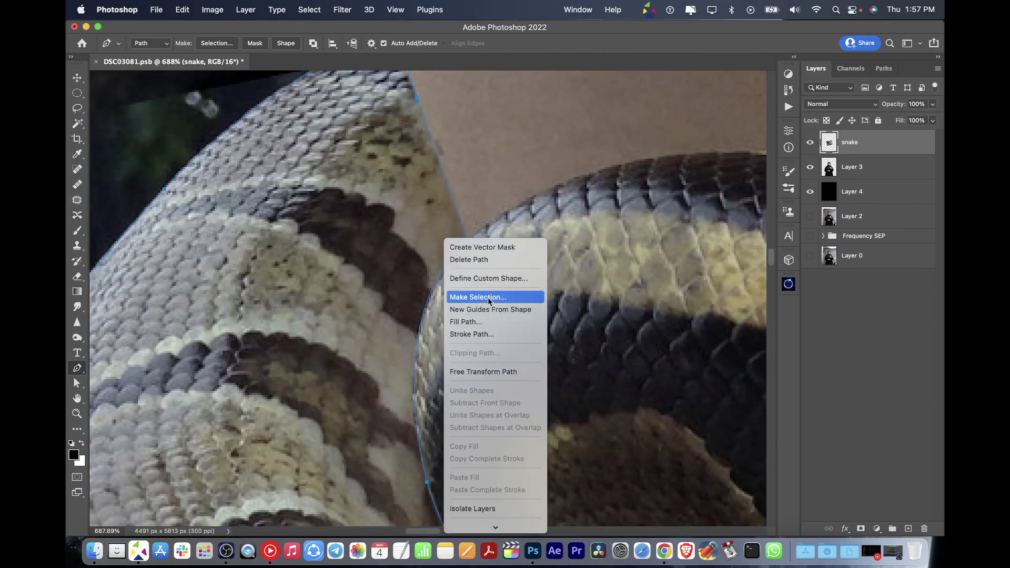
click(468, 293)
key(Return)
key(ctrl+j)
scroll(653, 304, down, 10)
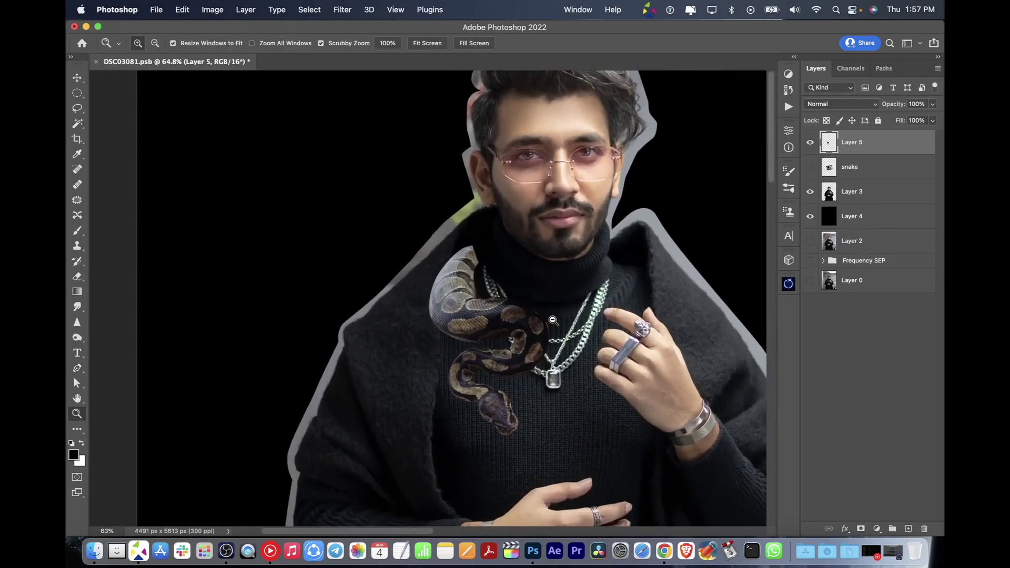
Step: Move, rotate about 15° and scale Layer 5 to about 72% onto the shoulder
key(v)
mouse_move(463, 287)
mouse_down()
mouse_move(469, 312)
mouse_move(459, 326)
mouse_move(468, 318)
mouse_up()
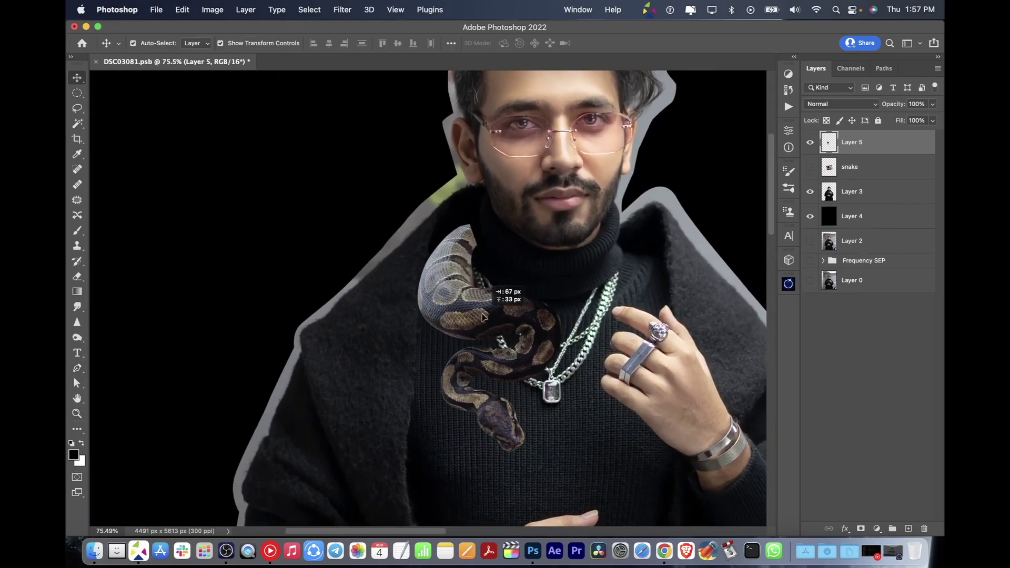
key(ctrl+t)
drag(573, 463, 546, 476)
drag(466, 351, 503, 352)
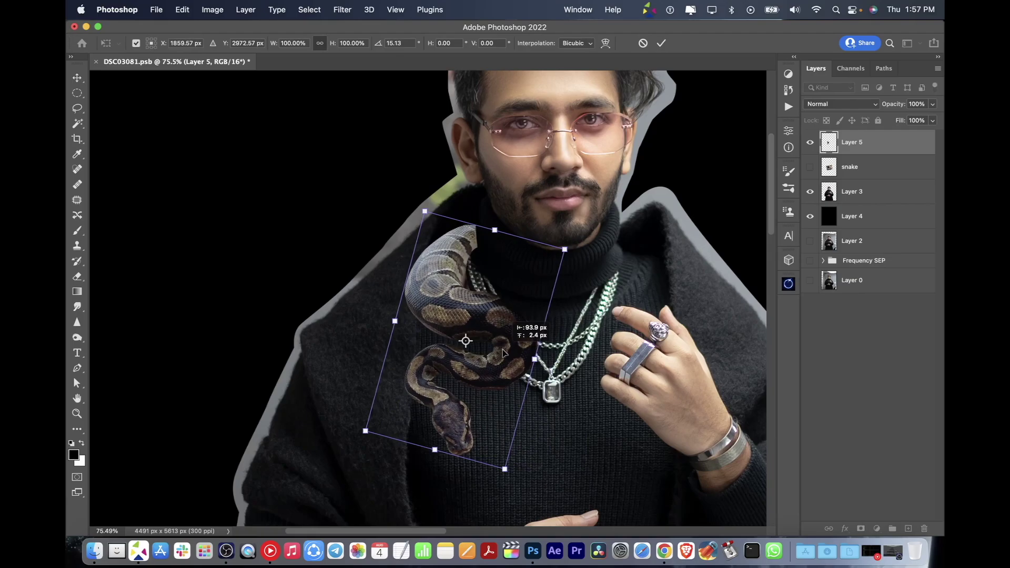
mouse_move(571, 248)
mouse_down()
mouse_move(565, 226)
mouse_move(548, 249)
mouse_up()
drag(470, 284, 479, 318)
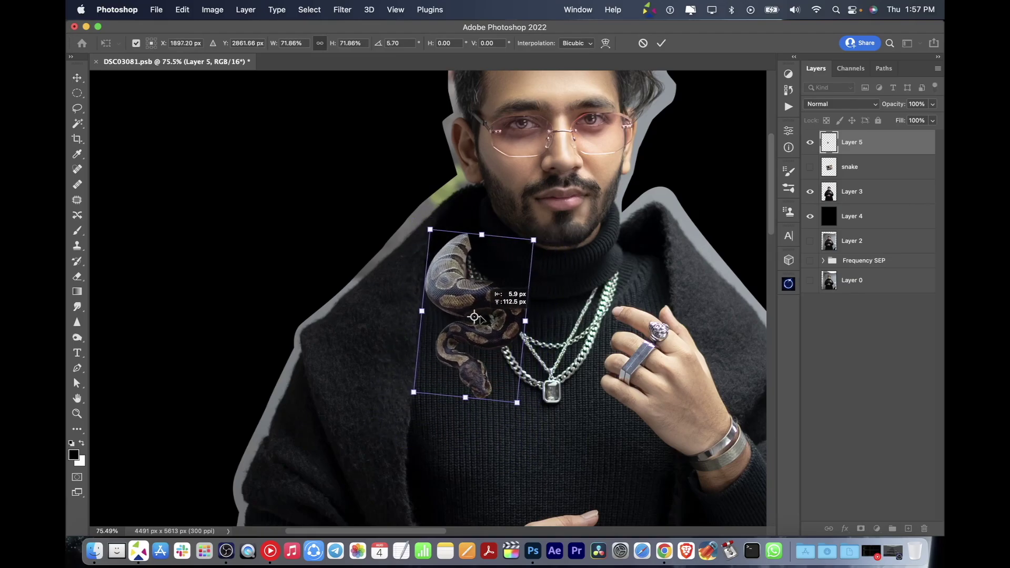
key(Return)
Step: Zoom out, enlarge the snake slightly, and bring the full snake photo back on top
key(z)
drag(547, 315, 600, 314)
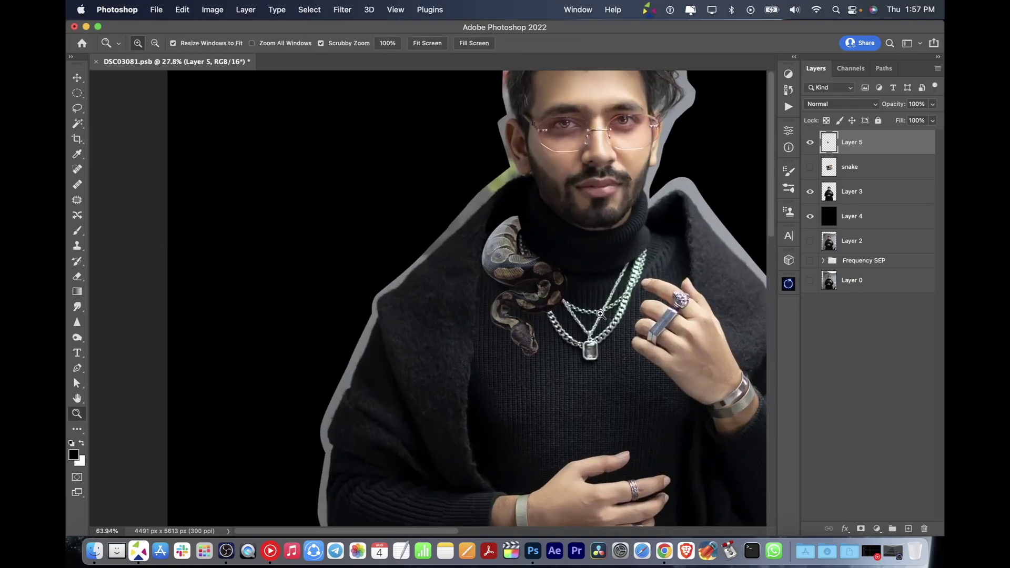
key(ctrl+t)
drag(575, 356, 572, 365)
click(661, 43)
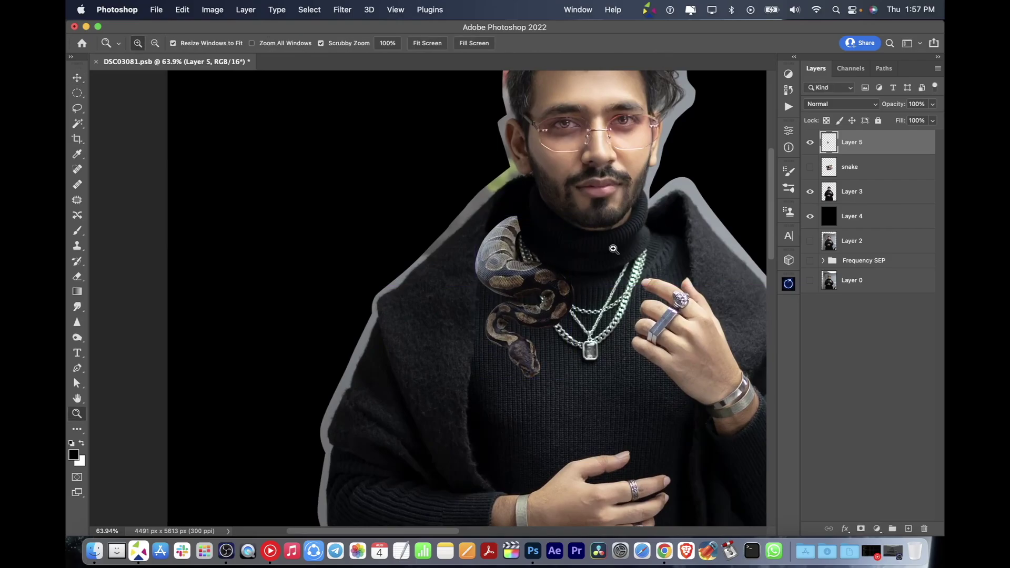
key(ctrl+z)
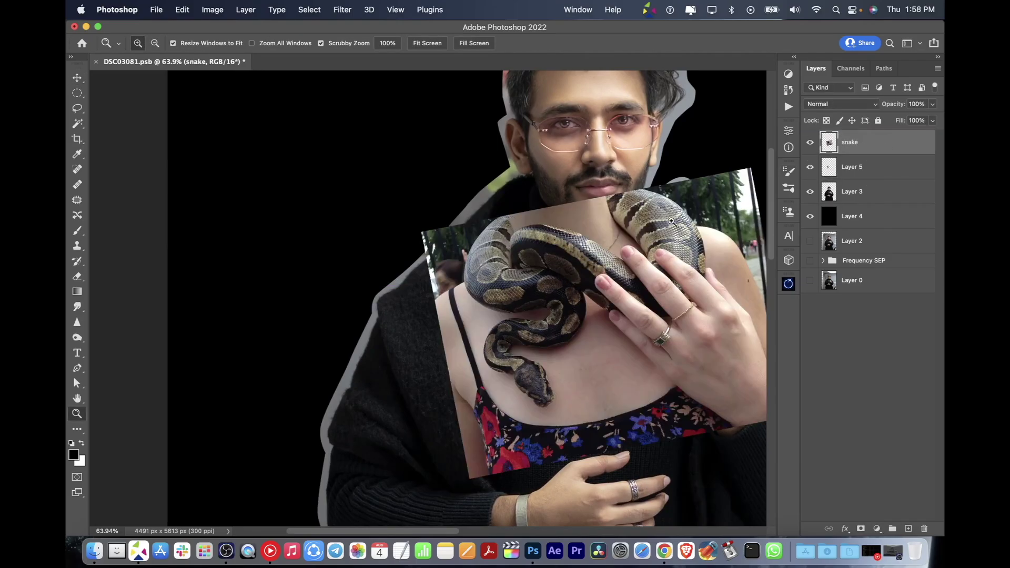
Step: Shift the snake photo left and down
key(v)
mouse_move(668, 223)
mouse_down()
mouse_move(516, 370)
mouse_move(481, 462)
mouse_move(558, 368)
mouse_up()
scroll(505, 336, up, 5)
Step: Trace a Pen path around the snake coil near the fingers
key(p)
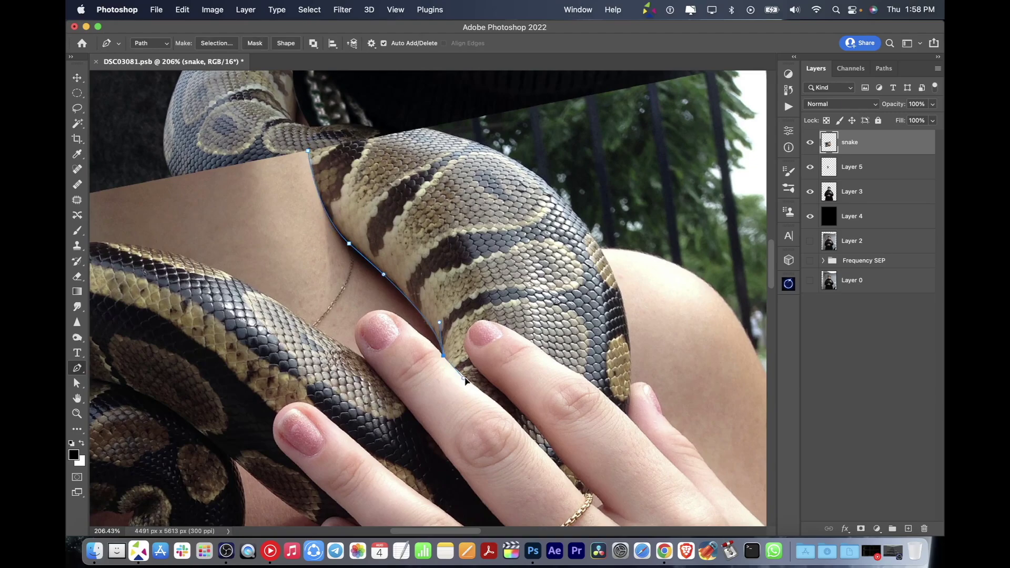
click(471, 384)
scroll(453, 342, down, 3)
scroll(452, 342, right, 2)
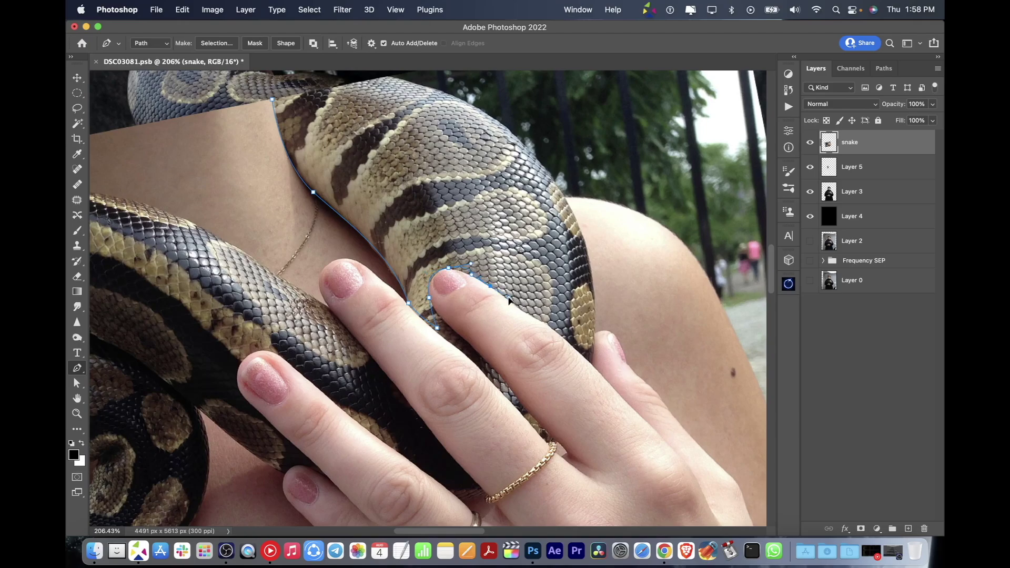
scroll(526, 305, down, 3)
scroll(525, 305, right, 3)
click(534, 306)
click(550, 285)
scroll(552, 294, up, 5)
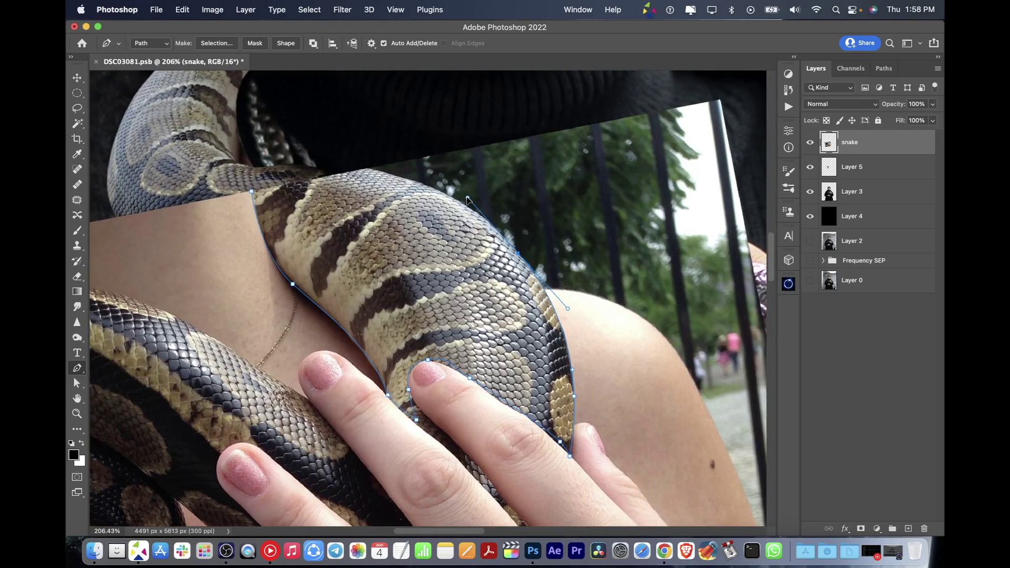
click(467, 199)
scroll(525, 210, left, 4)
drag(448, 178, 396, 172)
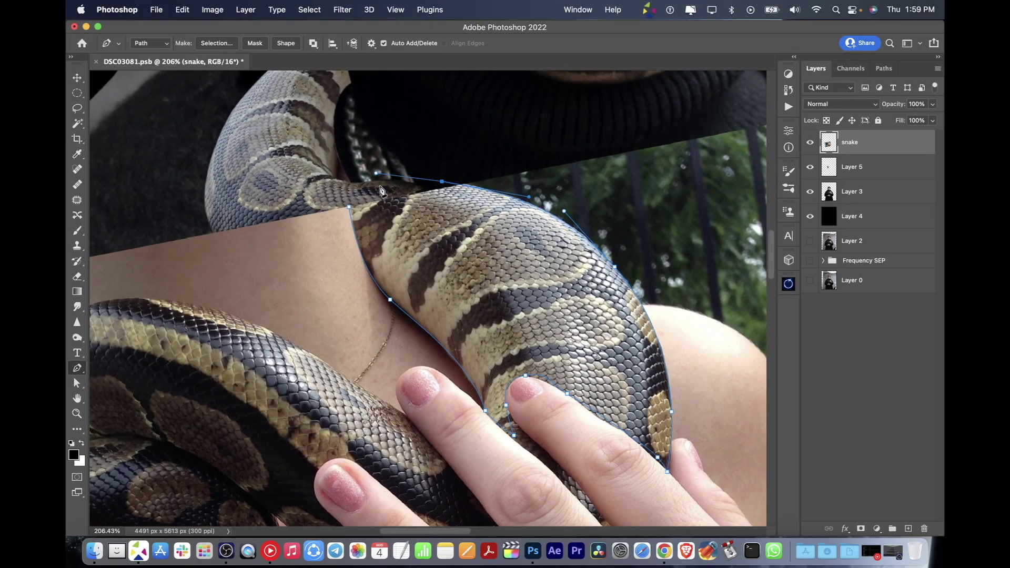
Step: Turn the coil path into a selection and copy it to new Layer 6
right_click(437, 236)
click(479, 241)
click(709, 333)
key(ctrl+j)
Step: Hide the full snake photo and fit the portrait in view
click(810, 166)
key(z)
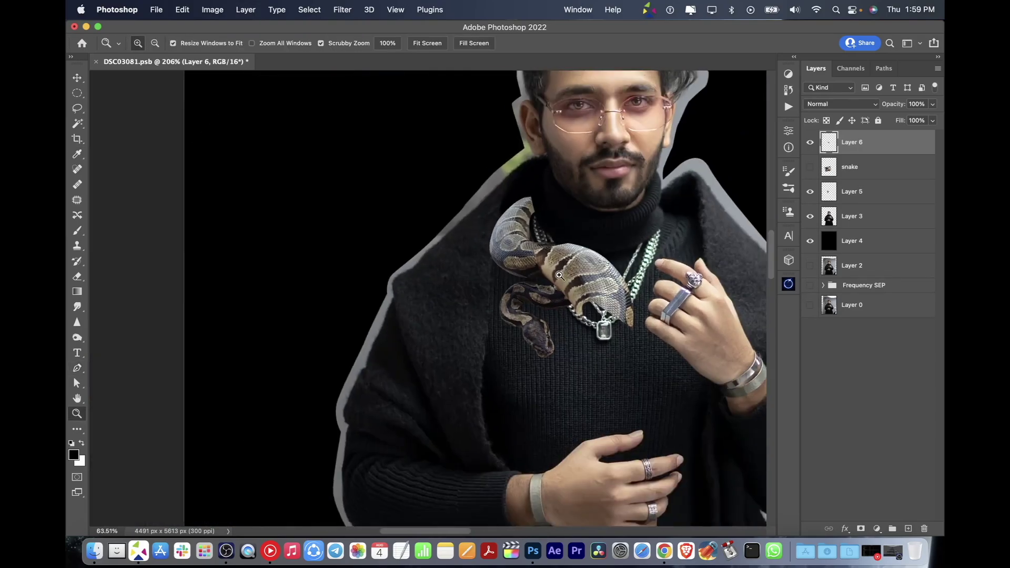
key(ctrl+0)
Step: Move, rotate, skew and stretch Layer 6's coil onto the man's right shoulder
key(ctrl+t)
drag(473, 278, 560, 286)
mouse_move(613, 260)
mouse_down()
mouse_move(620, 267)
mouse_move(609, 279)
mouse_up()
mouse_move(561, 253)
mouse_down()
mouse_move(572, 235)
mouse_move(530, 238)
mouse_up()
drag(610, 325, 611, 344)
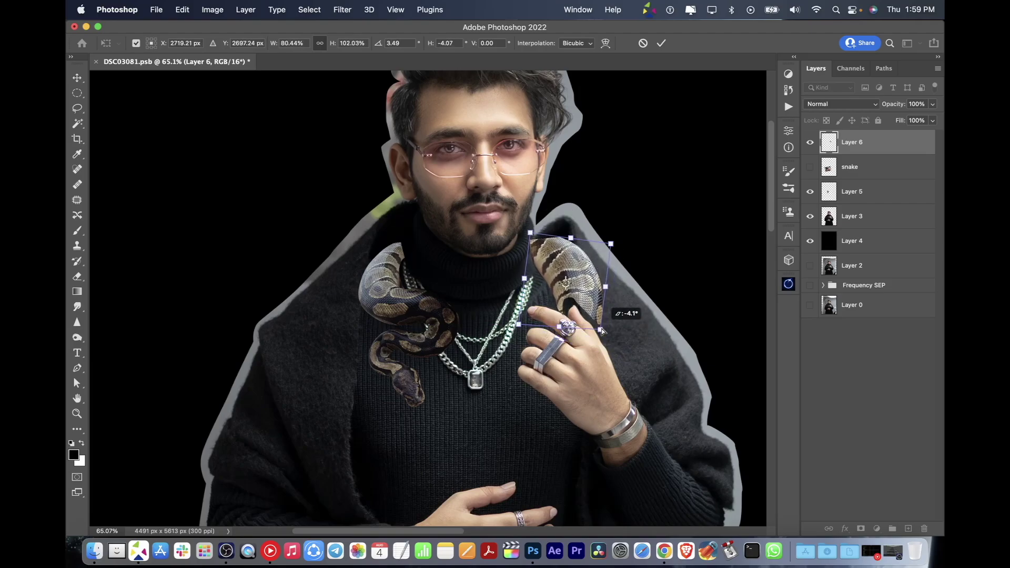
drag(531, 232, 533, 230)
drag(622, 245, 608, 257)
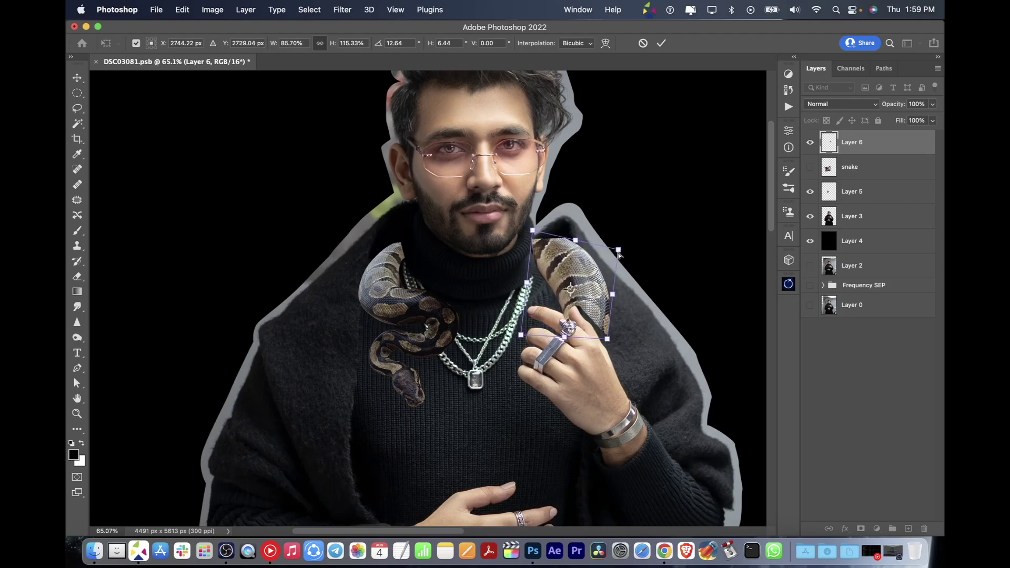
drag(616, 294, 532, 262)
key(Return)
key(z)
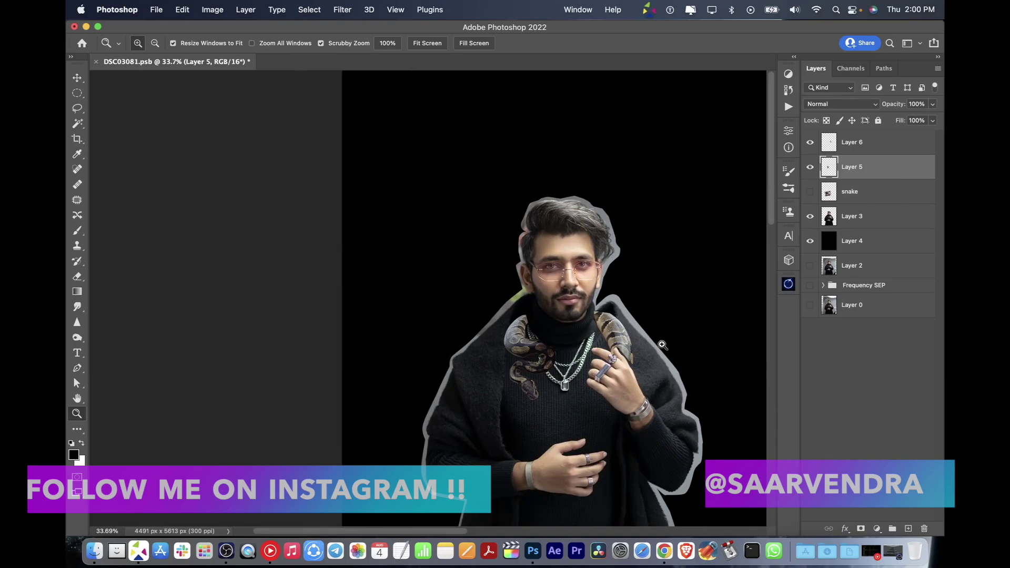
Step: Duplicate Layer 5 and add a layer mask to the copy
drag(643, 345, 746, 346)
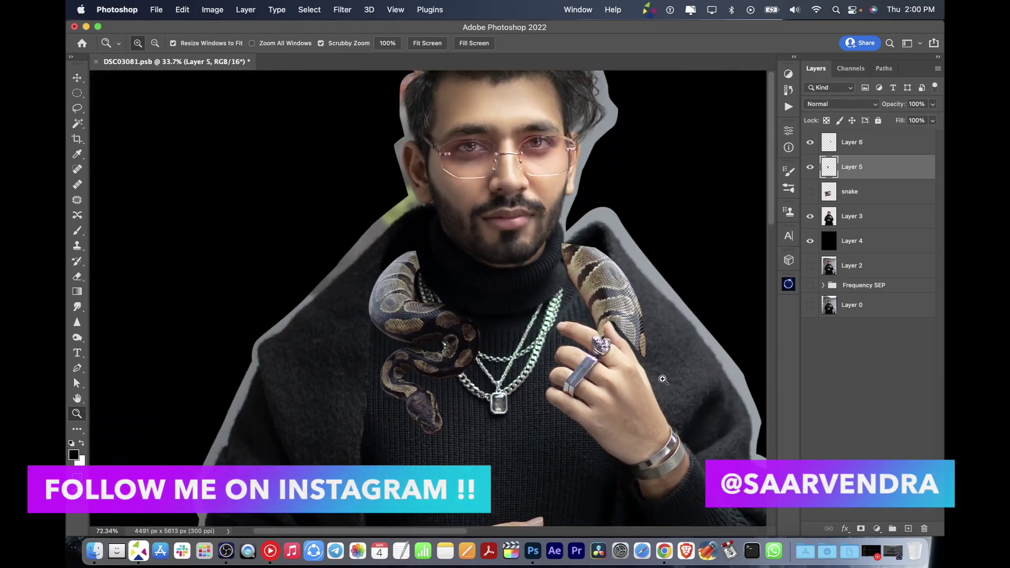
click(852, 142)
click(810, 142)
click(851, 167)
key(ctrl+j)
click(861, 527)
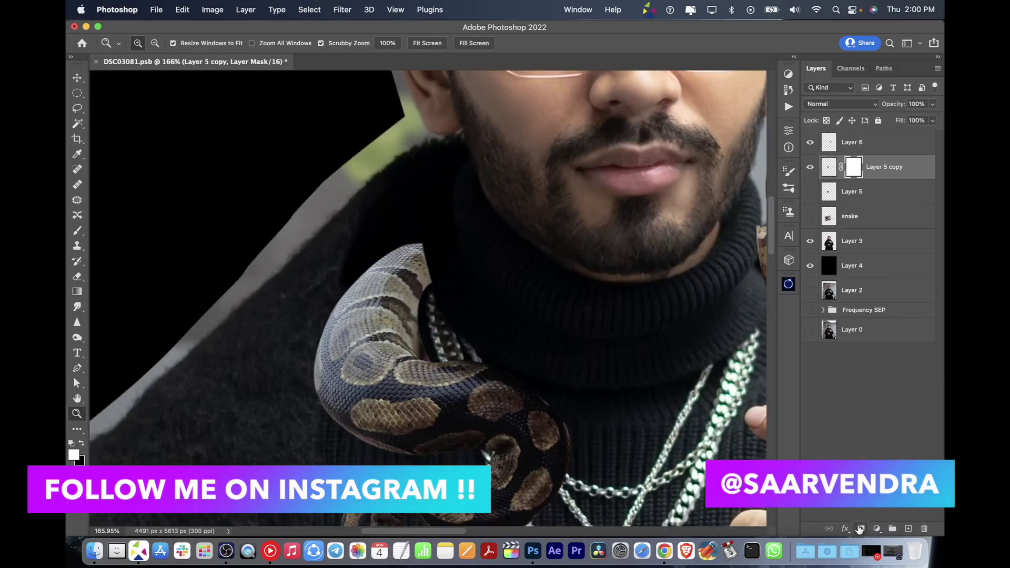
Step: Paint the mask black to fade the snake's top into the neck, white to restore its left edge
key(b)
drag(430, 229, 420, 289)
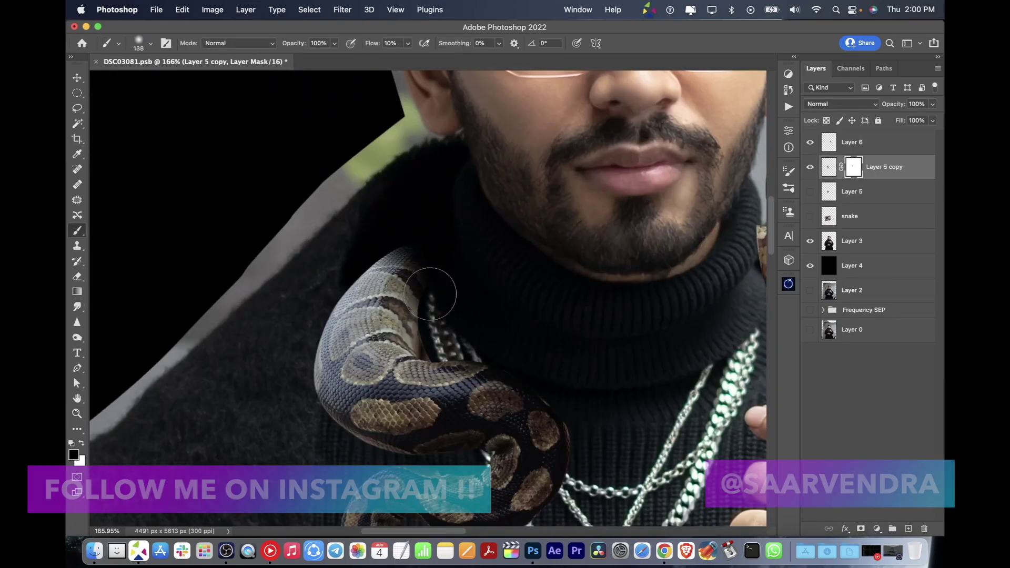
mouse_move(392, 219)
mouse_down()
mouse_move(332, 314)
mouse_move(293, 406)
mouse_move(303, 340)
mouse_move(320, 424)
mouse_up()
key(x)
drag(387, 388, 357, 388)
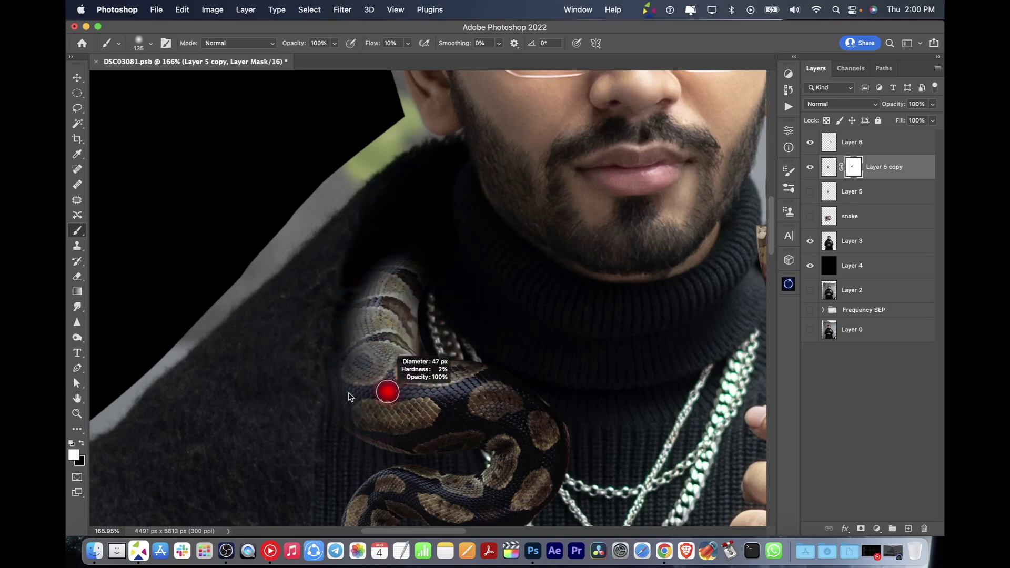
key(bracketright)
mouse_move(349, 426)
mouse_down()
mouse_move(342, 326)
mouse_move(392, 268)
mouse_move(344, 410)
mouse_up()
drag(347, 327, 321, 327)
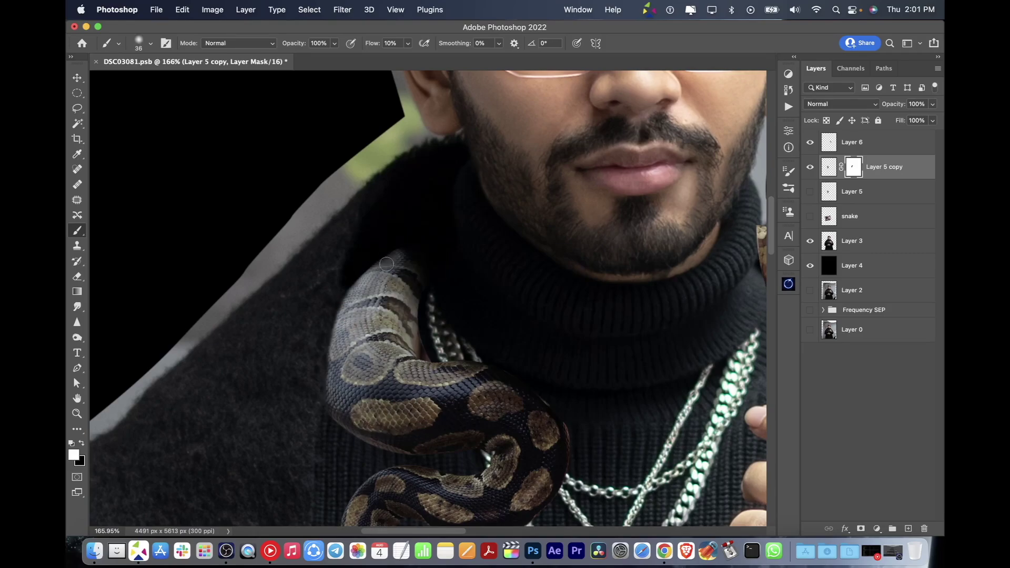
Step: Zoom in on the snake coils on the man's chest
key(z)
key(super+0)
drag(520, 302, 544, 302)
Step: Create a clipped shading layer and darken the coils below the collar with soft black brush
key(b)
key(x)
key(super+alt+shift+n)
key(super+alt+g)
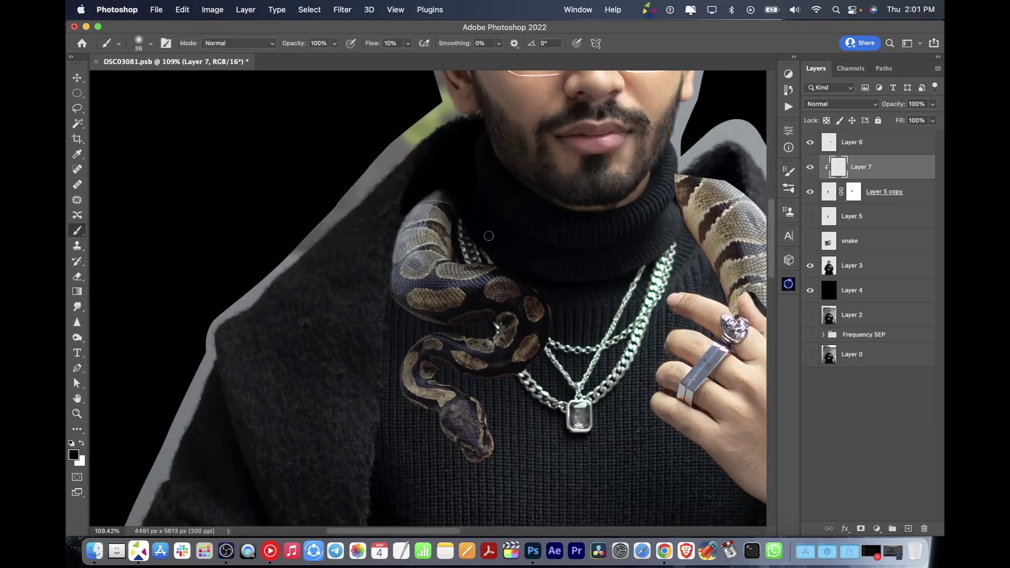
drag(407, 203, 410, 275)
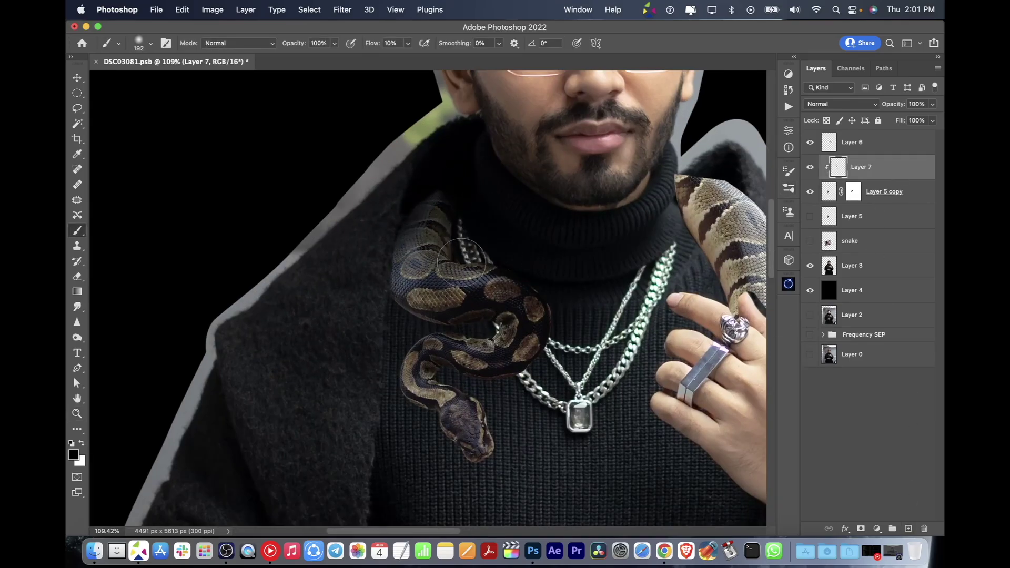
drag(548, 347, 415, 349)
Step: With a smaller brush, darken the upper coil and the coils near the chain
key(bracketleft)
key(bracketleft)
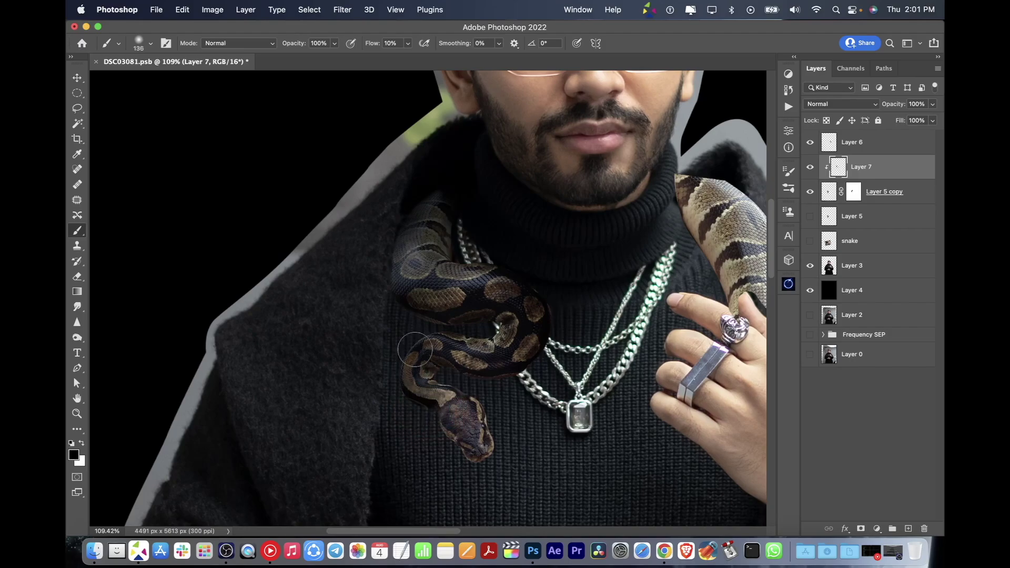
drag(398, 247, 426, 275)
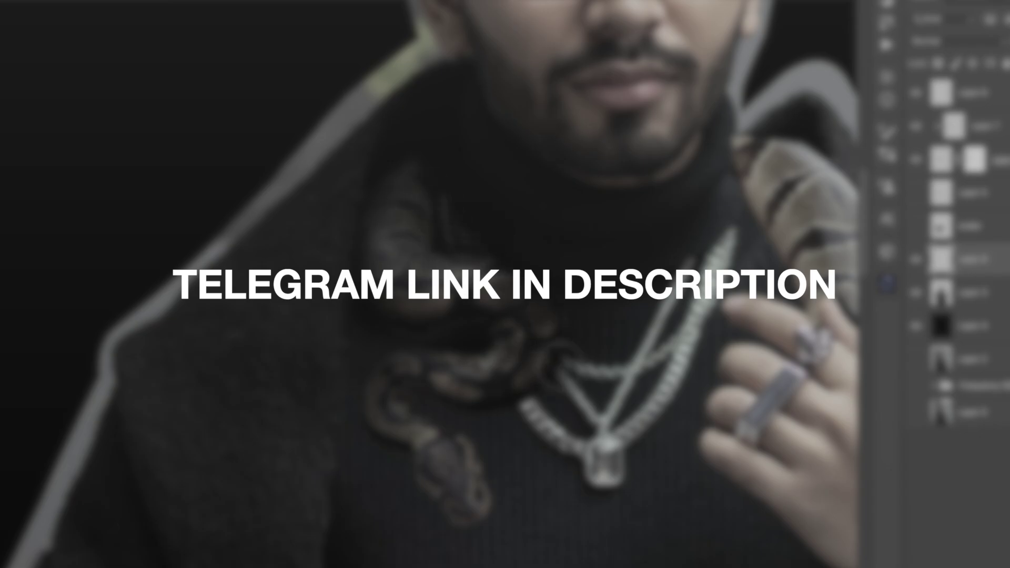
mouse_move(494, 300)
mouse_down()
mouse_move(557, 368)
mouse_move(421, 429)
mouse_up()
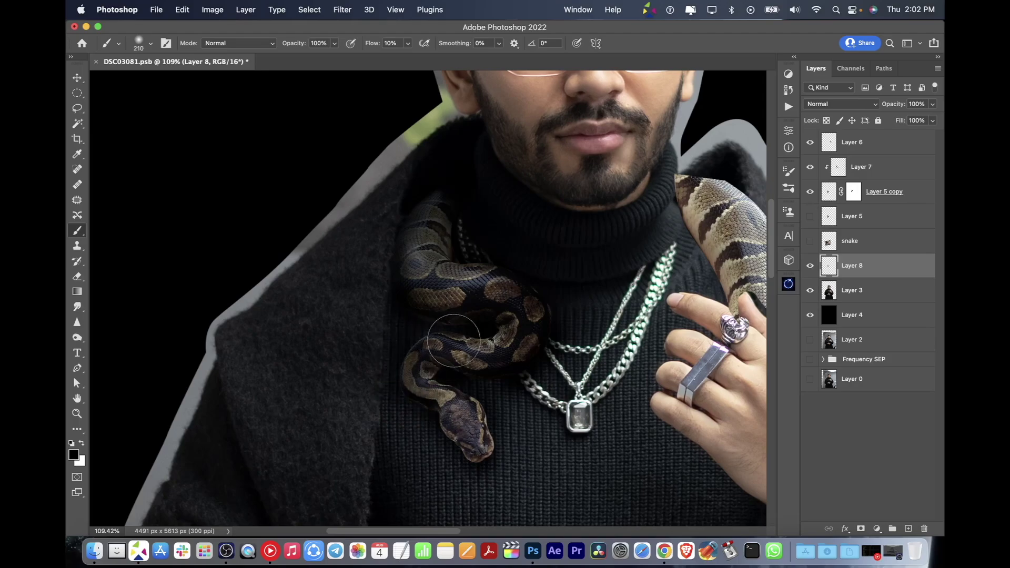
key(z)
mouse_move(658, 320)
mouse_down()
mouse_move(596, 319)
mouse_move(657, 320)
mouse_up()
Step: Make Layer 8 active and rotate the canvas view to line up the snake's tail
key(b)
click(861, 166)
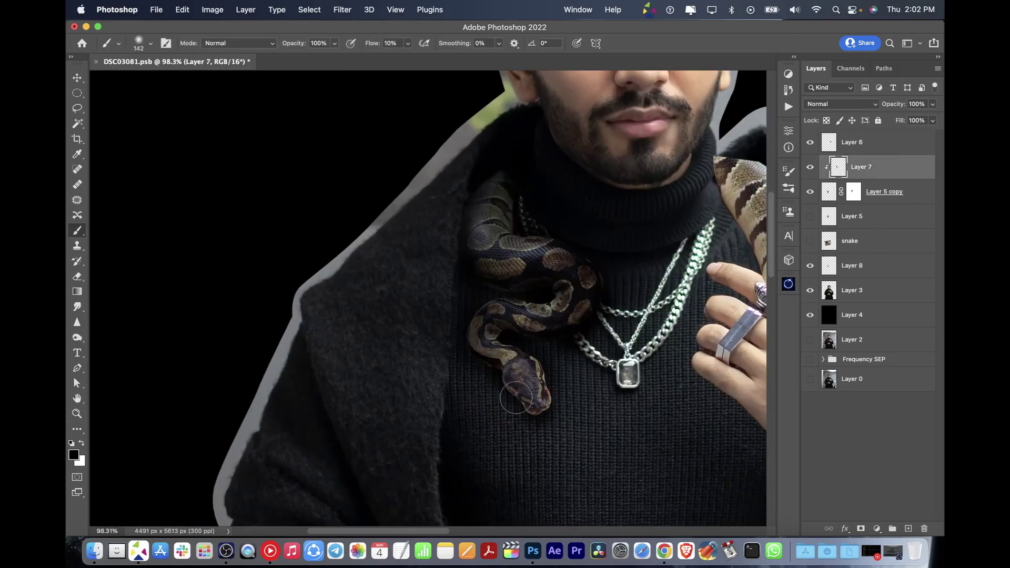
key(e)
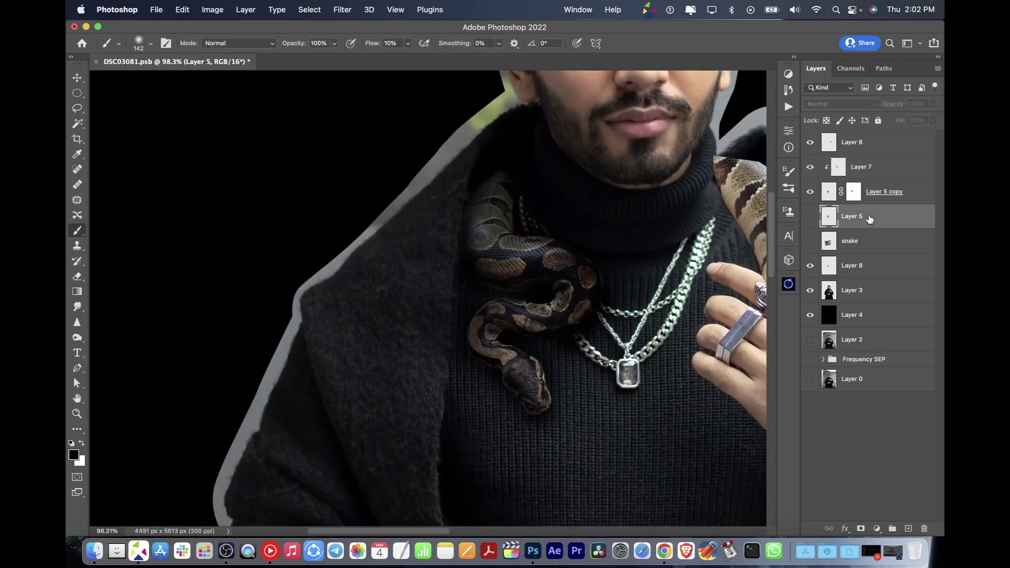
click(851, 265)
key(z)
drag(590, 379, 571, 407)
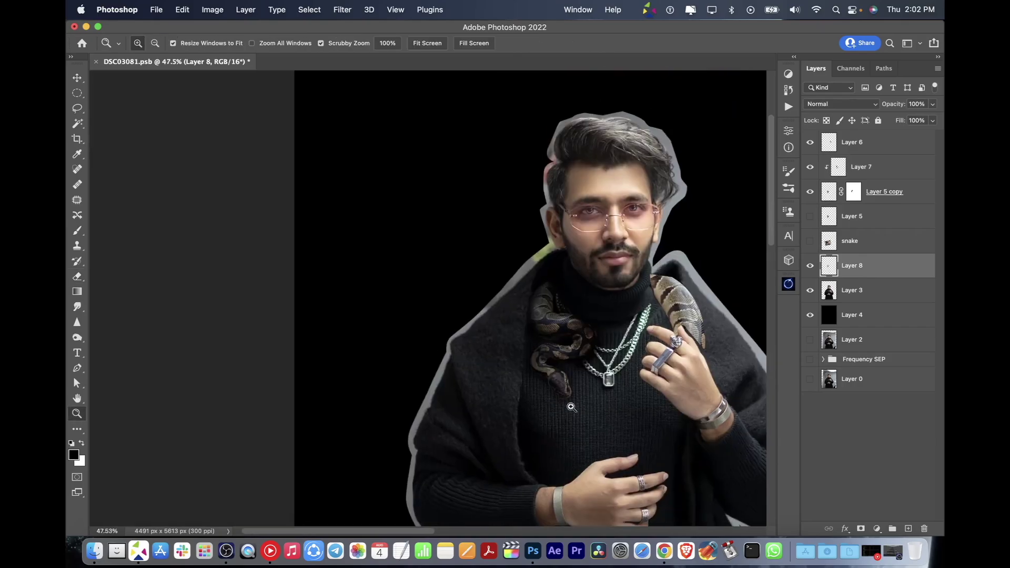
key(r)
drag(619, 355, 534, 287)
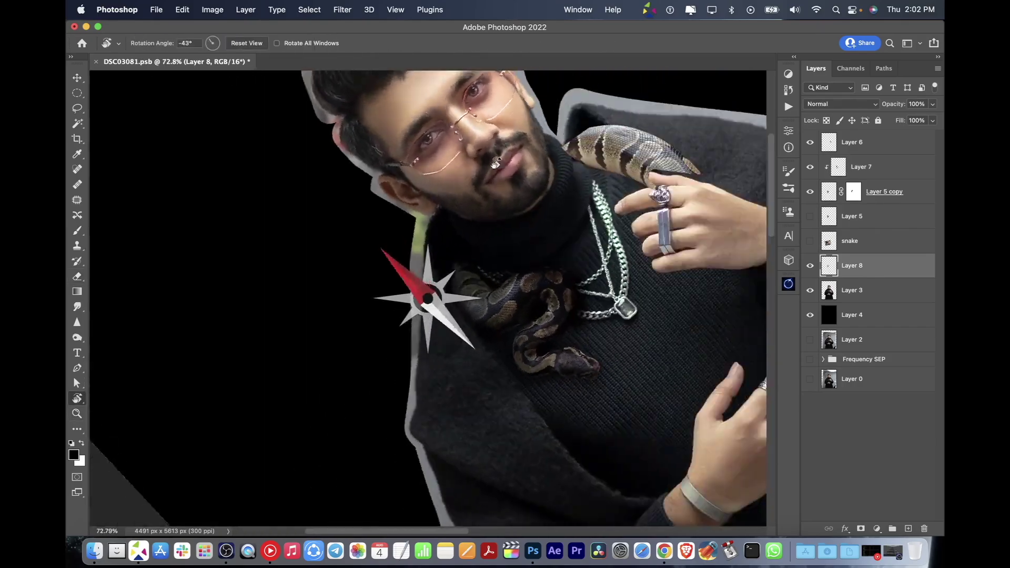
Step: Duplicate Layer 6, mask the copy, hide the original, and paint out the tail tip
key(v)
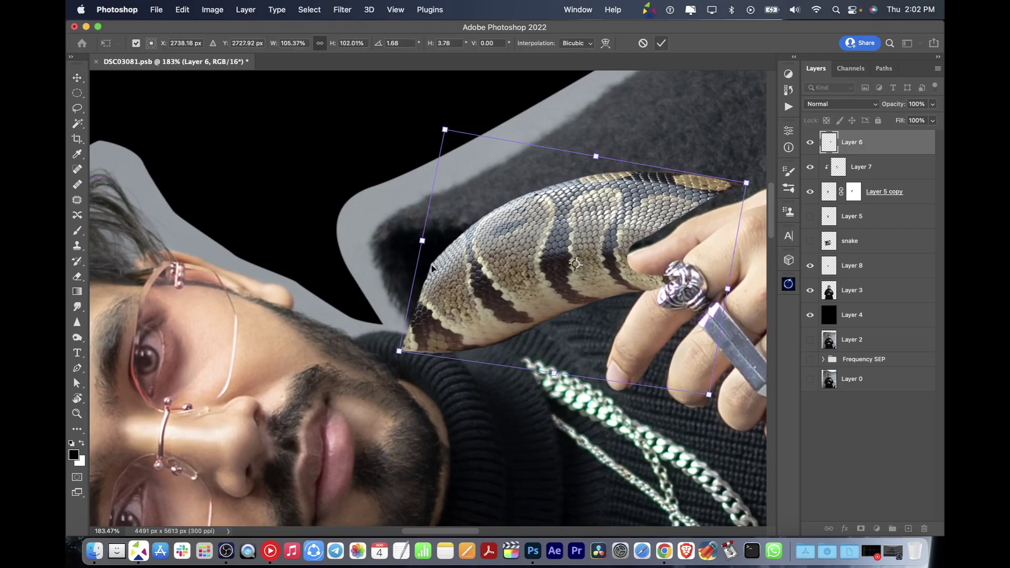
key(b)
key(ctrl+j)
click(809, 167)
click(860, 528)
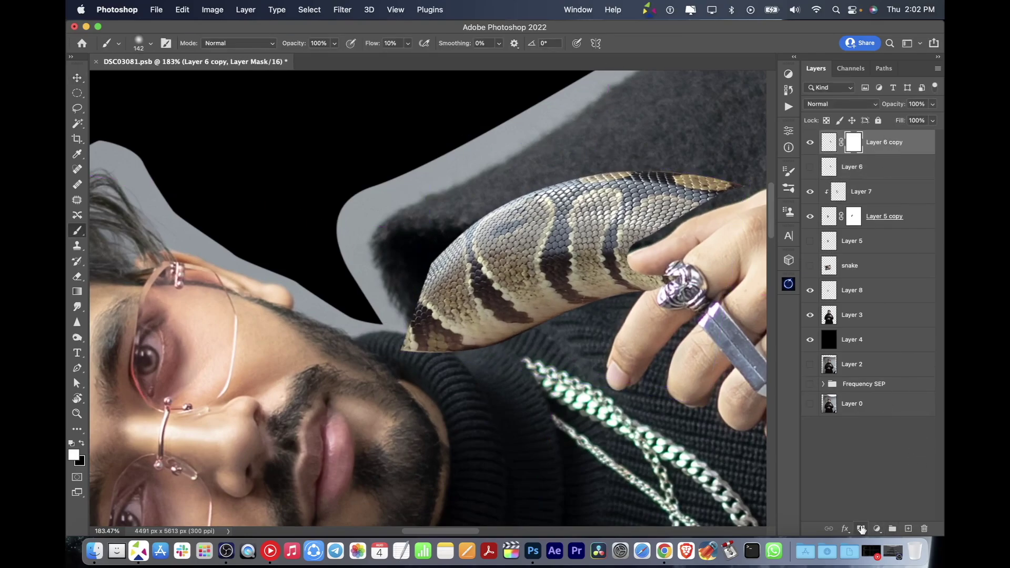
key(x)
key(x)
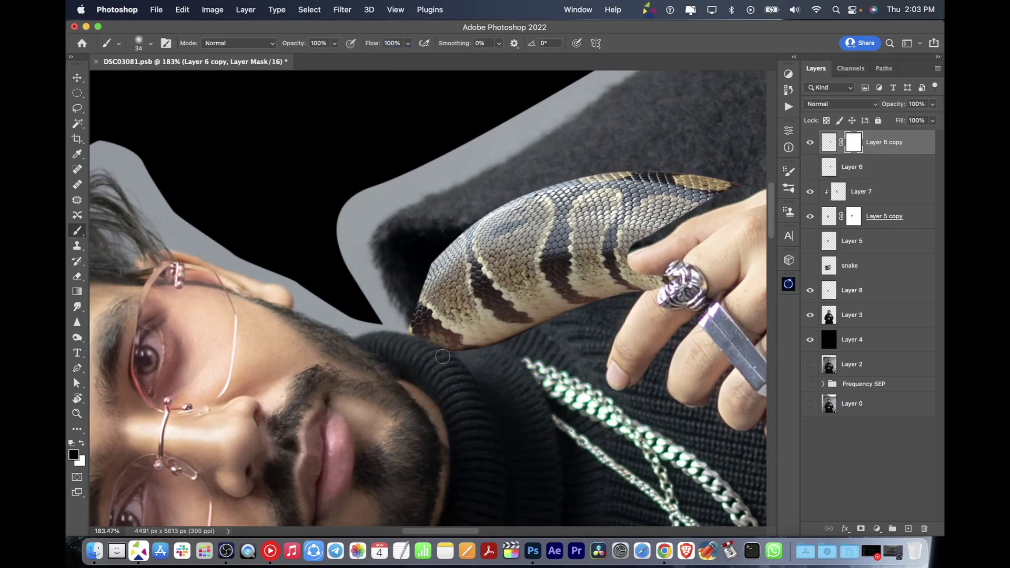
scroll(493, 349, right, 3)
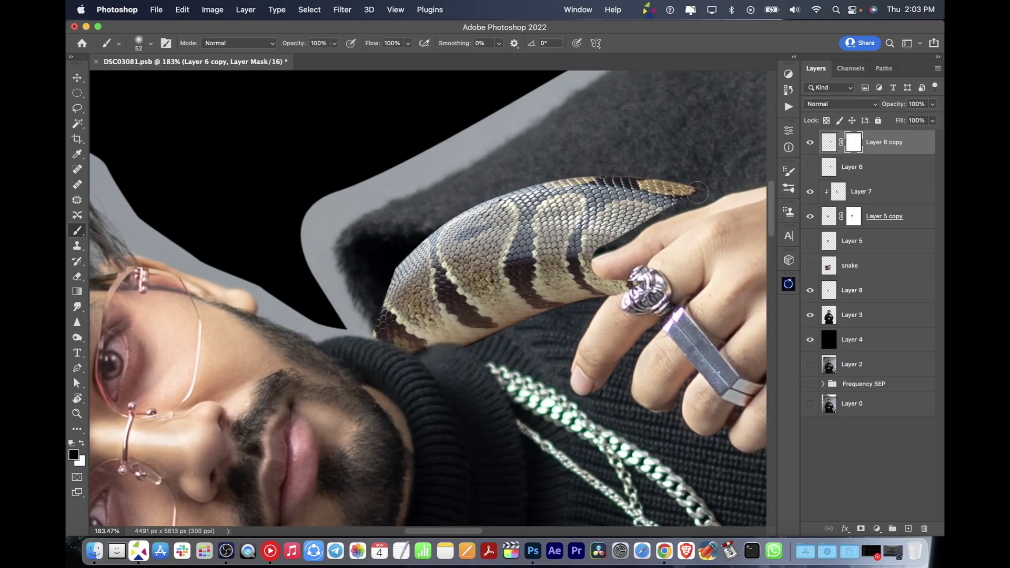
mouse_move(694, 189)
mouse_down()
mouse_move(473, 221)
mouse_move(642, 232)
mouse_move(592, 210)
mouse_up()
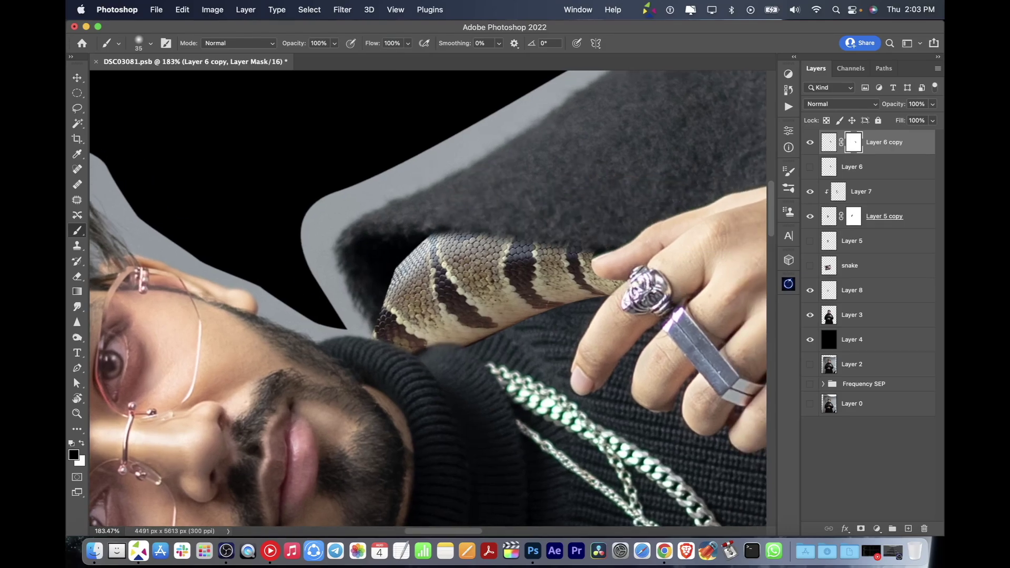
Step: Return to the tail mask with black paint and zoom in on the tail edge
key(super+2)
key(s)
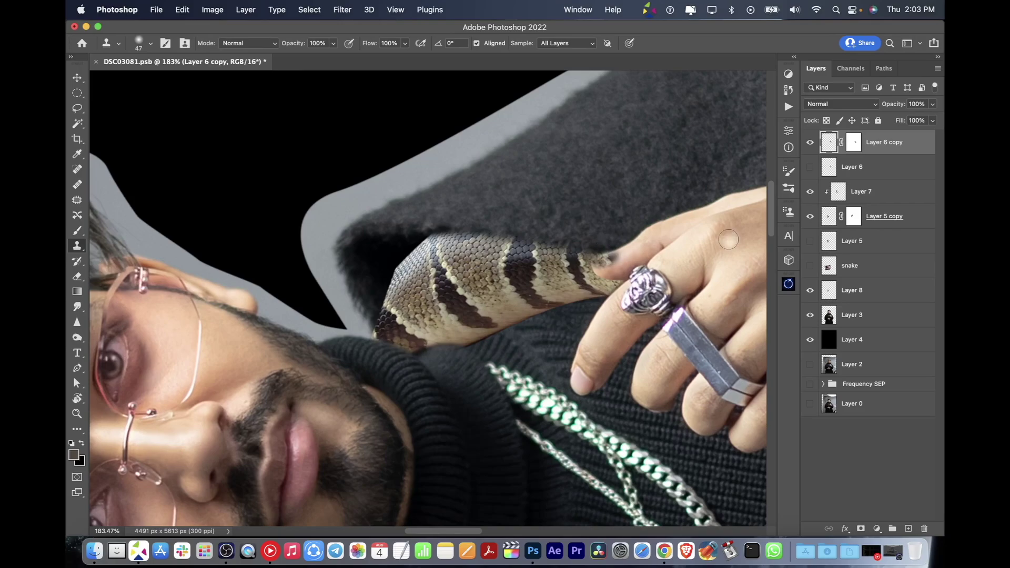
key(b)
key(super+backslash)
key(x)
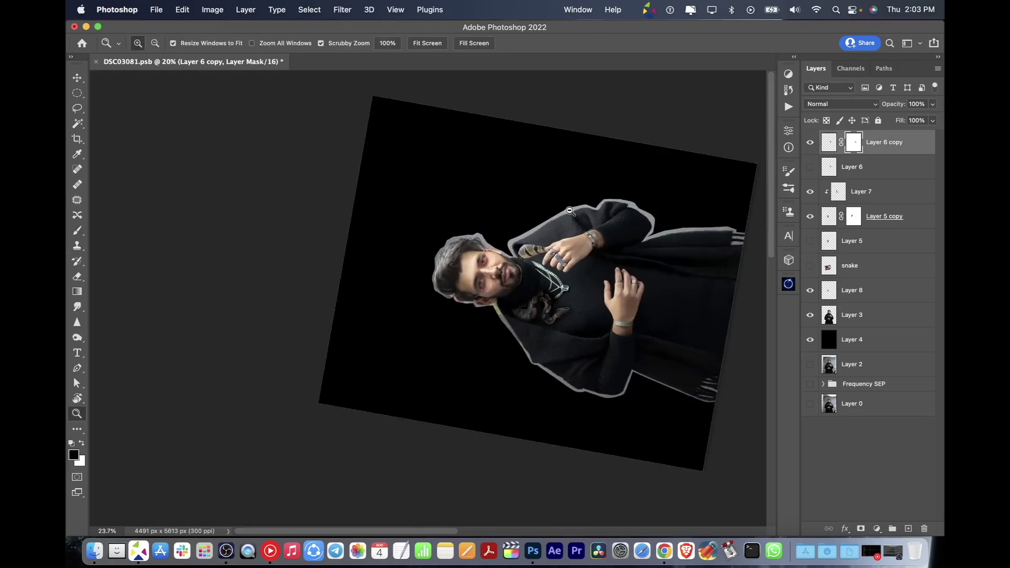
mouse_move(603, 260)
mouse_down()
mouse_move(528, 260)
mouse_move(554, 223)
mouse_up()
Step: Hide a thin sliver of the tail's upper edge with a smaller brush
key(bracketleft)
key(x)
key(bracketleft)
key(x)
key(z)
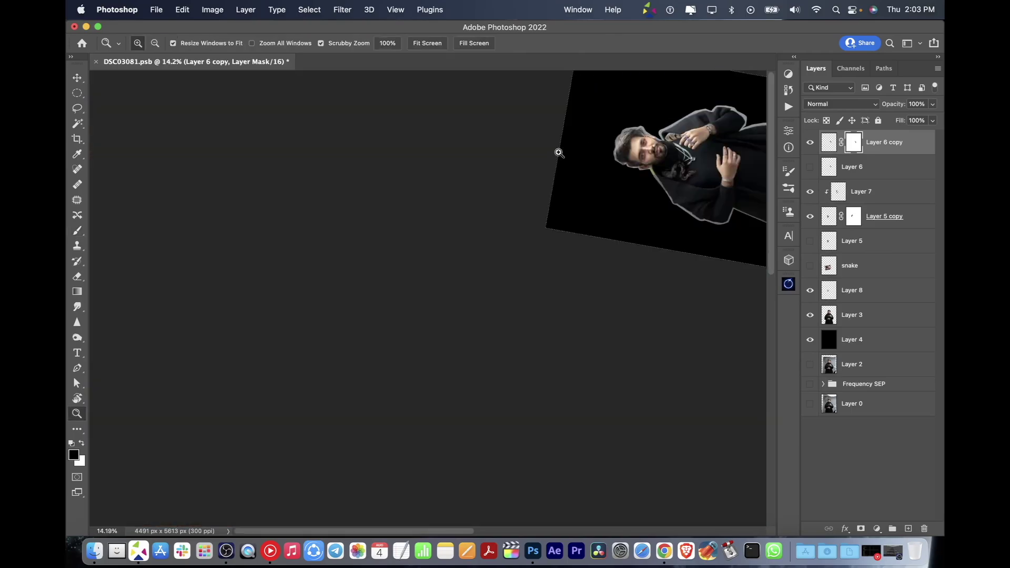
drag(556, 151, 574, 175)
Step: Add clipped Layer 9 above the tail copy and shade the tail's lower edge by the collar
click(575, 176)
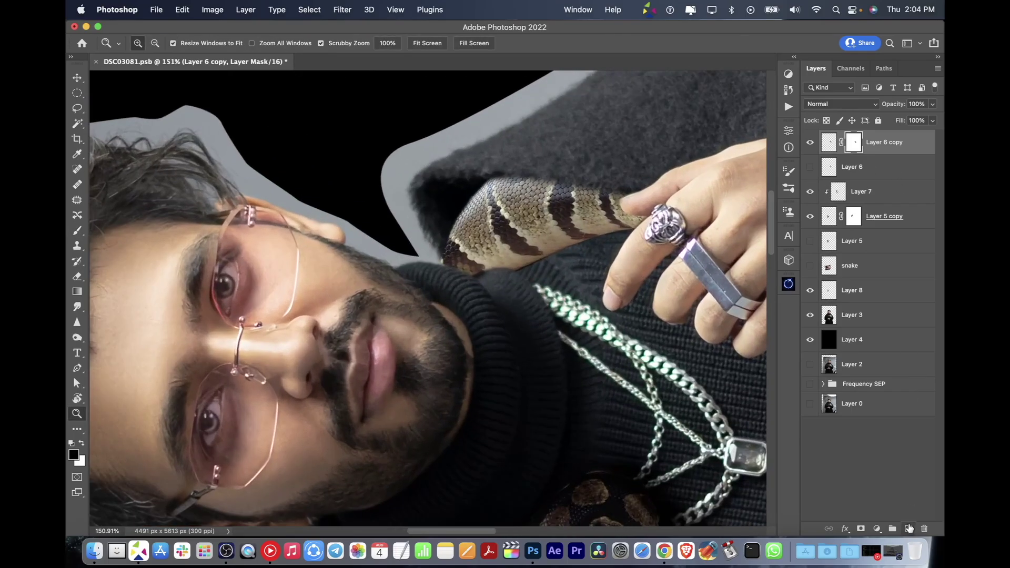
click(907, 528)
key(ctrl+alt+g)
key(b)
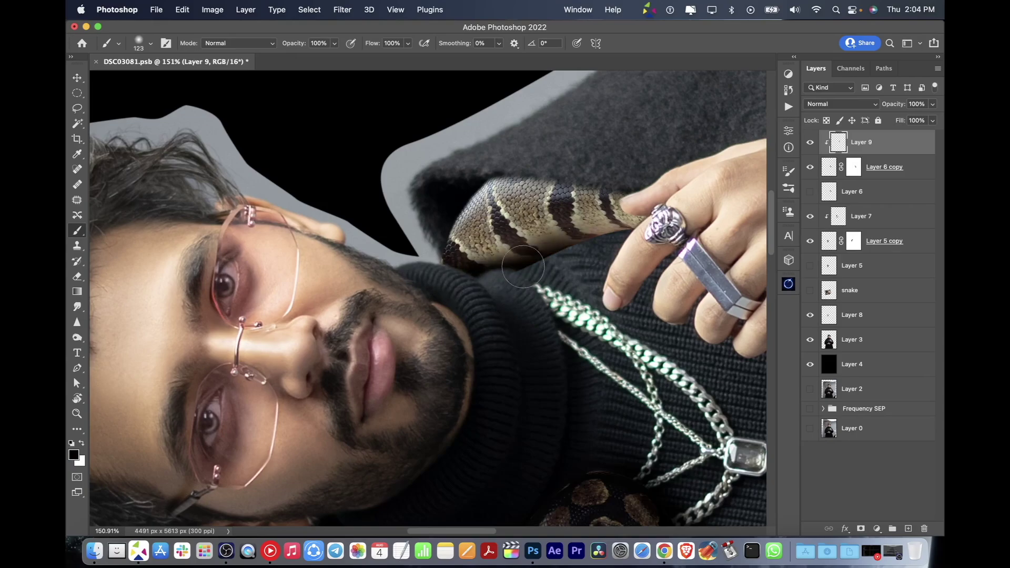
mouse_move(439, 267)
mouse_down()
mouse_move(431, 259)
mouse_move(526, 200)
mouse_move(623, 245)
mouse_move(498, 262)
mouse_move(485, 276)
mouse_up()
Step: Add further shading layers clipped above Layer 6 copy for the collar shadow
key(ctrl+shift+alt+n)
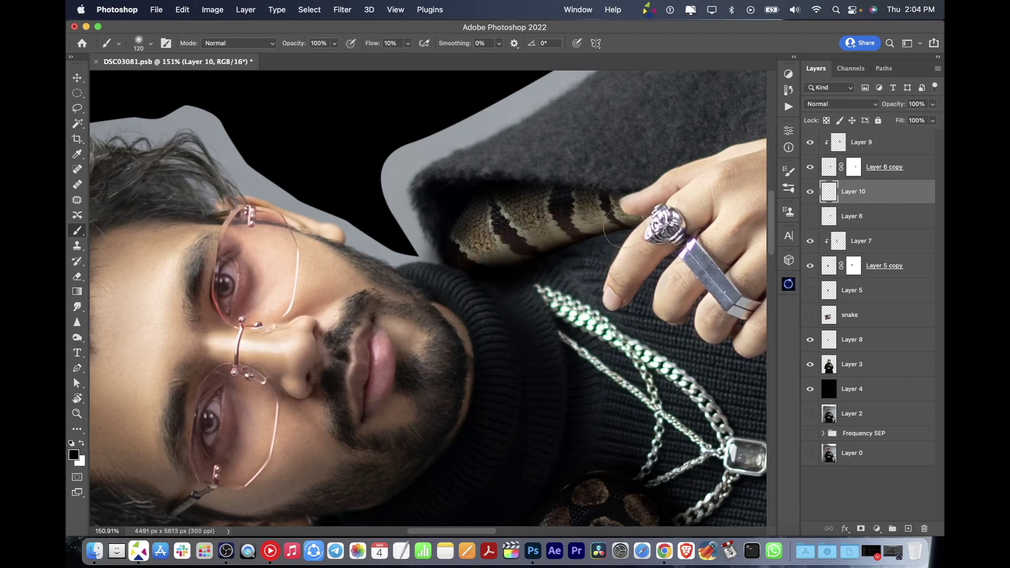
key(e)
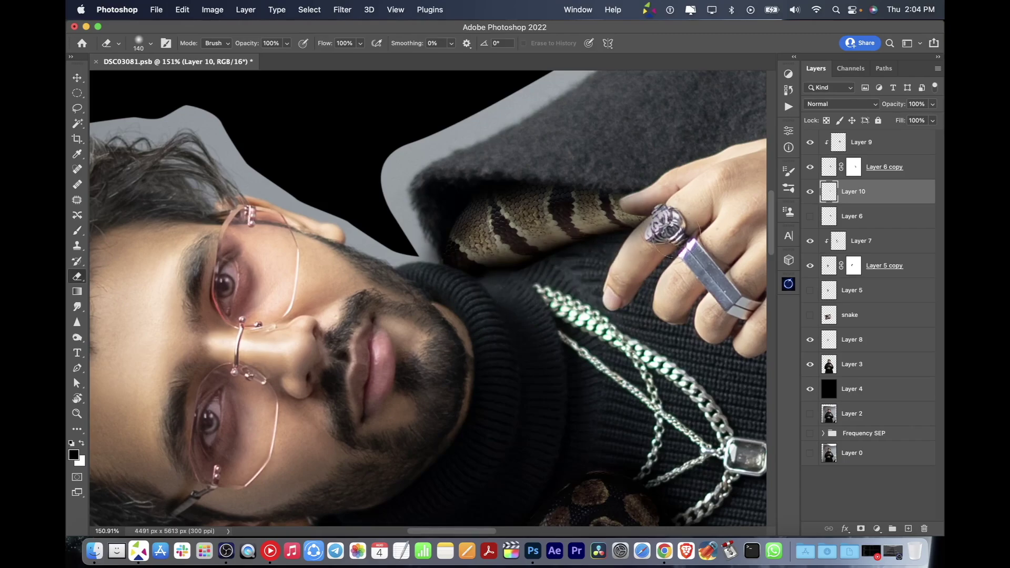
key(b)
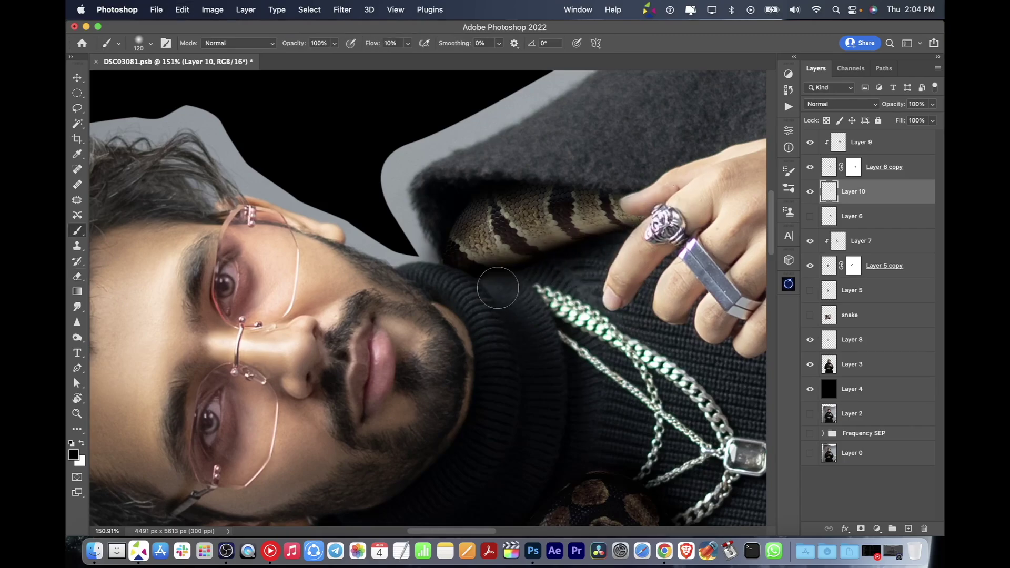
drag(495, 286, 473, 316)
key(alt+bracketright)
key(ctrl+alt+shift+n)
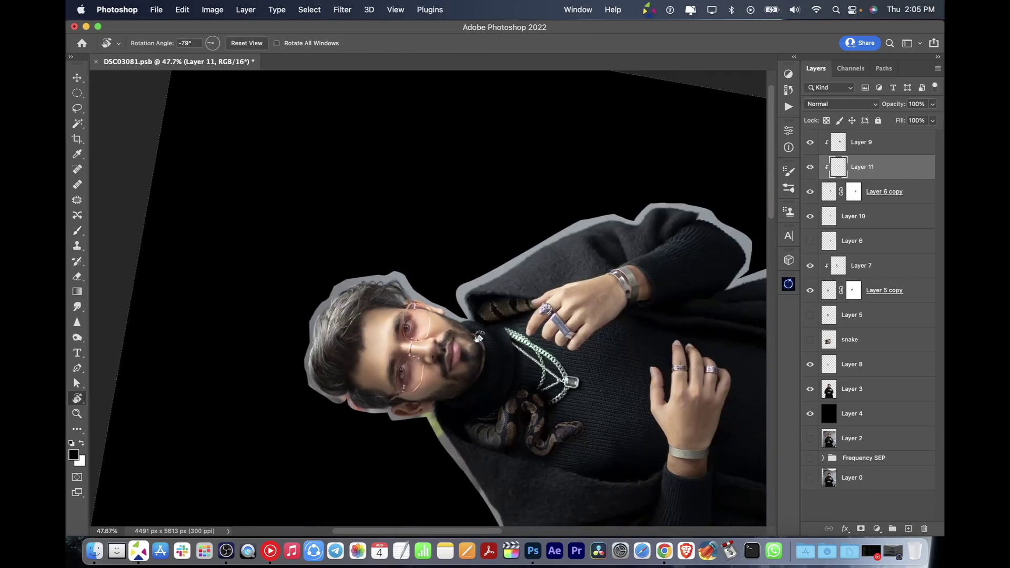
key(z)
alt+click(425, 350)
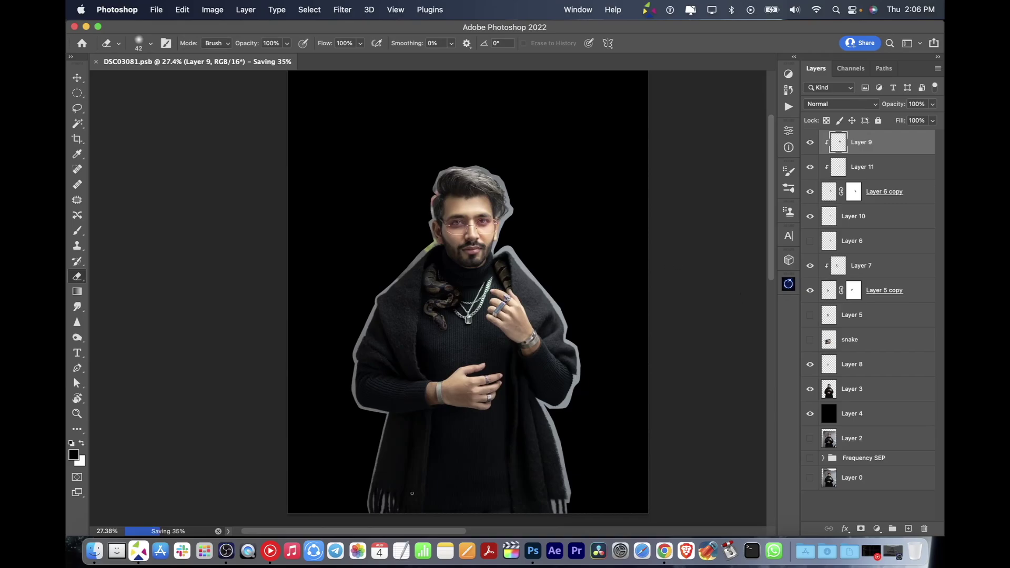
Step: On Layer 3, start a Pen path at the scarf corner and trace along the scarf edge
click(891, 392)
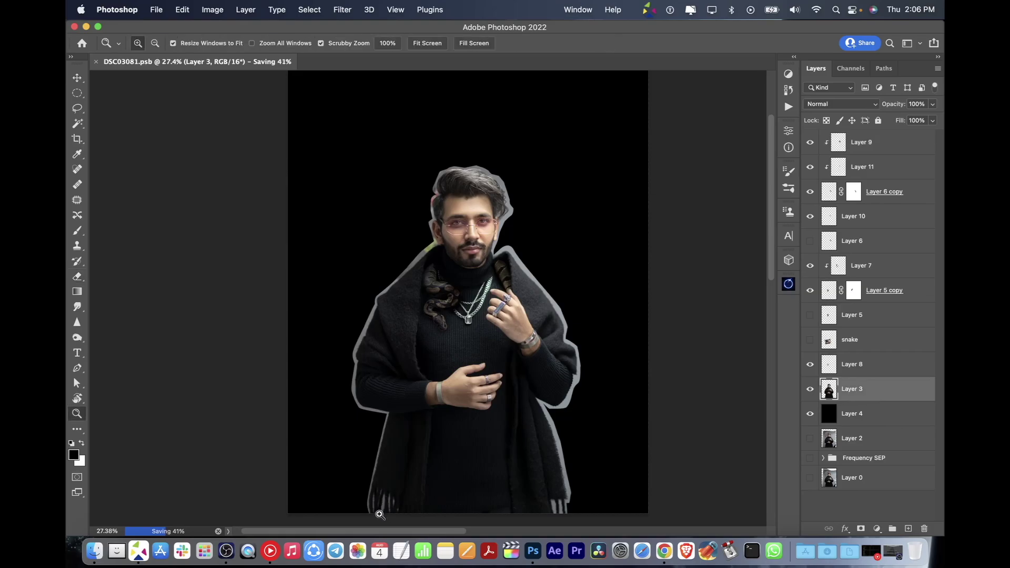
drag(399, 489, 472, 480)
key(p)
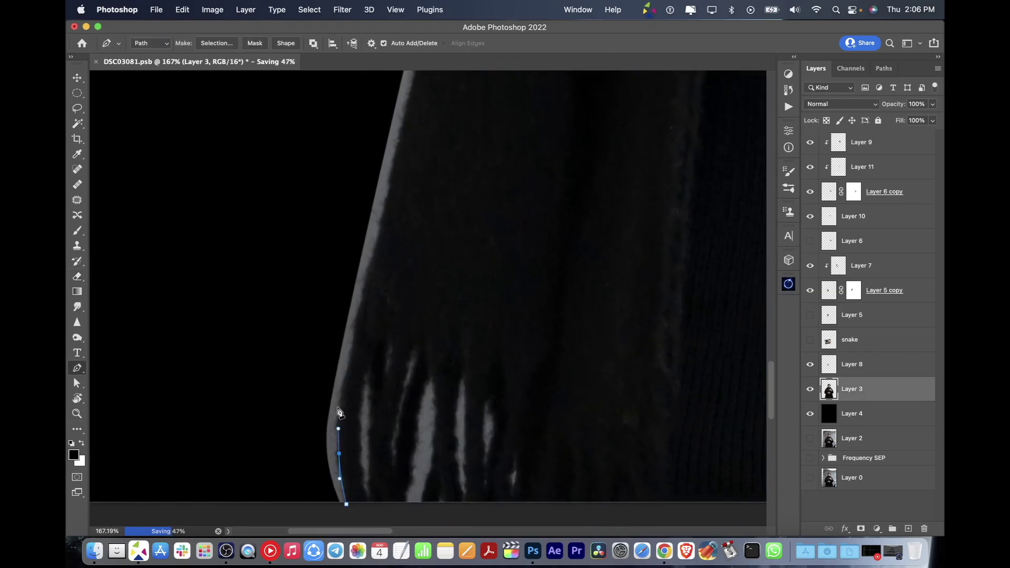
drag(357, 372, 323, 515)
click(361, 339)
drag(265, 319, 501, 367)
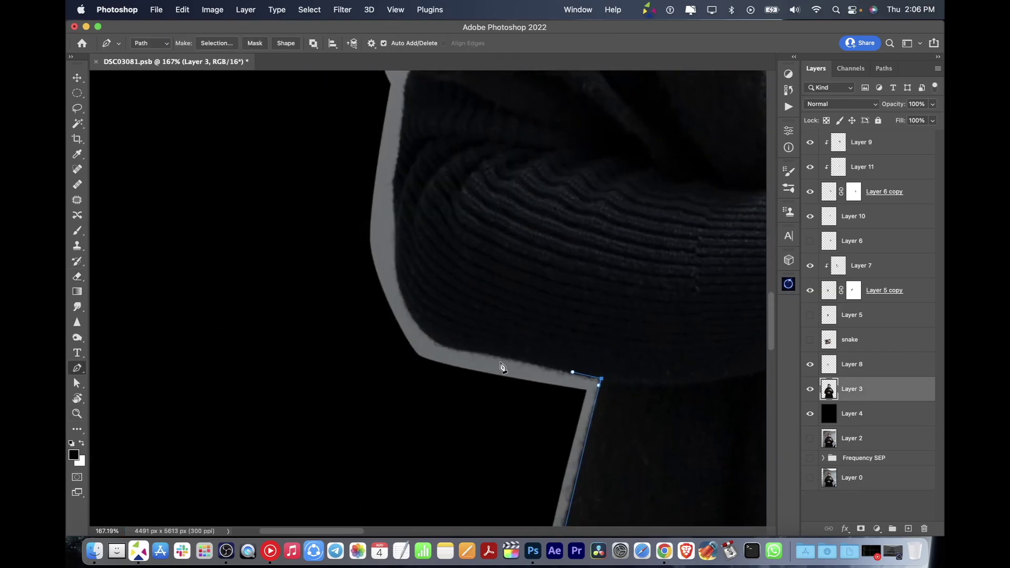
drag(400, 299, 455, 424)
click(451, 379)
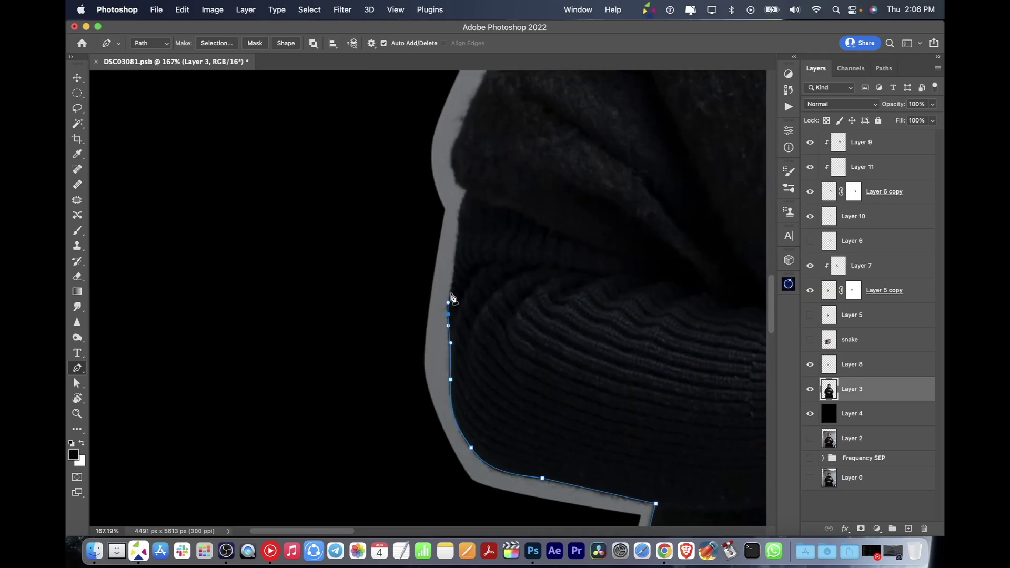
Step: Continue the path with curved anchors up the coat edge to the collar
drag(451, 299, 442, 374)
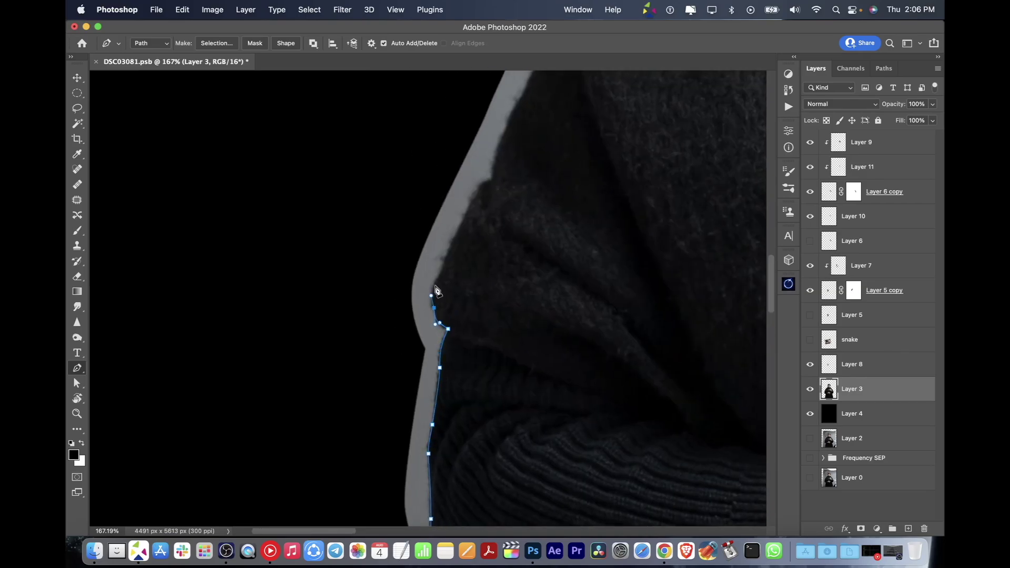
drag(436, 290, 380, 457)
click(410, 378)
click(441, 317)
drag(443, 303, 419, 402)
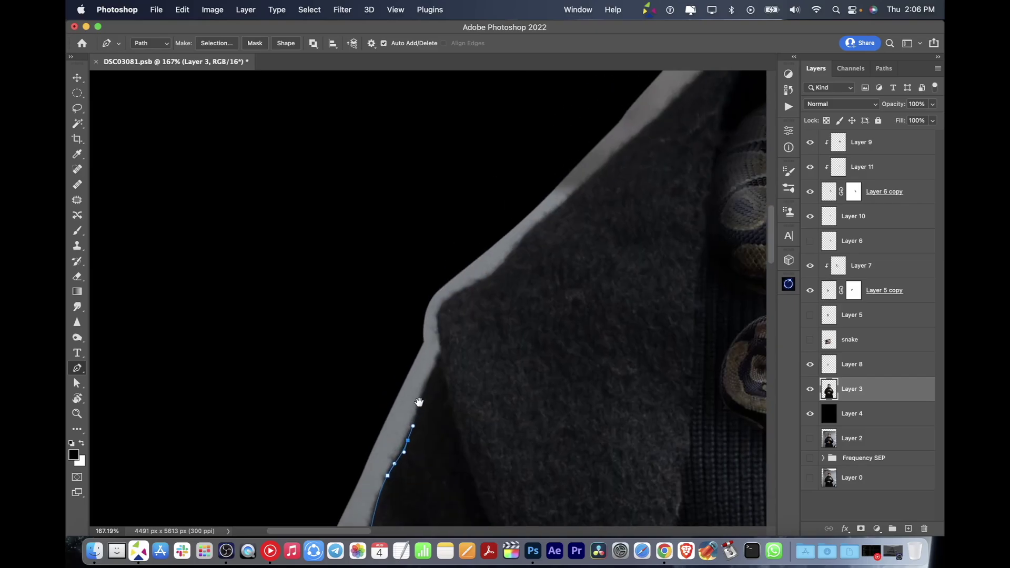
drag(462, 291, 426, 363)
click(427, 348)
drag(428, 315, 395, 368)
click(393, 360)
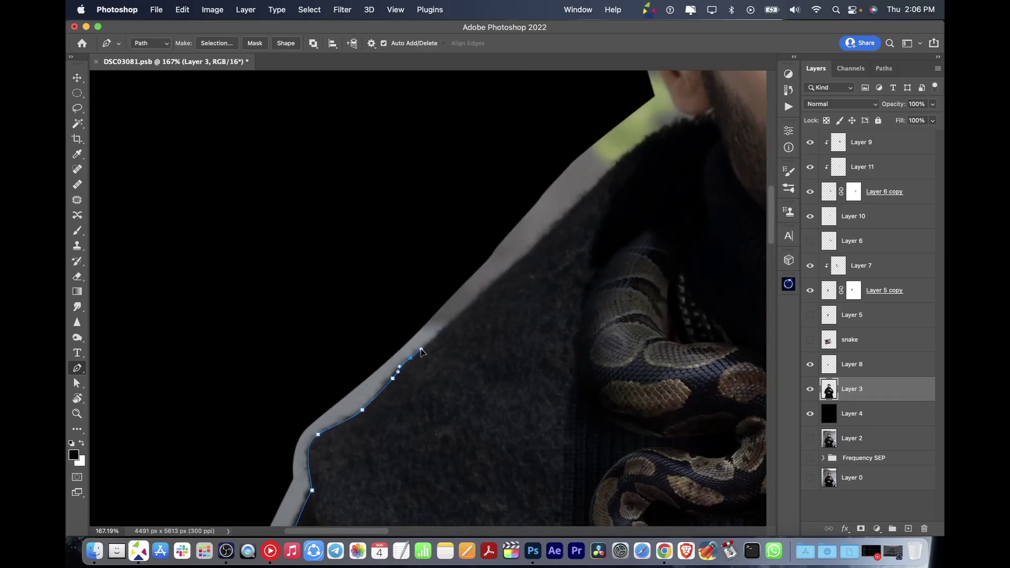
Step: Add curved anchors along the chin, neck and jaw toward the ear
mouse_move(421, 294)
mouse_down()
mouse_move(400, 368)
mouse_move(411, 364)
mouse_up()
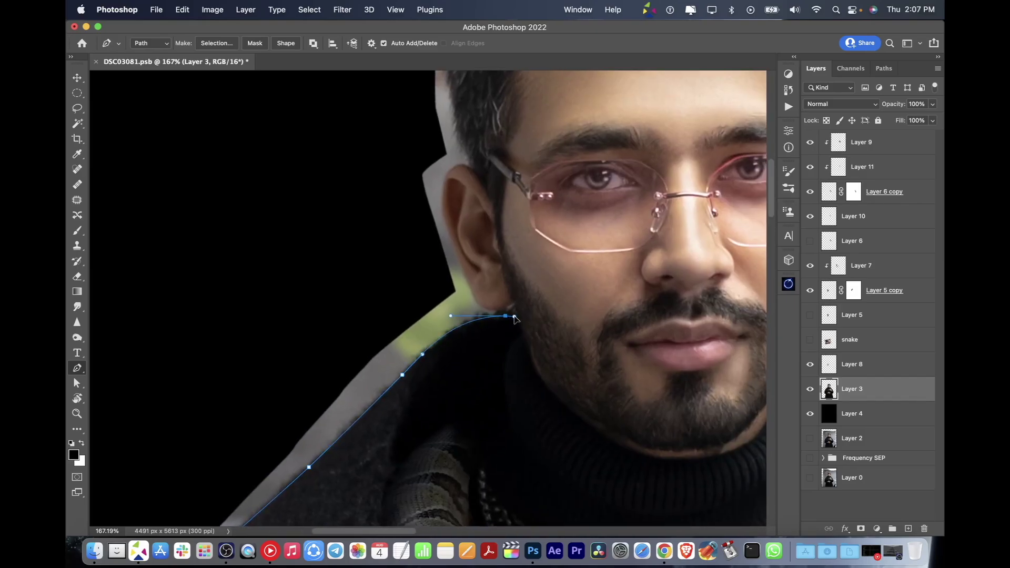
click(518, 315)
click(514, 300)
drag(502, 288, 547, 288)
mouse_move(455, 323)
mouse_down()
mouse_move(444, 314)
mouse_move(449, 334)
mouse_up()
Step: Extend the Pen path up the ear, along the hairline and down the hair edge
scroll(436, 303, up, 5)
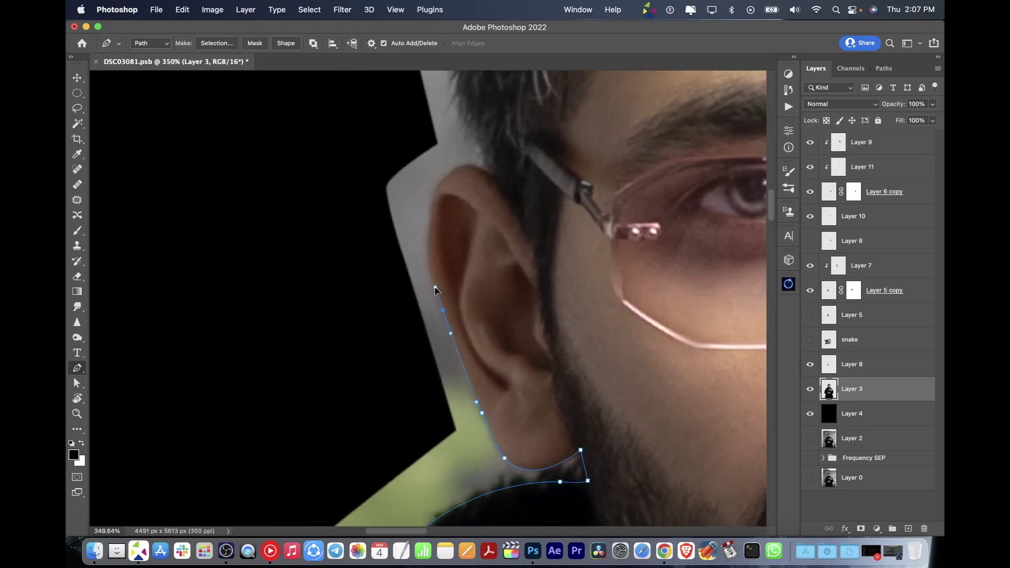
click(441, 326)
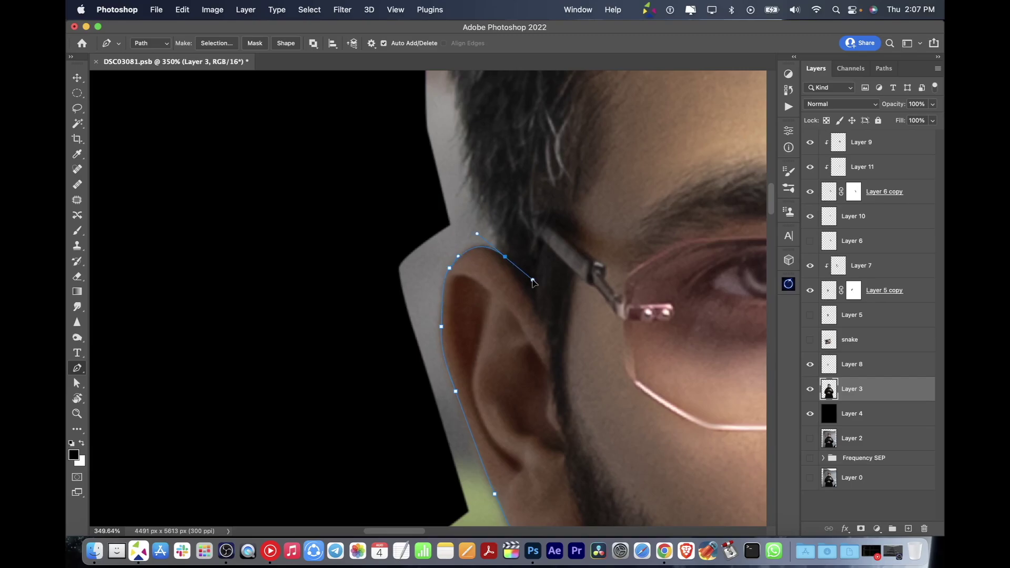
scroll(532, 282, up, 10)
drag(442, 315, 467, 297)
scroll(466, 297, up, 8)
drag(531, 303, 552, 280)
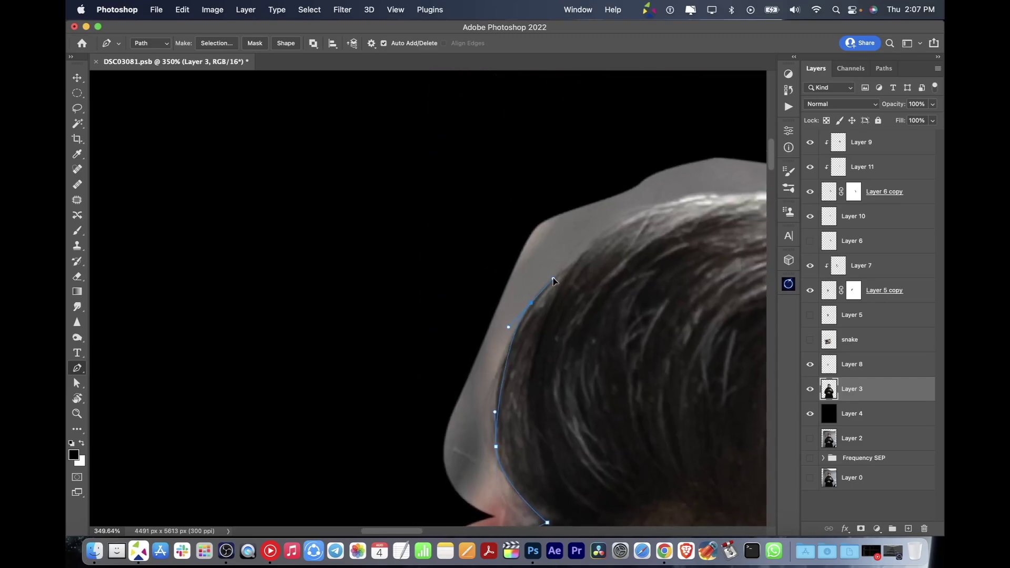
scroll(552, 280, right, 10)
drag(405, 237, 430, 231)
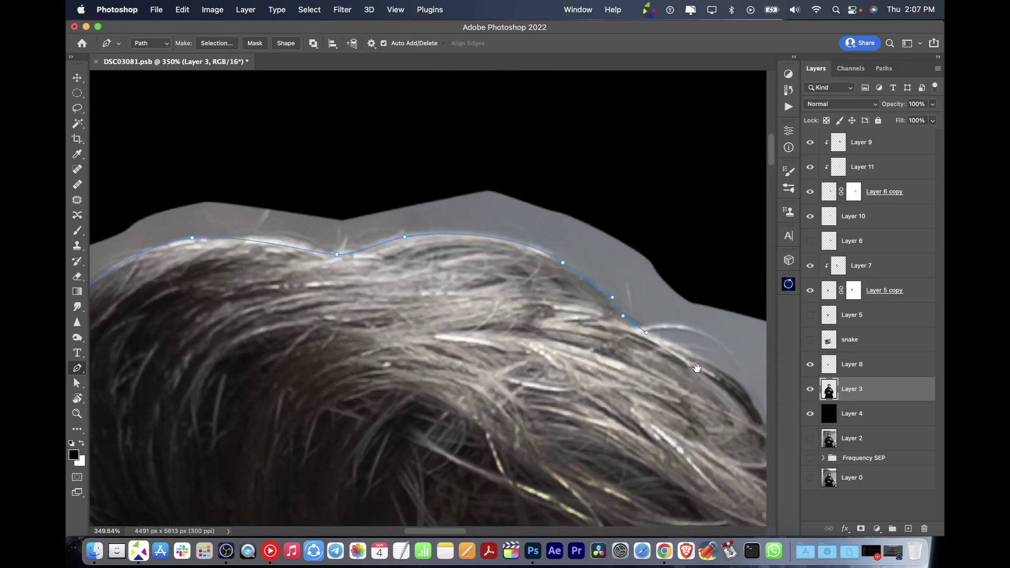
scroll(697, 368, down, 5)
click(462, 243)
click(596, 352)
scroll(620, 387, down, 5)
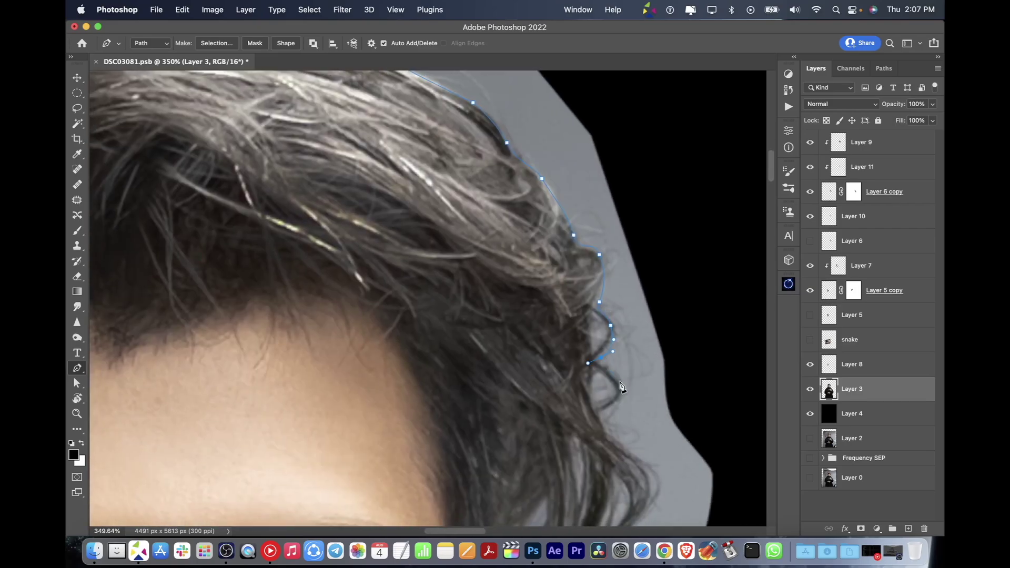
scroll(620, 387, down, 10)
Step: Trace the side of the face, the curved jawline and the neck with anchors
click(544, 322)
scroll(529, 333, down, 3)
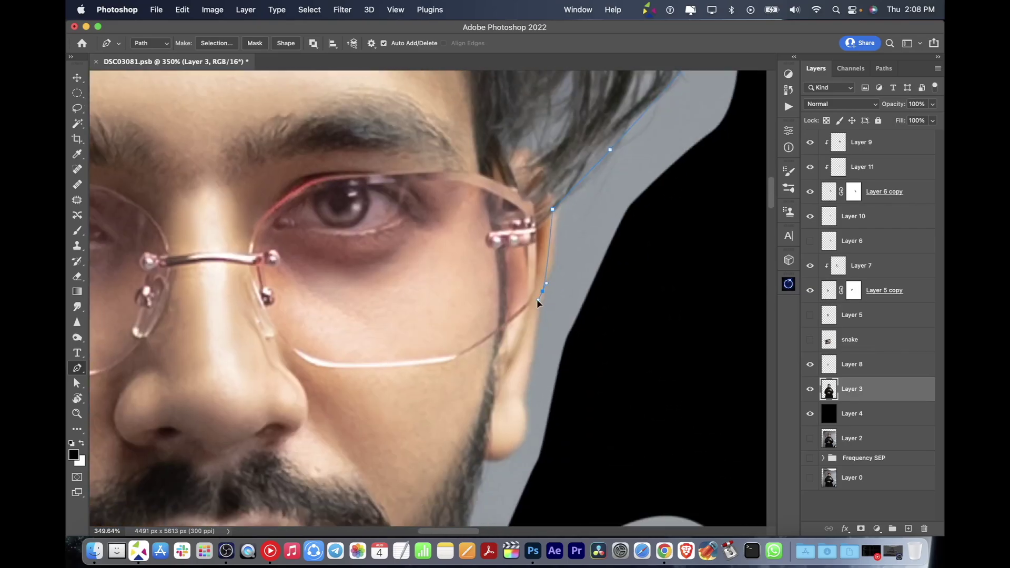
drag(524, 445, 541, 368)
drag(521, 378, 489, 393)
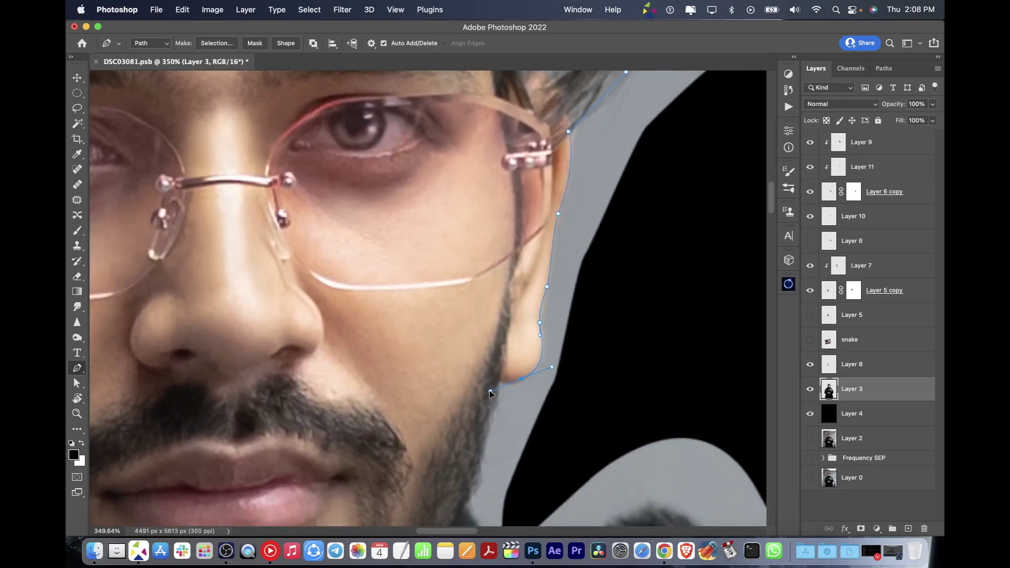
click(492, 417)
scroll(492, 417, down, 3)
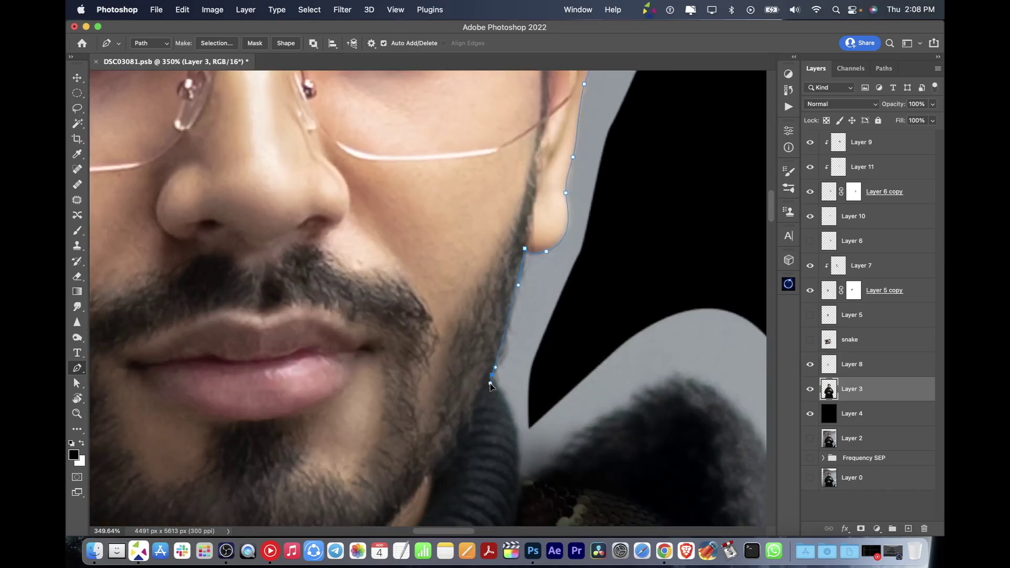
drag(473, 347, 487, 375)
scroll(502, 363, down, 2)
Step: Continue the outline along the coat shoulder and down the coat edge
scroll(602, 282, right, 5)
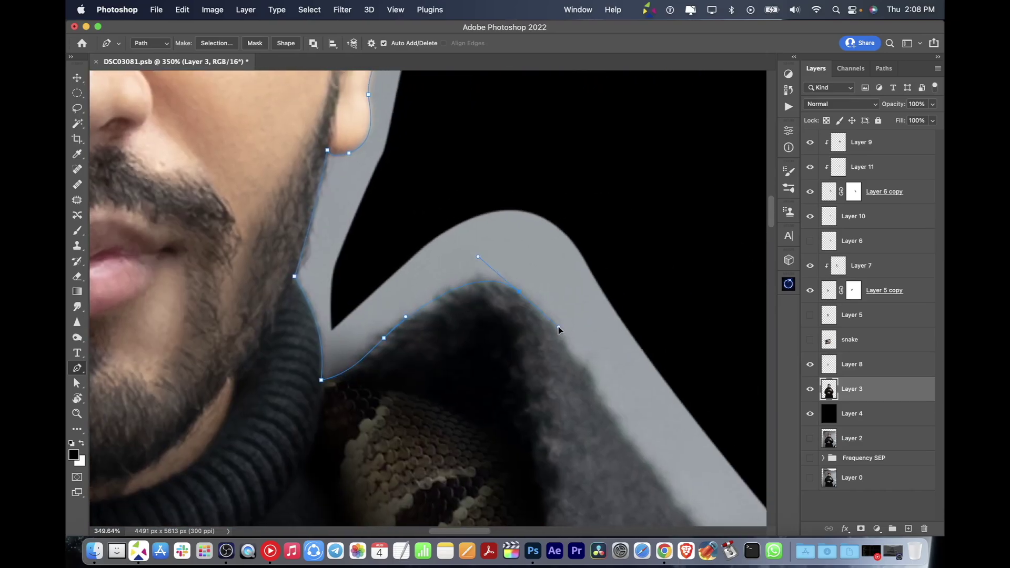
scroll(514, 301, down, 5)
scroll(541, 329, down, 5)
scroll(507, 298, down, 3)
click(570, 401)
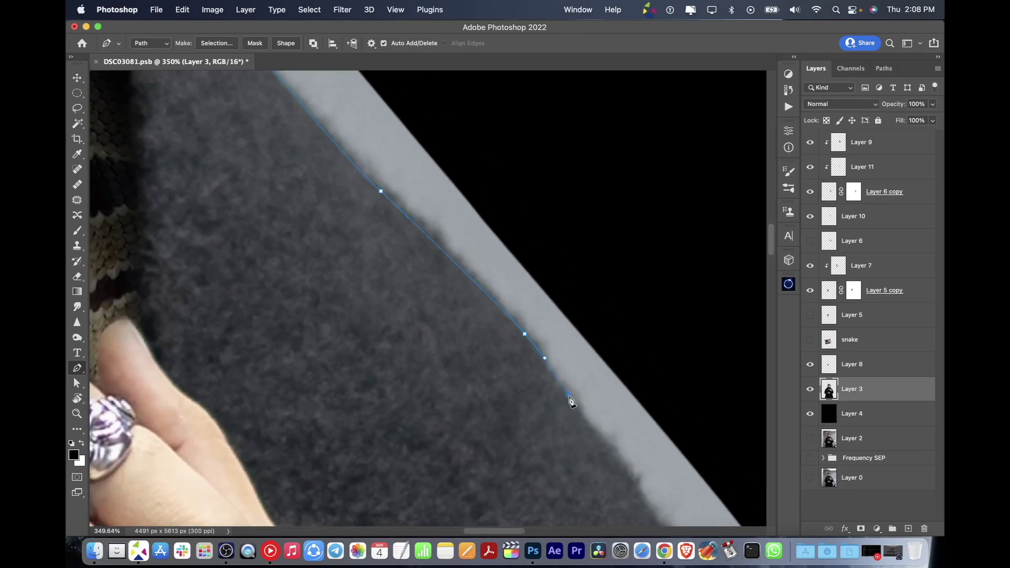
scroll(530, 267, down, 3)
scroll(567, 338, down, 5)
scroll(583, 315, down, 2)
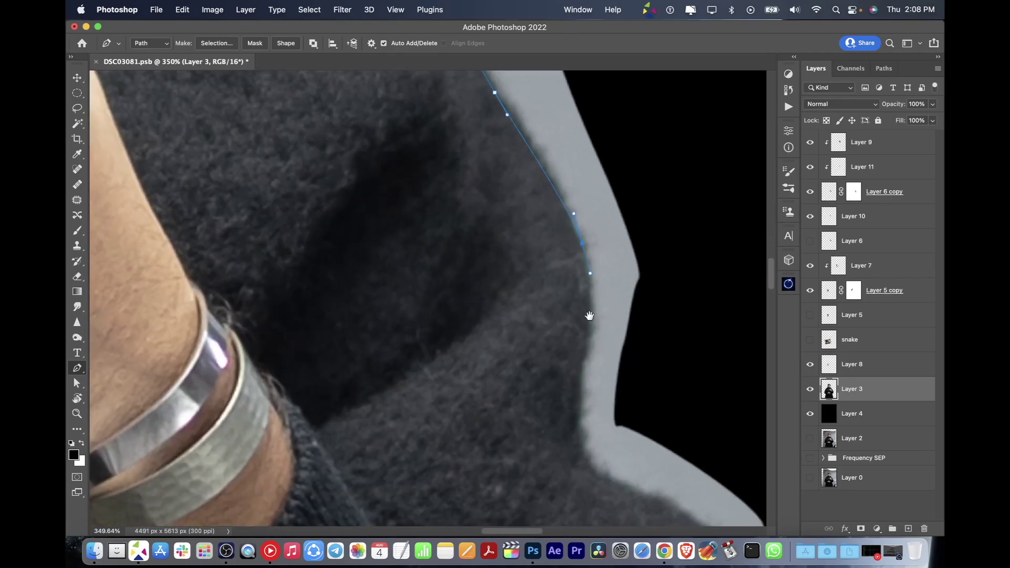
click(580, 453)
scroll(578, 368, down, 4)
click(514, 345)
scroll(525, 394, down, 3)
scroll(541, 442, down, 5)
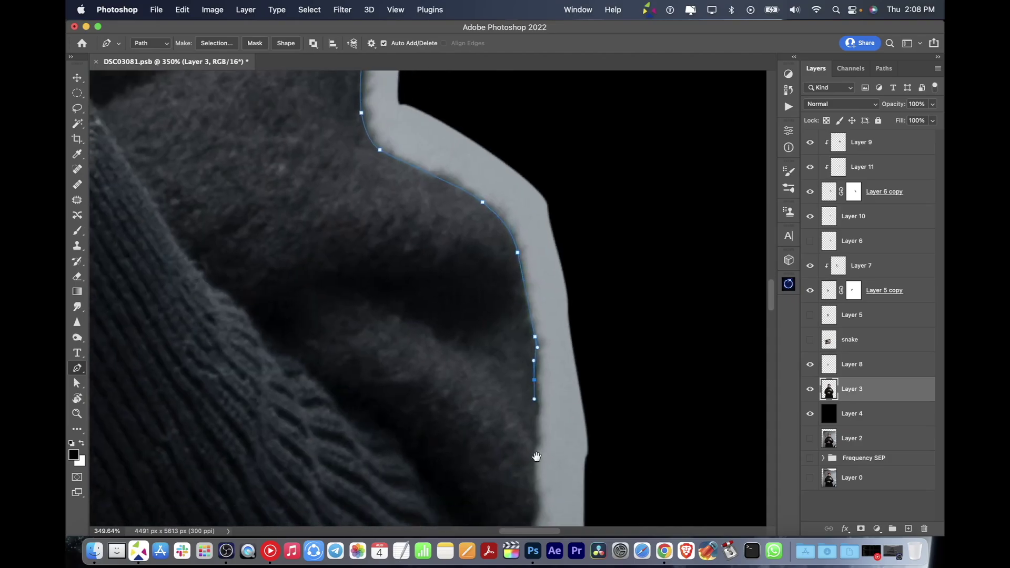
scroll(536, 458, down, 5)
scroll(526, 378, down, 4)
scroll(515, 331, down, 10)
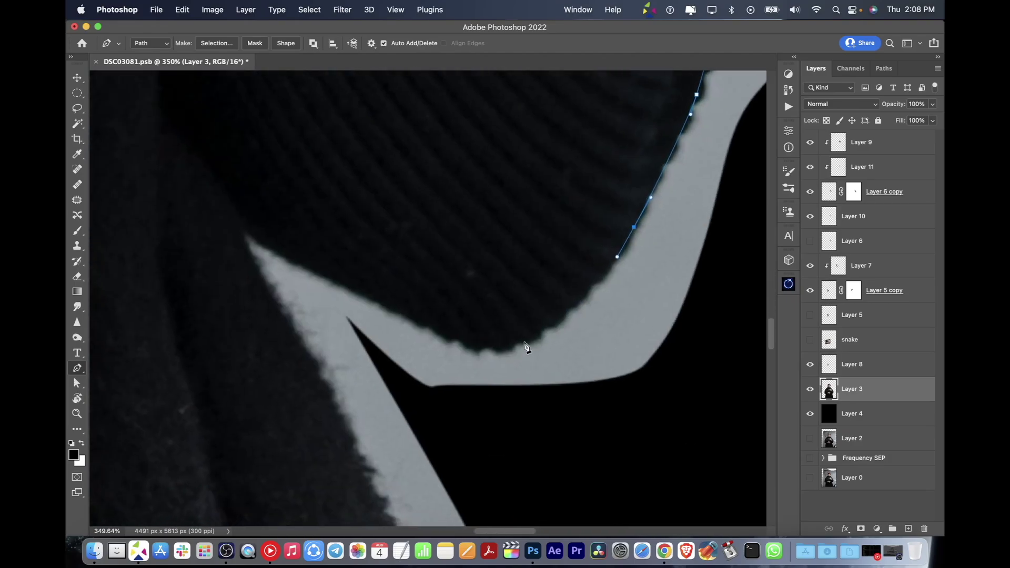
click(424, 290)
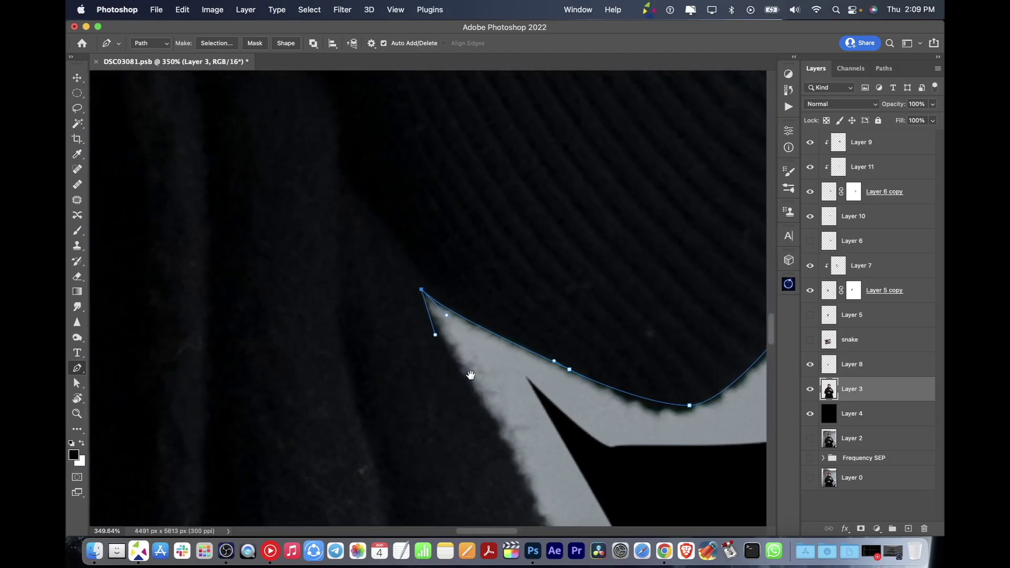
scroll(471, 375, down, 5)
scroll(452, 368, down, 5)
scroll(436, 336, down, 4)
click(468, 395)
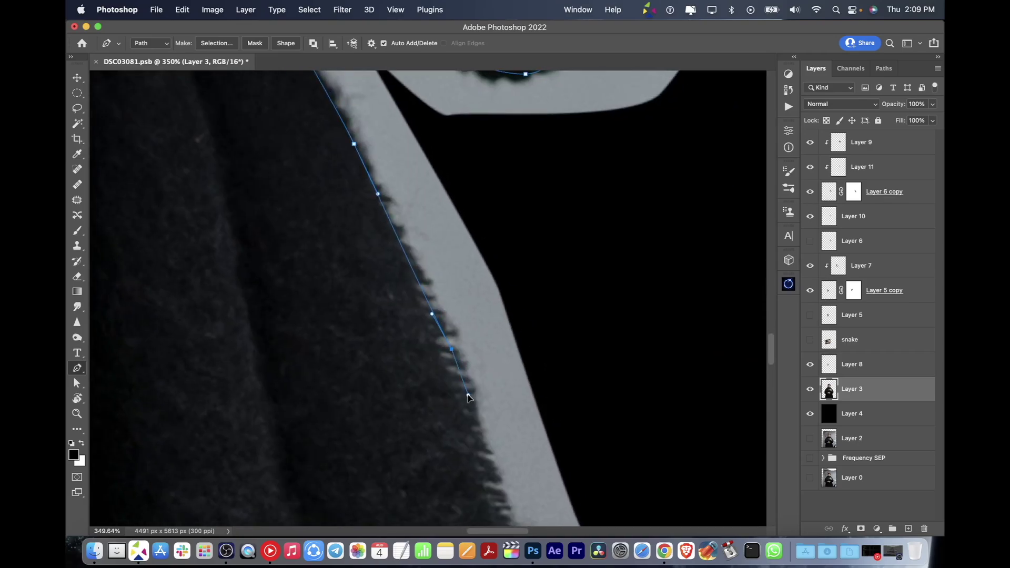
scroll(462, 410, down, 5)
scroll(466, 389, down, 5)
scroll(468, 368, down, 5)
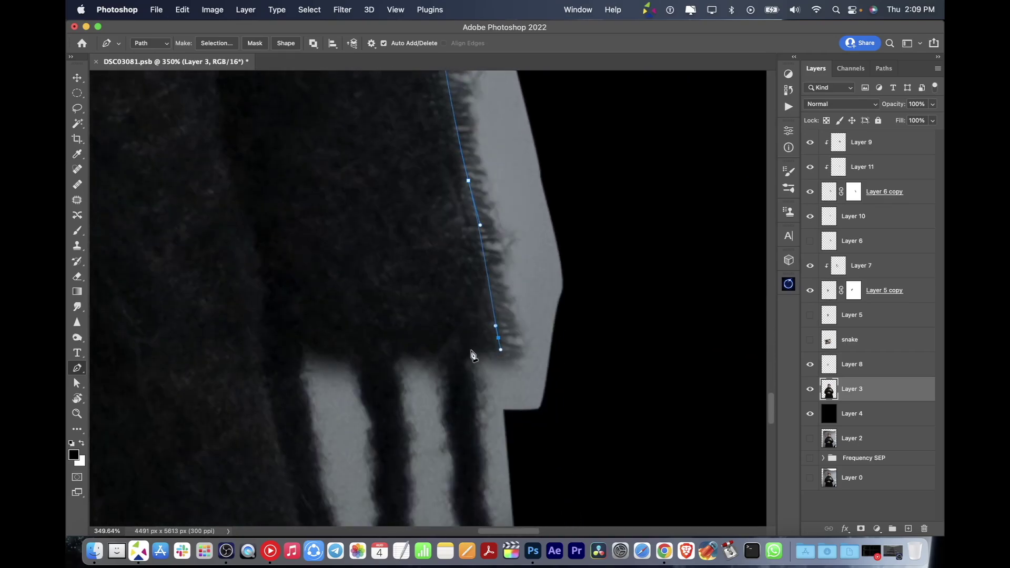
scroll(465, 397, down, 4)
Step: Curve the path around the striped fingers and close it at the starting point
scroll(432, 348, up, 5)
drag(438, 324, 434, 305)
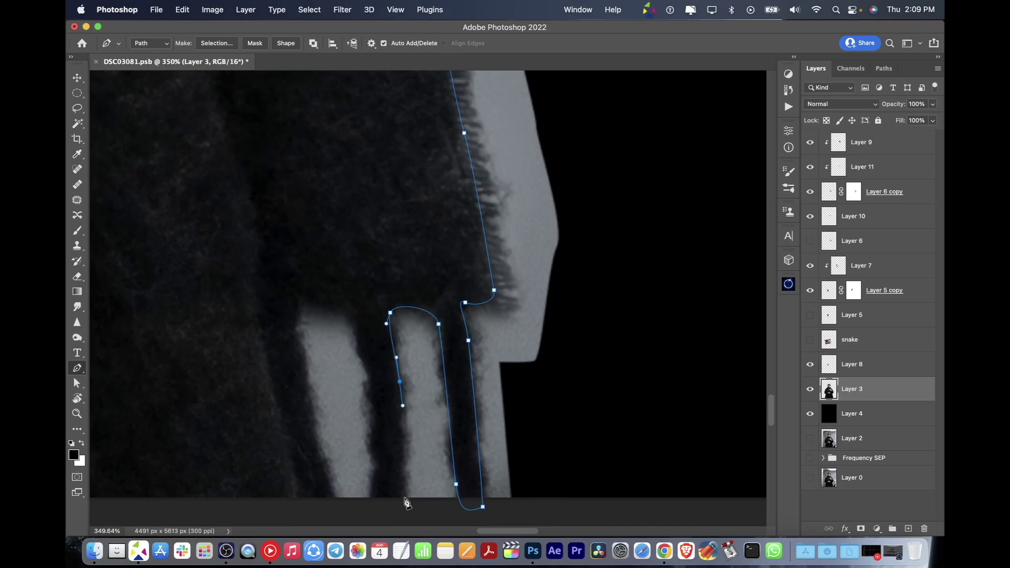
scroll(406, 502, down, 2)
click(410, 477)
click(394, 274)
scroll(430, 294, up, 2)
scroll(430, 293, left, 3)
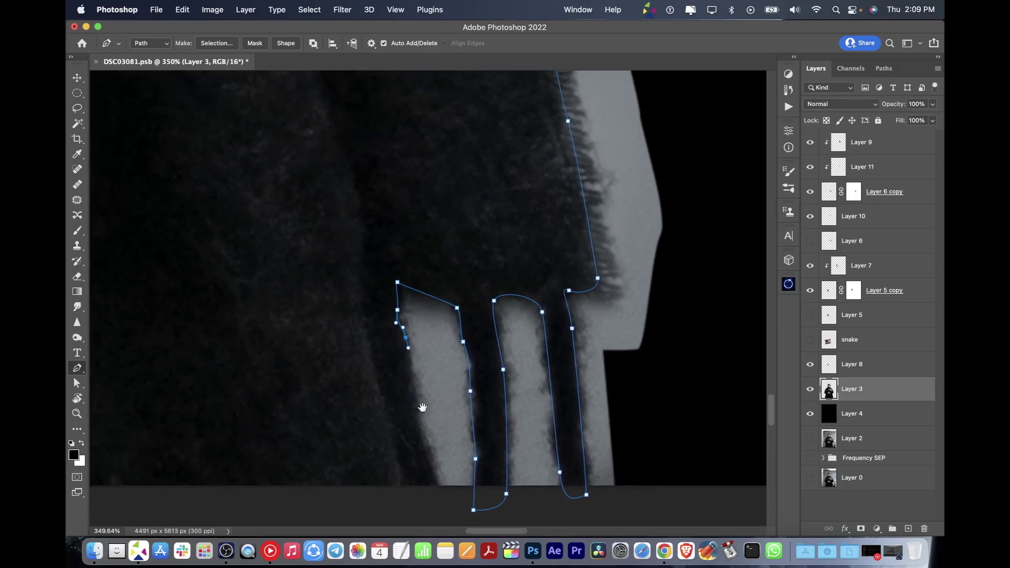
drag(423, 407, 534, 274)
drag(554, 375, 555, 394)
scroll(552, 412, left, 2)
scroll(498, 358, right, 10)
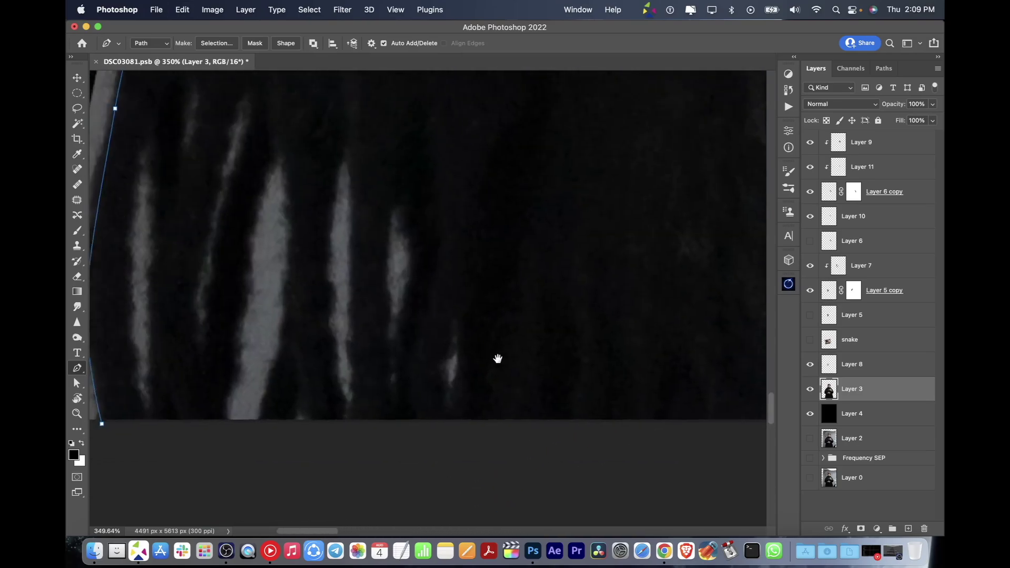
scroll(413, 421, left, 3)
click(426, 339)
scroll(425, 318, up, 2)
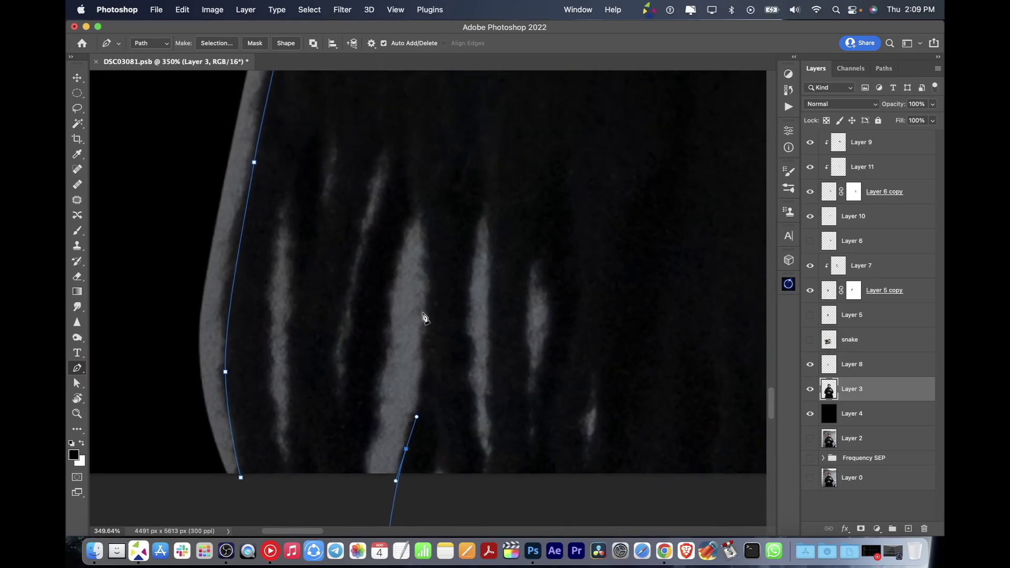
click(367, 475)
scroll(228, 390, left, 10)
scroll(228, 390, down, 2)
Step: Turn the closed path into a selection, mask Layer 3 with it, and open Select and Mask
right_click(603, 352)
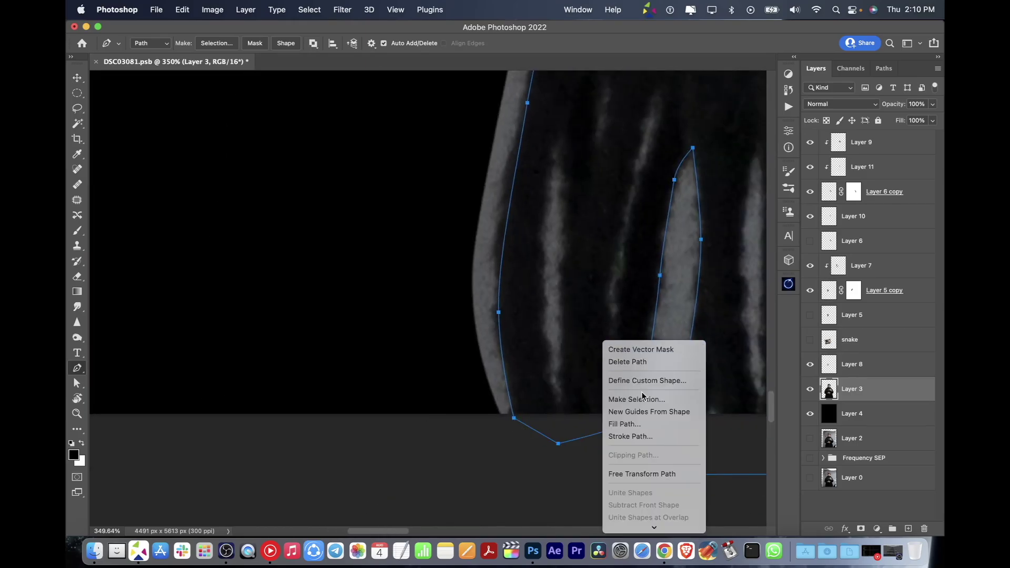
click(634, 398)
key(Return)
click(860, 528)
key(z)
key(ctrl+0)
click(492, 133)
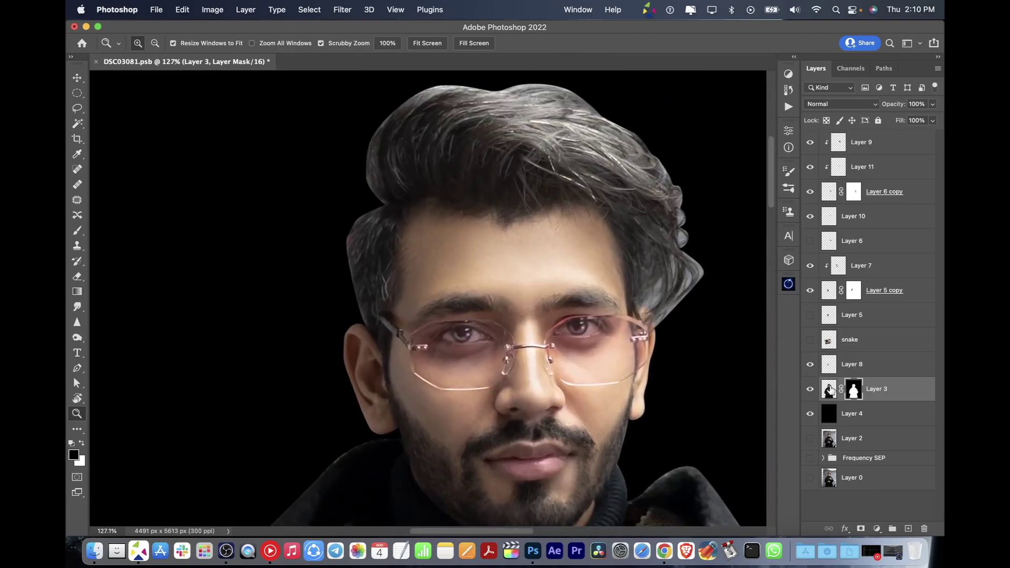
key(ctrl+alt+r)
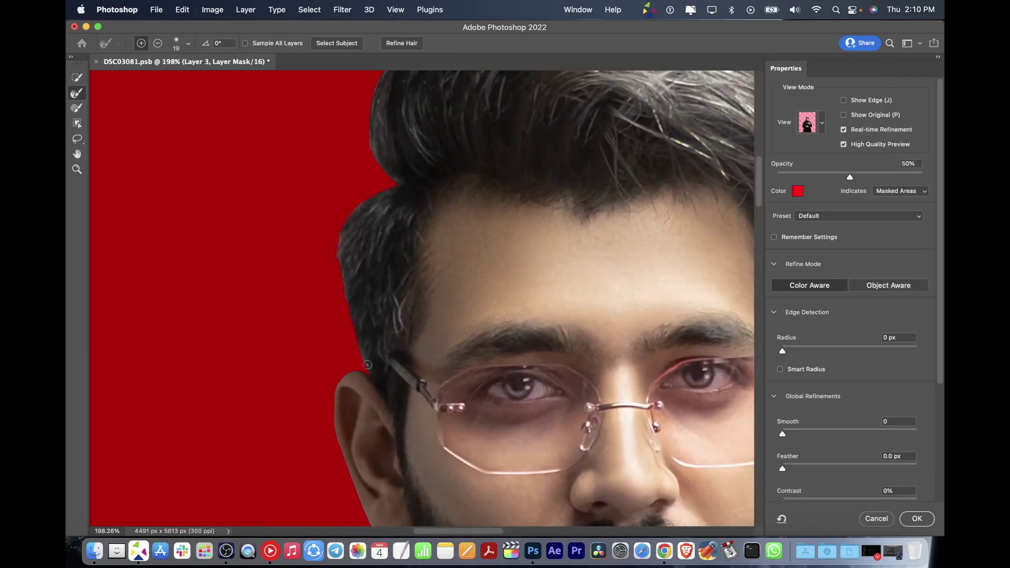
Step: Smooth the mask edge along the sweater with the Refine Edge Brush
scroll(379, 358, down, 10)
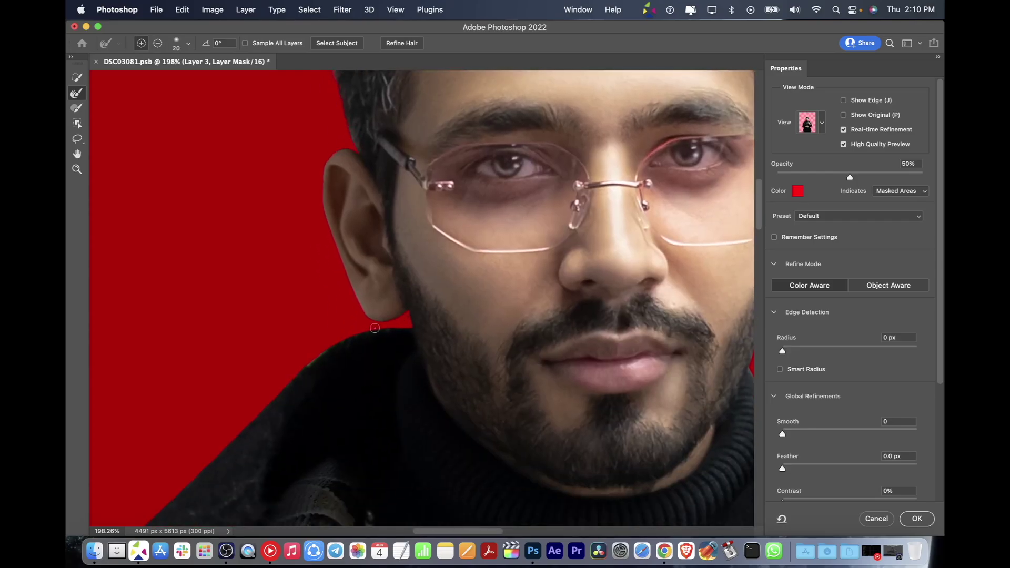
drag(274, 393, 519, 195)
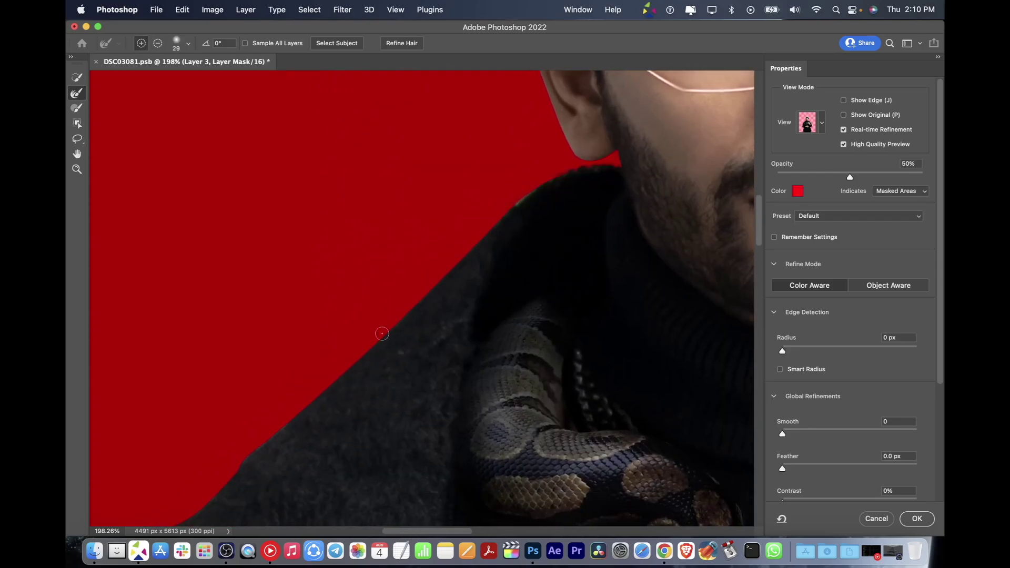
scroll(436, 293, left, 5)
scroll(447, 273, down, 3)
scroll(368, 316, down, 3)
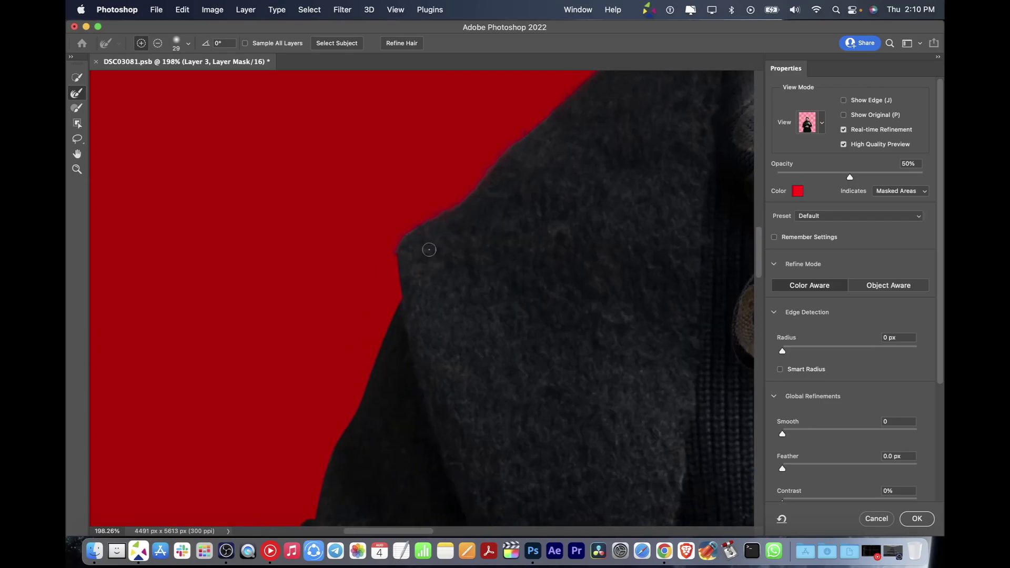
scroll(421, 252, left, 3)
scroll(368, 368, down, 3)
scroll(400, 295, left, 2)
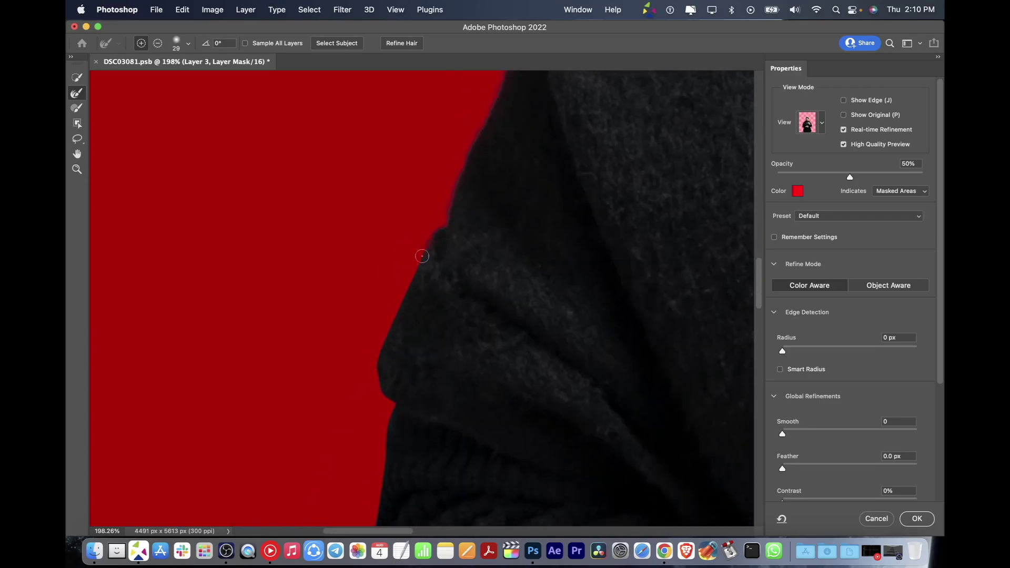
scroll(397, 342, down, 5)
scroll(431, 231, down, 3)
scroll(452, 216, right, 2)
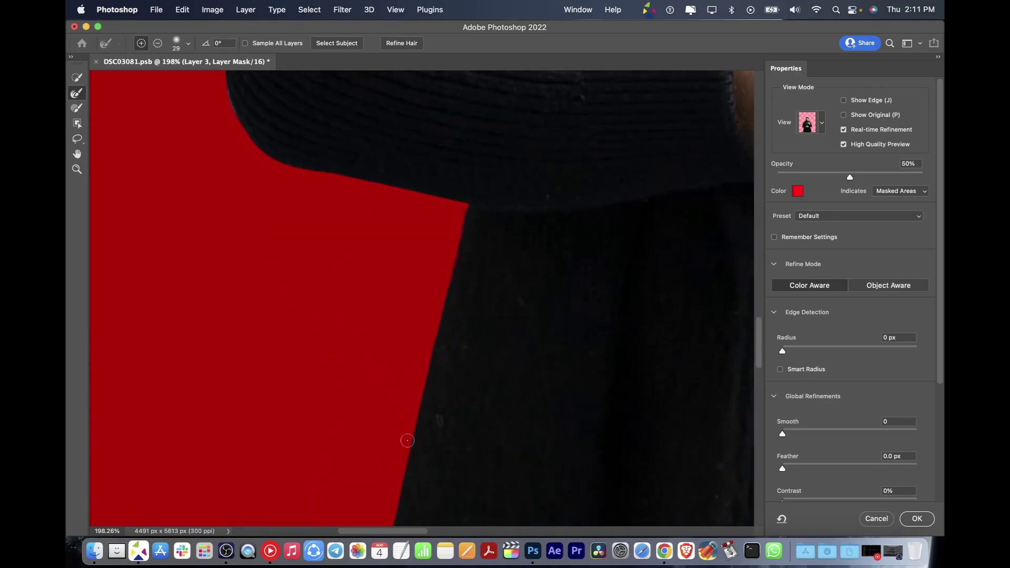
scroll(416, 400, down, 3)
scroll(426, 358, left, 1)
scroll(414, 471, down, 3)
scroll(444, 286, left, 1)
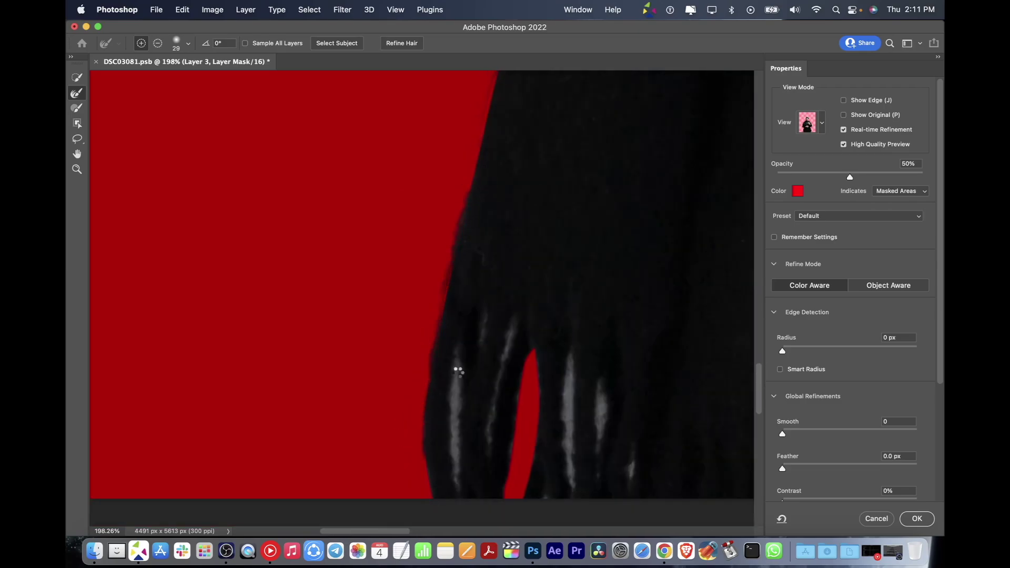
scroll(509, 324, down, 3)
scroll(473, 368, right, 1)
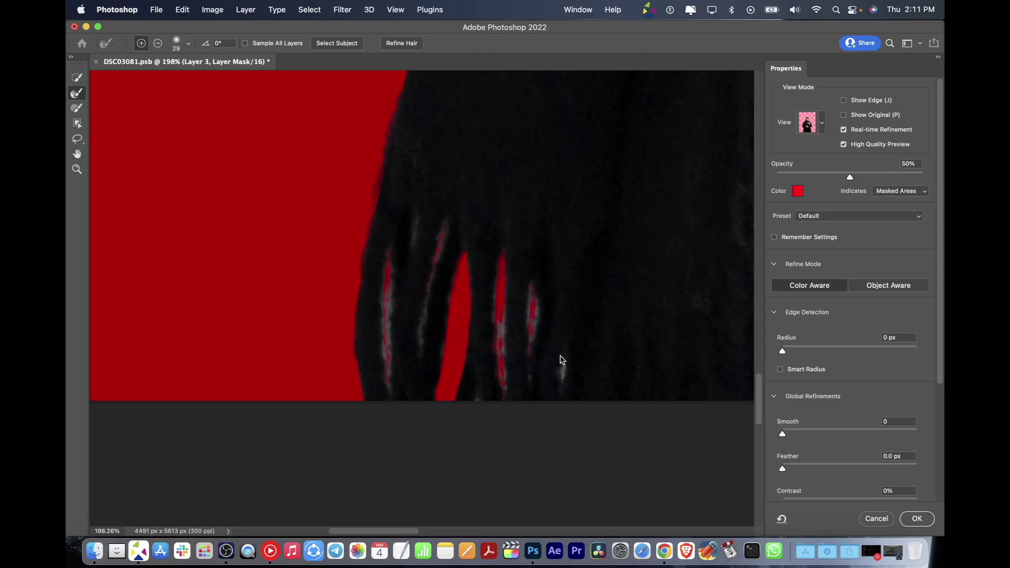
scroll(619, 299, right, 5)
scroll(578, 299, down, 2)
scroll(563, 297, left, 2)
scroll(495, 318, up, 2)
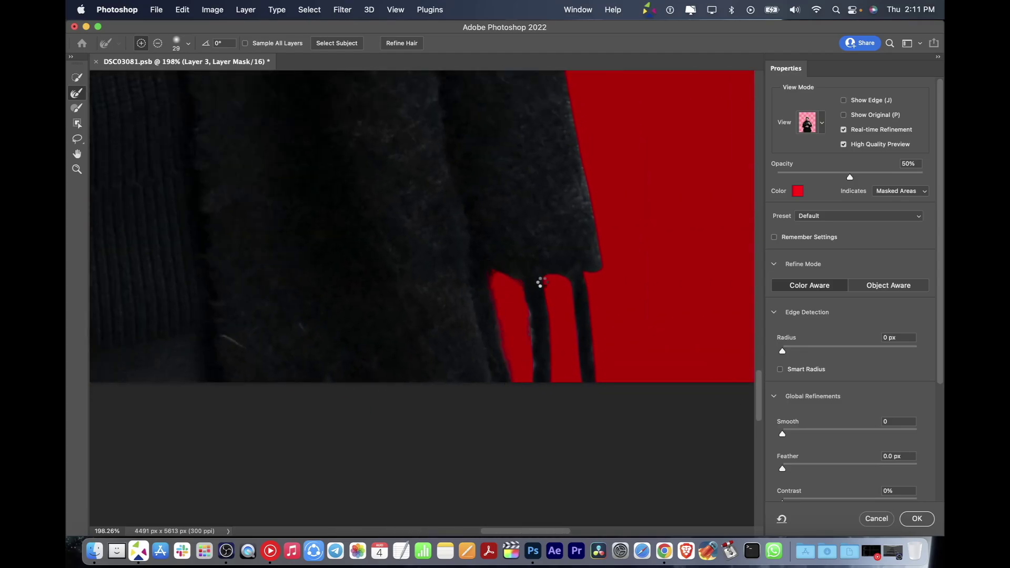
scroll(602, 244, up, 5)
scroll(589, 315, right, 1)
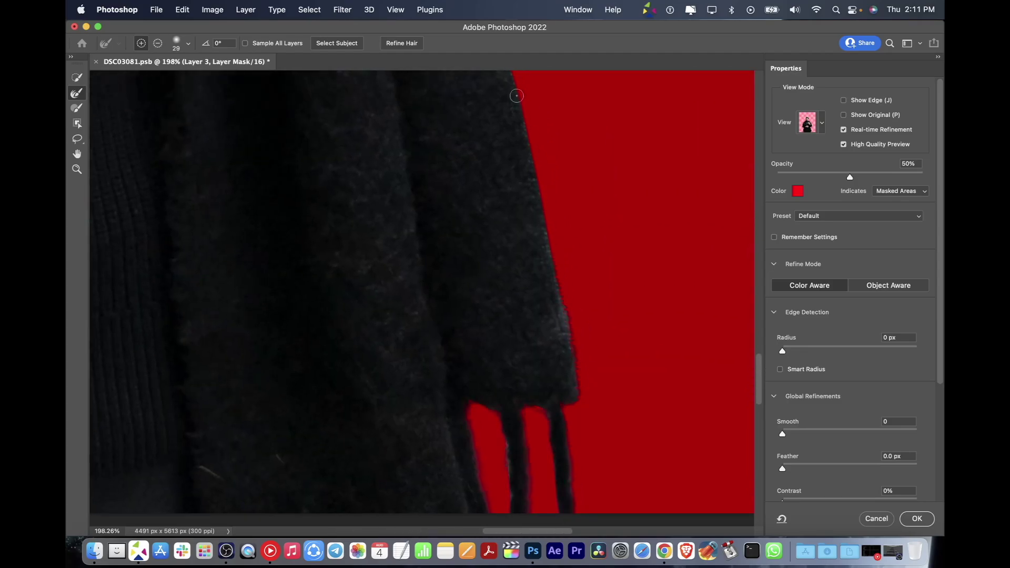
scroll(515, 147, up, 2)
scroll(514, 198, up, 2)
scroll(480, 95, up, 2)
scroll(515, 222, up, 2)
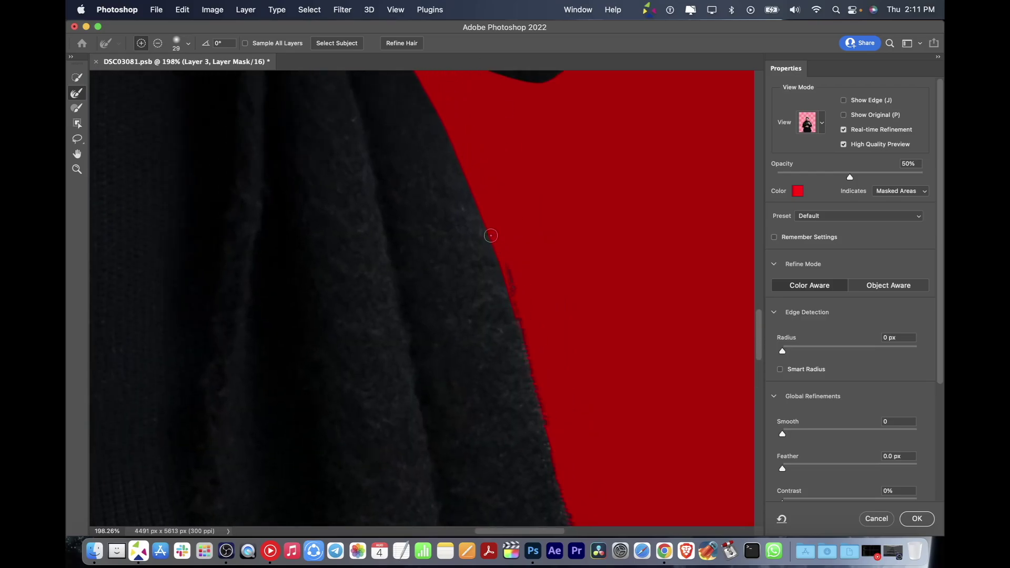
scroll(495, 221, up, 3)
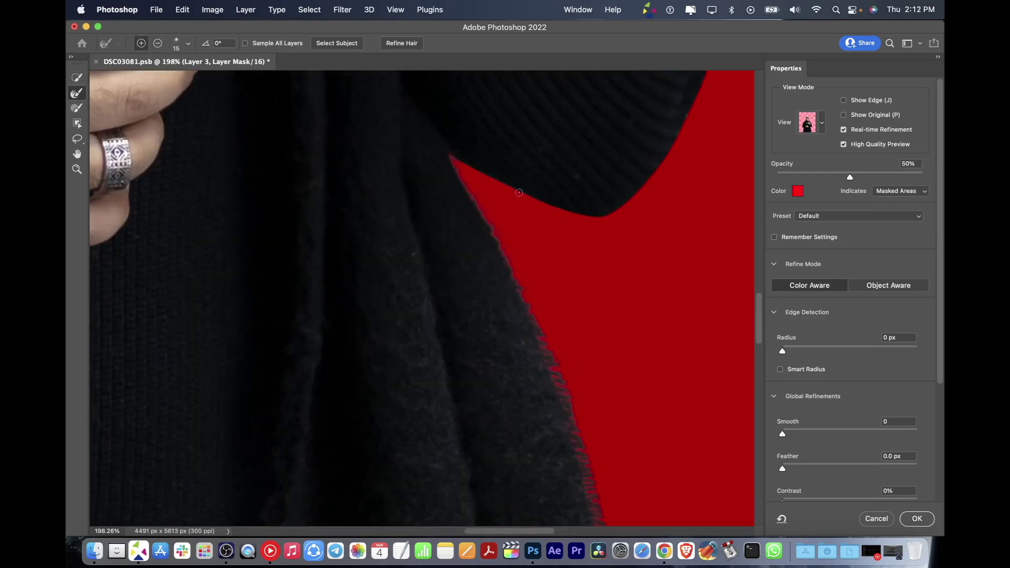
scroll(644, 203, up, 2)
scroll(604, 164, up, 2)
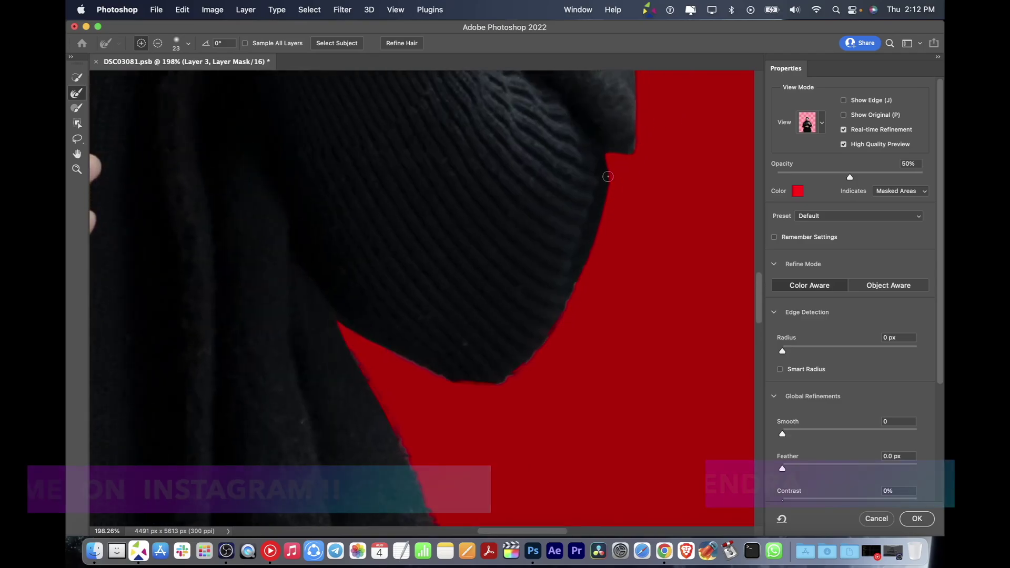
scroll(604, 216, up, 2)
scroll(568, 334, up, 2)
drag(568, 335, 501, 137)
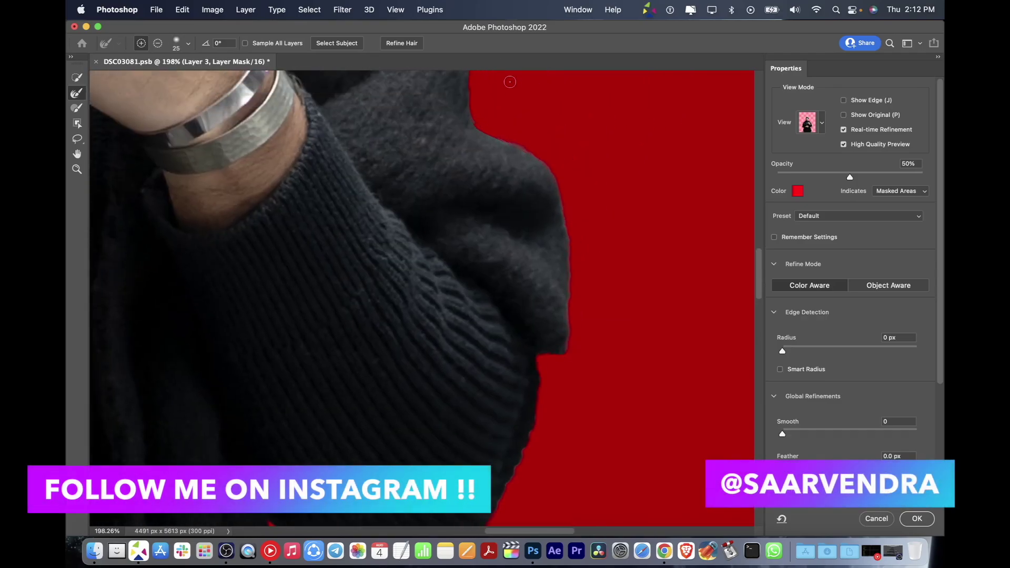
Step: Refine the hair edges with a smaller brush, zoom out to check, and apply the mask
scroll(489, 225, up, 3)
scroll(474, 281, up, 1)
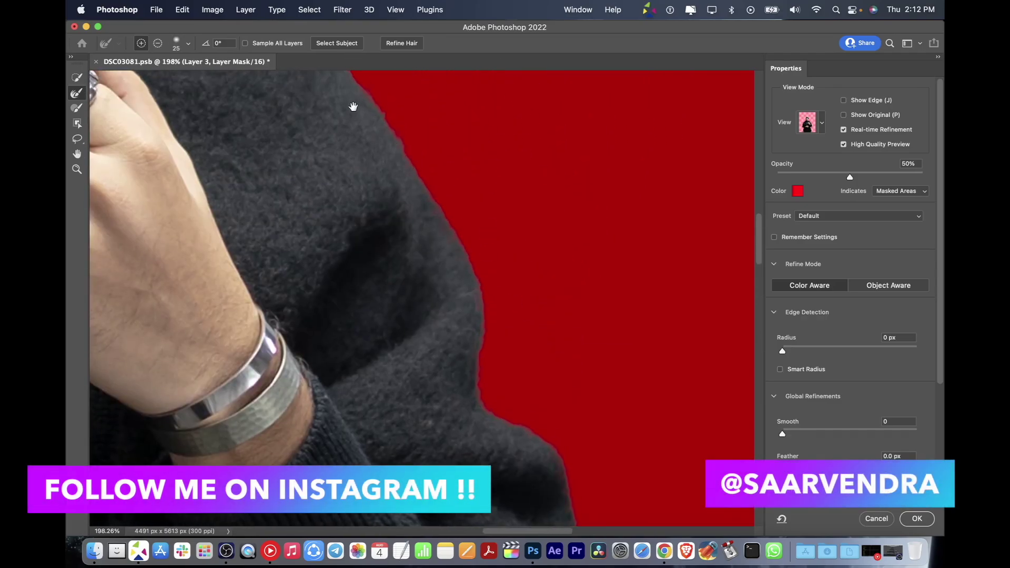
scroll(341, 116, up, 3)
scroll(313, 142, up, 3)
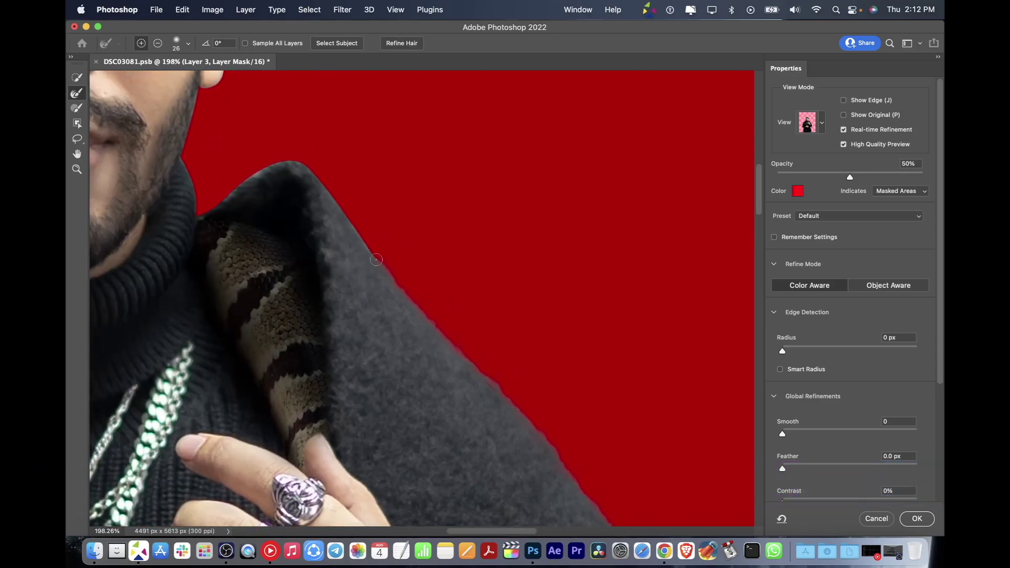
scroll(194, 202, up, 3)
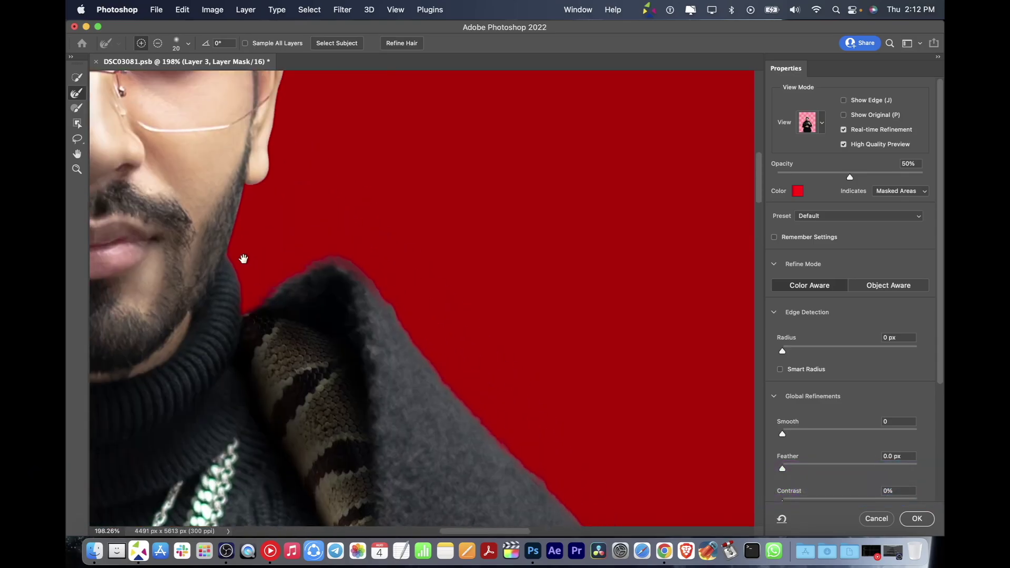
scroll(243, 256, up, 1)
scroll(309, 194, up, 5)
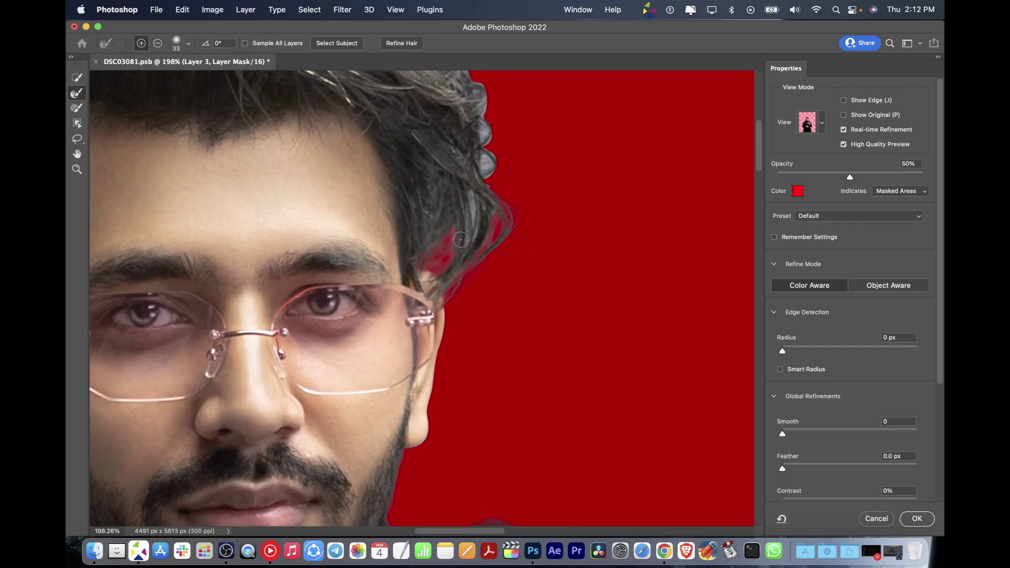
scroll(511, 203, up, 2)
scroll(508, 221, up, 2)
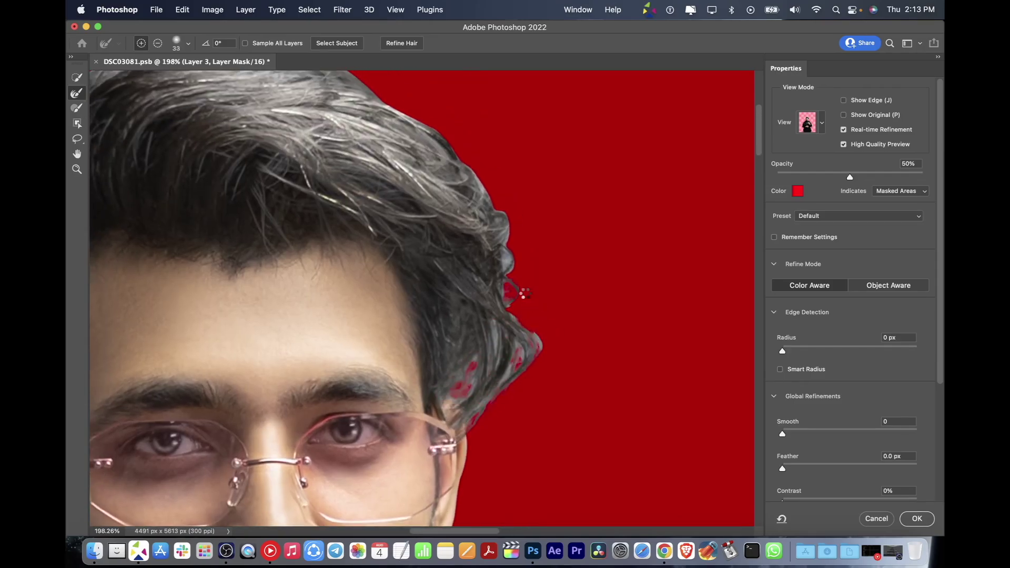
scroll(482, 156, up, 3)
key(bracketleft)
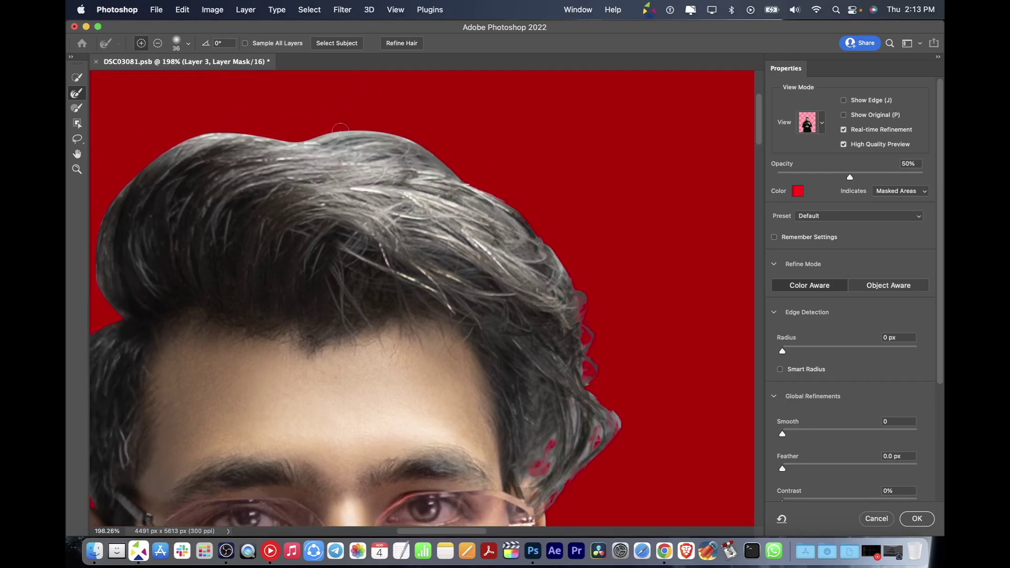
scroll(341, 118, down, 3)
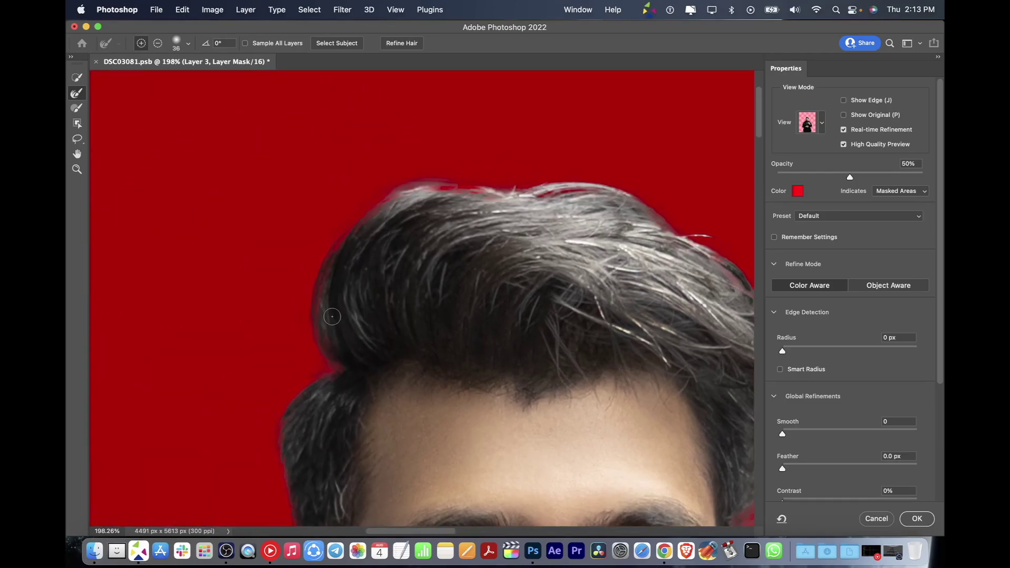
key(z)
mouse_move(420, 313)
mouse_down()
mouse_move(394, 314)
mouse_move(446, 315)
mouse_up()
key(r)
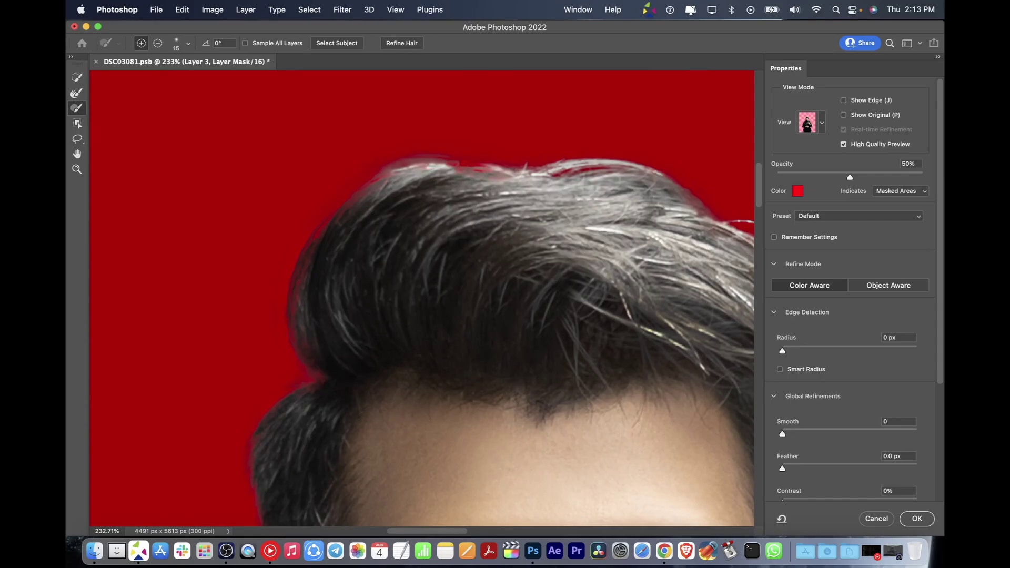
key(z)
drag(395, 173, 337, 173)
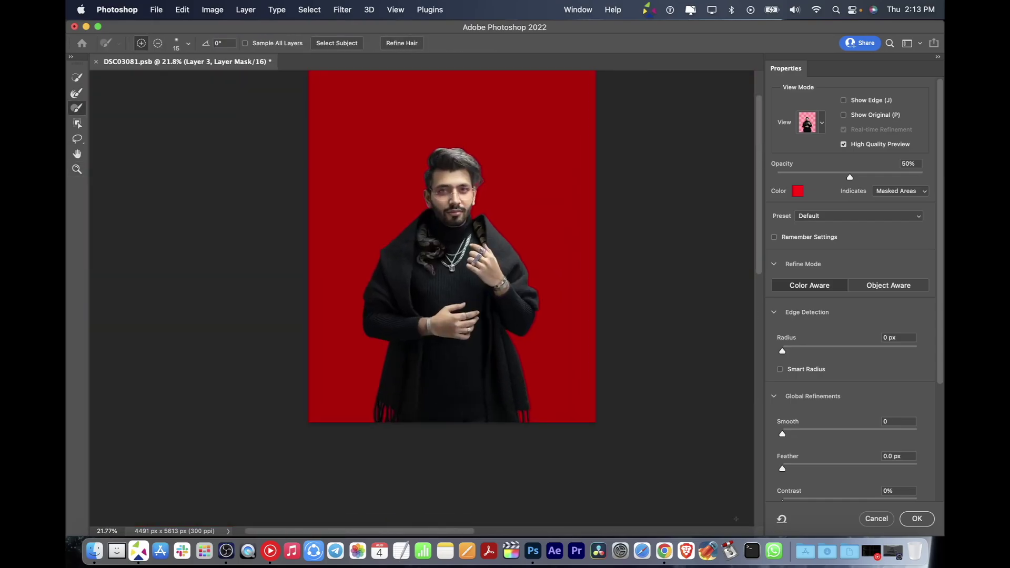
click(916, 518)
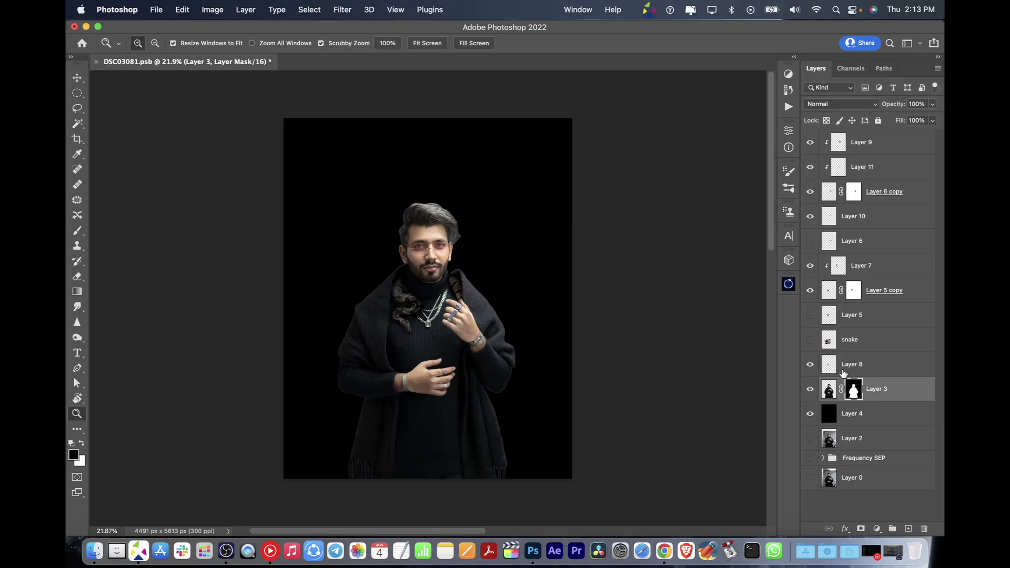
Step: Add a new layer below the man and draw a white radial gradient centred on his head
click(870, 418)
key(alt+shift+super+n)
key(g)
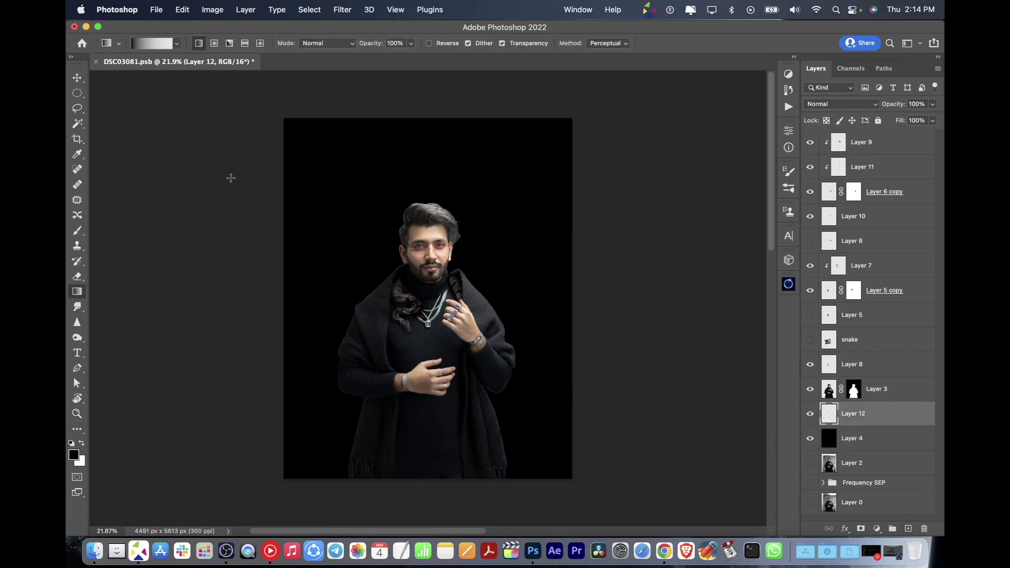
key(x)
key(super+minus)
drag(428, 248, 276, 131)
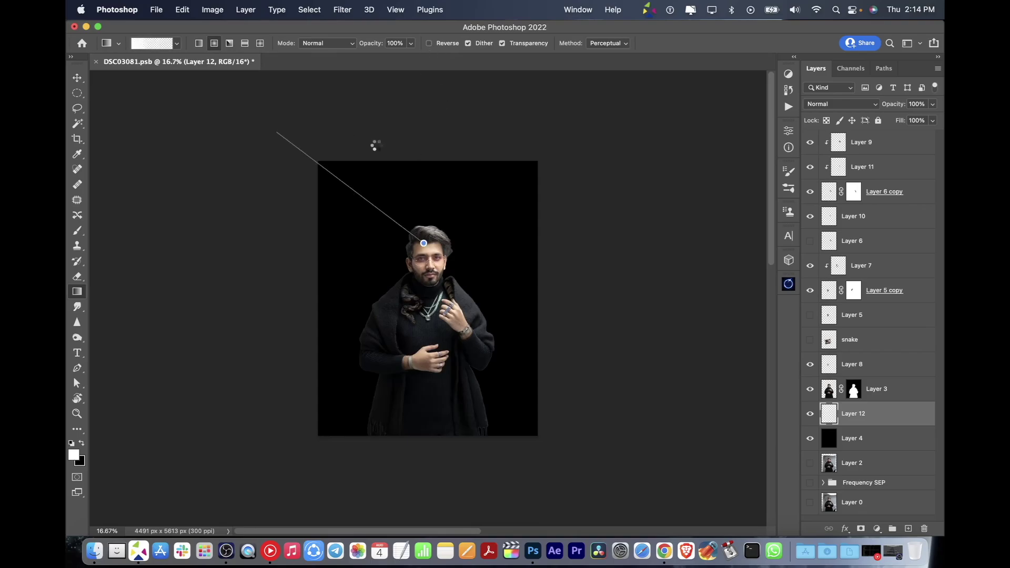
Step: Enlarge the glow to about 149% and soften it with a Gaussian Blur
key(super+t)
drag(516, 285, 549, 275)
key(Return)
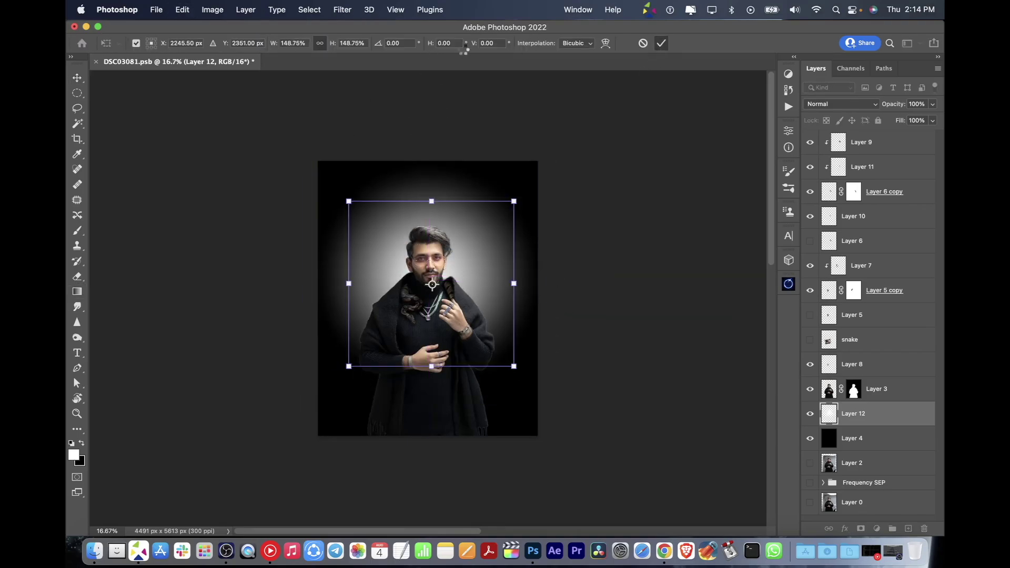
click(342, 10)
click(544, 205)
drag(675, 302, 716, 295)
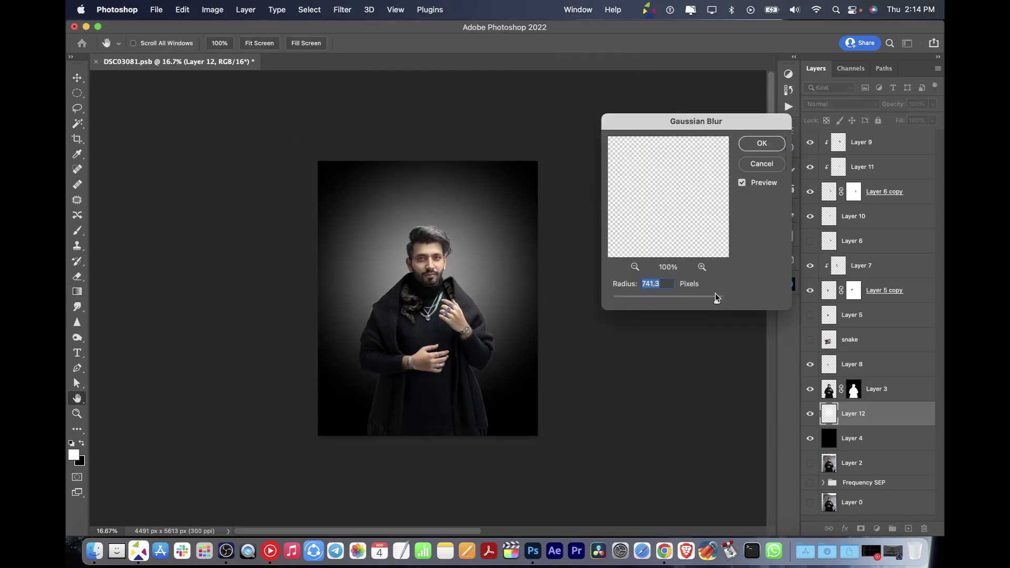
click(762, 143)
Step: Try 56% opacity on the glow, restore it to full opacity, and shrink the glow around the man
key(v)
key(5)
key(6)
key(0)
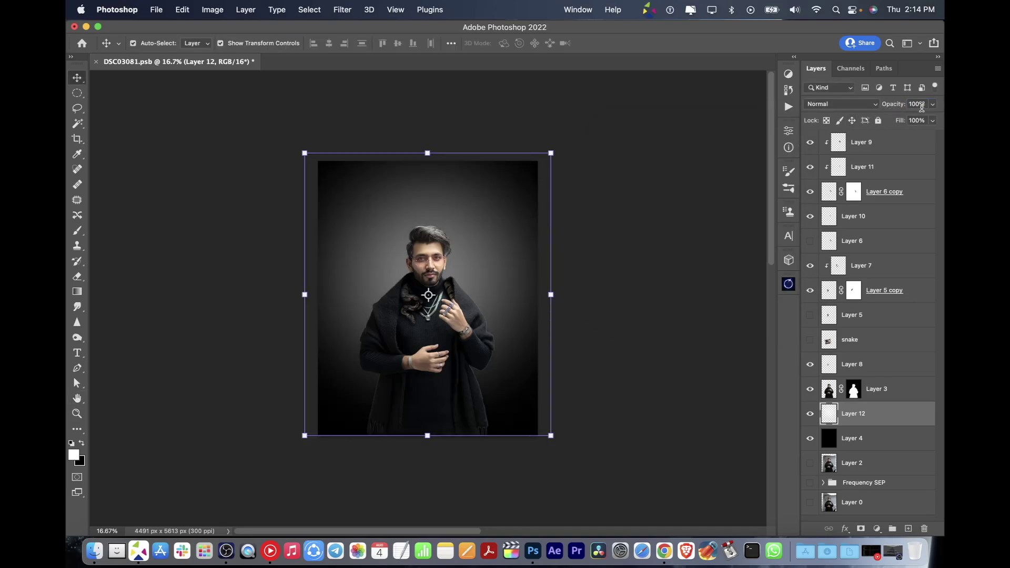
drag(550, 153, 515, 195)
key(Return)
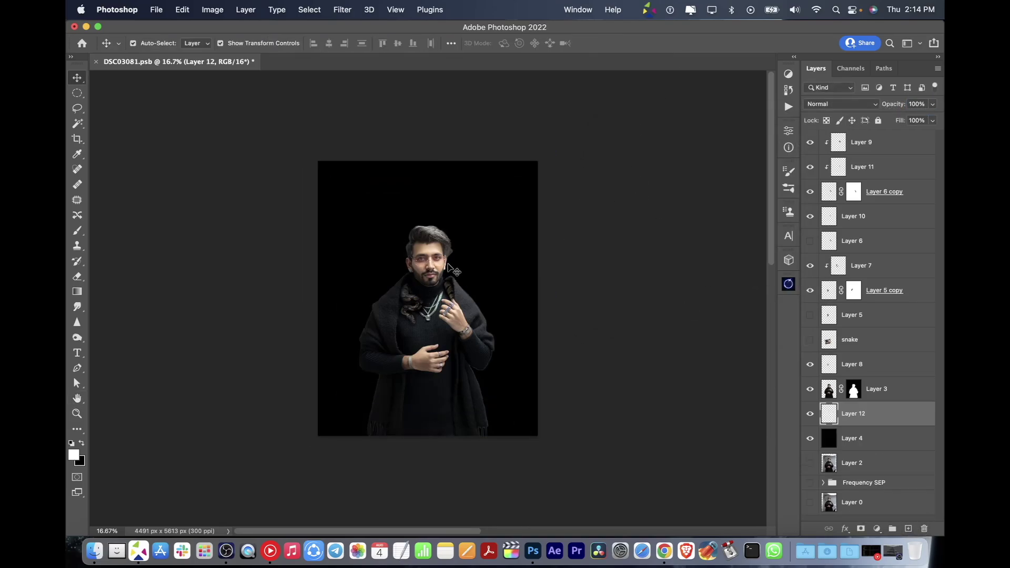
Step: Reapply Gaussian Blur to the glow with a 435.6-pixel radius
click(342, 10)
click(543, 206)
drag(710, 302, 709, 301)
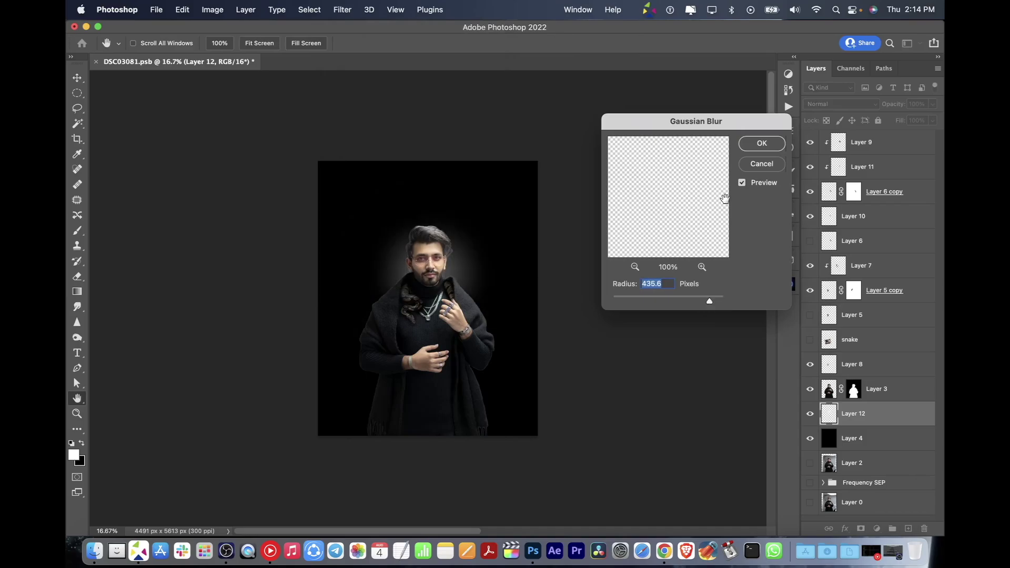
click(761, 143)
Step: Enlarge the glow around the man and reduce its opacity to 85%
key(v)
drag(552, 153, 582, 113)
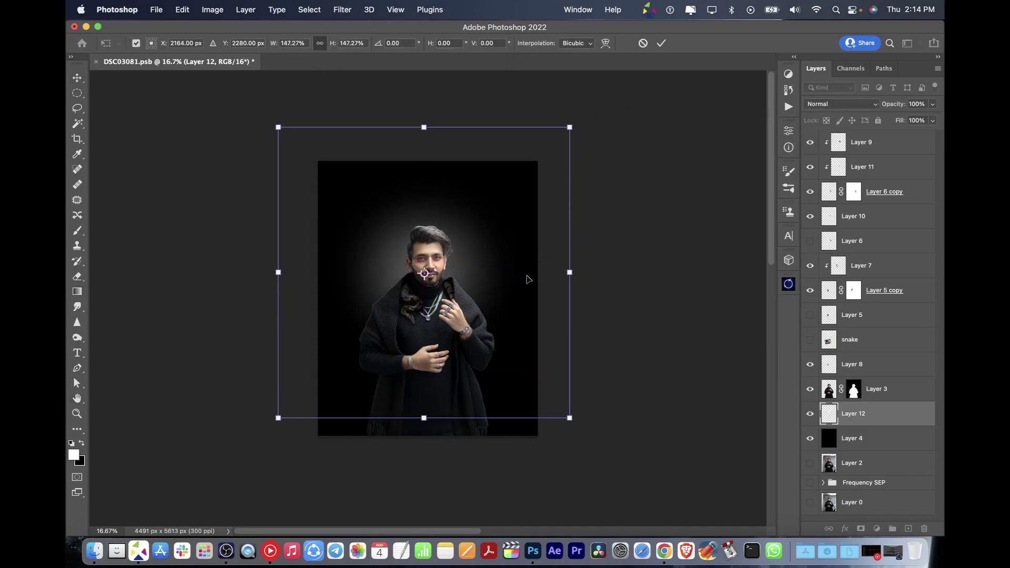
click(658, 42)
drag(915, 105, 900, 105)
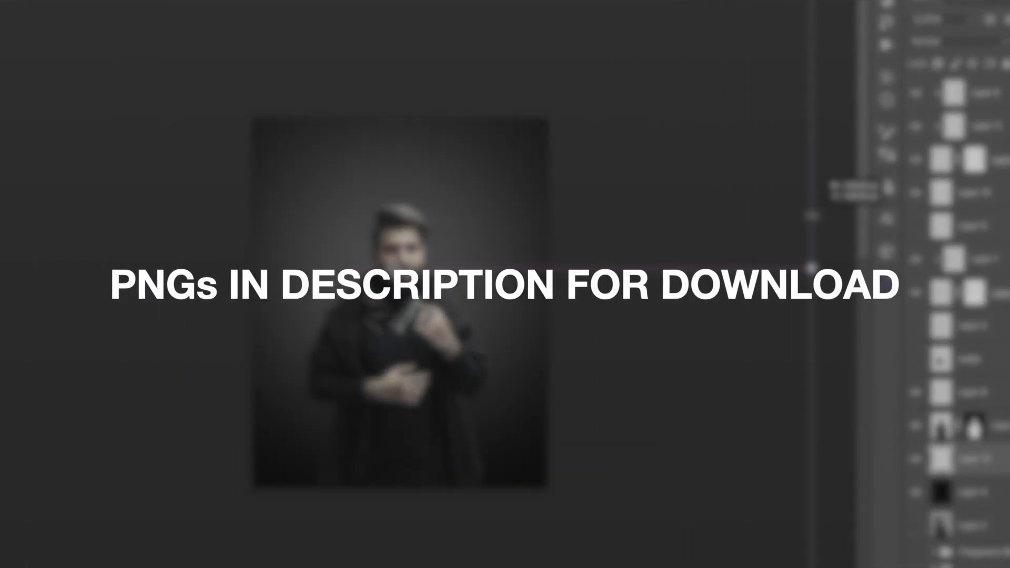
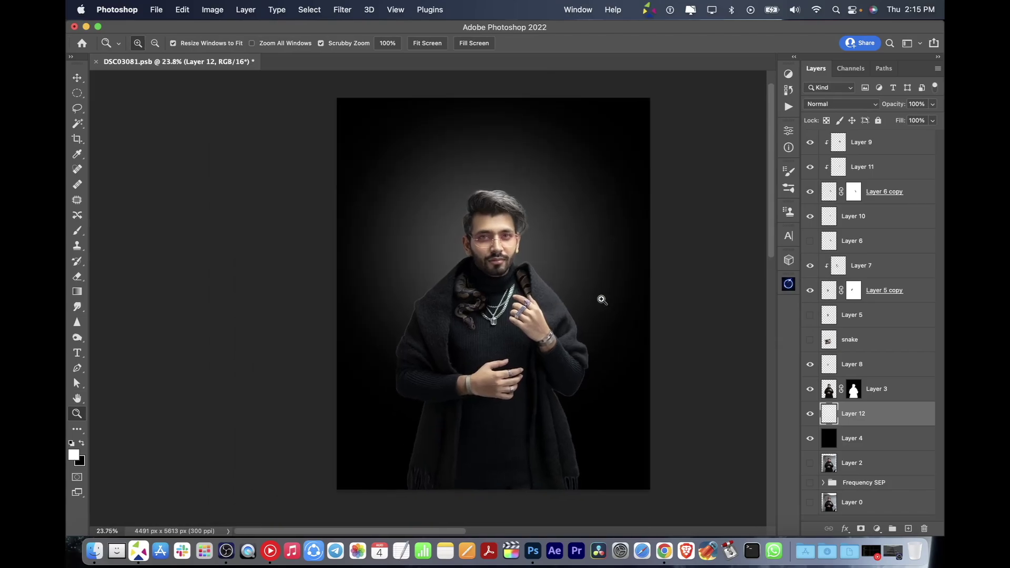
Step: Compare Layer 12 on and off, blend its halo with Blend If, and lower its Fill
click(810, 413)
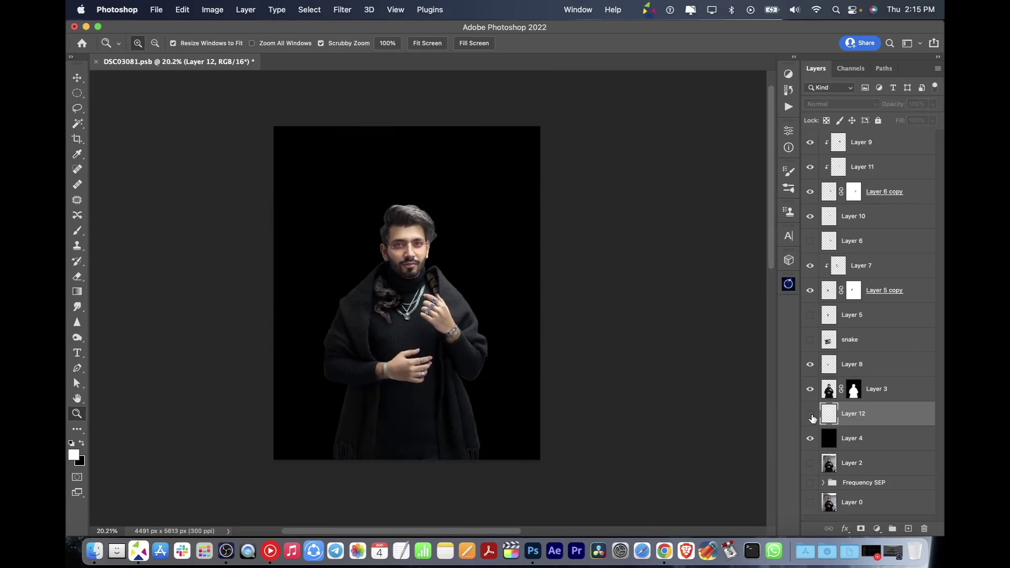
click(810, 413)
click(809, 414)
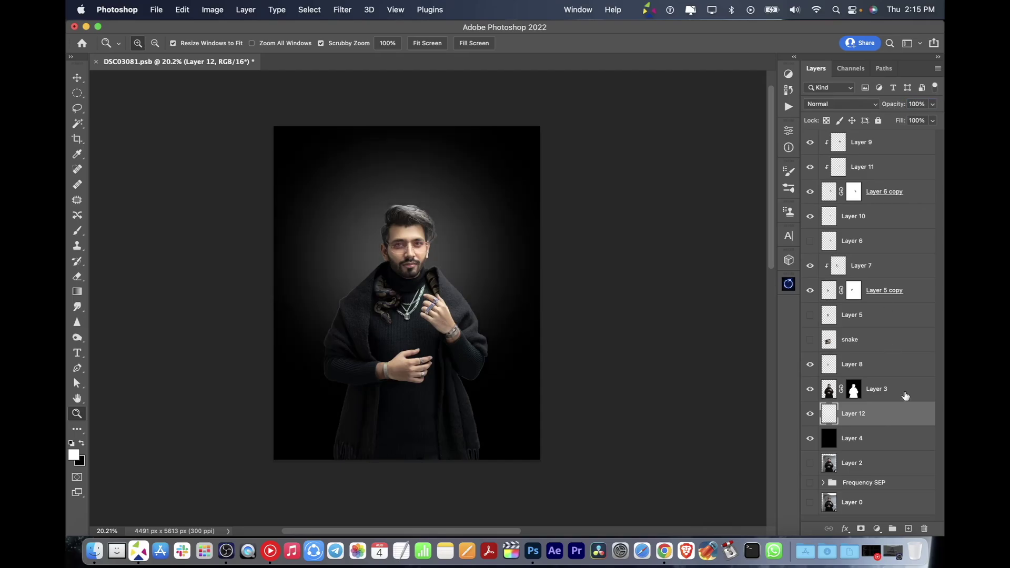
double_click(905, 413)
drag(647, 261, 663, 263)
click(900, 51)
drag(906, 121, 900, 122)
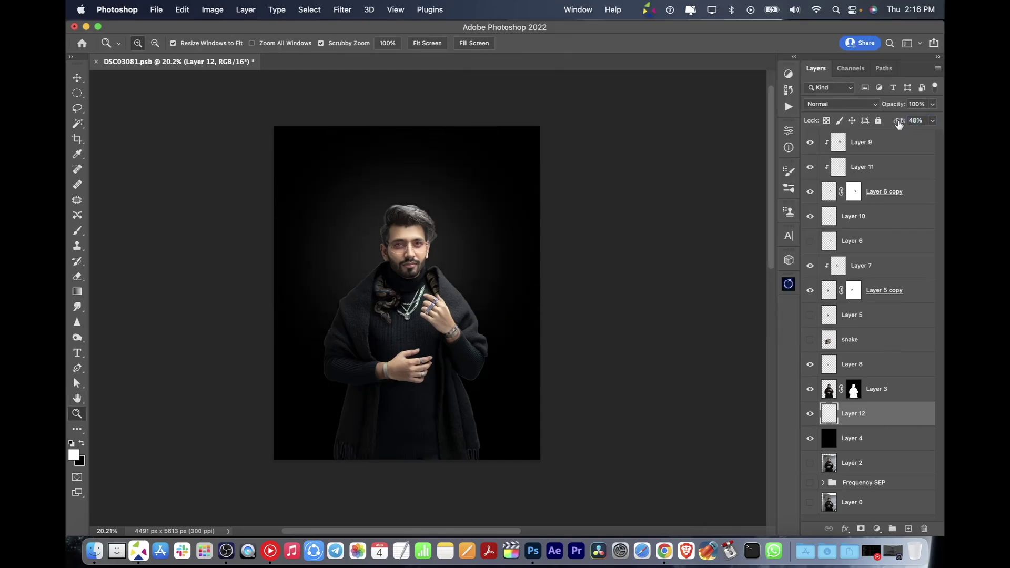
drag(636, 273, 610, 279)
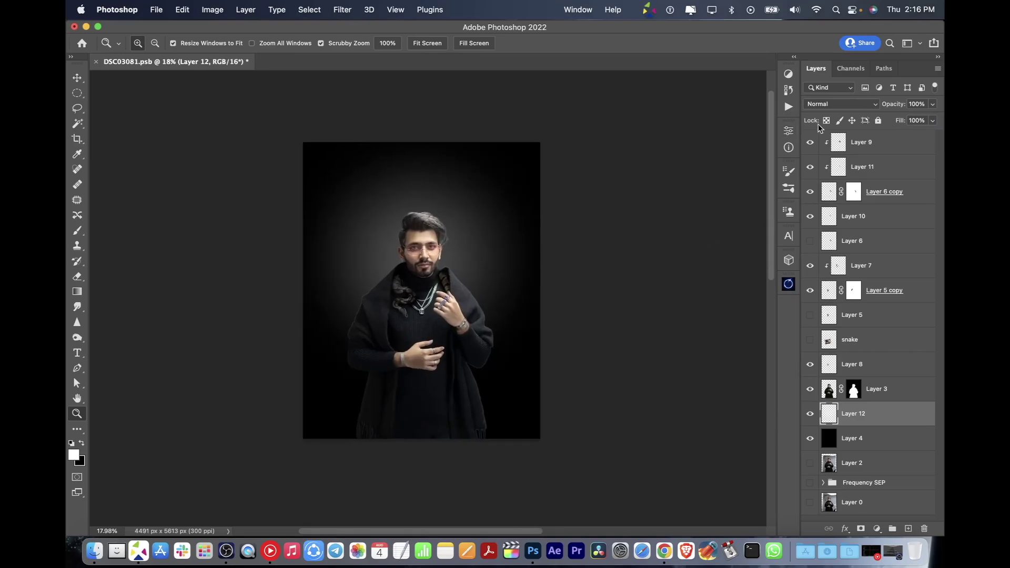
Step: Try a white glow around the head, undo it, and enlarge the halo with Free Transform
key(b)
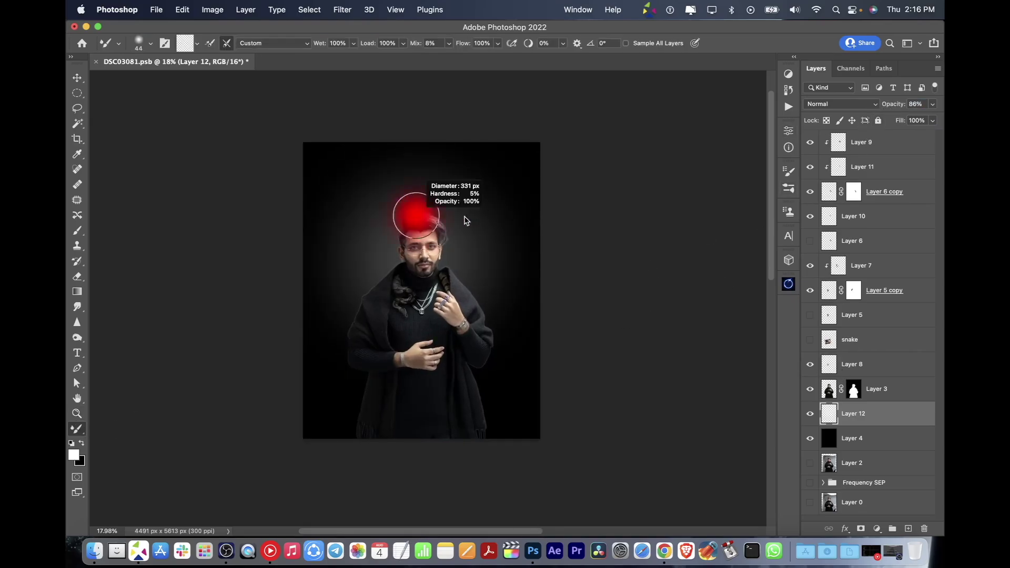
mouse_move(394, 214)
mouse_down()
mouse_move(354, 226)
mouse_move(463, 256)
mouse_move(389, 178)
mouse_up()
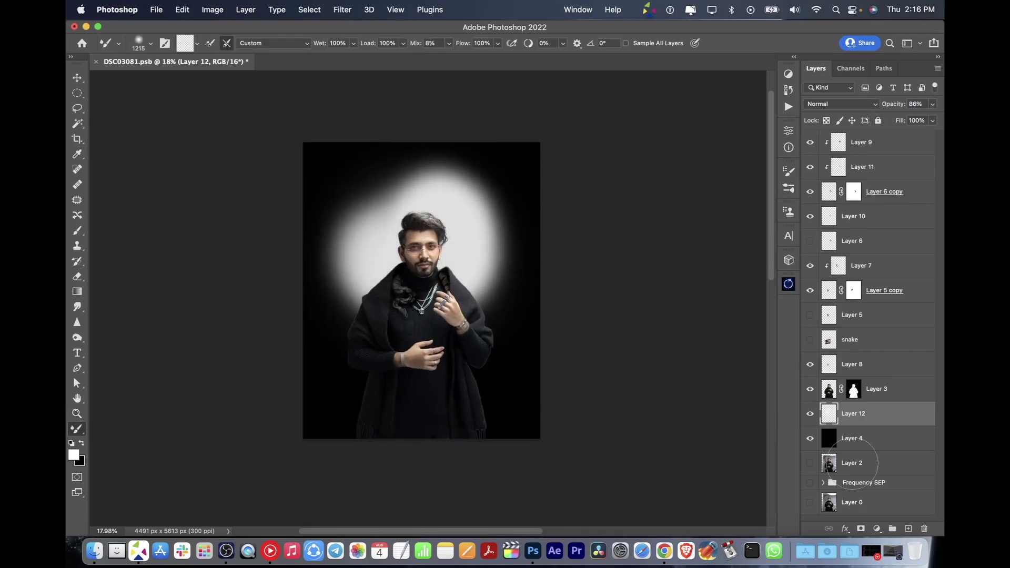
key(super+z)
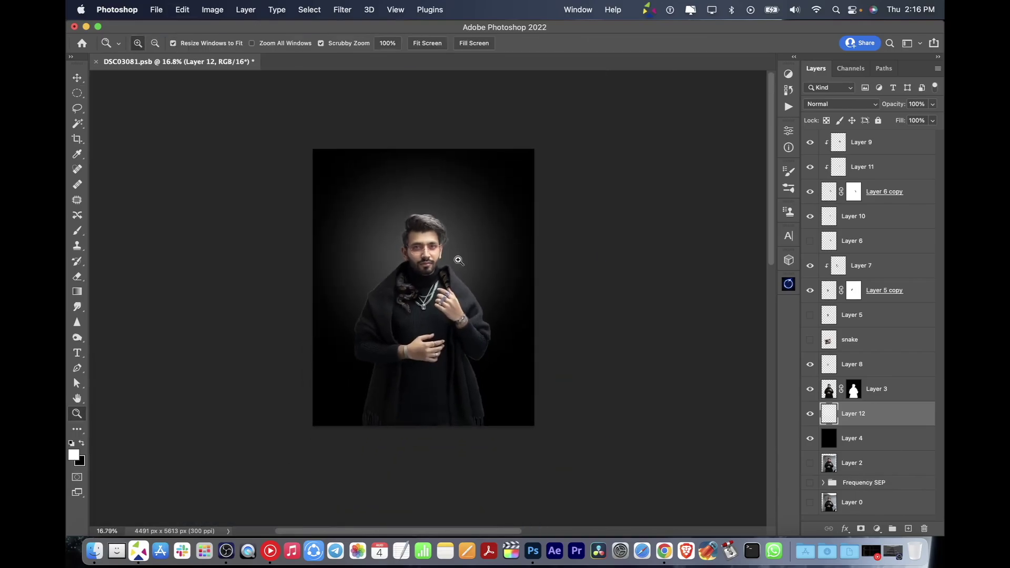
key(super+t)
drag(492, 326, 608, 258)
click(661, 43)
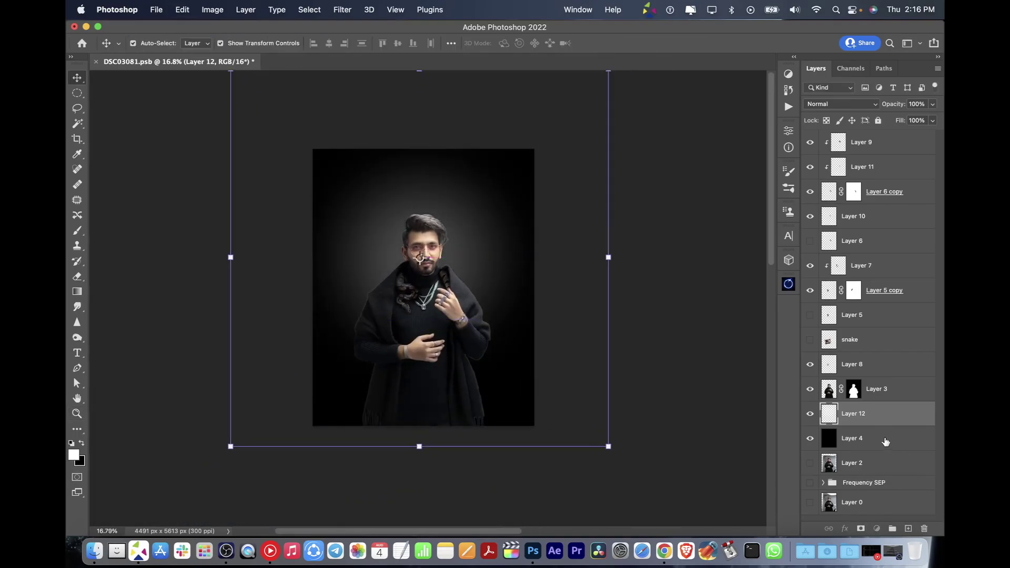
Step: Test a lower-opacity dark copy of the black layer, then remove it and zoom into the portrait
drag(852, 438, 852, 405)
drag(925, 103, 894, 104)
key(z)
drag(436, 246, 561, 315)
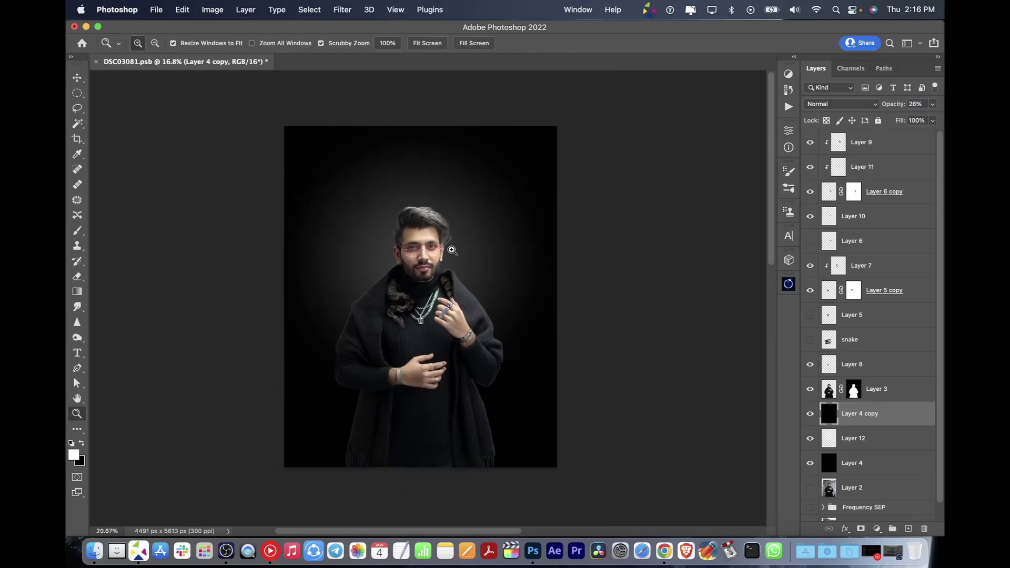
key(BackSpace)
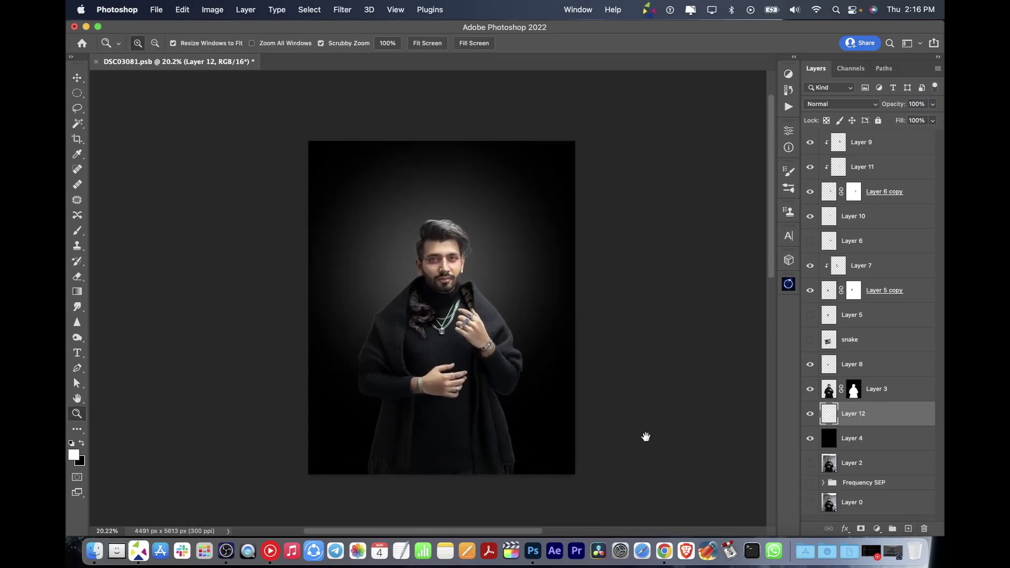
Step: Commit the placed chandelier and delete the extra hidden chandle layer
key(b)
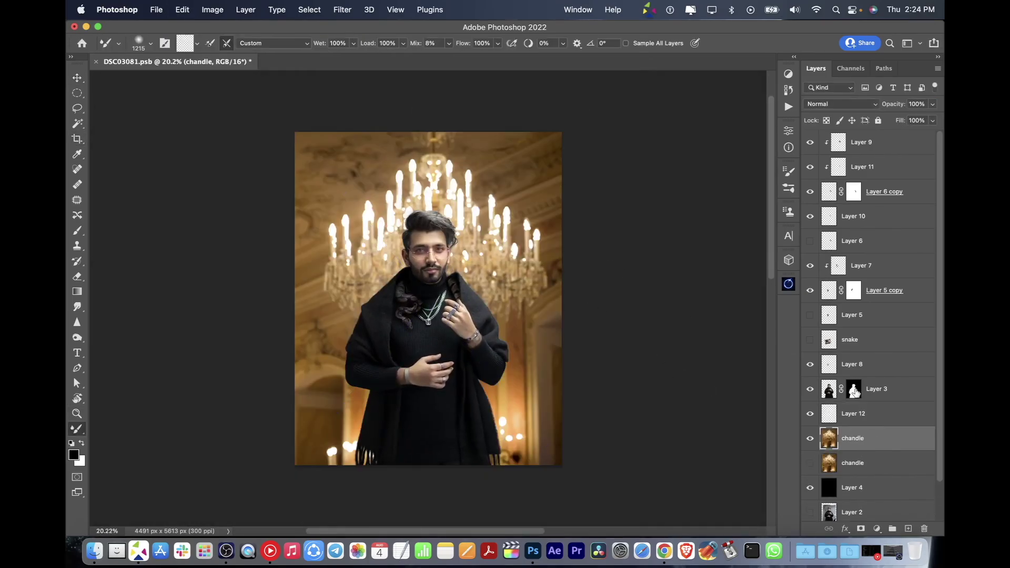
click(868, 462)
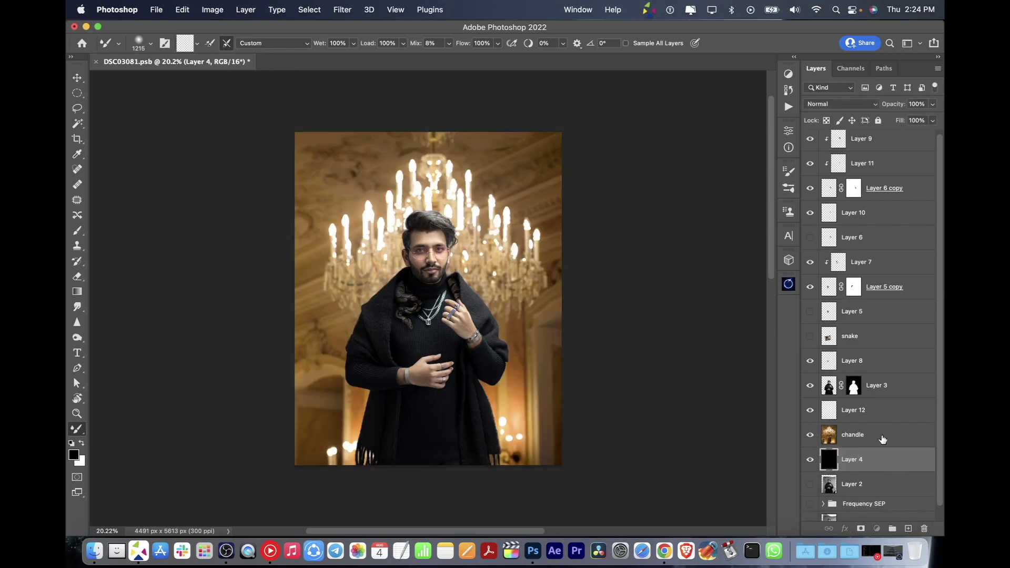
drag(882, 439, 883, 471)
key(ctrl+z)
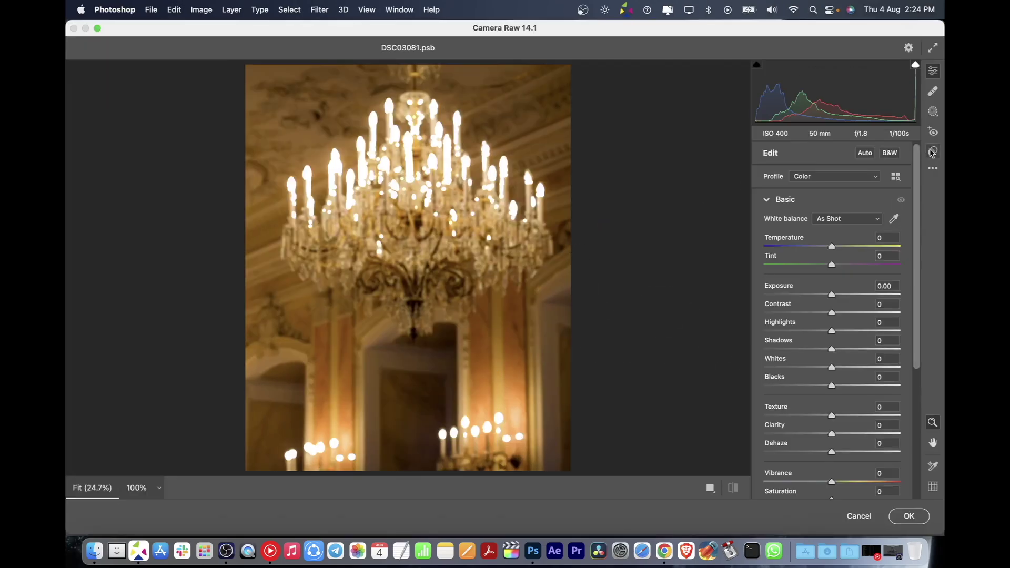
Step: In Camera Raw, set Vignetting to -40 with a wider midpoint and curve Lights to +7
click(777, 198)
click(788, 361)
drag(831, 366, 804, 365)
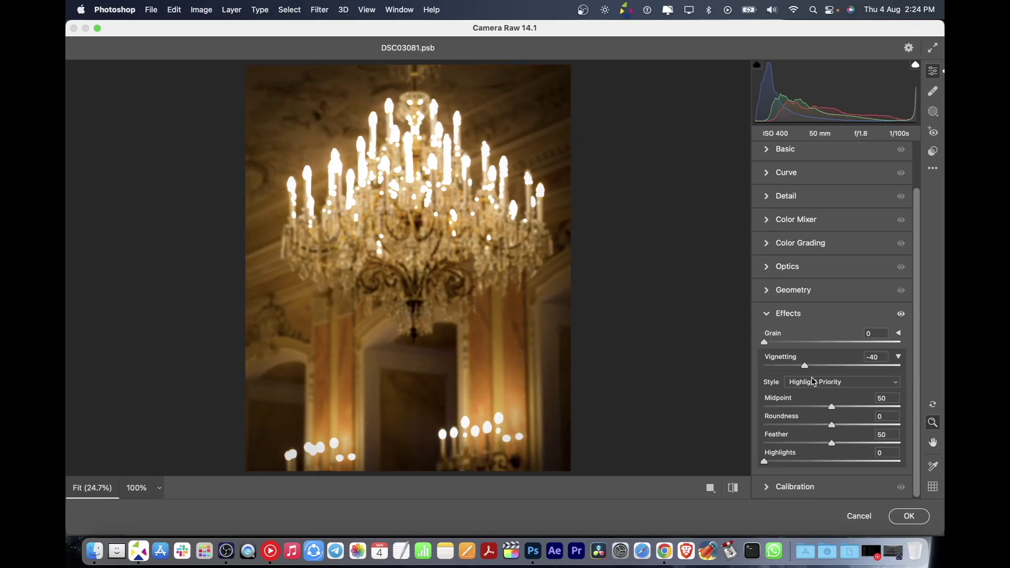
drag(831, 406, 836, 411)
click(788, 313)
click(786, 245)
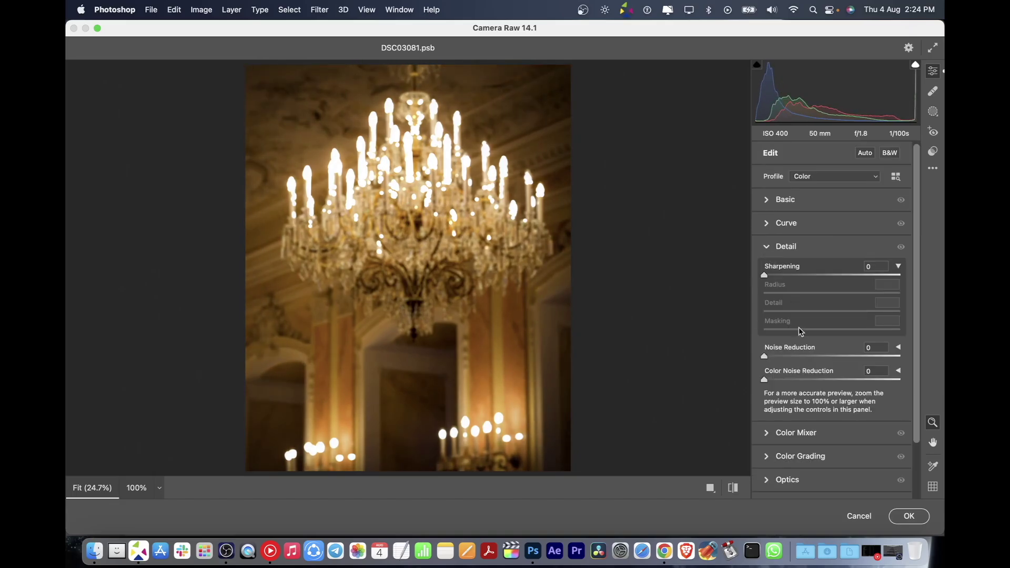
drag(764, 330, 840, 331)
click(786, 222)
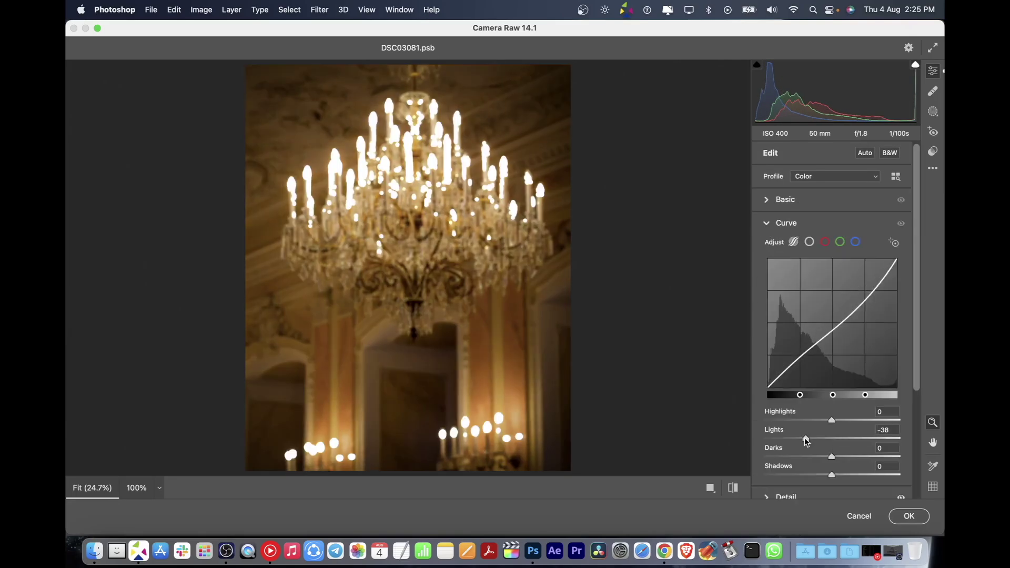
drag(831, 438, 837, 439)
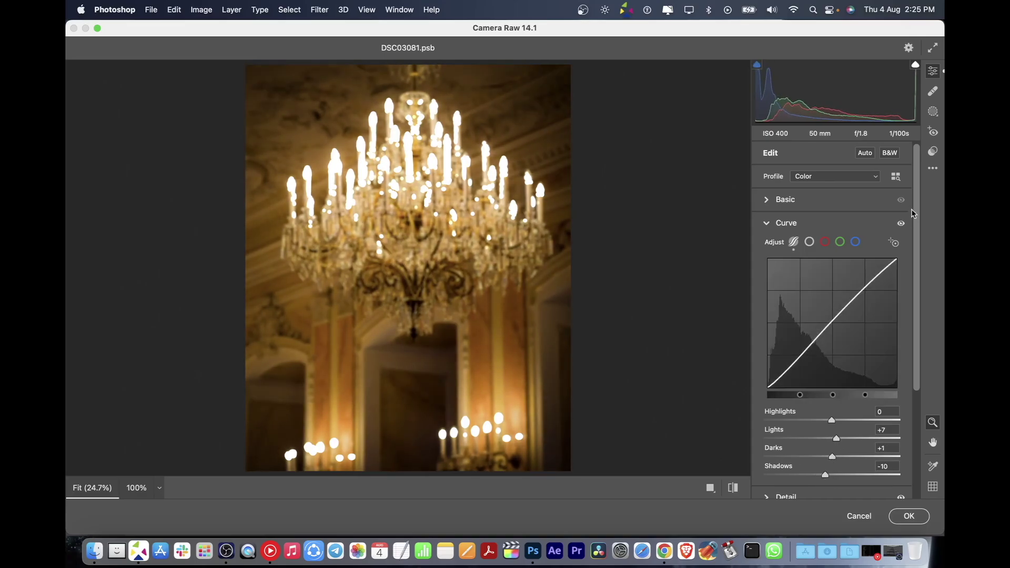
Step: Add linear gradient masks over the bottom and top with Highlights -100, then apply
click(932, 111)
click(800, 245)
drag(417, 279, 419, 452)
drag(830, 431, 764, 431)
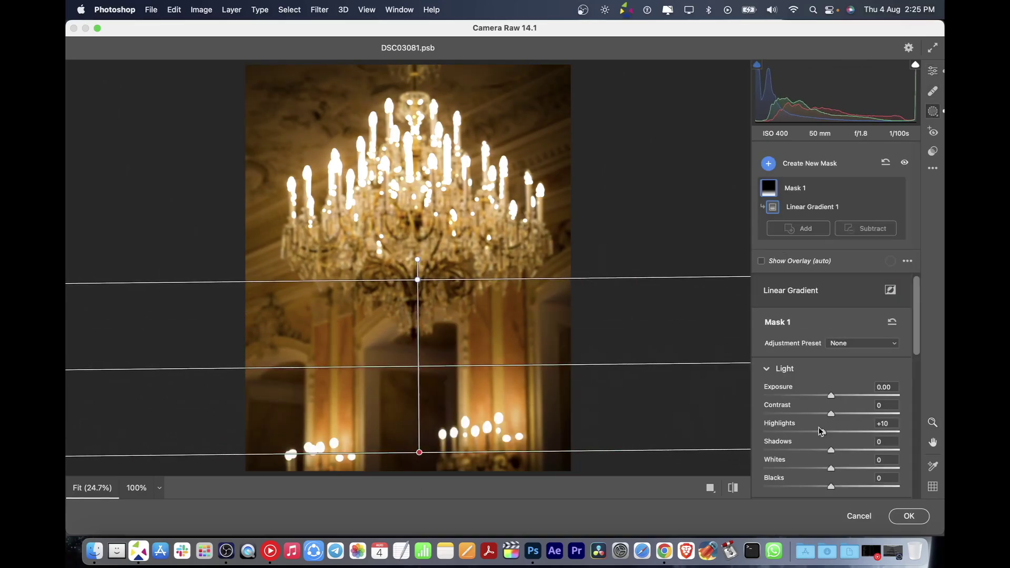
drag(830, 395, 823, 395)
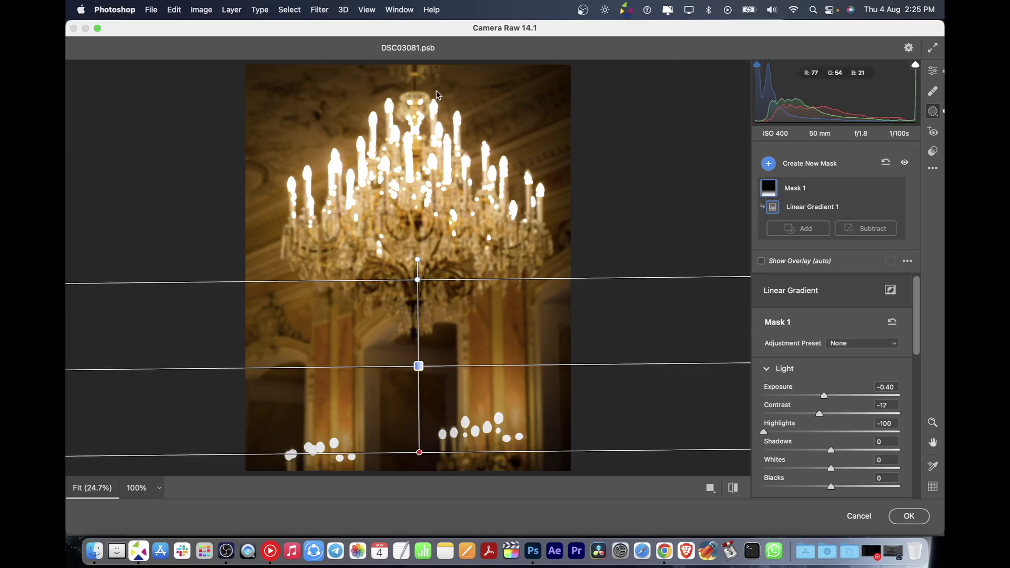
click(798, 228)
click(836, 279)
drag(417, 211, 416, 70)
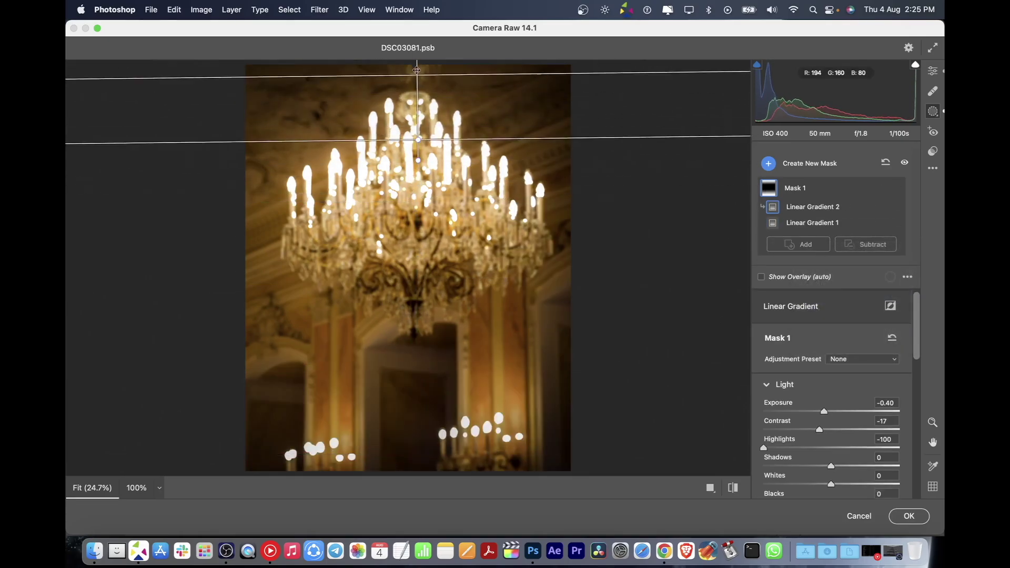
key(Return)
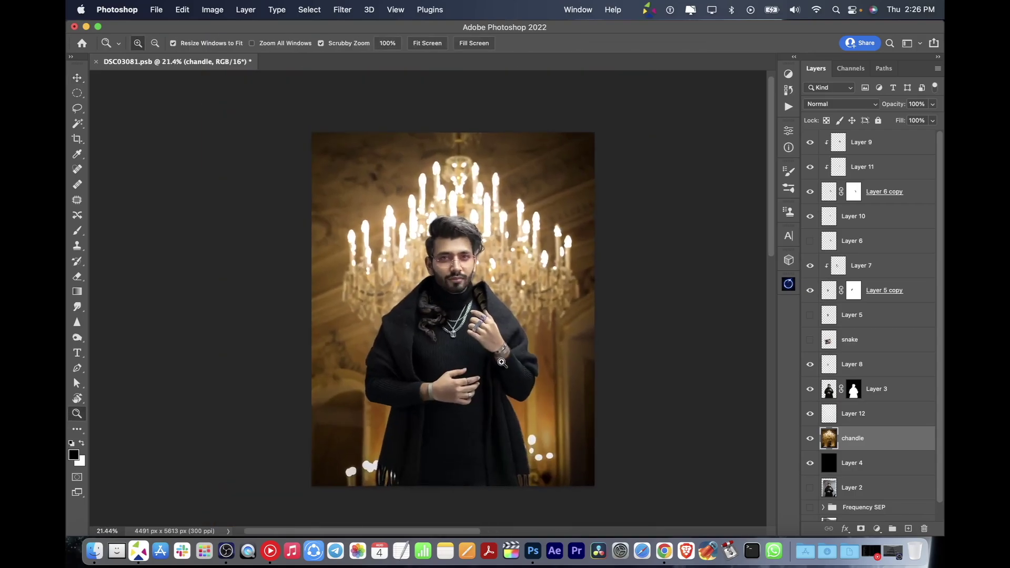
Step: Shape the curve with a darker shadow point and a brighter highlight point
drag(705, 245, 711, 251)
drag(731, 218, 731, 215)
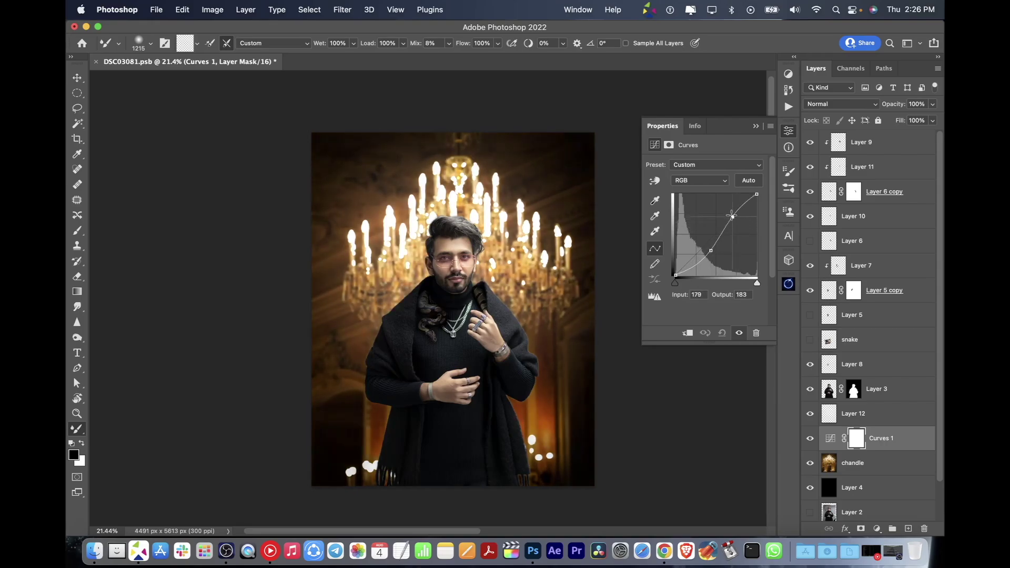
drag(710, 250, 707, 250)
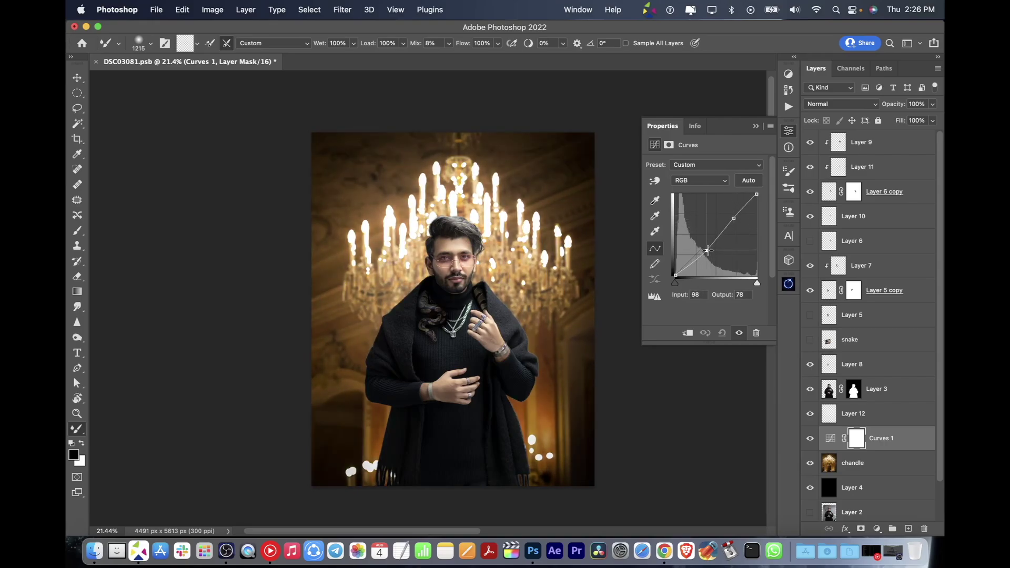
click(759, 127)
Step: Enlarge the chandle background layer slightly with Free Transform
key(alt+bracketleft)
key(ctrl+t)
drag(307, 314, 295, 314)
click(661, 43)
key(z)
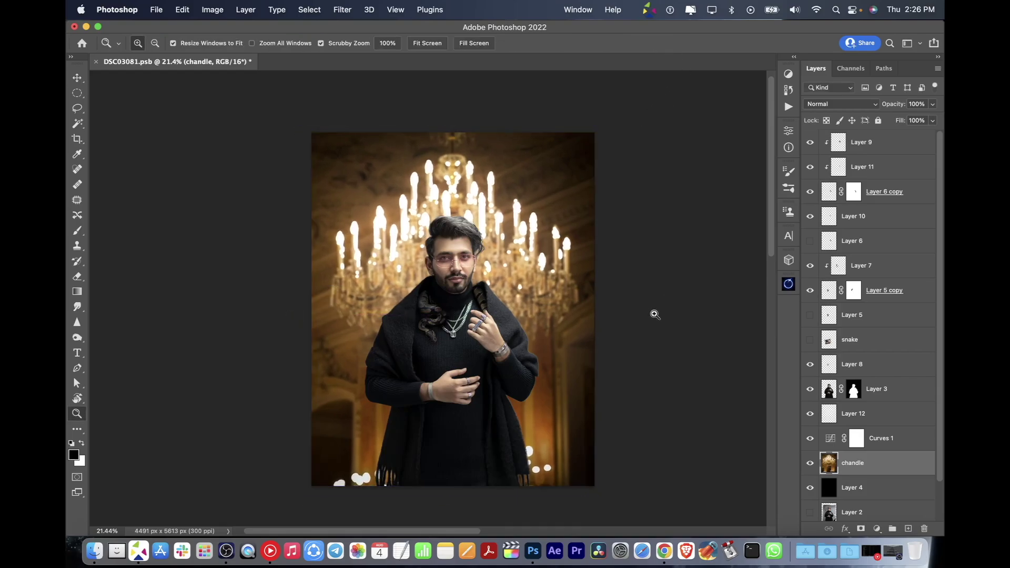
Step: Add a Curves 2 adjustment clipped to Layer 3 and set a white painting brush
click(876, 389)
click(788, 284)
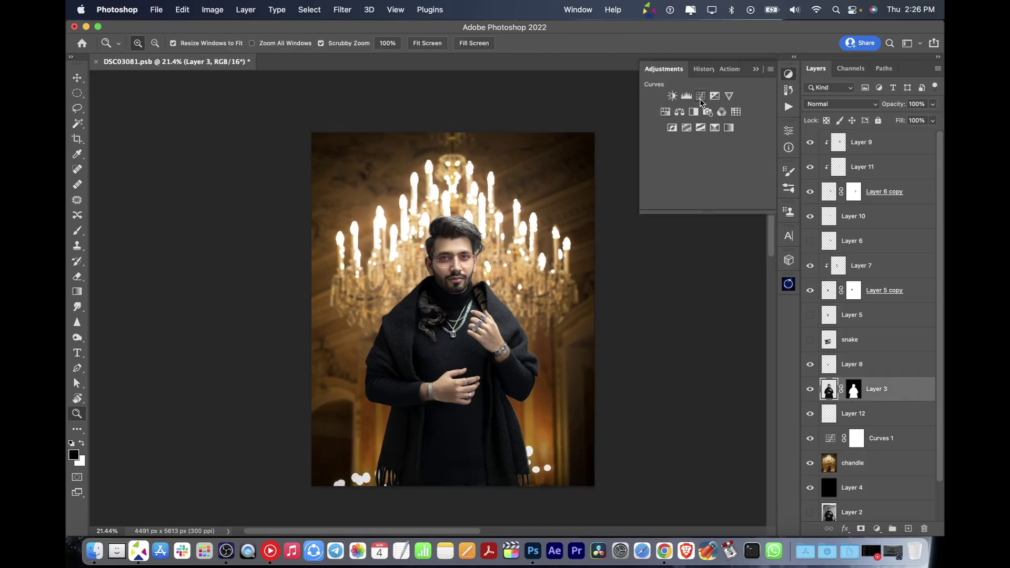
click(669, 101)
key(ctrl+alt+g)
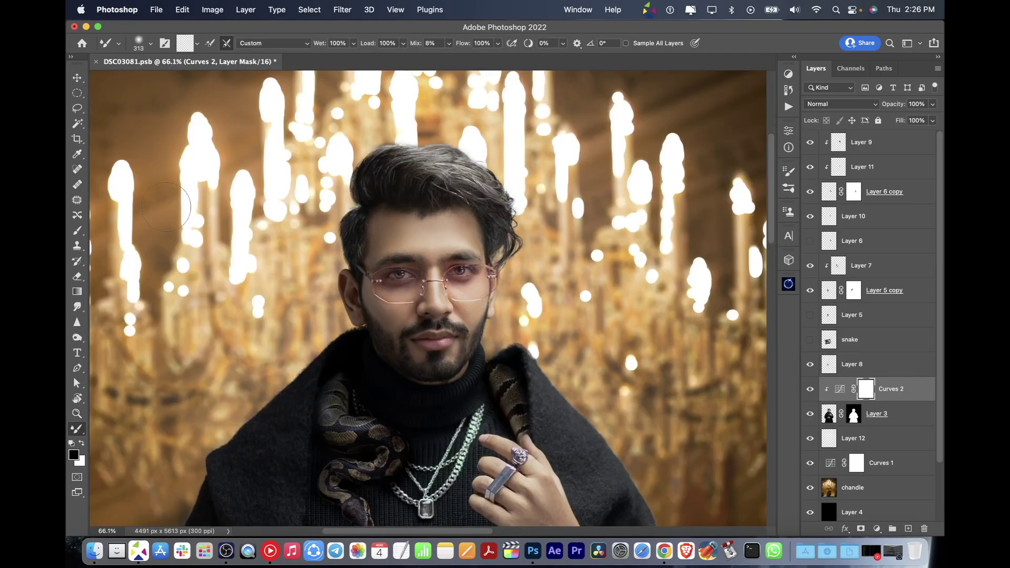
key(shift+b)
key(x)
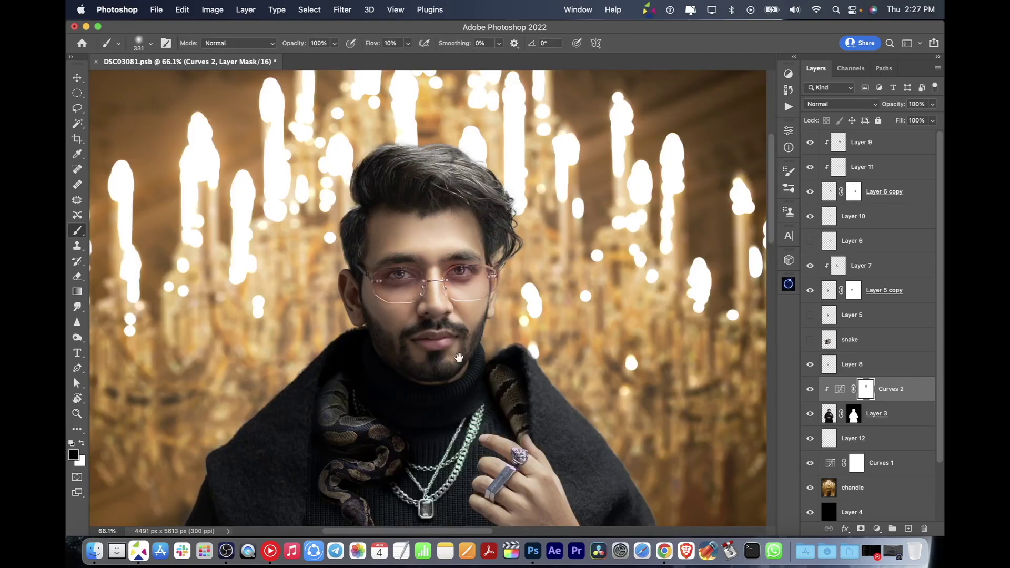
Step: Save the document and zoom out to review the whole composite
drag(458, 358, 426, 352)
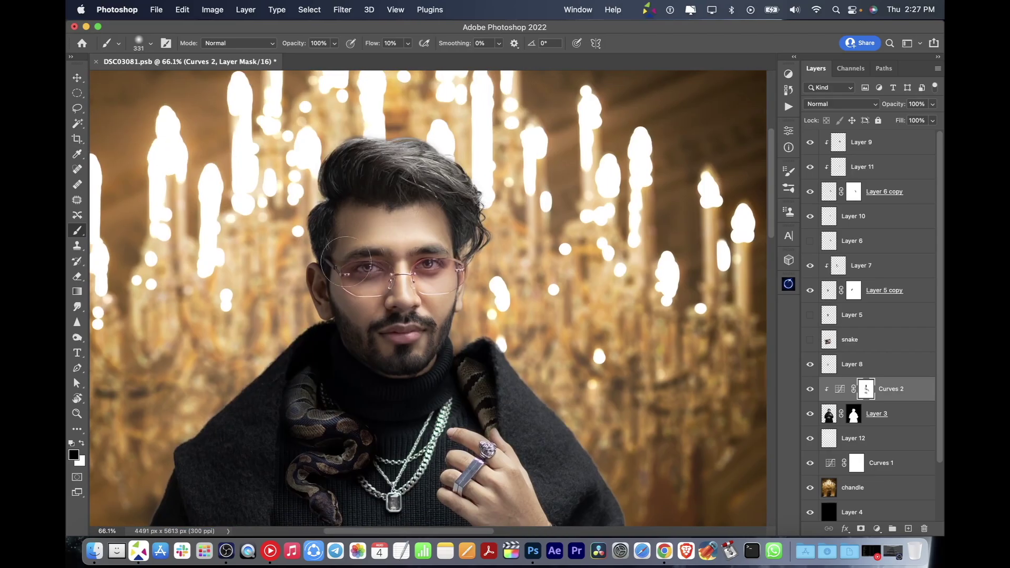
key(ctrl+s)
key(z)
drag(346, 261, 559, 326)
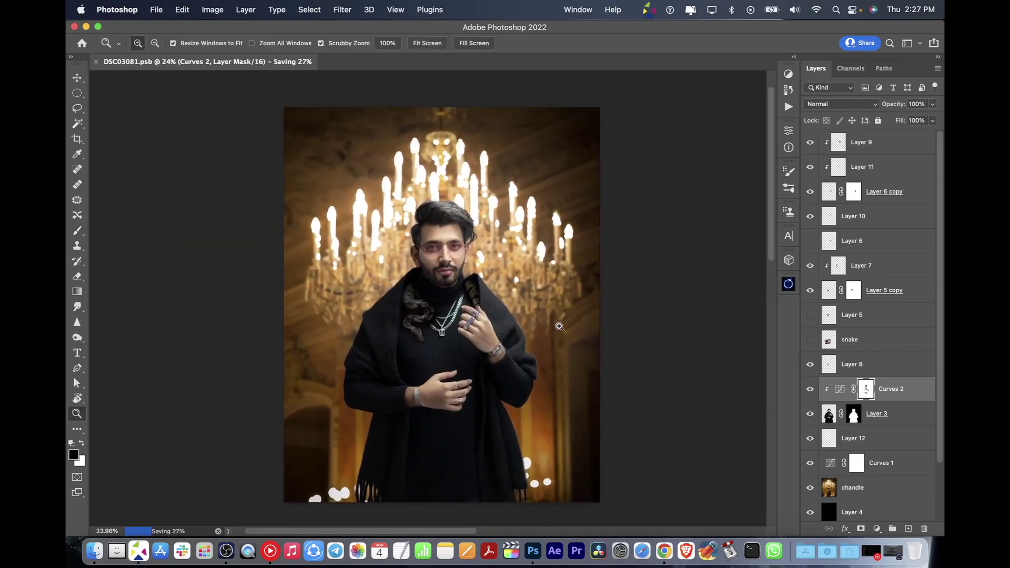
Step: Add a new layer above Layer 12 and paint white smoke along the lower right
click(862, 438)
key(ctrl+shift+alt+n)
key(b)
click(150, 43)
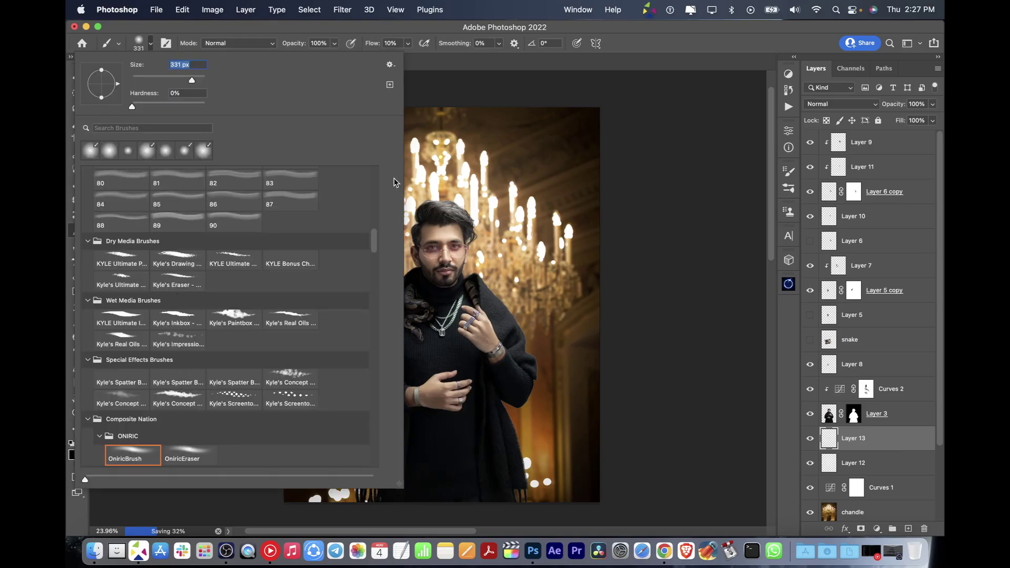
scroll(374, 270, down, 3)
scroll(373, 271, down, 5)
click(247, 317)
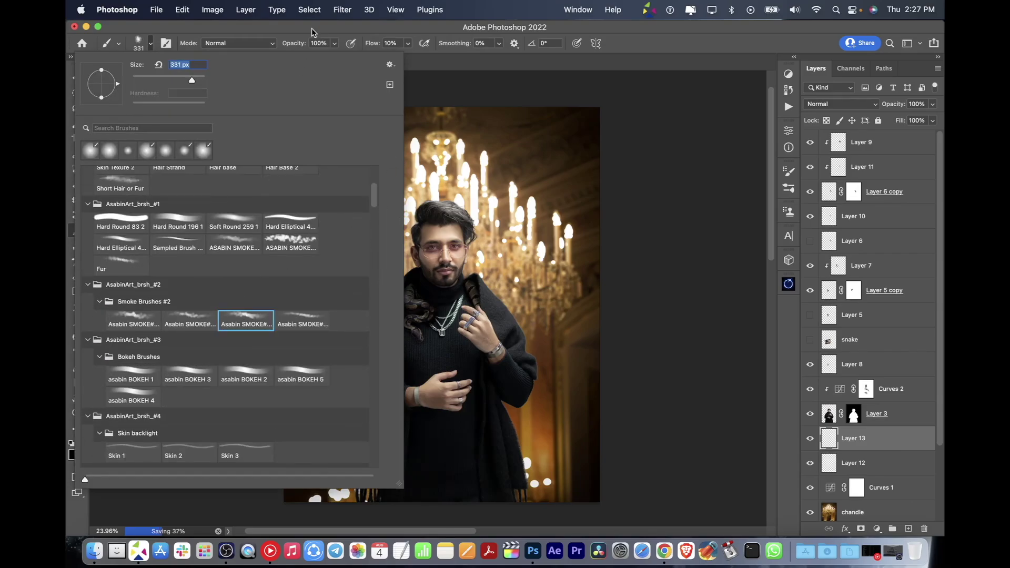
key(Return)
key(x)
drag(316, 484, 642, 347)
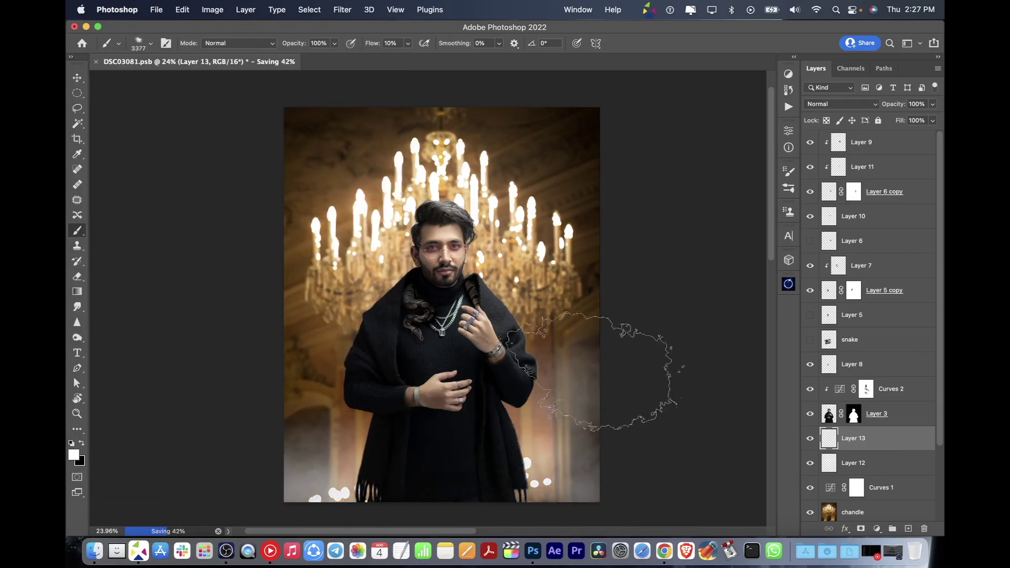
Step: Zoom out to the whole canvas, undoing an accidental shift of the smoke layer
key(z)
drag(471, 435, 442, 435)
key(v)
drag(457, 400, 480, 424)
key(ctrl+z)
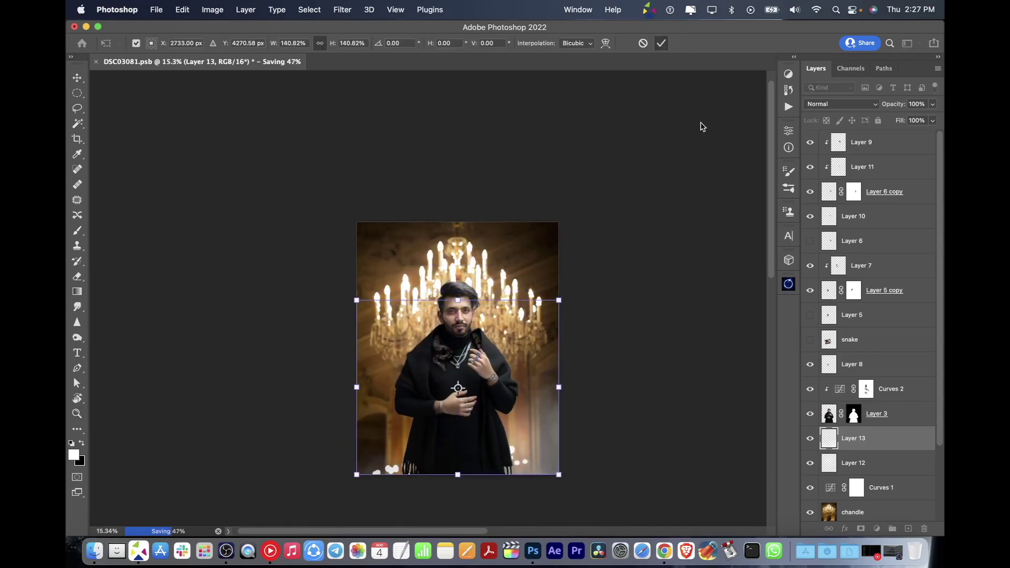
Step: Paint more smoke on a new layer above Layer 8, enlarge it to about 122%, and shift it left
click(852, 364)
click(909, 529)
key(b)
drag(368, 463, 526, 452)
key(z)
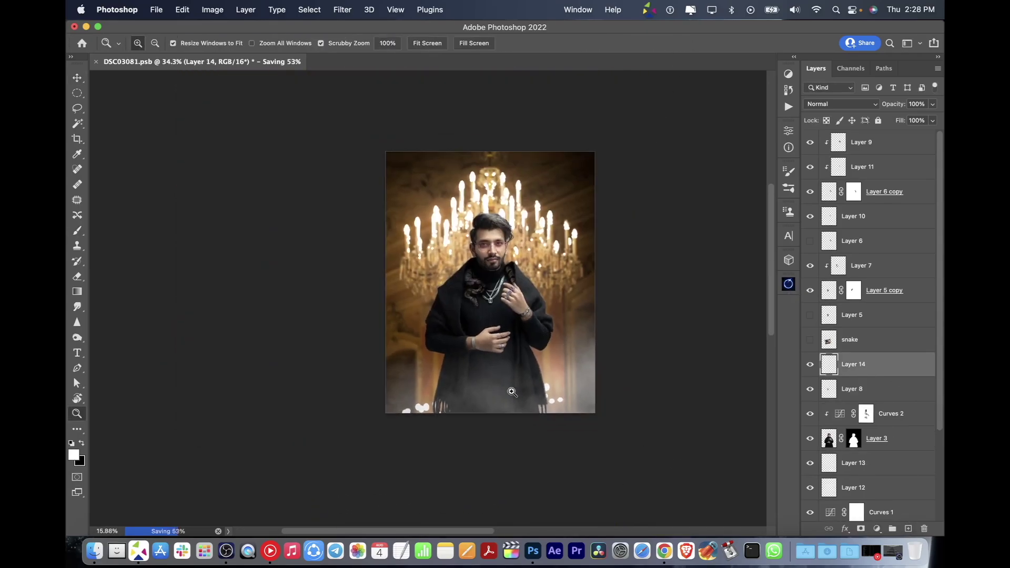
key(ctrl+t)
drag(581, 291, 631, 260)
drag(598, 366, 581, 368)
Step: Set Layer 13's opacity to 24%
click(864, 458)
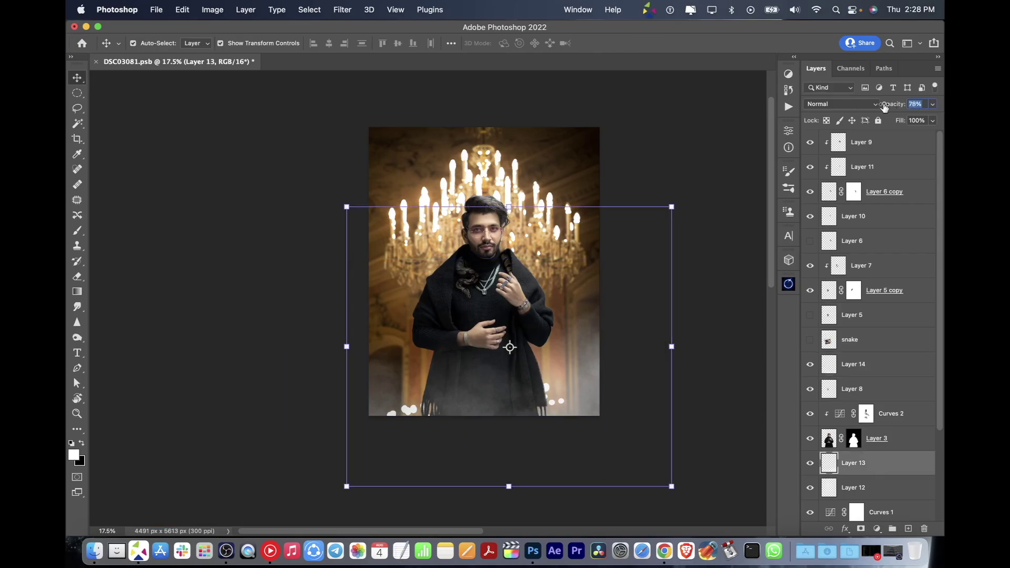
key(z)
scroll(521, 199, up, 1)
scroll(521, 199, up, 10)
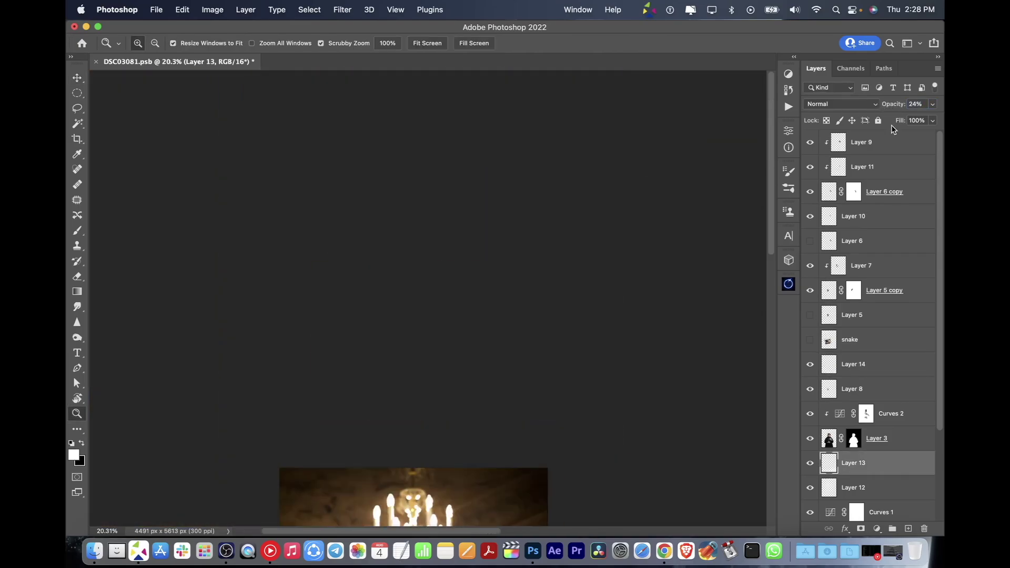
scroll(473, 237, down, 8)
Step: Create empty Layer 15 at the top of the stack and pick a brush preset
key(ctrl+shift+alt+n)
scroll(433, 263, up, 5)
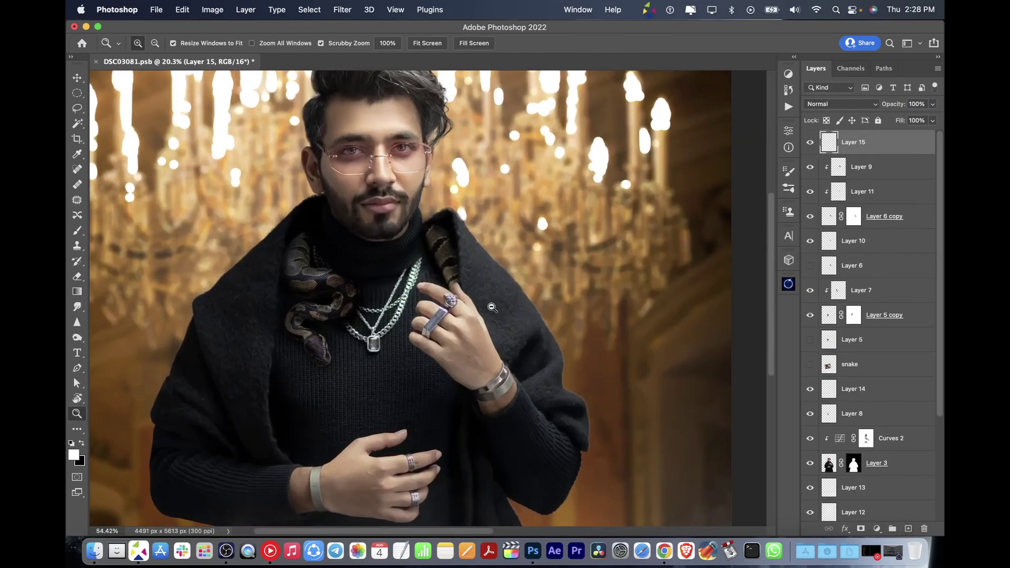
scroll(433, 263, down, 3)
scroll(433, 263, up, 3)
key(b)
right_click(250, 264)
Step: Set Layer 15 to Color blend mode and choose a gold foreground colour
double_click(234, 213)
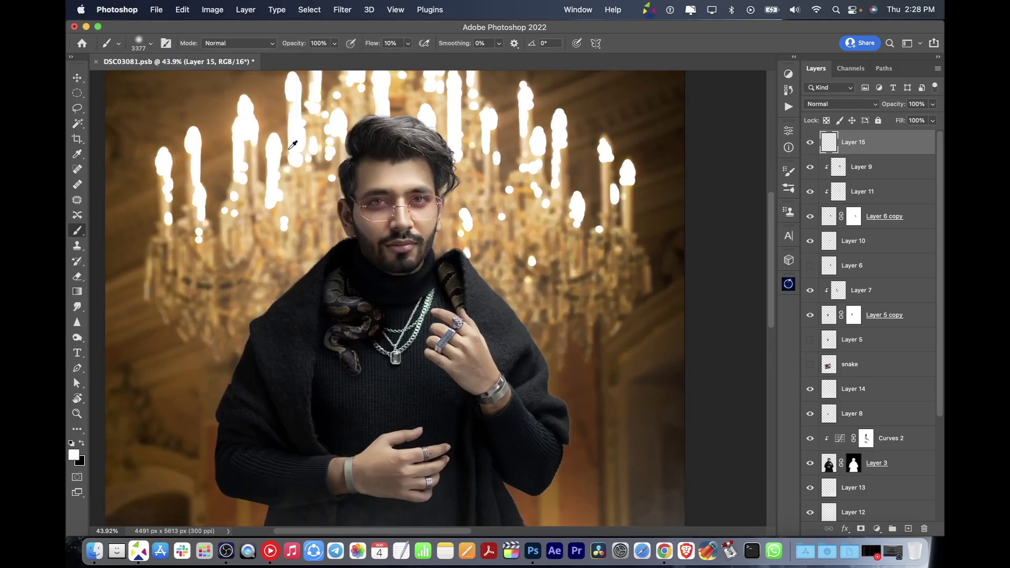
click(841, 103)
click(836, 427)
scroll(447, 339, up, 5)
click(74, 454)
click(829, 135)
Step: Paint the silver ring and the purple ring gold
key(bracketleft)
key(bracketleft)
key(bracketleft)
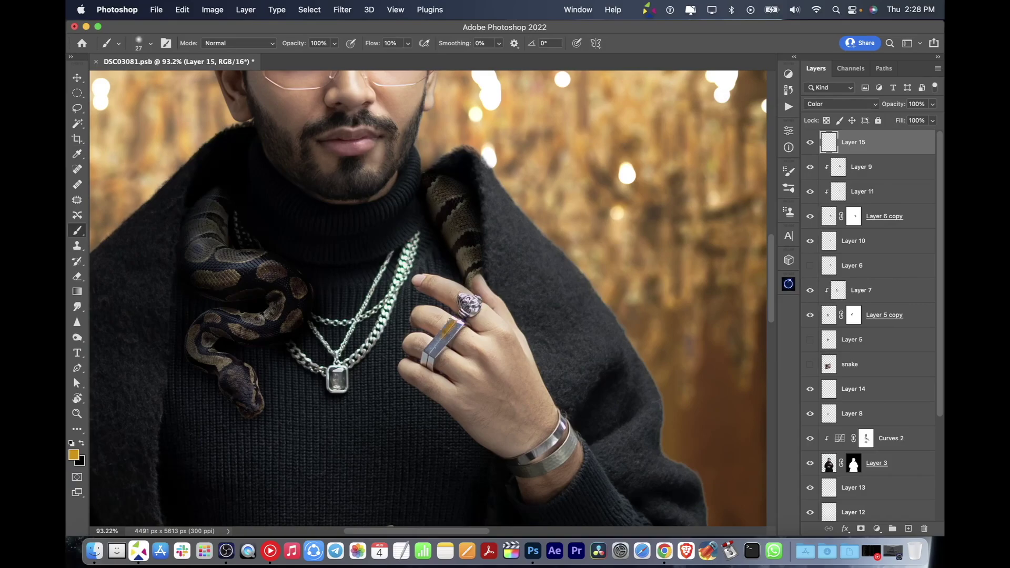
drag(445, 335, 453, 320)
key(shift+0)
scroll(441, 342, up, 4)
key(bracketleft)
key(bracketleft)
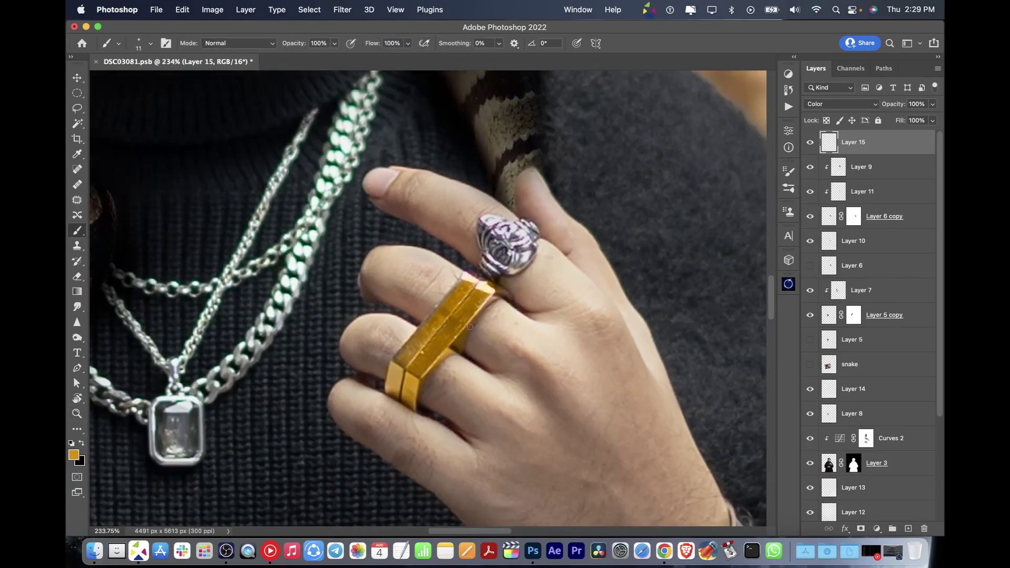
key(bracketright)
key(bracketright)
key(bracketleft)
key(bracketleft)
scroll(488, 301, right, 2)
key(bracketright)
key(bracketright)
drag(466, 230, 463, 246)
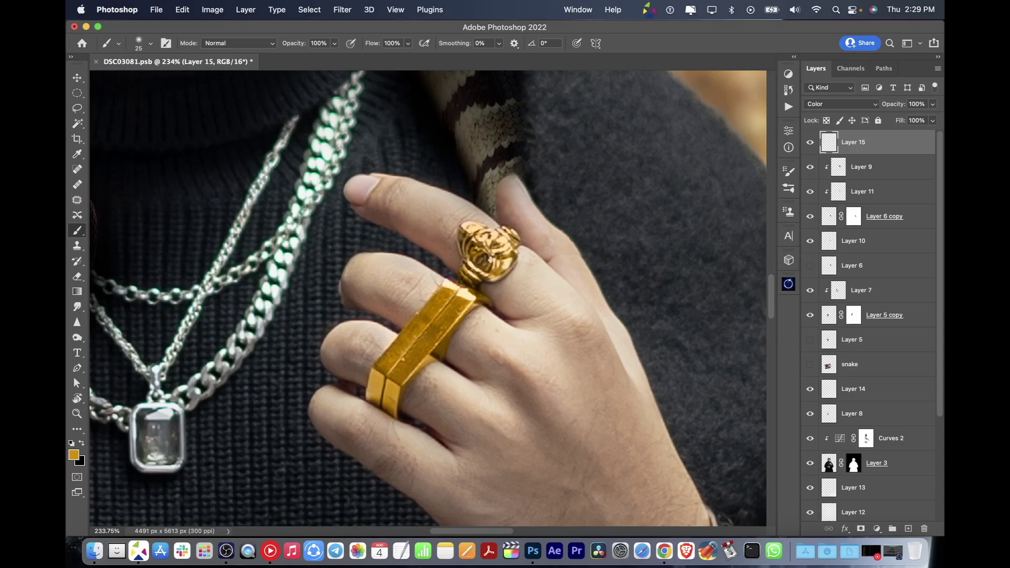
key(bracketleft)
Step: Paint the wrist bracelet and its lower silver band gold, erasing overspill
drag(470, 226, 568, 382)
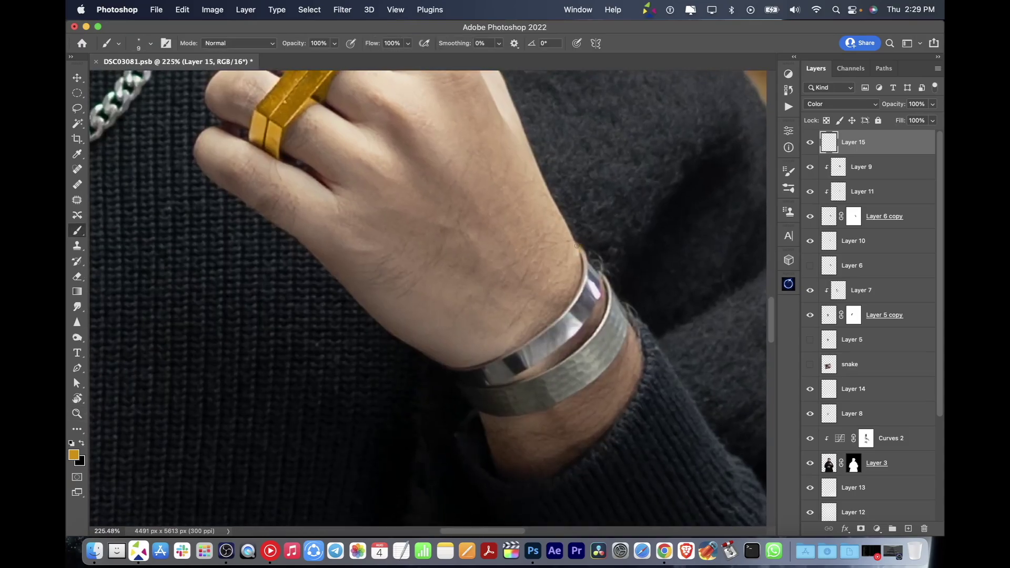
scroll(564, 319, down, 2)
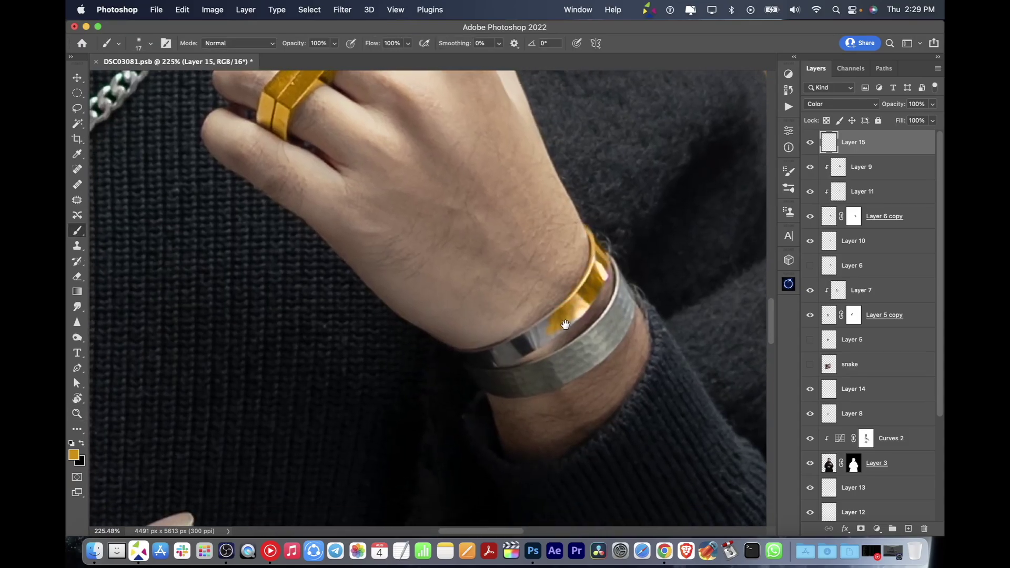
drag(564, 319, 541, 338)
key(e)
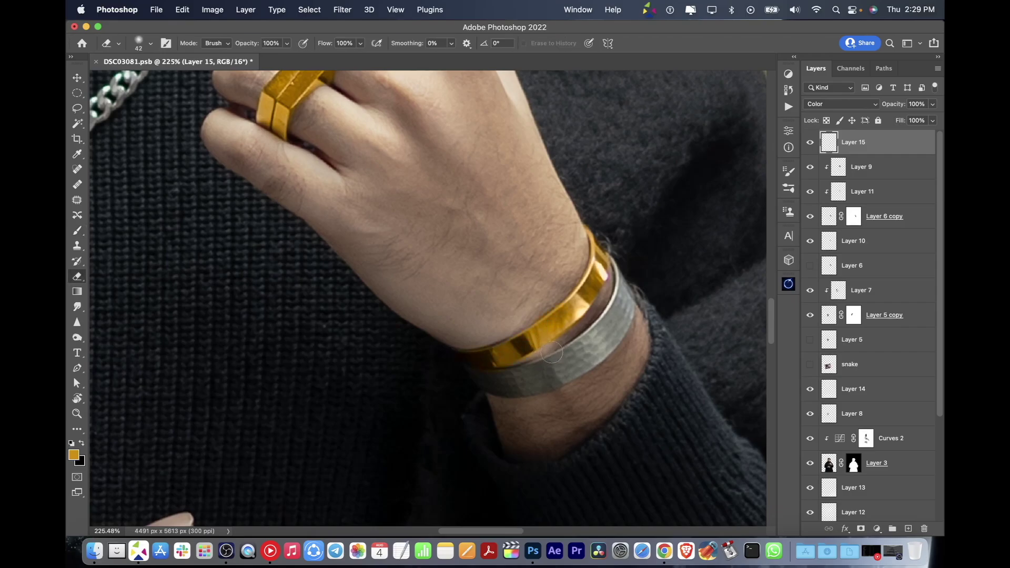
key(bracketleft)
key(b)
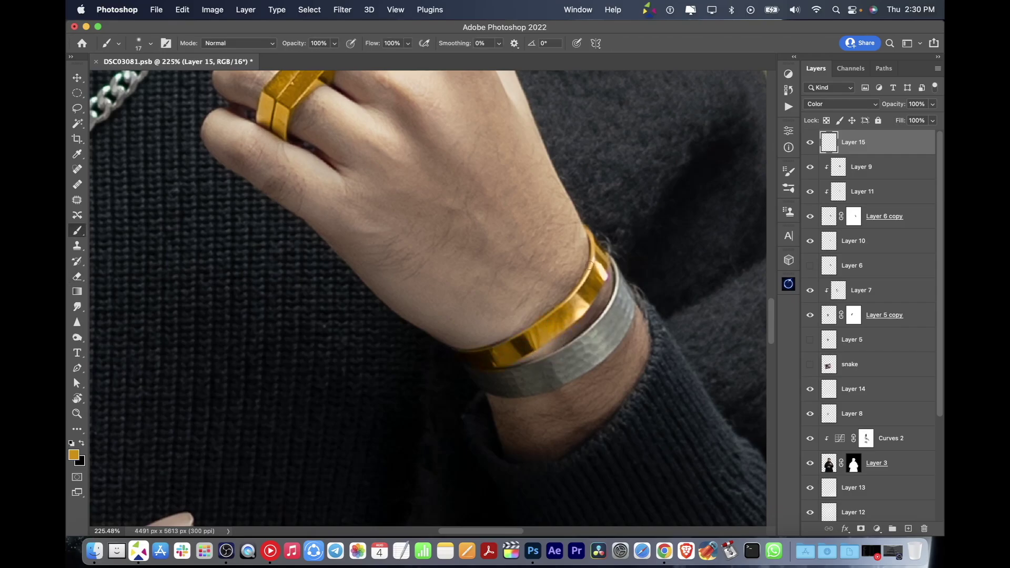
key(bracketright)
key(bracketright)
key(bracketright)
drag(476, 379, 623, 325)
scroll(619, 307, up, 3)
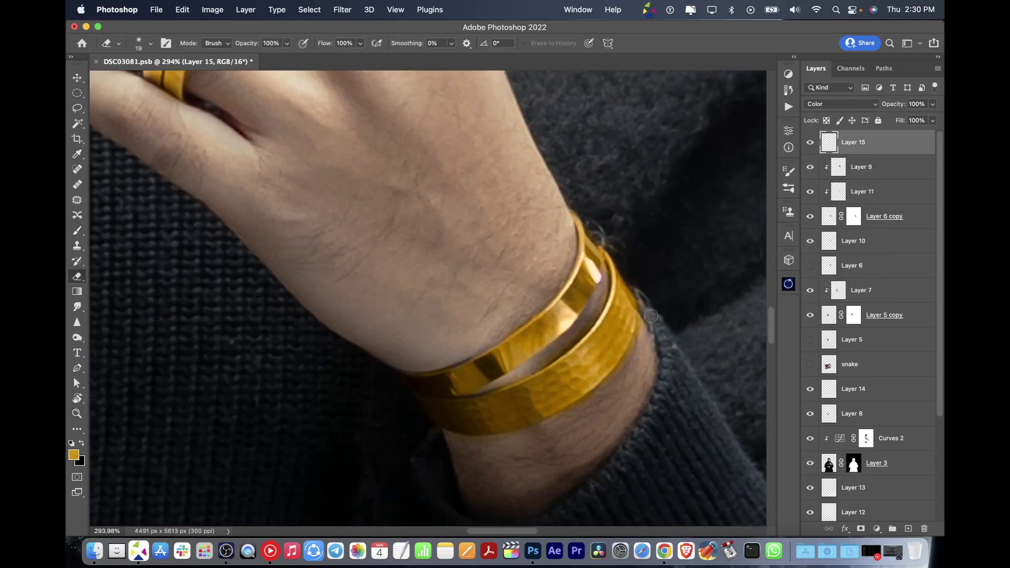
scroll(604, 326, down, 2)
key(e)
key(bracketleft)
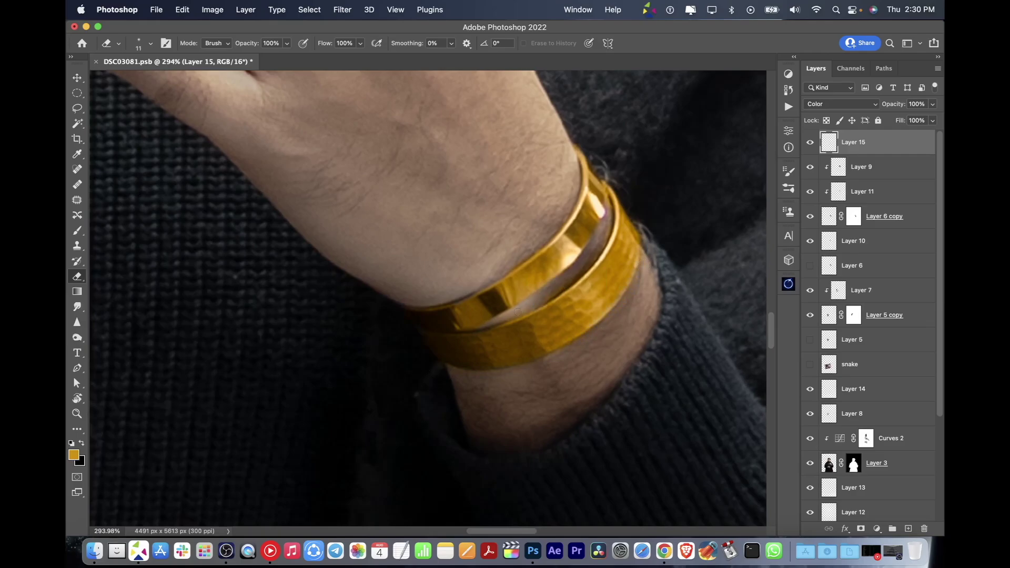
key(b)
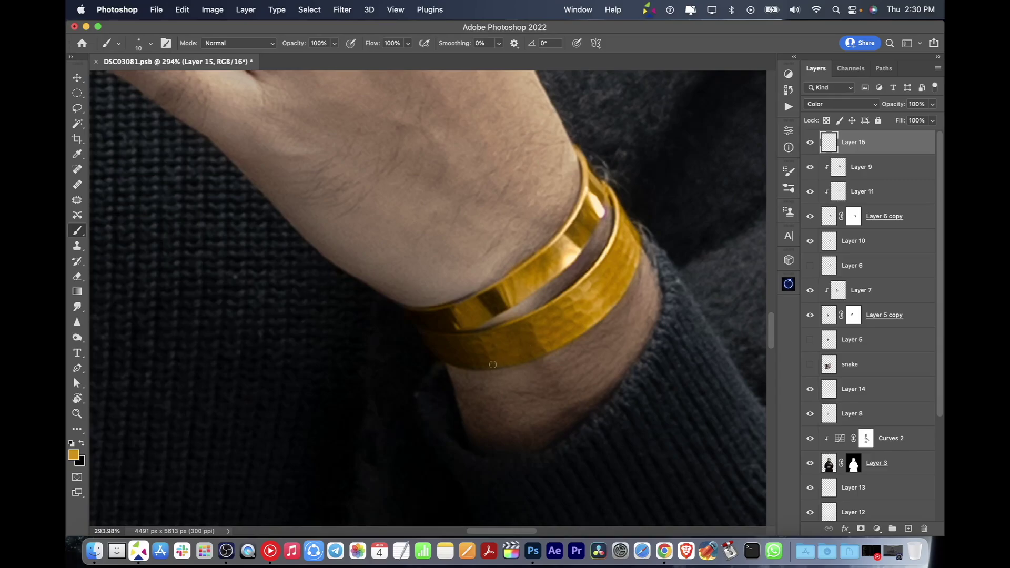
Step: Paint the other wrist's bracelet gold, including its grey lower part, erasing overspill
key(z)
key(ctrl+0)
click(433, 369)
key(b)
mouse_move(557, 311)
mouse_down()
mouse_move(466, 312)
mouse_move(495, 288)
mouse_up()
key(bracketright)
key(bracketleft)
key(bracketleft)
key(bracketleft)
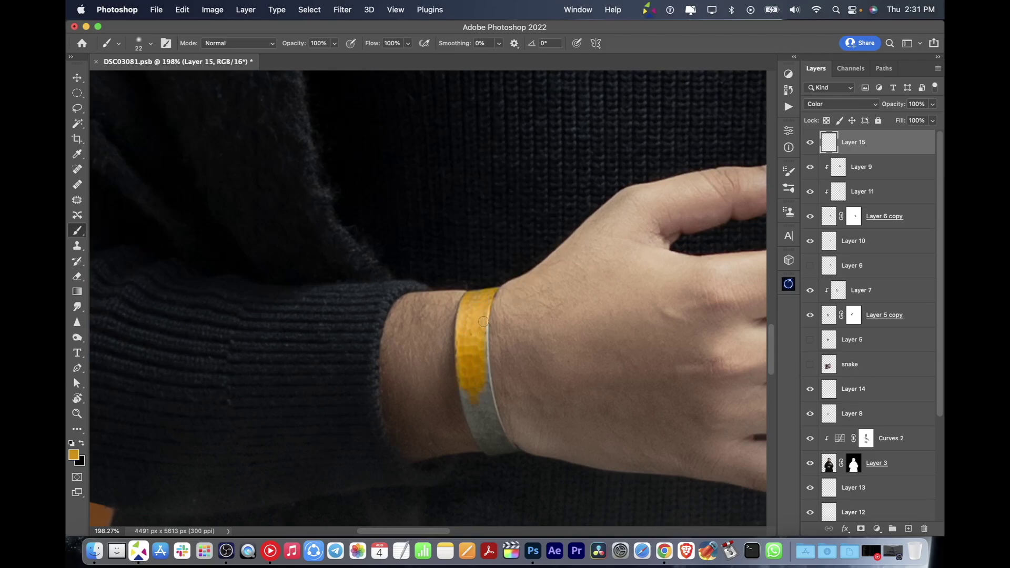
mouse_move(504, 437)
mouse_down()
mouse_move(477, 412)
mouse_move(455, 331)
mouse_up()
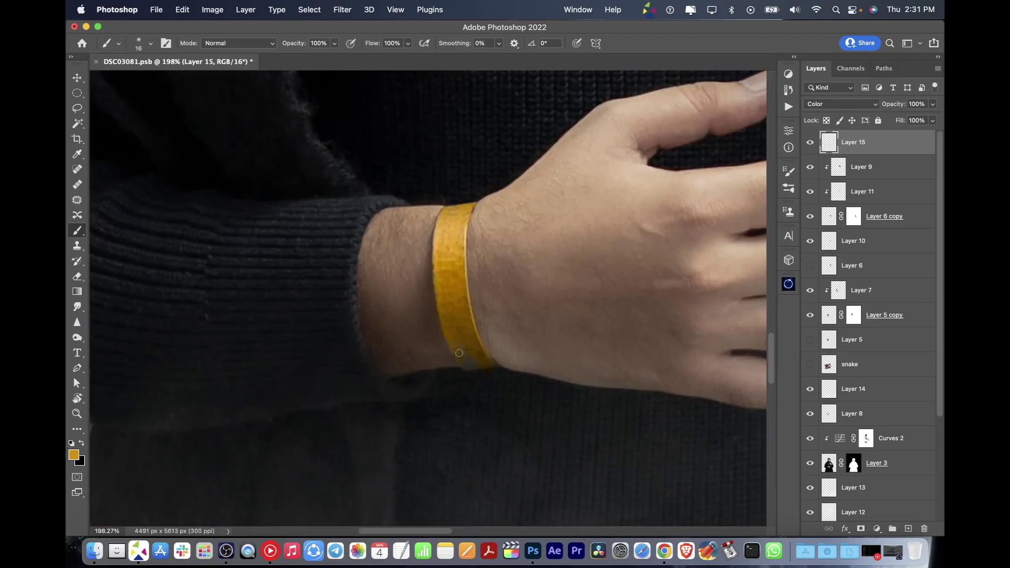
key(bracketleft)
key(e)
scroll(466, 349, up, 5)
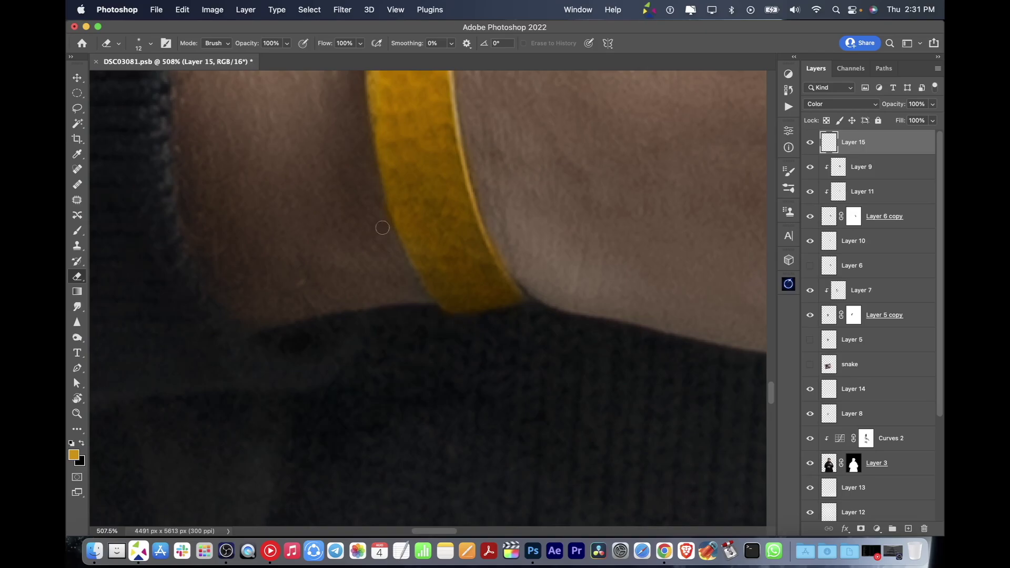
scroll(405, 203, down, 2)
key(b)
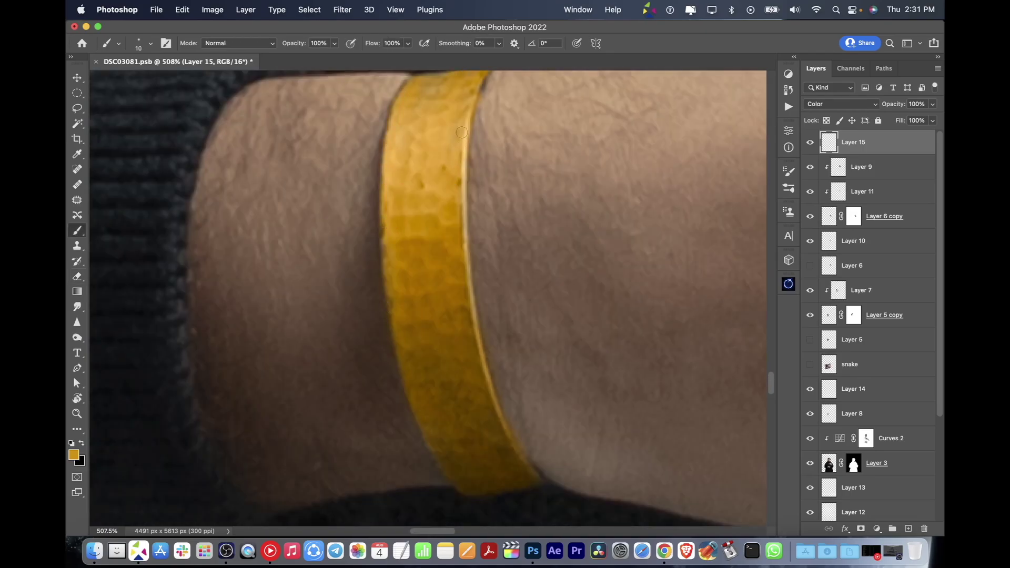
scroll(443, 441, down, 2)
scroll(443, 441, down, 3)
scroll(453, 215, up, 5)
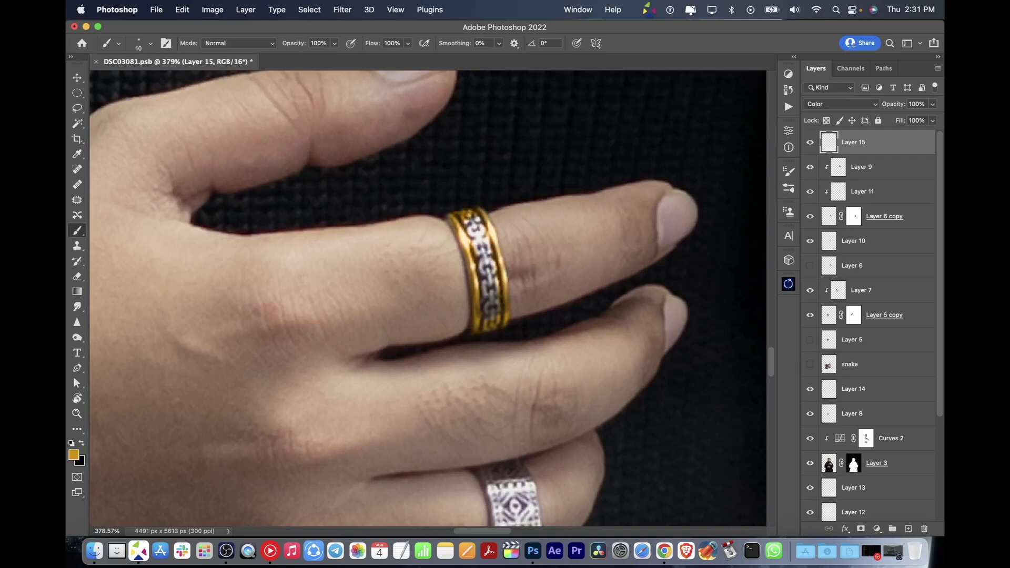
Step: Check the silver finger ring, then paint the glasses' nose pads gold
mouse_move(521, 353)
mouse_down()
mouse_move(492, 237)
mouse_move(471, 219)
mouse_move(447, 247)
mouse_move(463, 272)
mouse_up()
scroll(421, 99, down, 5)
scroll(462, 272, down, 2)
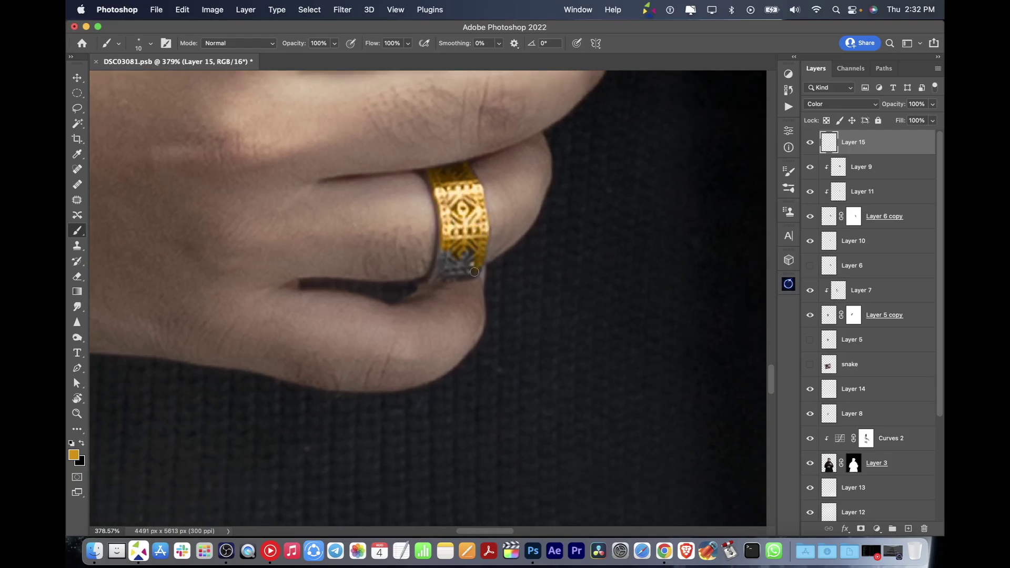
scroll(458, 260, down, 2)
key(e)
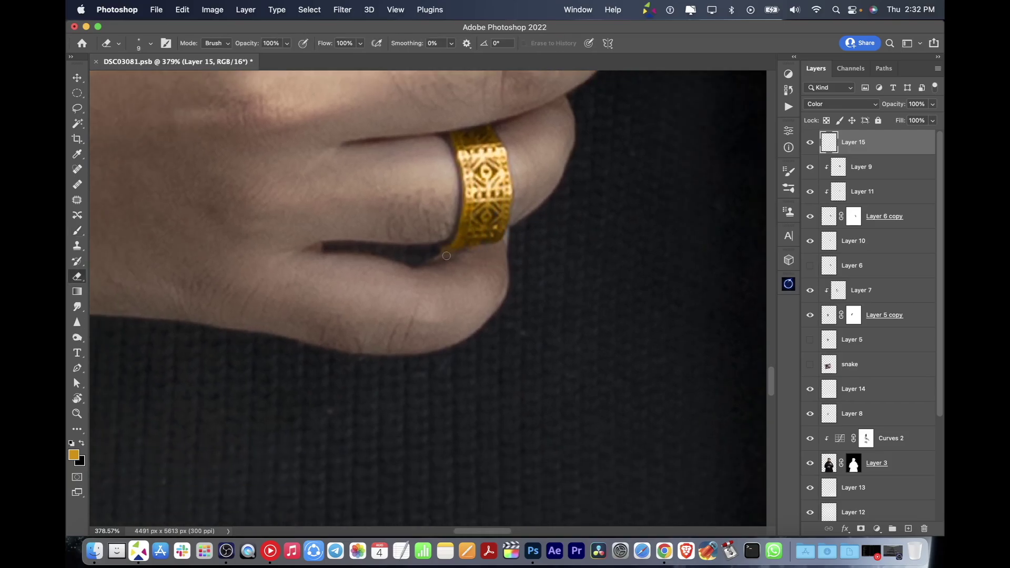
key(super+0)
mouse_move(442, 197)
mouse_down()
mouse_move(472, 197)
mouse_move(454, 197)
mouse_move(423, 226)
mouse_up()
key(b)
drag(501, 219, 502, 226)
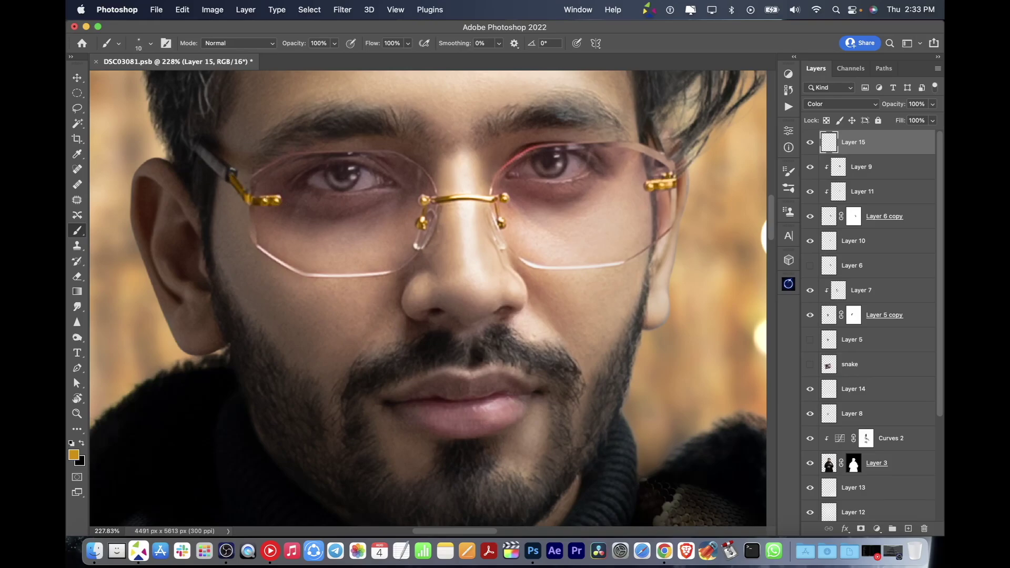
Step: Paint the glasses' temple arm and a first stretch of necklace chain gold
drag(196, 148, 236, 176)
key(e)
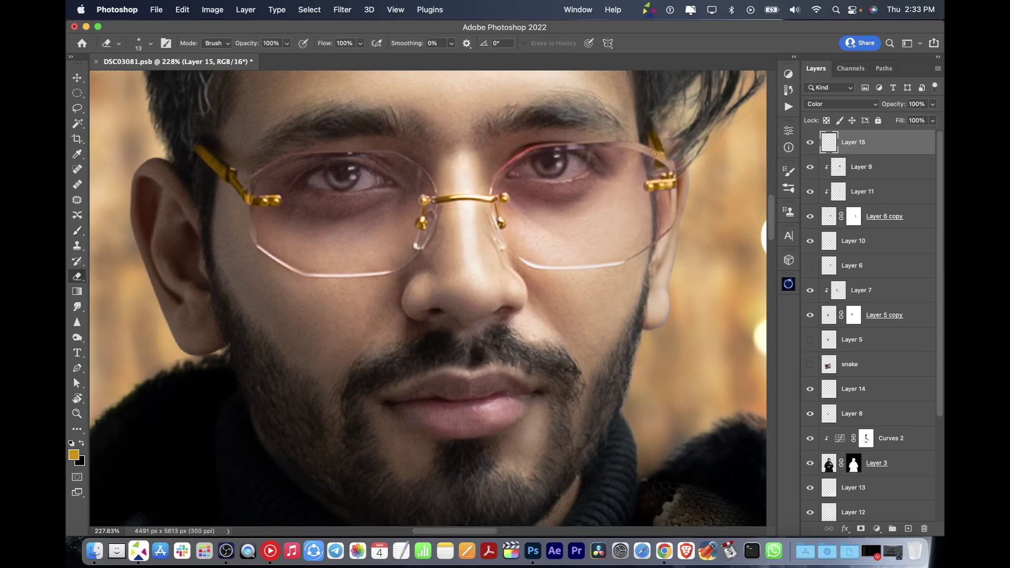
key(super+0)
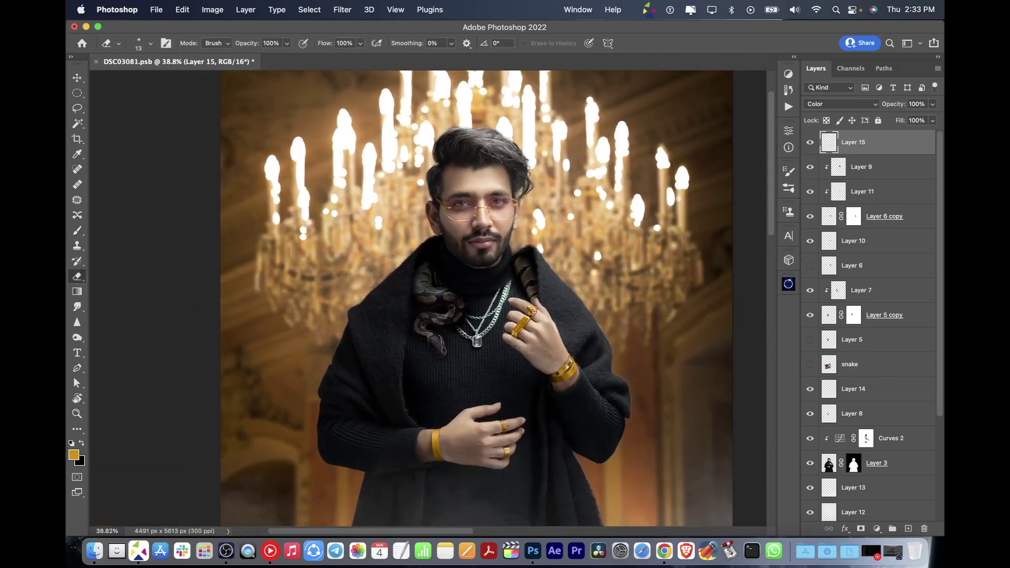
key(b)
scroll(392, 286, up, 5)
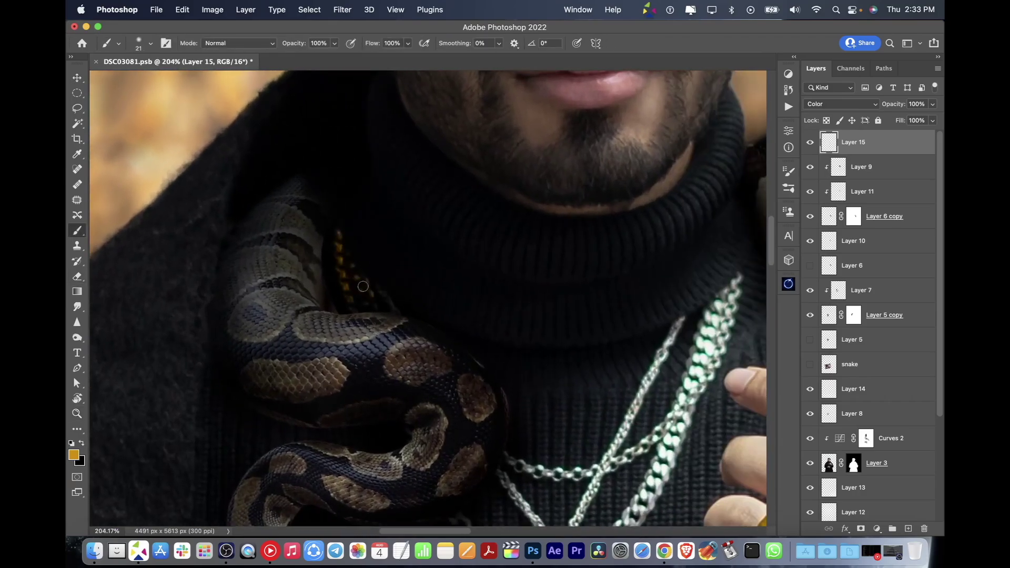
scroll(363, 287, down, 5)
key(bracketleft)
drag(404, 317, 432, 338)
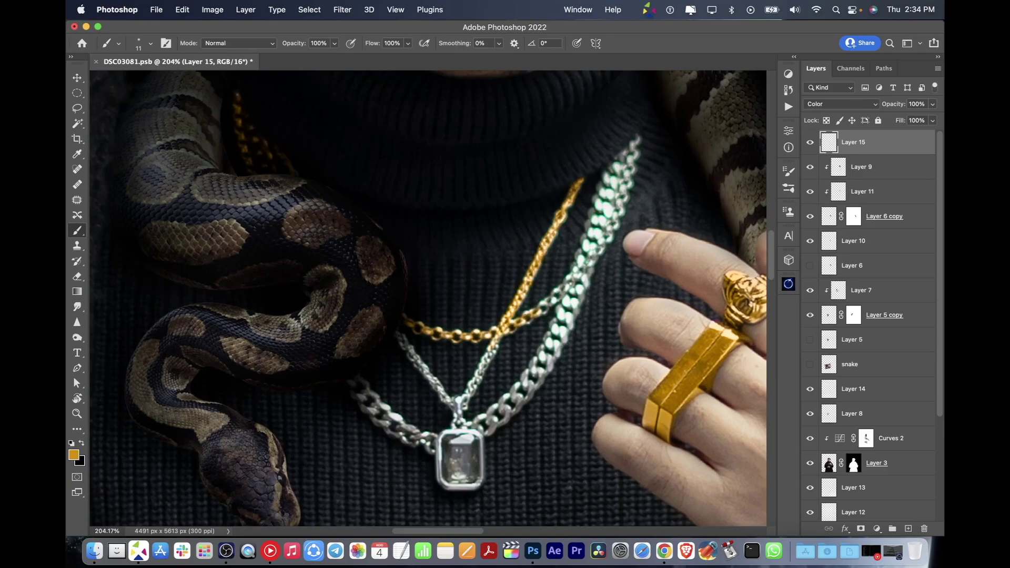
scroll(486, 356, down, 3)
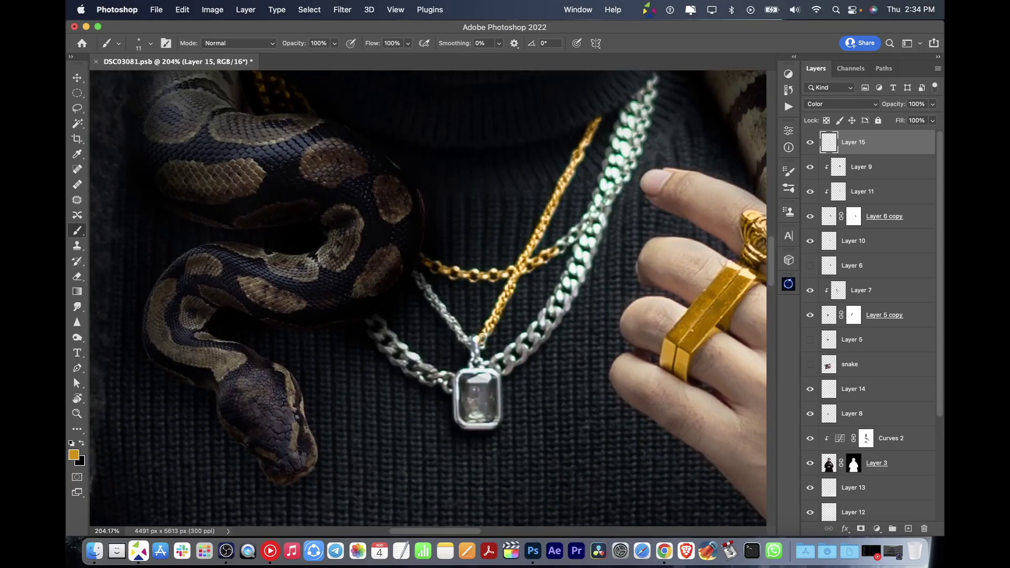
scroll(433, 280, down, 5)
scroll(394, 298, up, 3)
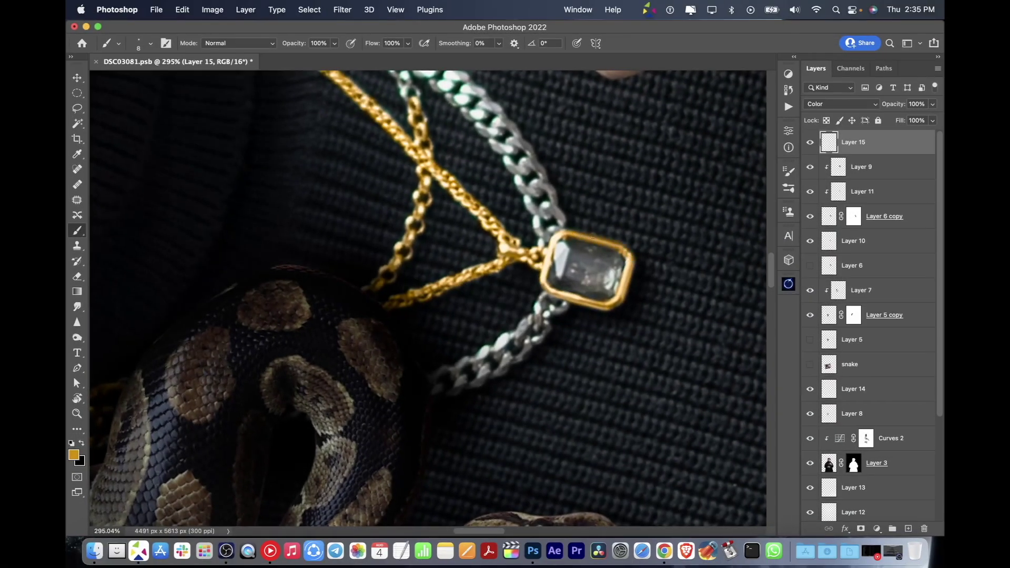
Step: Paint the silver chain links beside the pendant gold with a slightly larger brush
key(e)
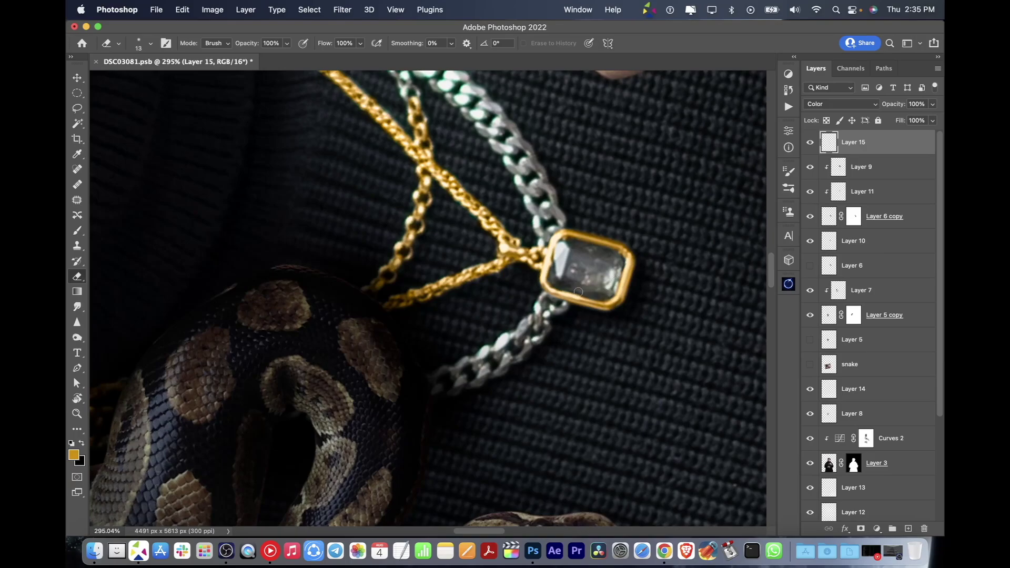
key(b)
key(bracketright)
key(bracketright)
scroll(549, 304, down, 3)
scroll(549, 303, left, 2)
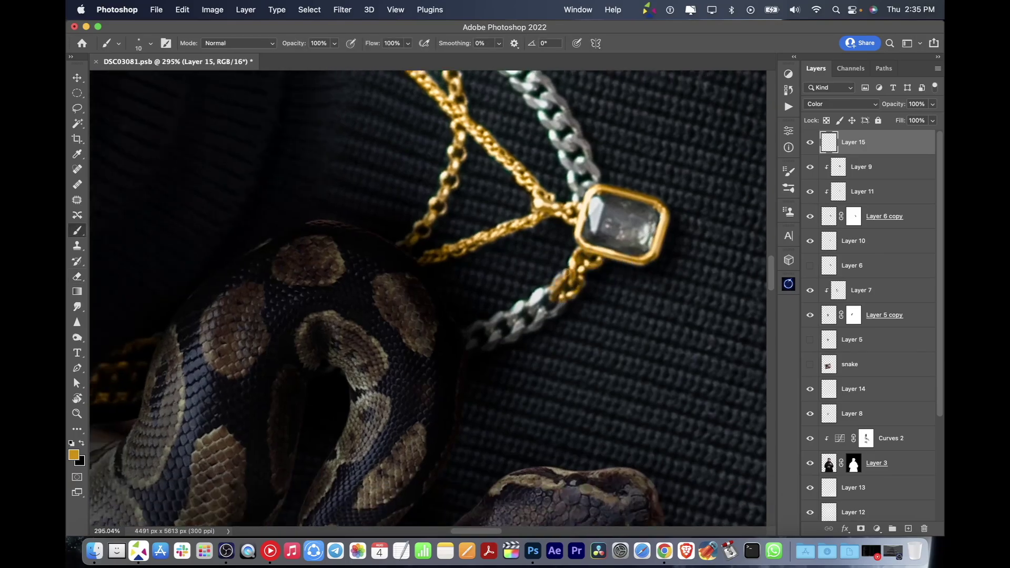
mouse_move(525, 329)
mouse_down()
mouse_move(481, 342)
mouse_move(502, 330)
mouse_up()
Step: Rotate the view and paint the remaining silver links gold along the chain
key(r)
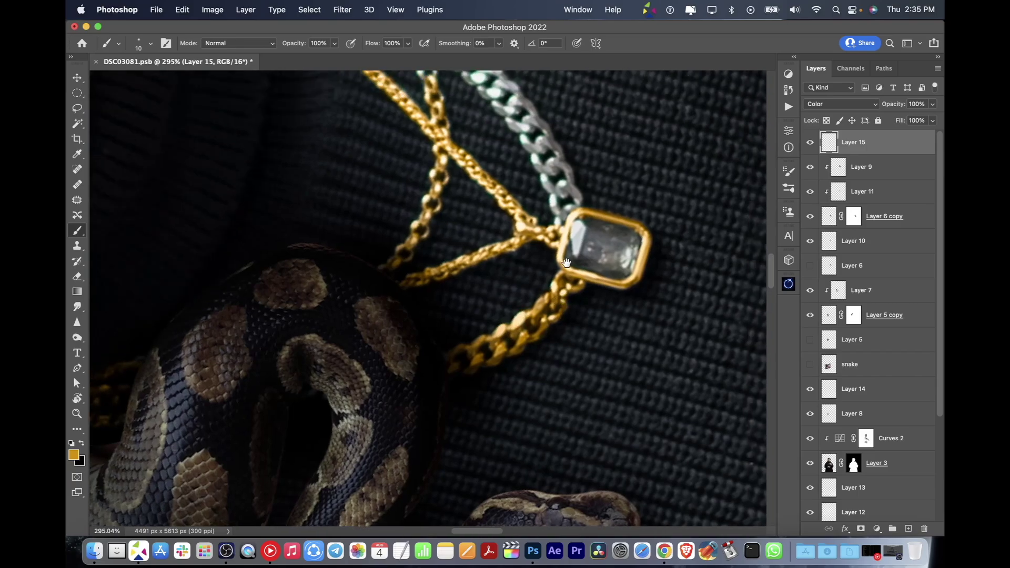
drag(532, 312, 402, 187)
scroll(402, 200, up, 3)
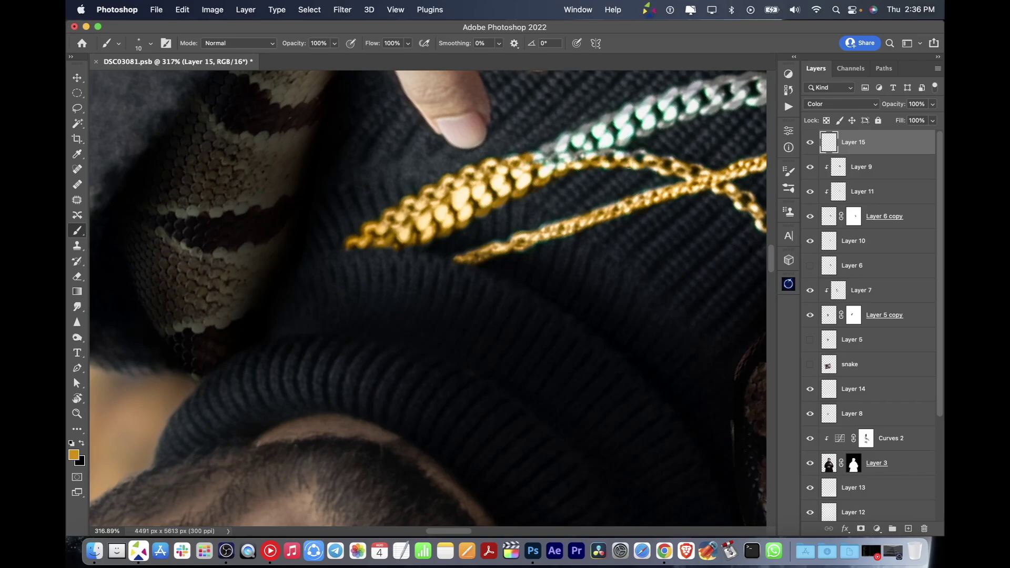
mouse_move(523, 155)
mouse_down()
mouse_move(420, 181)
mouse_move(321, 225)
mouse_up()
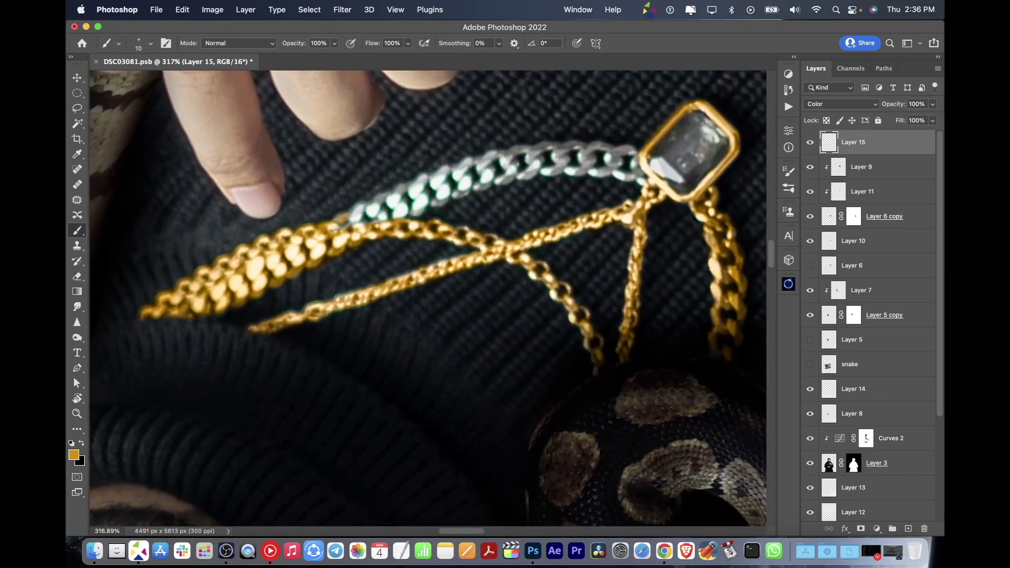
drag(375, 206, 369, 210)
drag(442, 185, 533, 169)
key(super+z)
key(bracketright)
Step: Restore the upright full view and rename Layer 15 to 'gold'
key(r)
key(super+0)
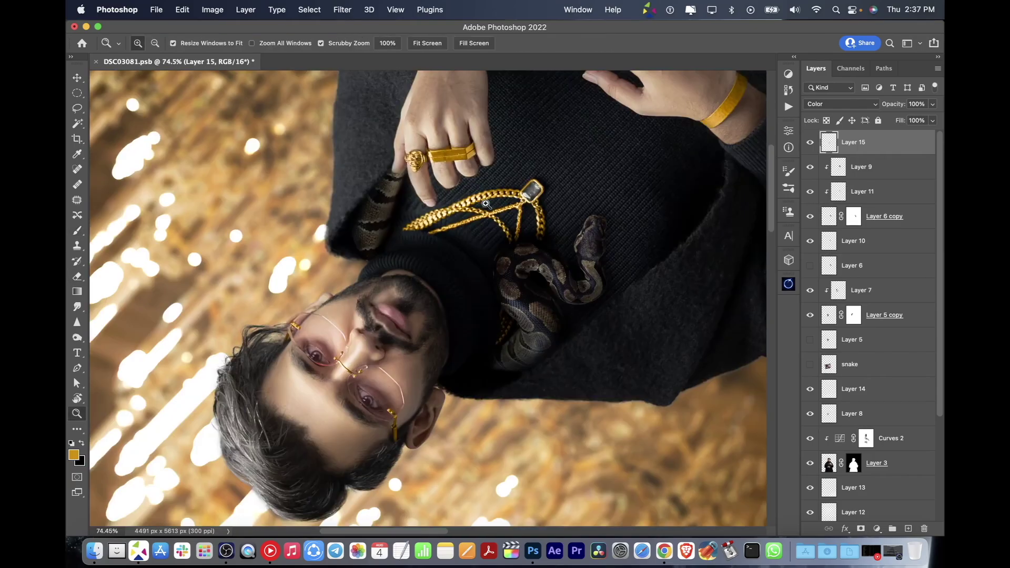
click(246, 43)
scroll(520, 457, down, 2)
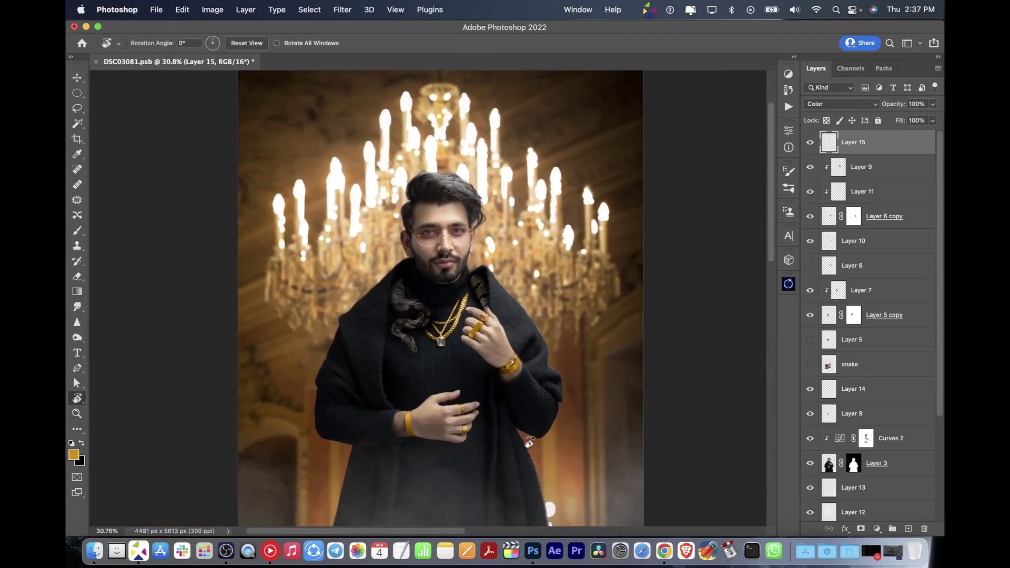
double_click(853, 142)
text(gold)
key(Return)
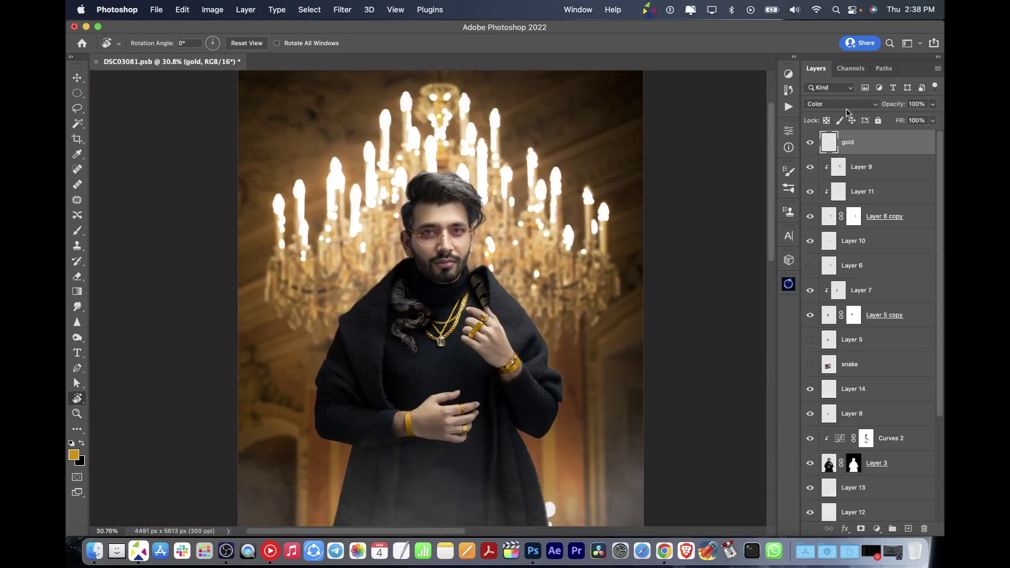
Step: Add a new layer set to Color blend mode for the snake
click(908, 528)
key(b)
scroll(420, 295, up, 10)
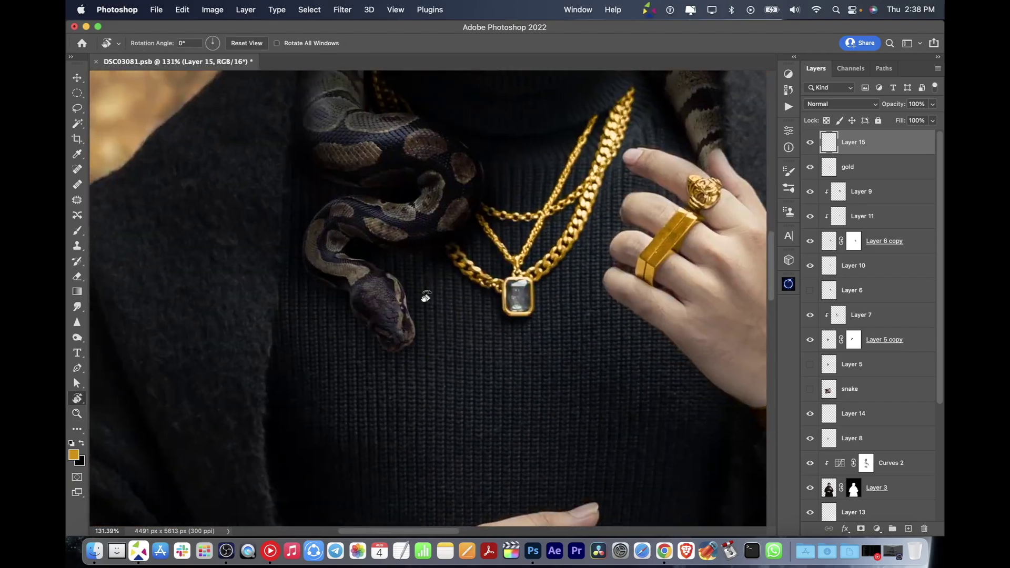
click(840, 103)
click(815, 415)
Step: Paint the snake's head and its lower edge gold
drag(389, 243, 393, 304)
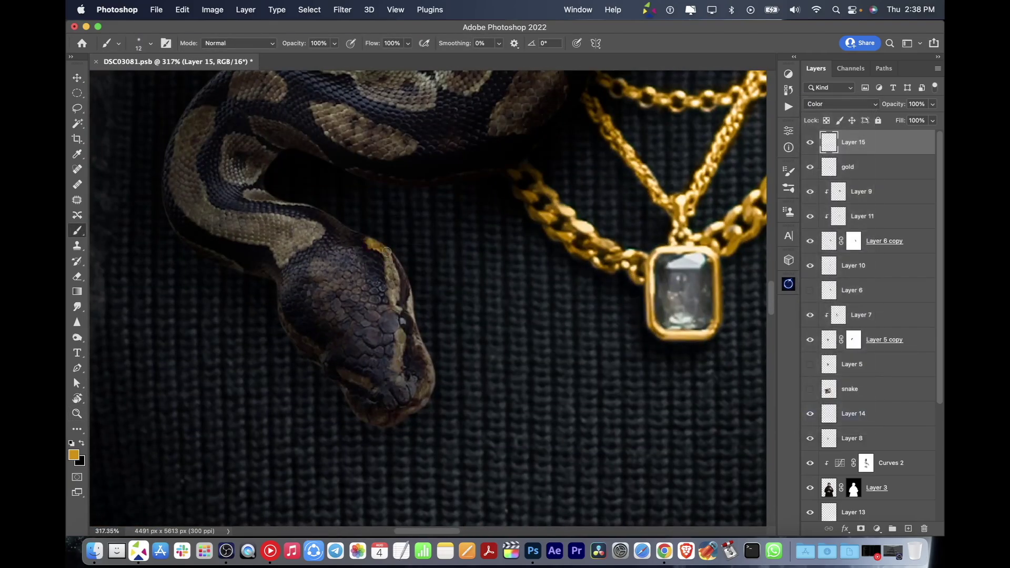
key(bracketleft)
key(bracketright)
key(bracketright)
key(bracketright)
drag(289, 332, 321, 357)
scroll(297, 232, down, 10)
scroll(347, 315, up, 10)
Step: Paint the snake body's tan band and upper-curve tan patches gold
key(bracketright)
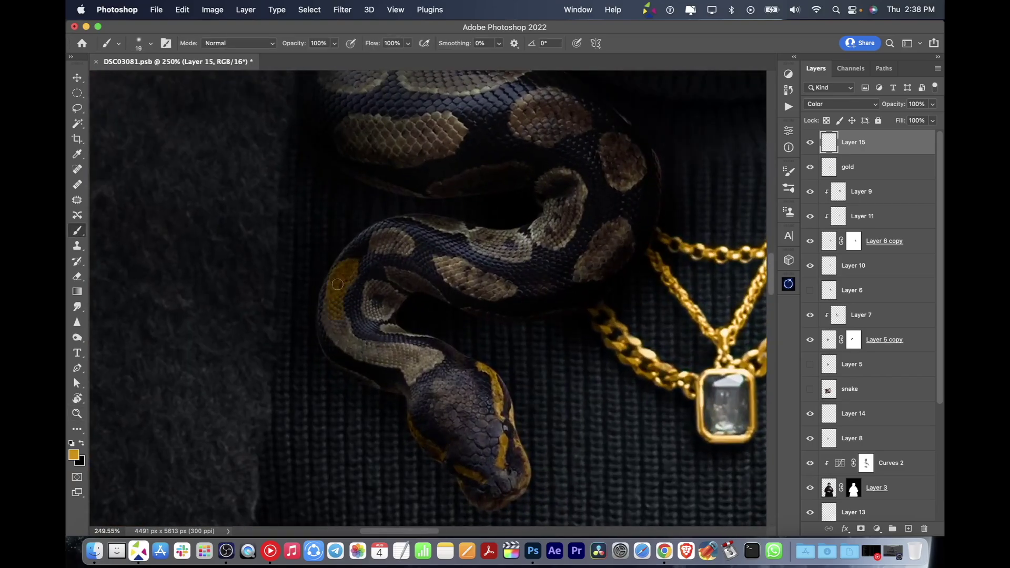
mouse_move(373, 356)
mouse_down()
mouse_move(395, 352)
mouse_move(408, 371)
mouse_move(367, 316)
mouse_move(394, 296)
mouse_move(410, 335)
mouse_move(436, 322)
mouse_up()
key(bracketleft)
mouse_move(377, 239)
mouse_down()
mouse_move(411, 246)
mouse_move(396, 243)
mouse_move(430, 291)
mouse_move(510, 292)
mouse_move(457, 284)
mouse_up()
key(bracketright)
key(bracketleft)
mouse_move(398, 216)
mouse_down()
mouse_move(484, 240)
mouse_move(576, 219)
mouse_move(553, 191)
mouse_up()
key(bracketright)
key(bracketright)
drag(618, 234, 578, 263)
Step: Rotate the view and paint the upper-left tan stripe and grey-tan patches gold
key(r)
mouse_move(595, 205)
mouse_down()
mouse_move(475, 105)
mouse_move(463, 151)
mouse_up()
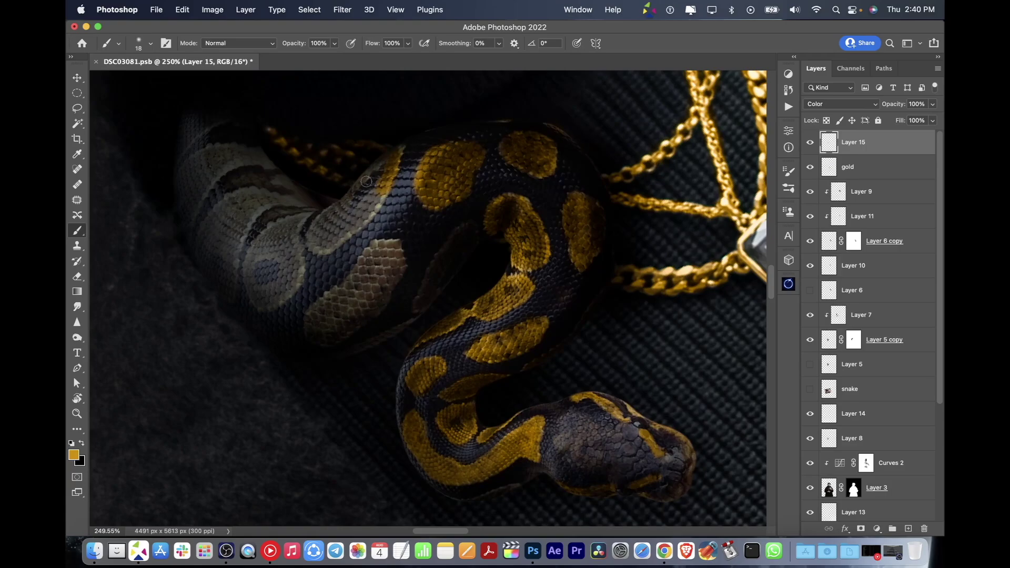
drag(402, 145, 316, 239)
key(])
mouse_move(310, 335)
mouse_down()
mouse_move(332, 314)
mouse_move(273, 316)
mouse_up()
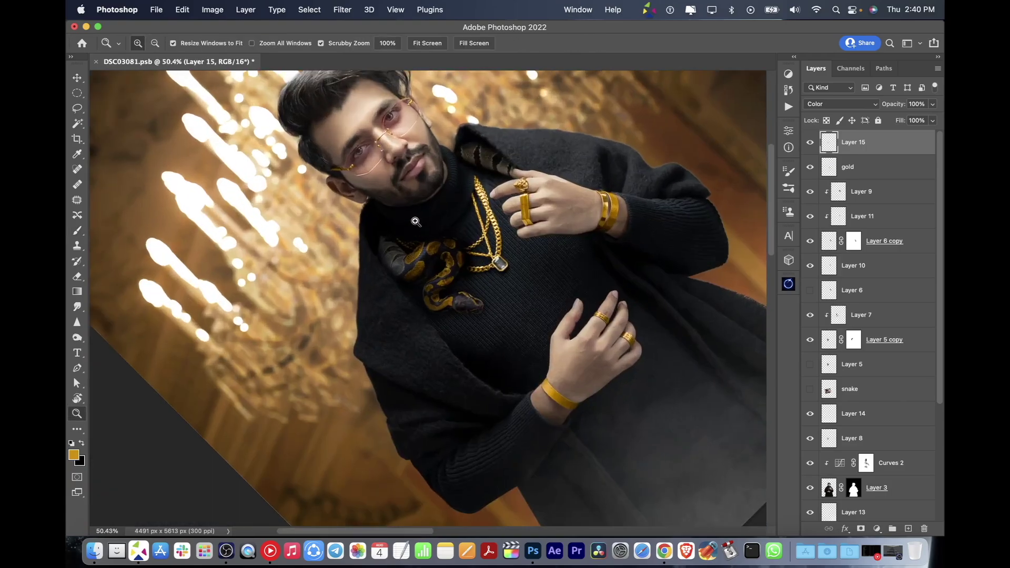
drag(420, 211, 463, 219)
key([)
key(])
key(])
drag(434, 269, 440, 298)
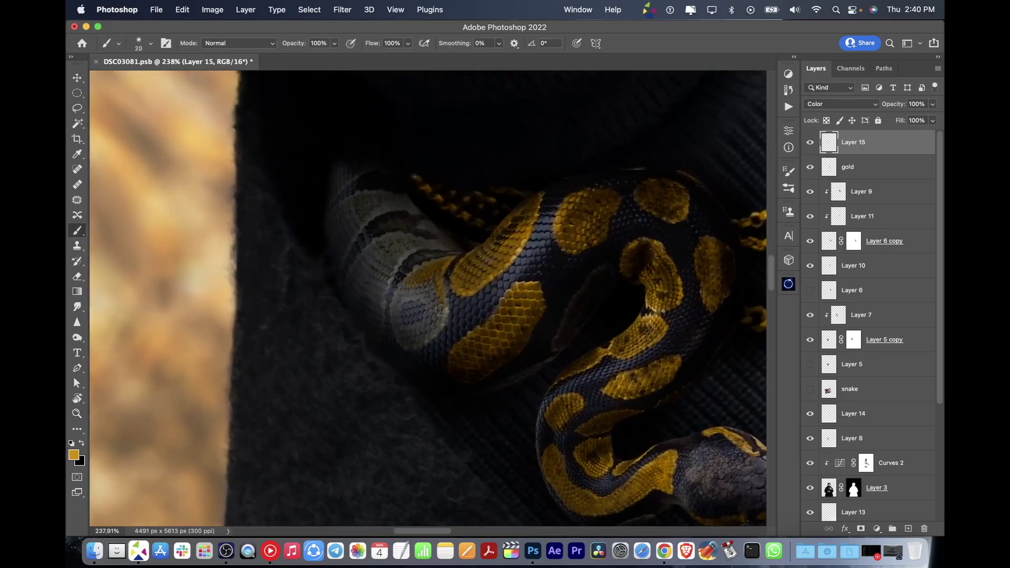
key([)
drag(398, 265, 380, 327)
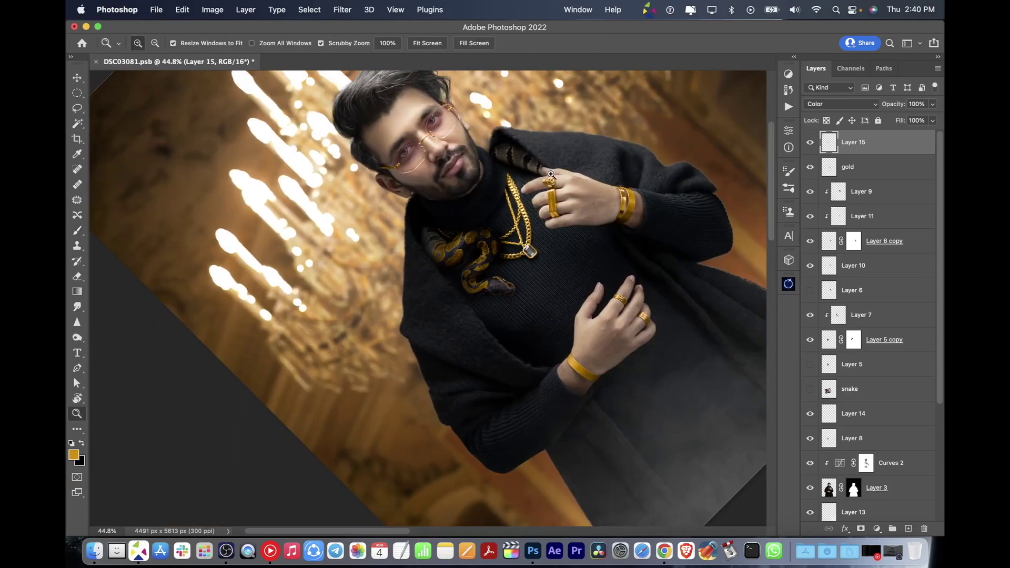
Step: Paint the grey scales on the snake's upper-left body gold
mouse_move(429, 246)
mouse_down()
mouse_move(383, 361)
mouse_move(345, 308)
mouse_up()
key(])
key(])
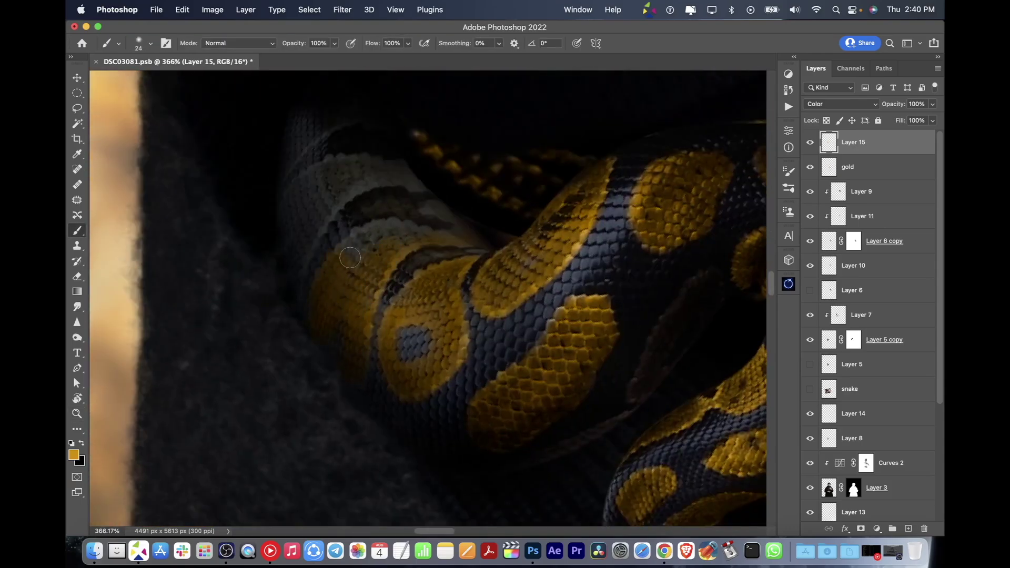
key([)
mouse_move(383, 169)
mouse_down()
mouse_move(343, 205)
mouse_move(293, 219)
mouse_up()
key(])
drag(292, 291, 388, 214)
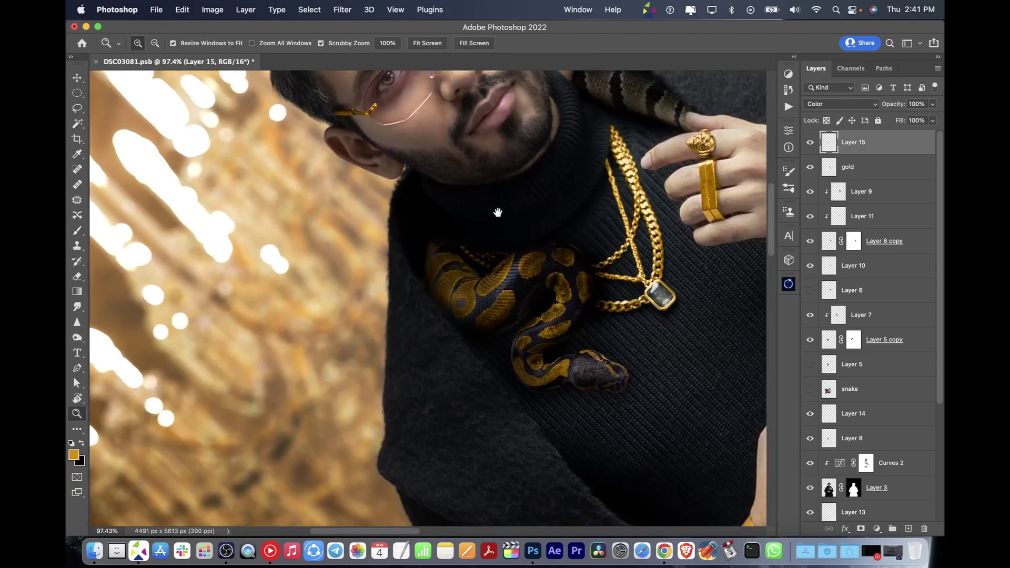
mouse_move(496, 210)
mouse_down()
mouse_move(435, 252)
mouse_move(474, 295)
mouse_up()
Step: Return the view to upright, fit the whole image, and zoom in slightly
key(])
key(])
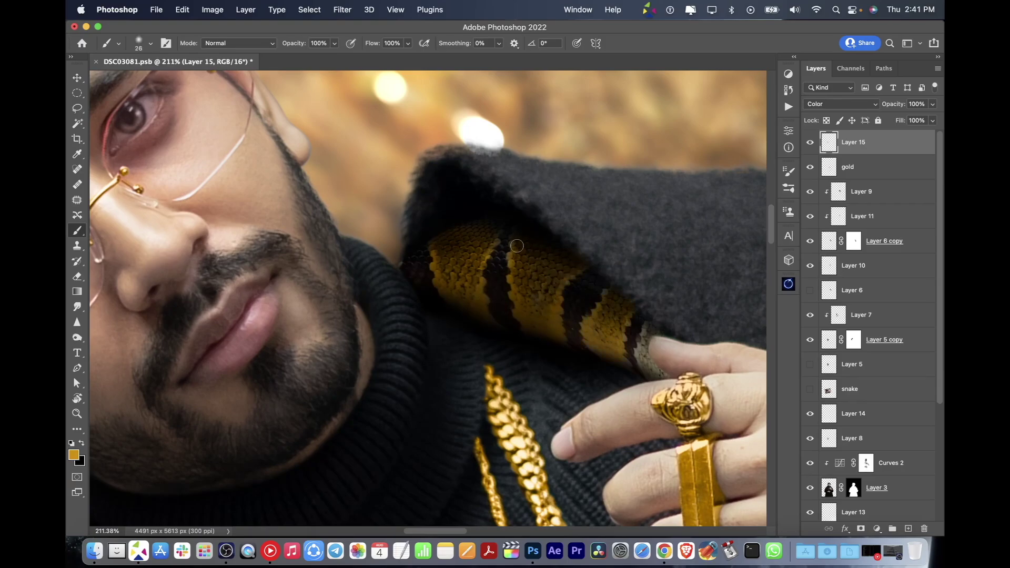
key(z)
key(ctrl+0)
key(r)
key(Escape)
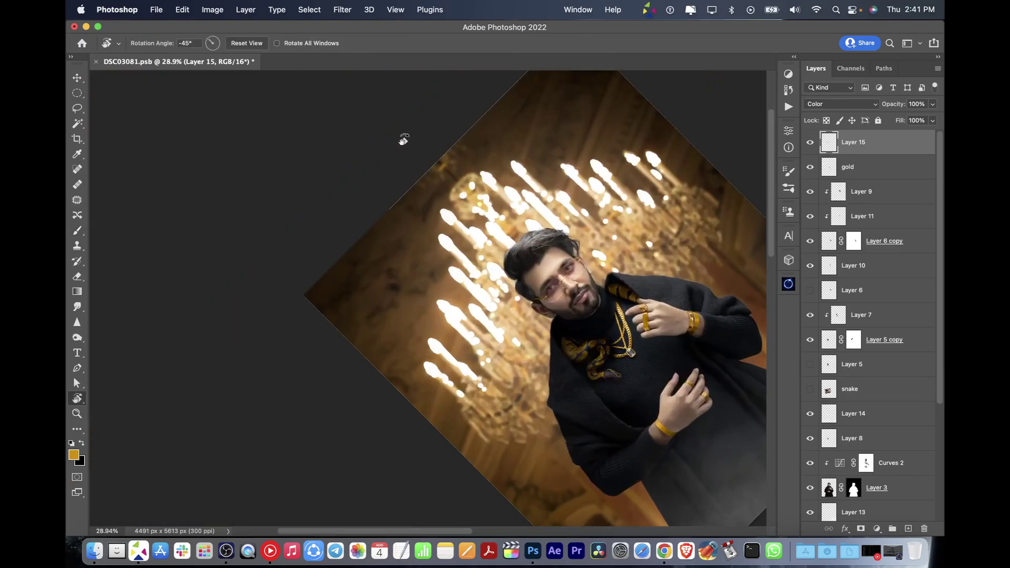
key(z)
drag(512, 291, 615, 280)
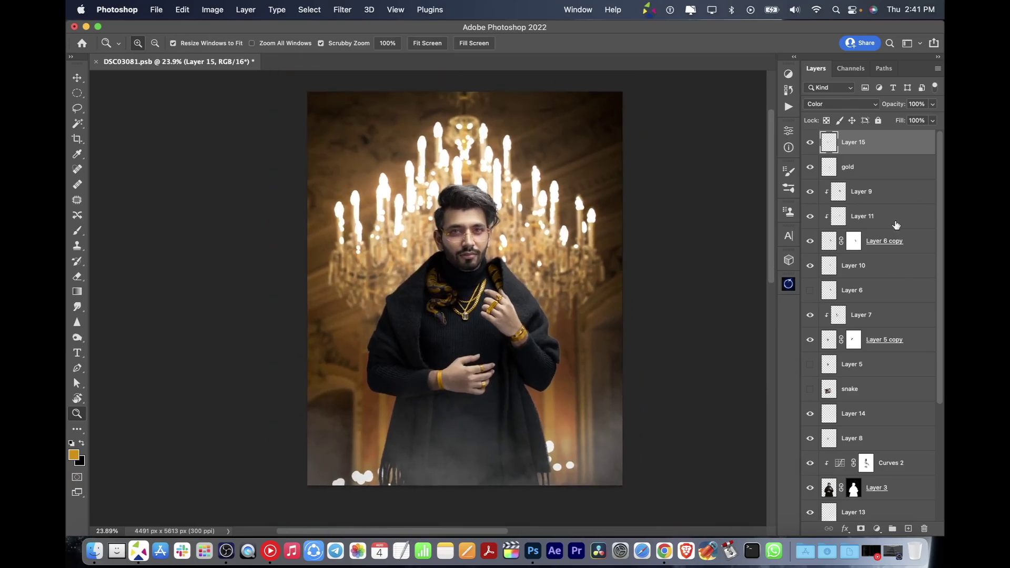
Step: Add a grey-filled Overlay-mode Layer 16 and set up a white brush
click(908, 529)
key(shift+F5)
click(652, 258)
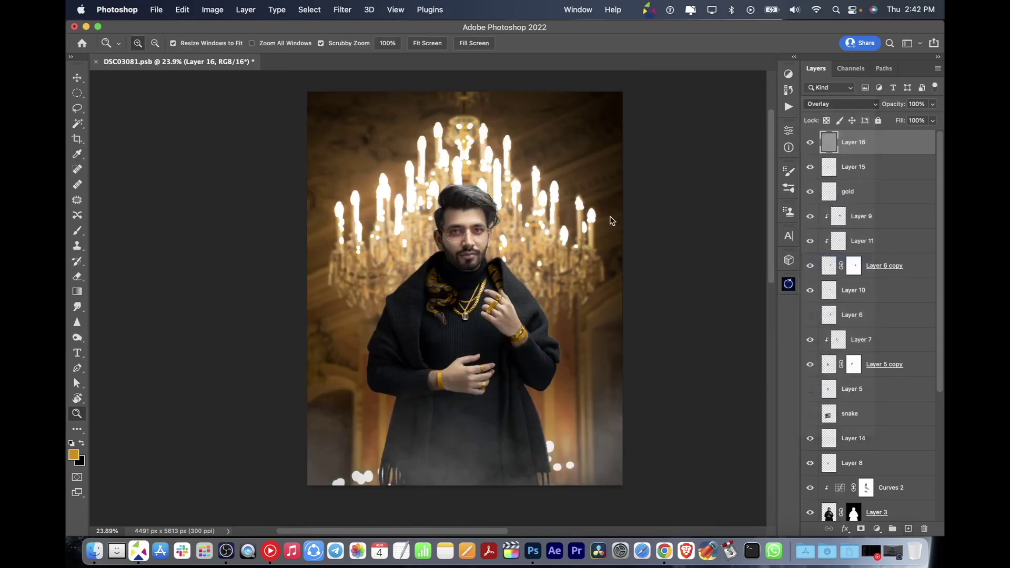
key(shift+alt+o)
drag(446, 383, 488, 362)
key(b)
key(d)
key(x)
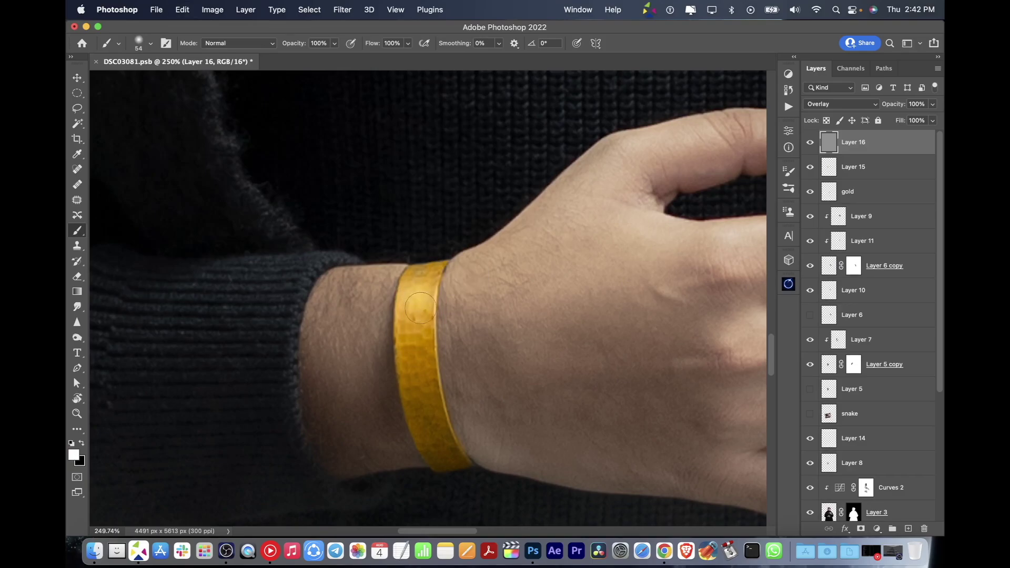
Step: Paint white highlights over the bracelet, snake, necklace chains and gold ring
drag(416, 294, 417, 362)
key([)
key([)
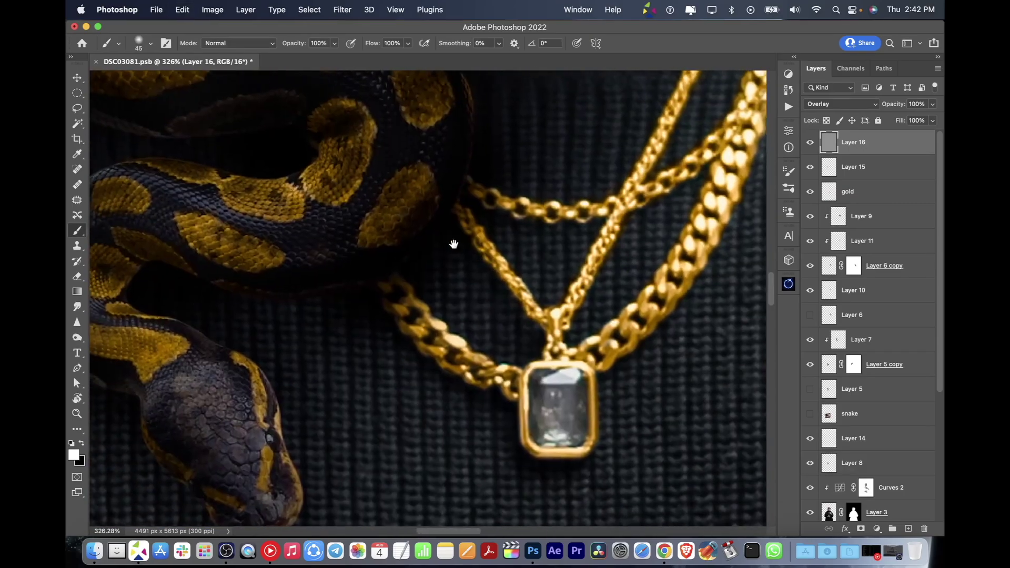
drag(453, 243, 559, 201)
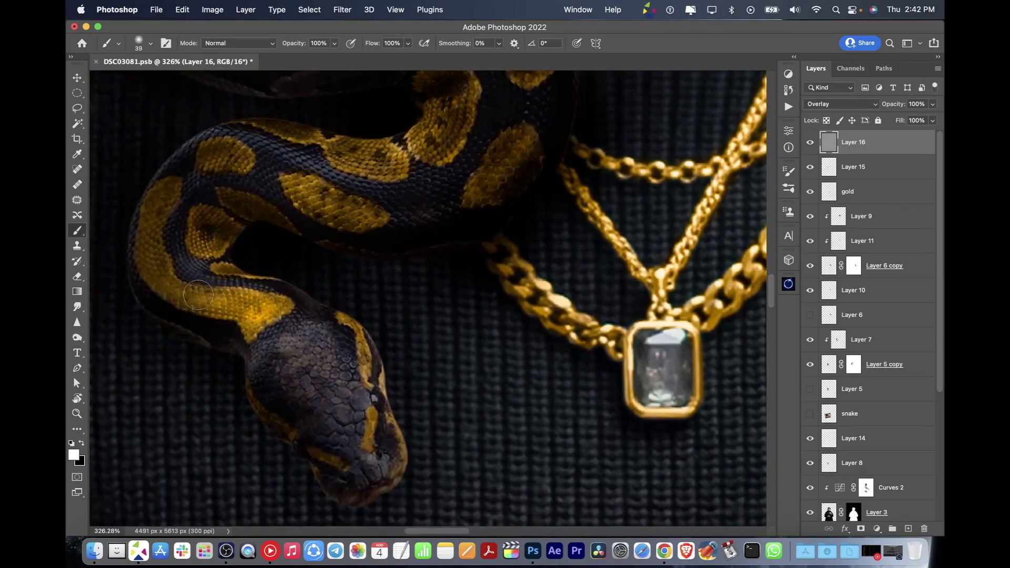
drag(304, 192, 311, 191)
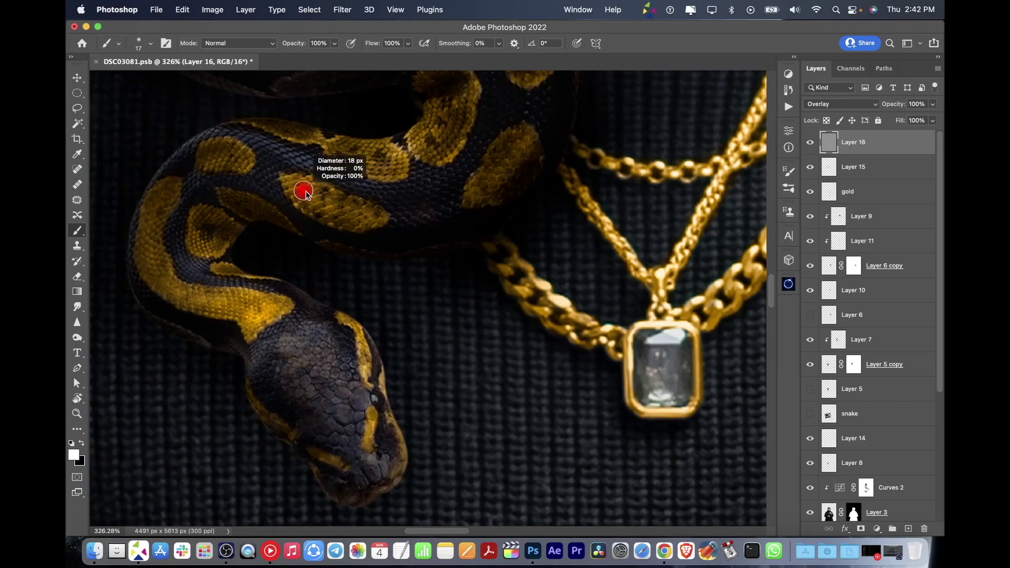
mouse_move(479, 118)
mouse_down()
mouse_move(453, 235)
mouse_move(558, 498)
mouse_up()
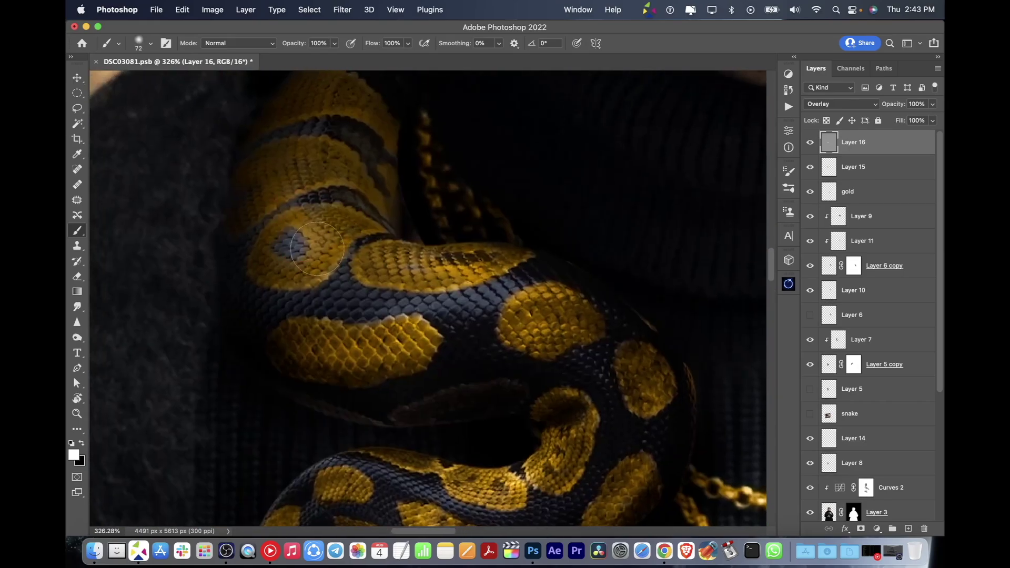
drag(317, 248, 293, 102)
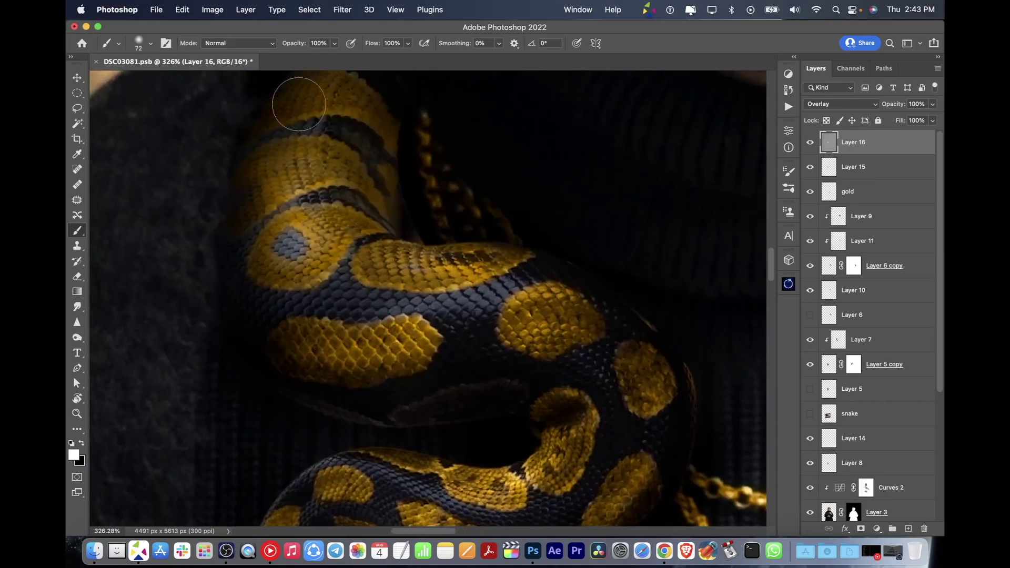
scroll(318, 318, down, 10)
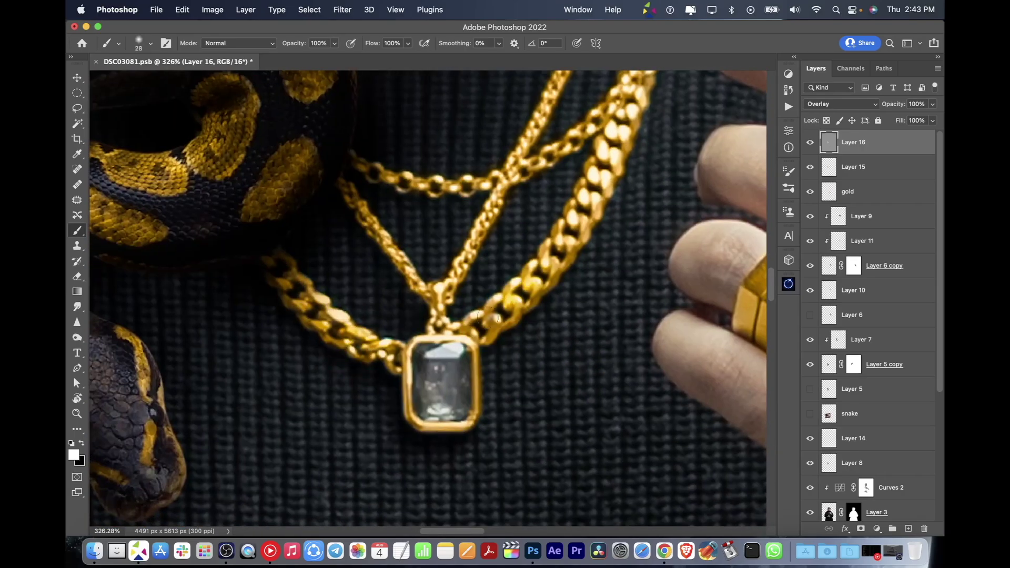
mouse_move(480, 232)
mouse_down()
mouse_move(488, 258)
mouse_move(362, 357)
mouse_up()
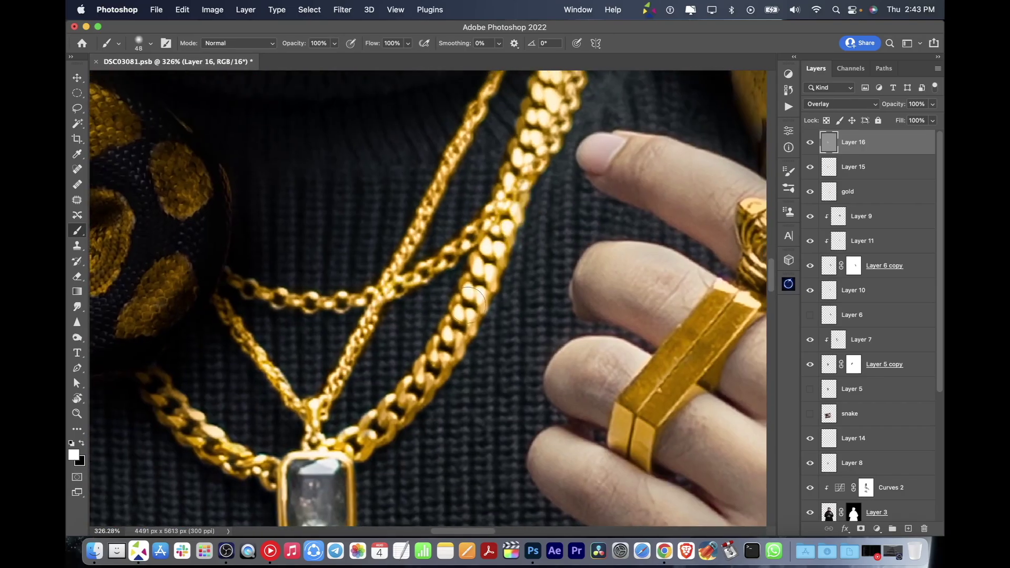
mouse_move(736, 300)
mouse_down()
mouse_move(703, 362)
mouse_move(438, 220)
mouse_move(460, 221)
mouse_up()
Step: Brighten the gold arm of the glasses frame with a 7 px brush
key(z)
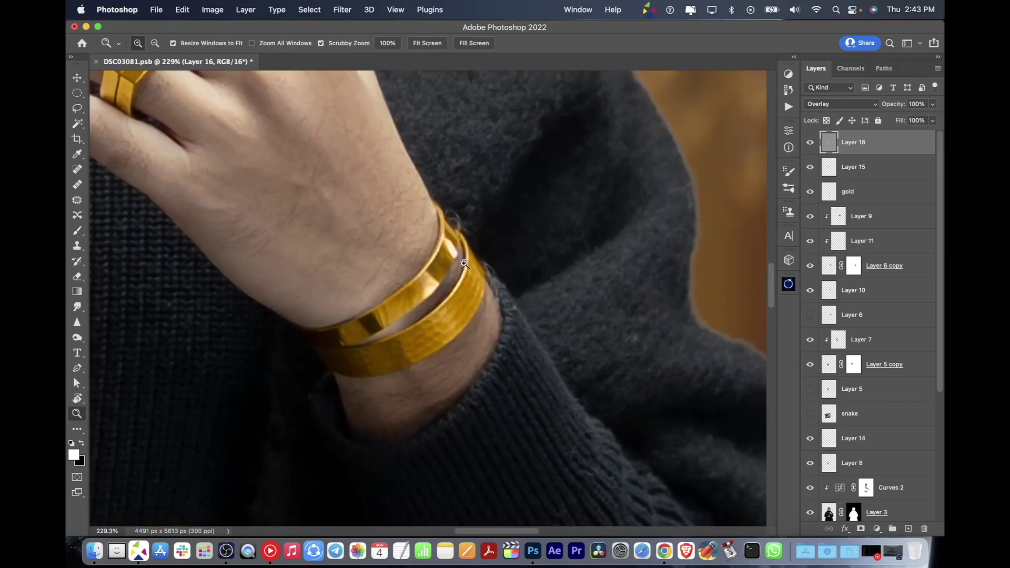
key(b)
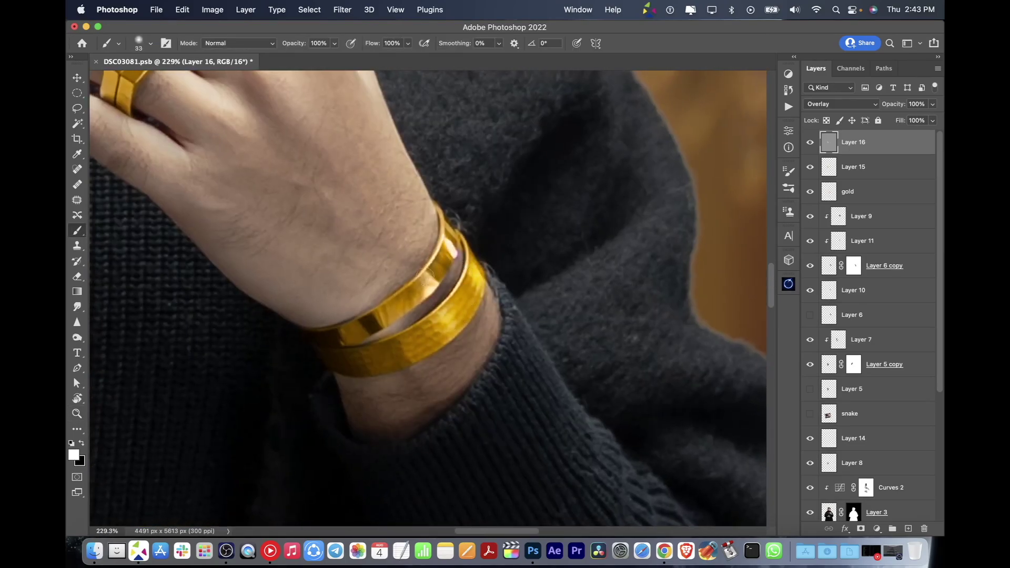
key(super+0)
drag(429, 158, 473, 157)
drag(399, 245, 382, 246)
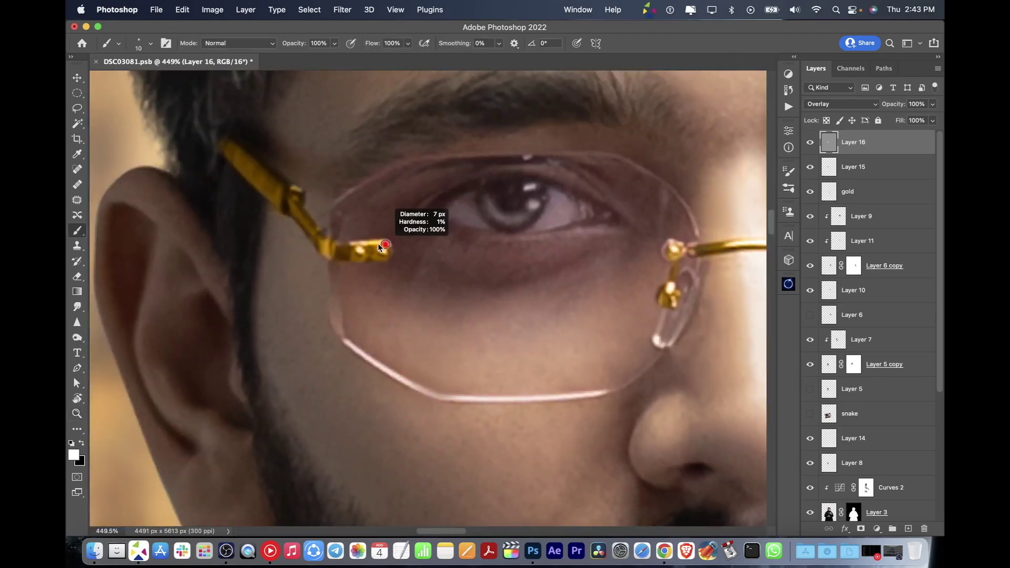
key(super+minus)
key(super+minus)
Step: Fit the whole image on screen and save the document
key(z)
drag(500, 308, 458, 309)
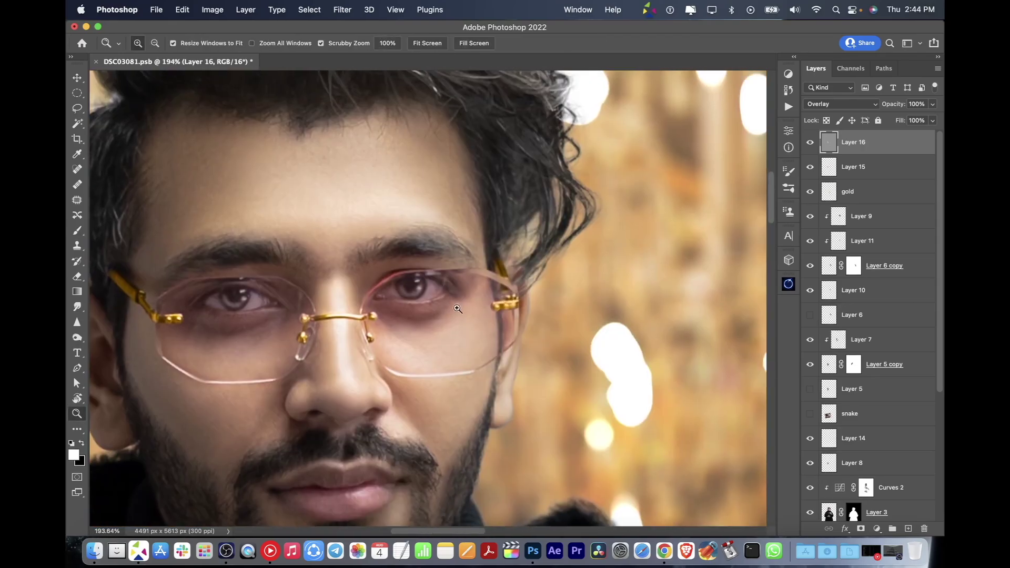
key(b)
key(super+0)
key(super+s)
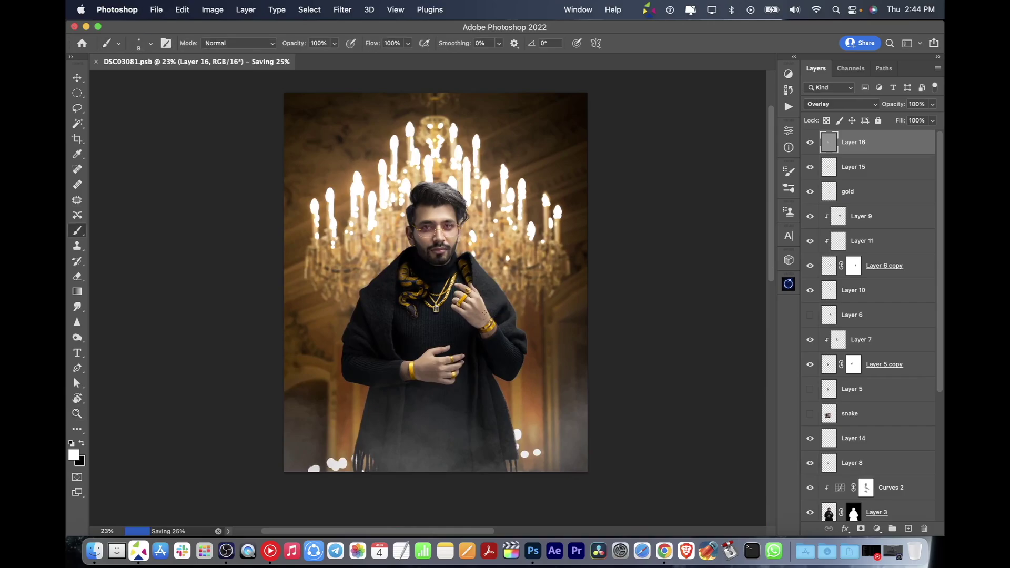
Step: Add Layer 17 in Color blending mode and zoom in on the necklace pendant
click(907, 529)
click(840, 104)
click(831, 423)
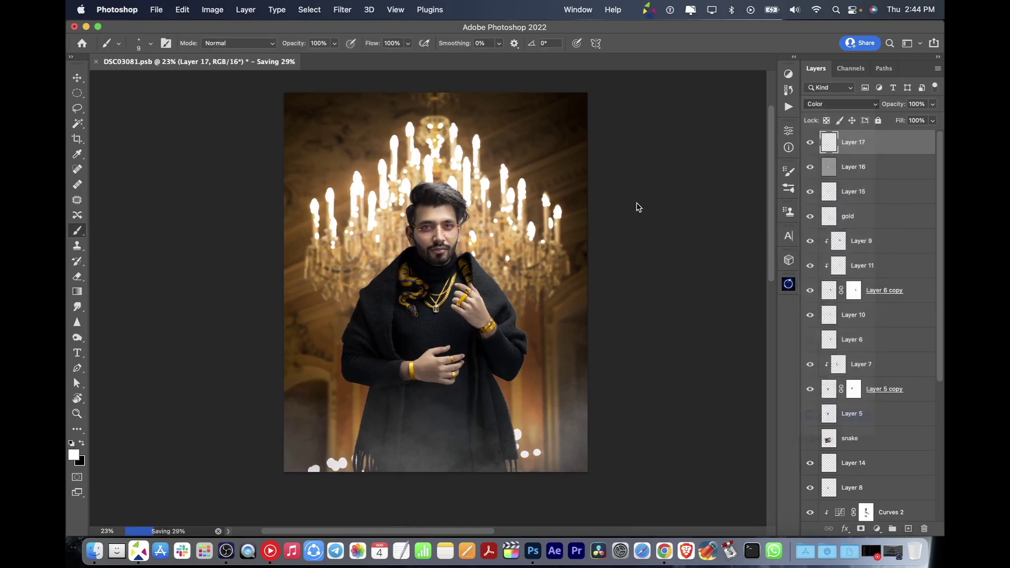
key(super+plus)
key(i)
Step: Paint the pendant stone red using foreground colour #FF0000
click(74, 454)
text(ff0000)
key(Return)
key(b)
drag(410, 265, 437, 263)
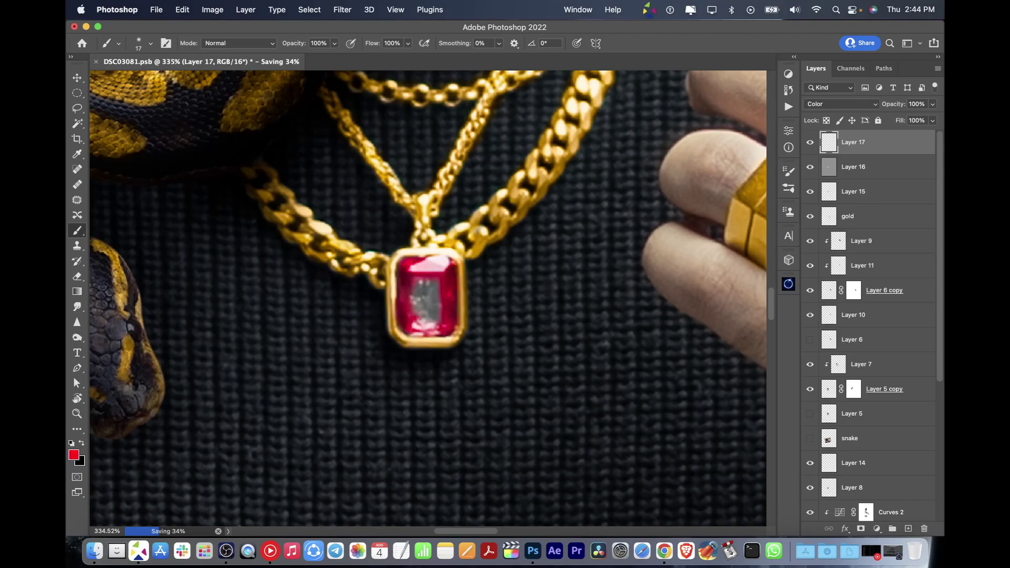
Step: Set Layer 17's opacity to 78% in Blending Options and view the whole image
key(super+0)
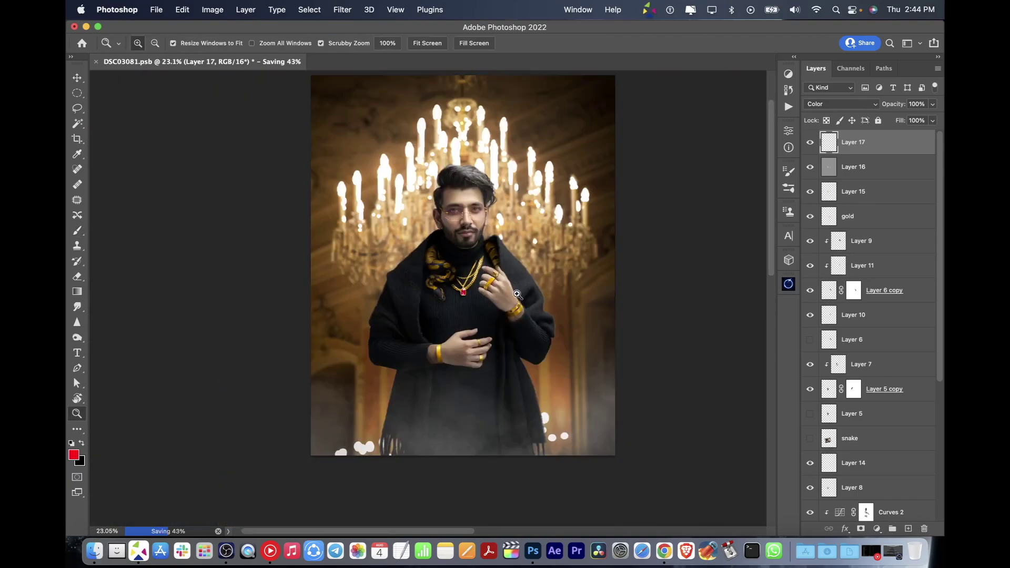
double_click(894, 143)
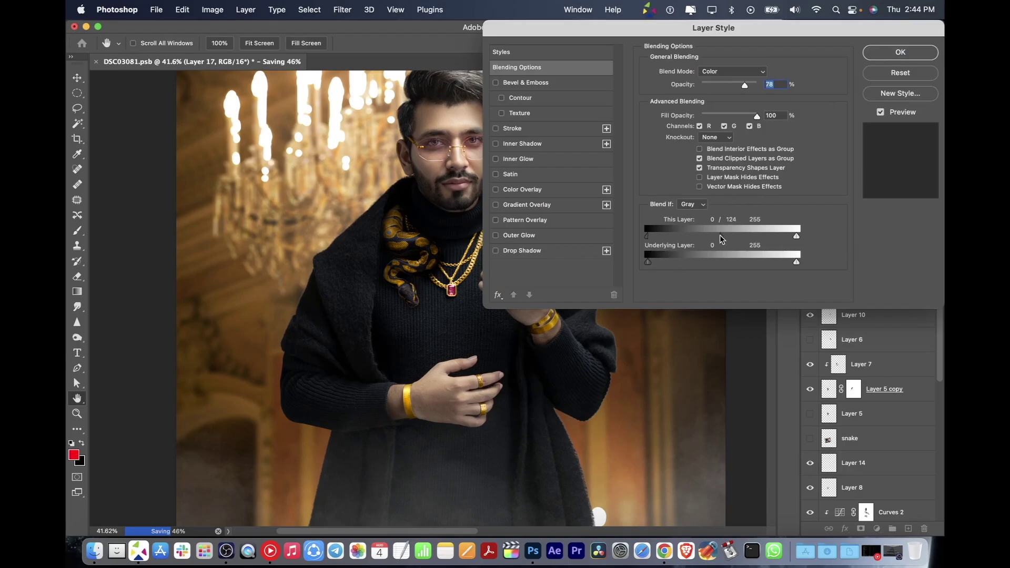
key(Return)
key(z)
drag(557, 296, 526, 296)
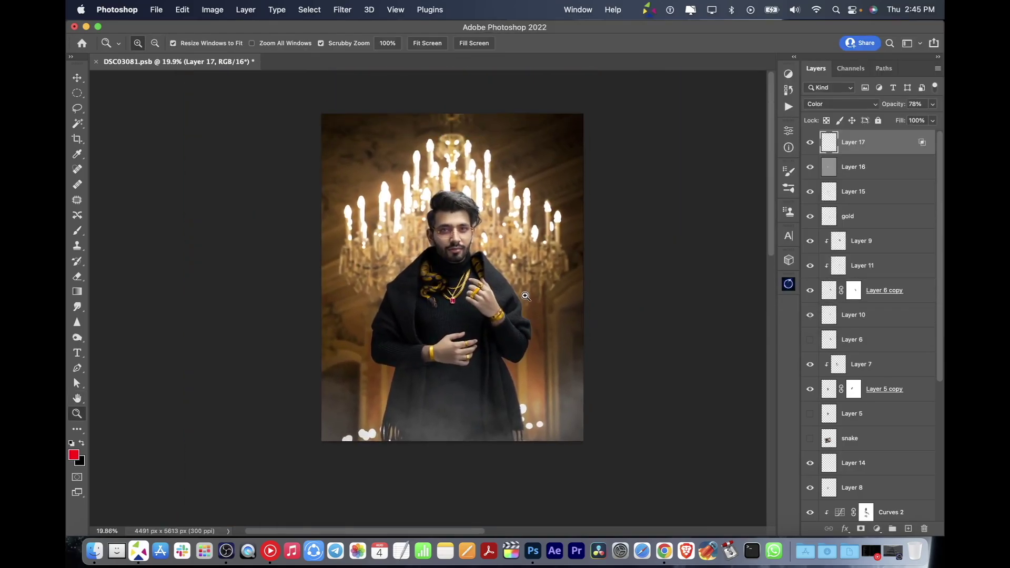
Step: Scroll the Dock's Downloads stack to the crown image, then close the stack
click(827, 550)
scroll(657, 324, down, 5)
scroll(658, 323, down, 5)
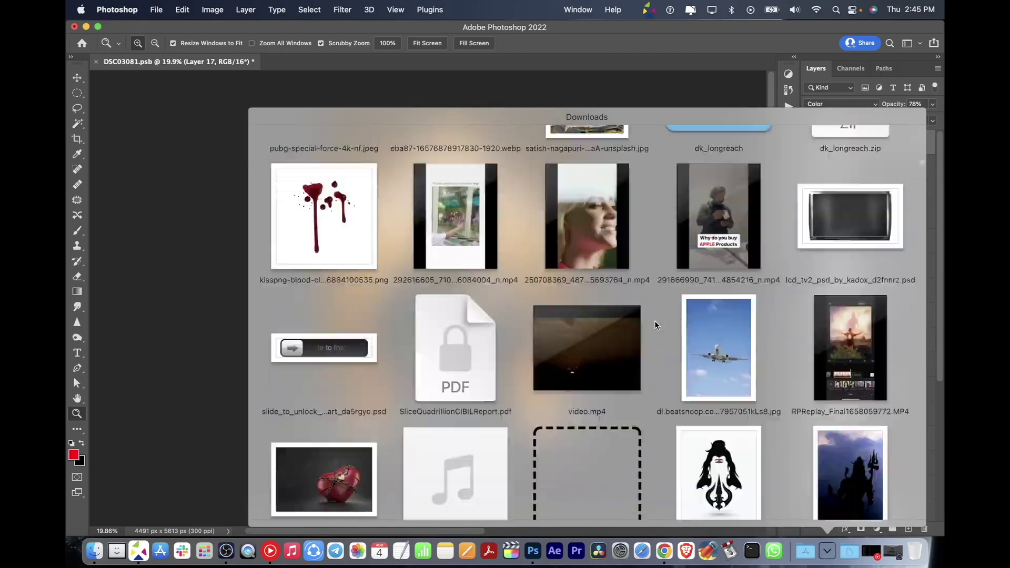
scroll(655, 326, down, 5)
scroll(655, 326, down, 5)
key(Escape)
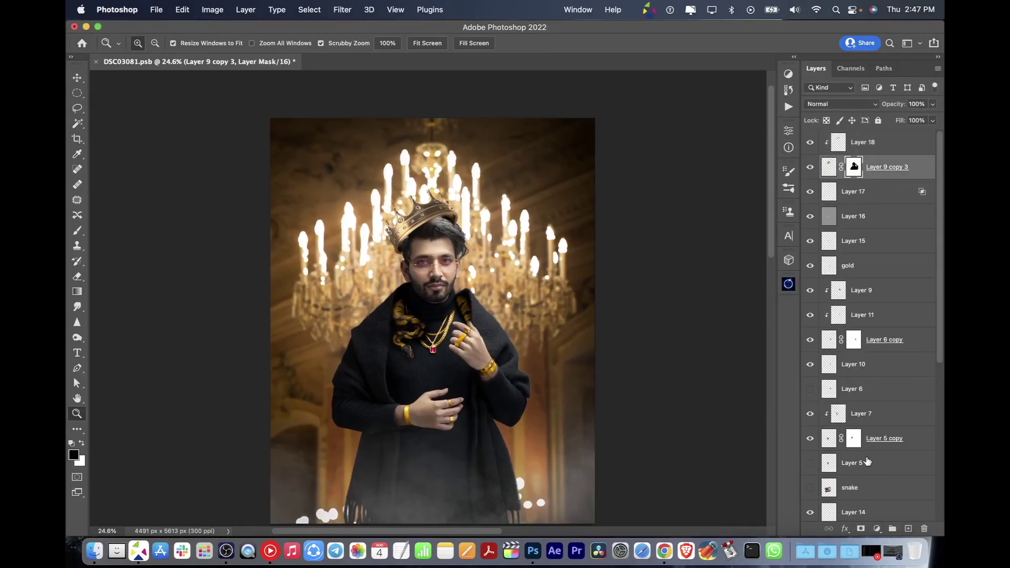
Step: Replace Layer 9 copy 3's mask with the figure mask and target it
drag(866, 461, 853, 167)
key(Return)
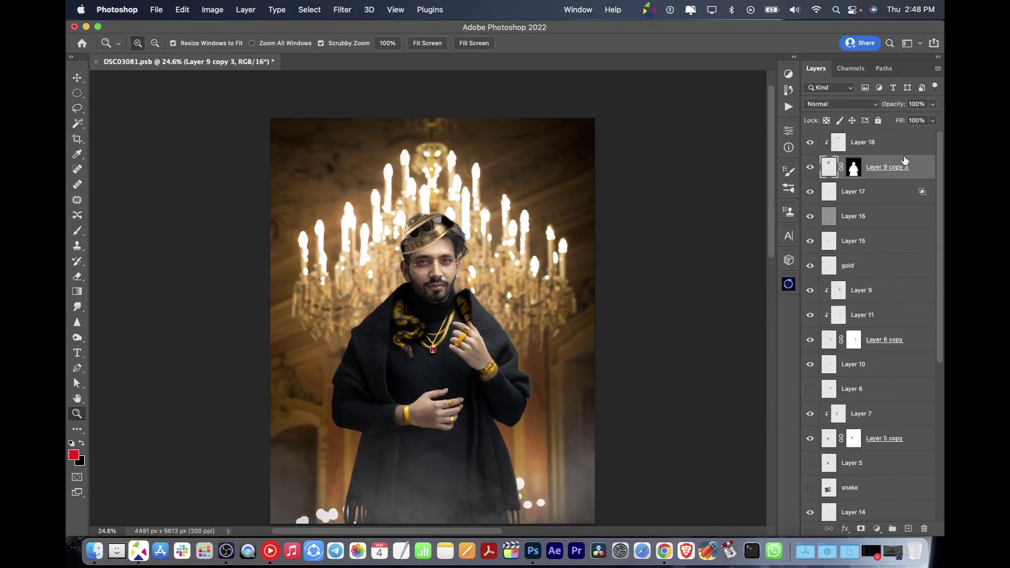
click(854, 166)
key(d)
drag(431, 253, 474, 253)
Step: Paint white on the mask with a larger brush to reveal the crown over the hair
key(b)
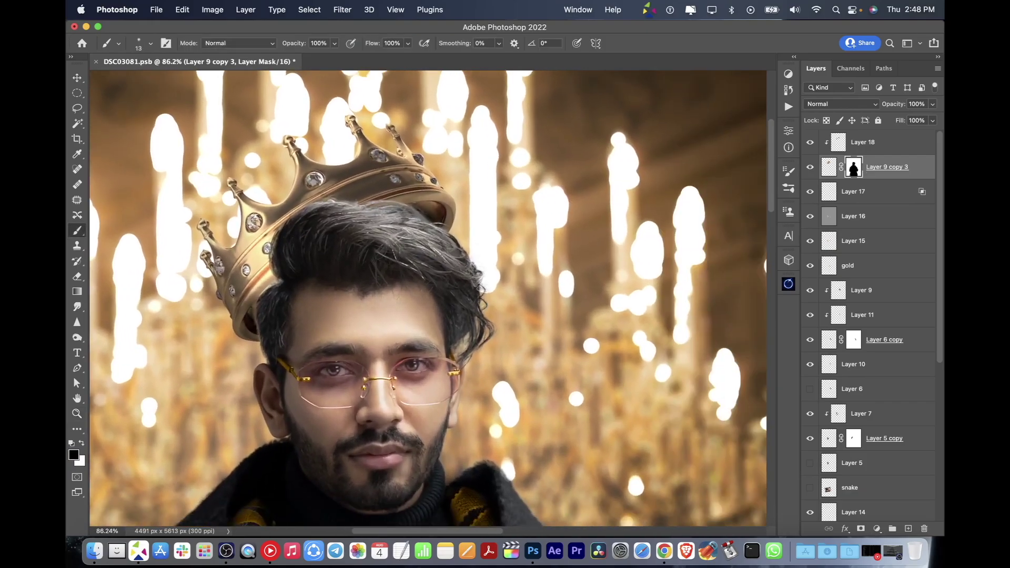
key(x)
key(bracketright)
key(bracketright)
key(bracketright)
drag(278, 247, 332, 222)
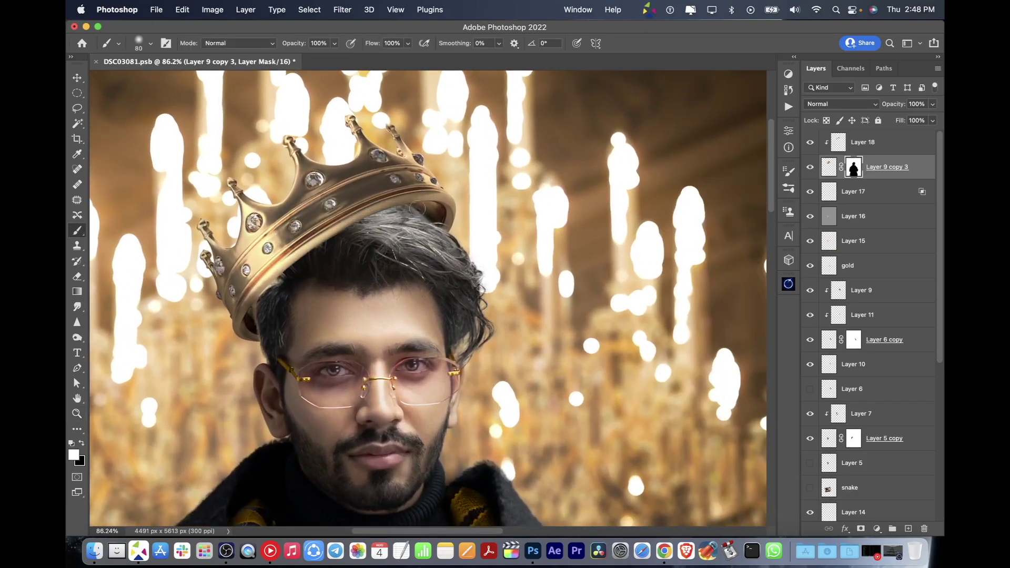
mouse_move(260, 312)
mouse_down()
mouse_move(294, 312)
mouse_move(271, 285)
mouse_up()
key(x)
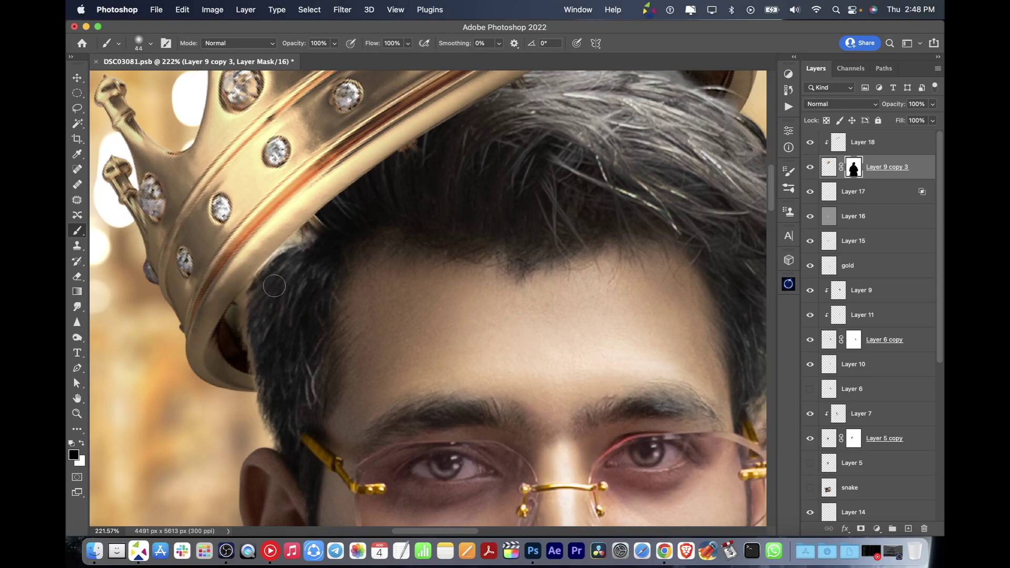
Step: Mask fine hair strands along the crown's rim with a smaller brush
drag(324, 222, 309, 221)
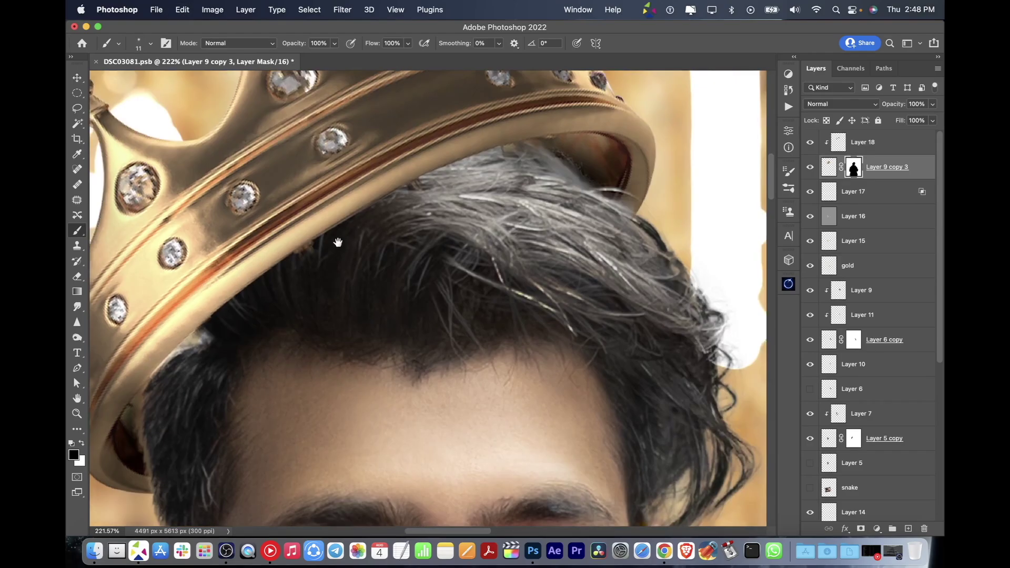
scroll(338, 239, up, 5)
scroll(338, 239, right, 5)
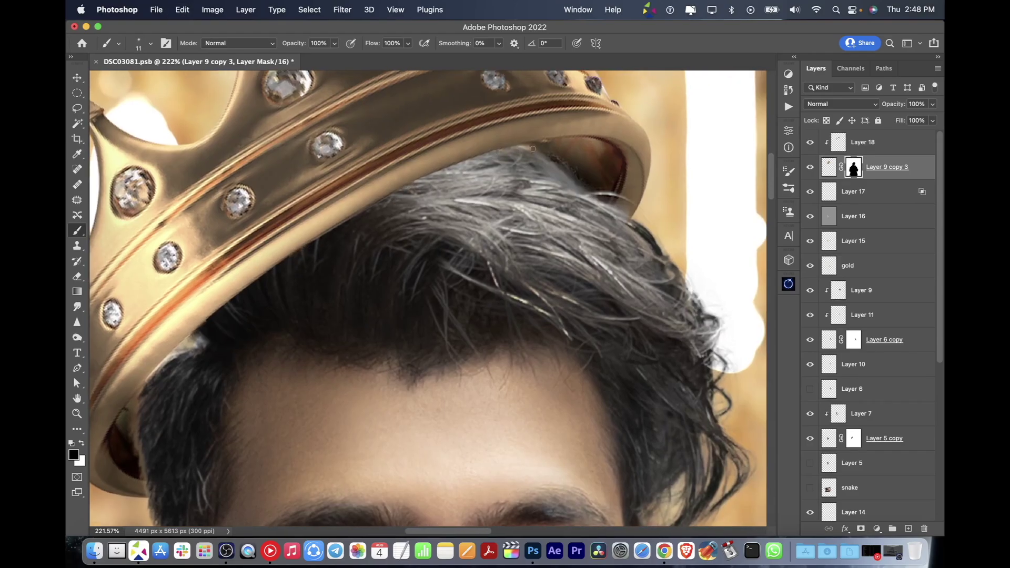
key(x)
key(z)
mouse_move(578, 163)
mouse_down()
mouse_move(572, 173)
mouse_move(744, 161)
mouse_up()
Step: Add Layer 19 below the crown and paint a black shadow under its rim with a ~121 px brush
key(b)
key(alt+bracketright)
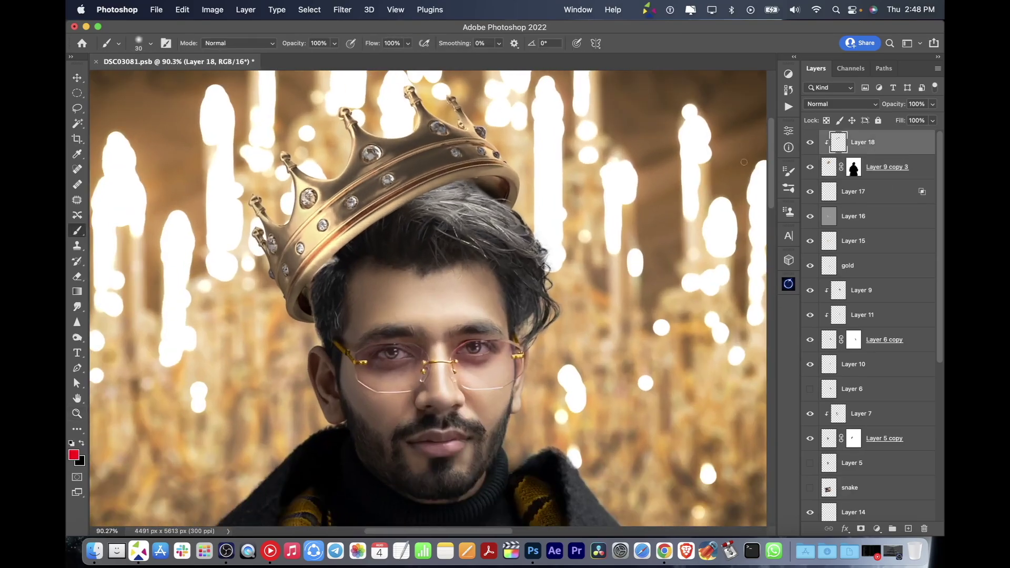
key(ctrl+shift+alt+n)
scroll(332, 199, up, 3)
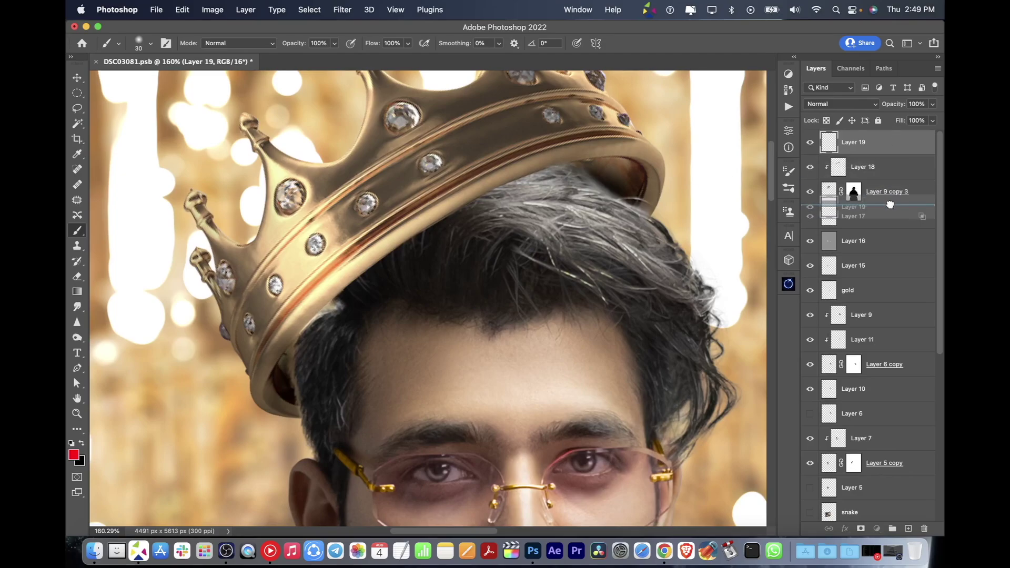
key(ctrl+bracketleft)
key(ctrl+bracketleft)
key(d)
mouse_move(539, 187)
mouse_down()
mouse_move(561, 176)
mouse_move(610, 184)
mouse_up()
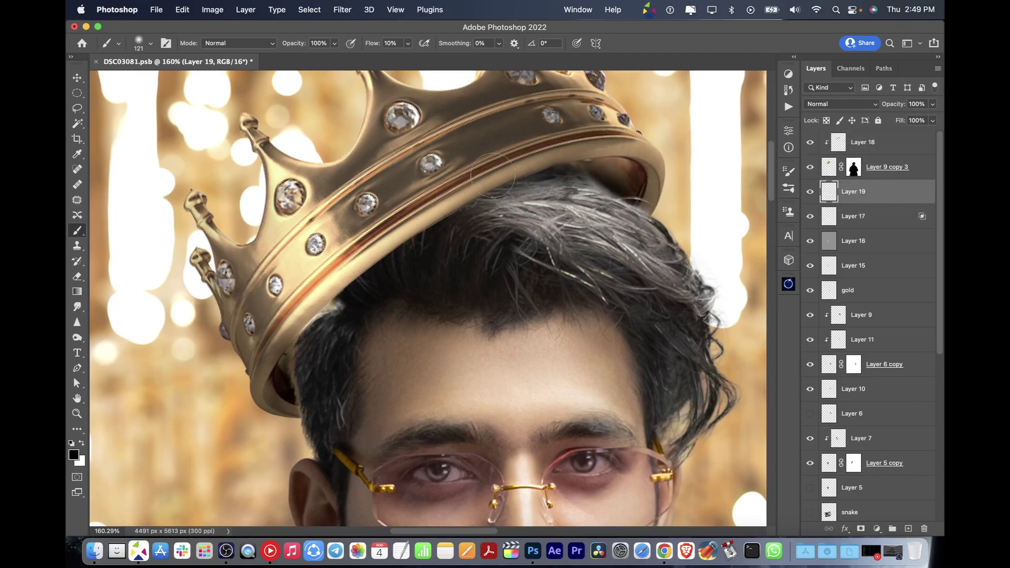
drag(355, 267, 292, 356)
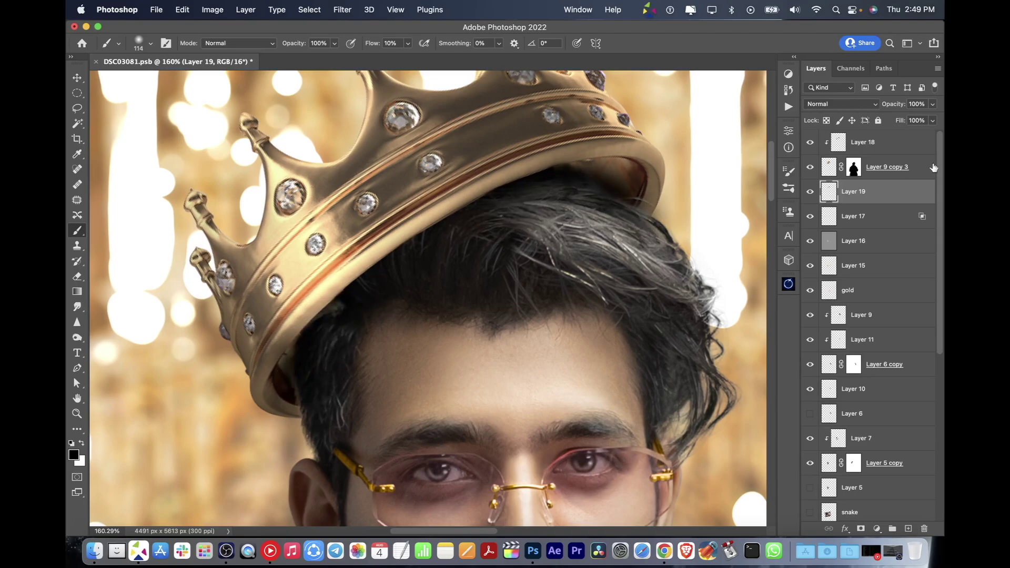
Step: Add Layer 20 clipped to the crown layer and save the document
key(alt+bracketright)
key(ctrl+shift+alt+n)
key(ctrl+alt+g)
mouse_move(573, 173)
mouse_down()
mouse_move(505, 243)
mouse_move(911, 274)
mouse_up()
key(ctrl+s)
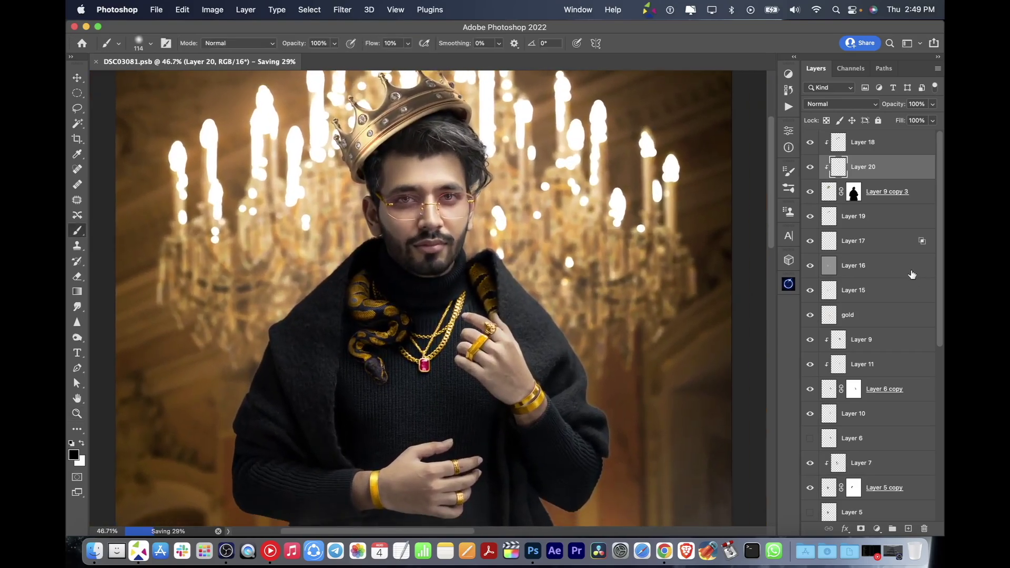
Step: Brighten the snake's upper and lower coils in white on Layer 16, then save
click(911, 274)
key(x)
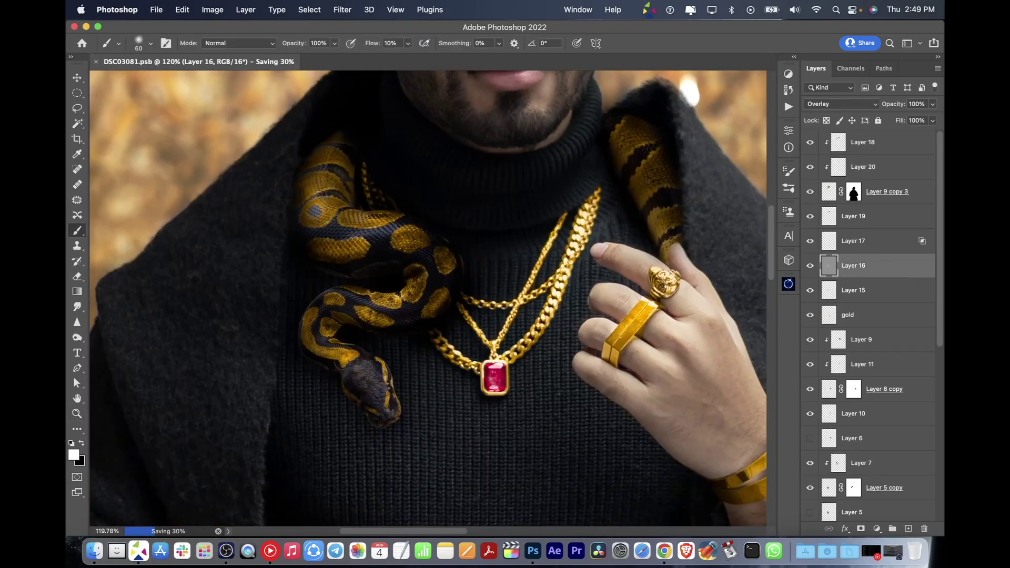
drag(424, 253, 323, 220)
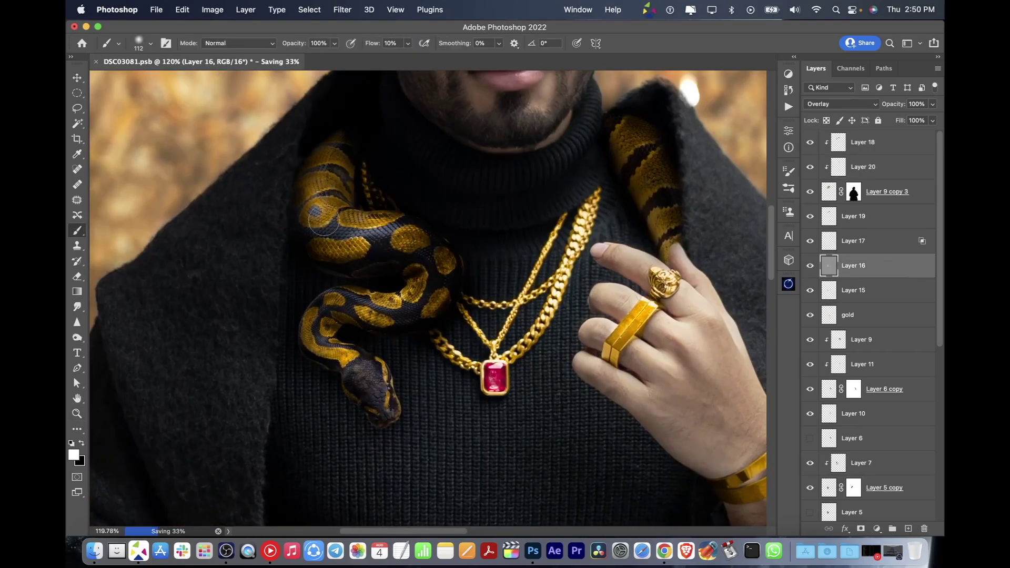
drag(332, 311, 368, 389)
scroll(474, 446, down, 5)
scroll(473, 447, up, 2)
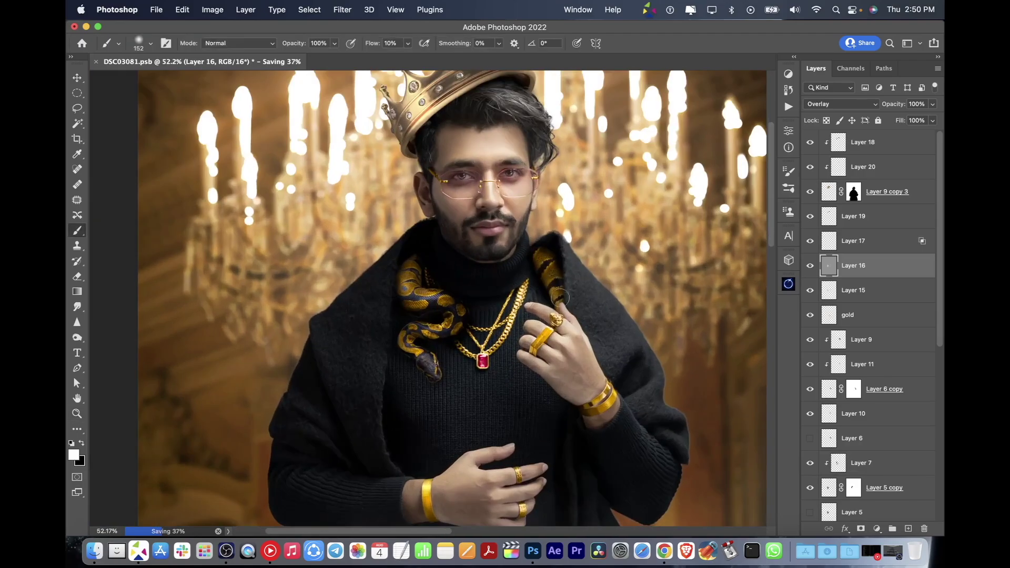
key(ctrl+s)
key(Return)
Step: Desaturate Layer 15 with a clipped Hue/Saturation adjustment
key(z)
scroll(474, 447, down, 3)
scroll(473, 447, up, 2)
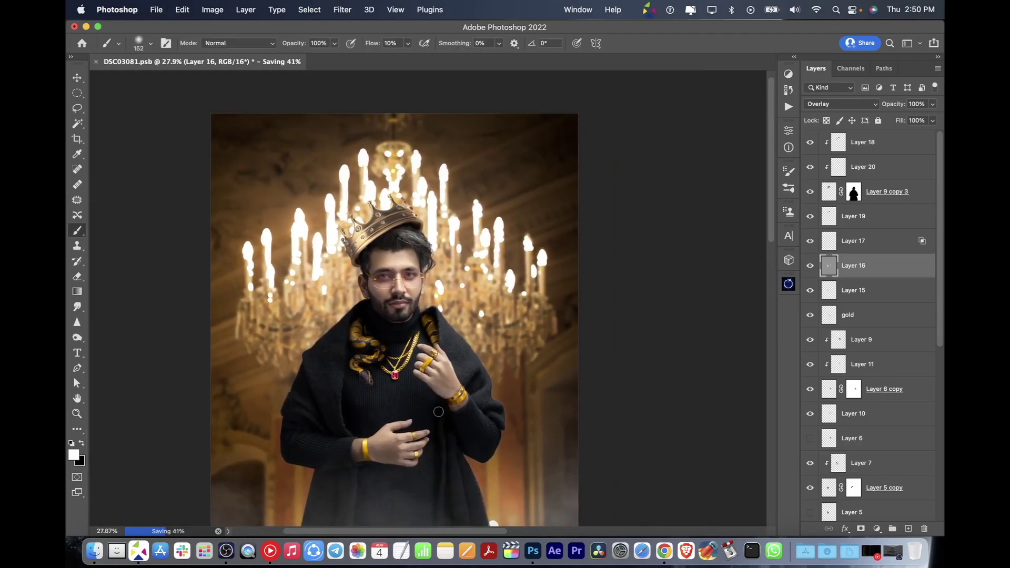
drag(520, 430, 485, 421)
click(853, 290)
click(809, 291)
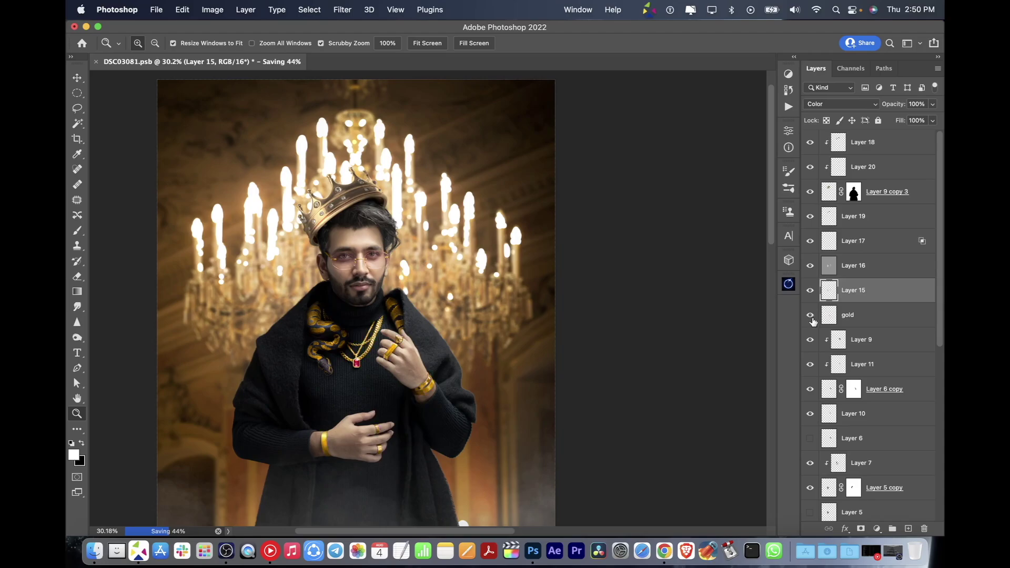
drag(705, 229, 691, 210)
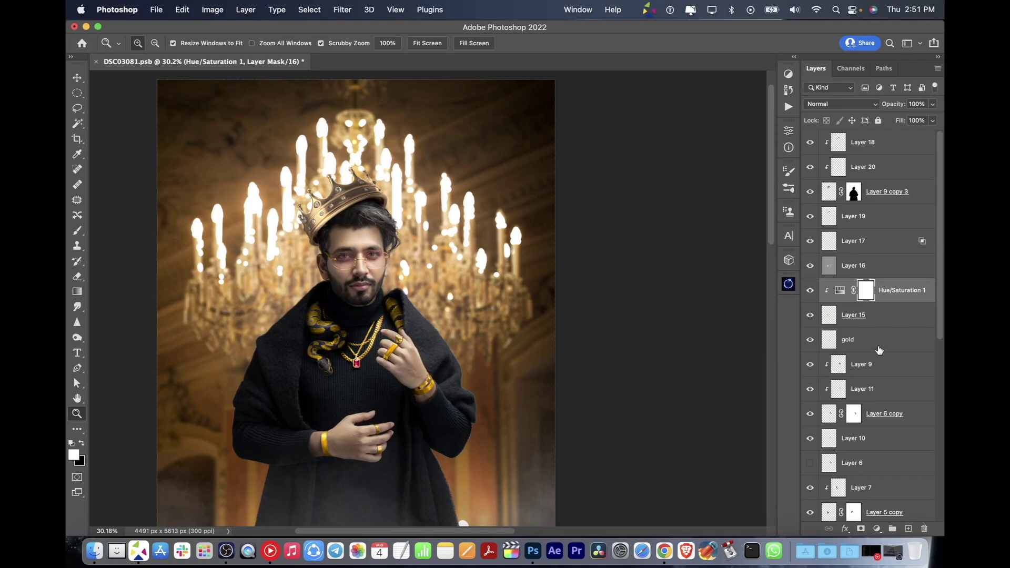
Step: Lower the gold layer's saturation with a clipped Hue/Saturation adjustment, keeping lightness at 0
click(847, 339)
click(788, 129)
click(664, 105)
drag(705, 231, 702, 235)
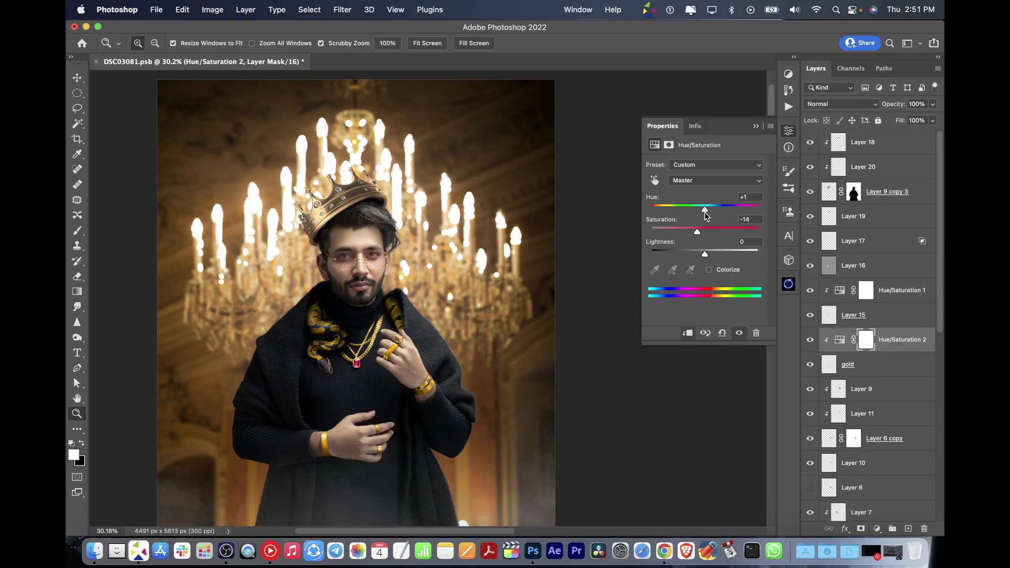
key(super+z)
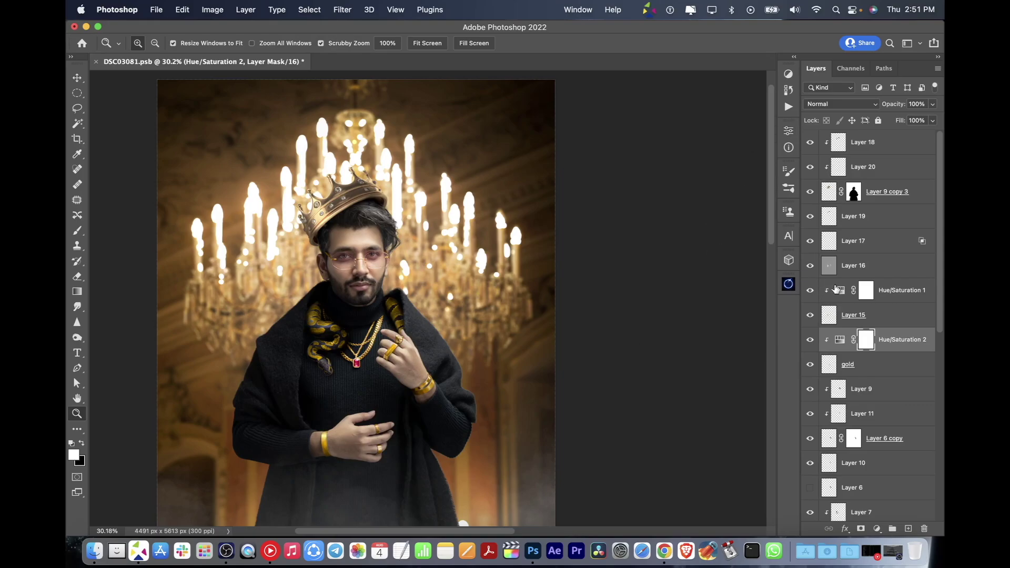
click(852, 191)
Step: Add a clipped Hue/Saturation adjustment on Layer 9 copy 3 with saturation +23
click(788, 73)
click(663, 105)
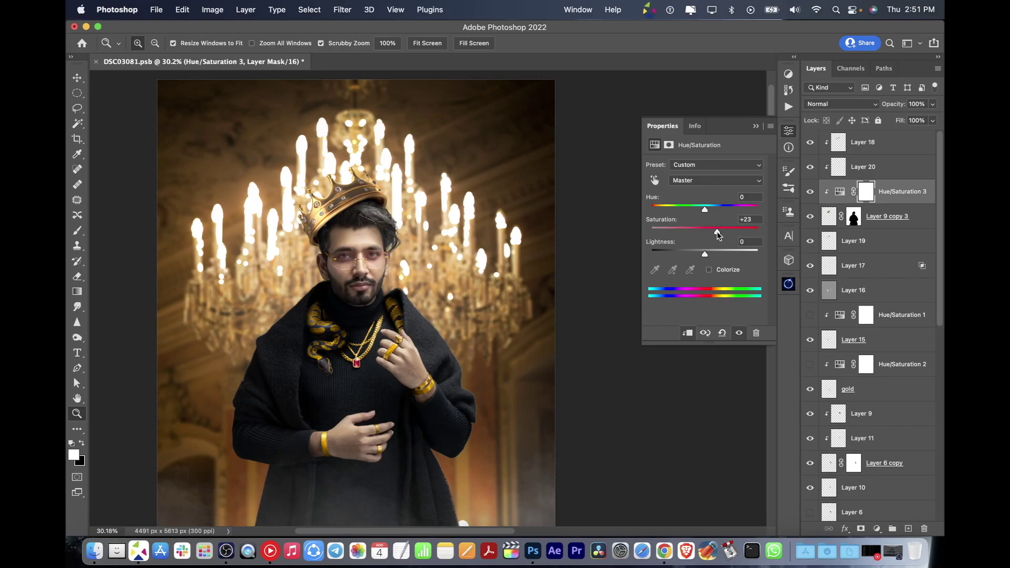
click(755, 126)
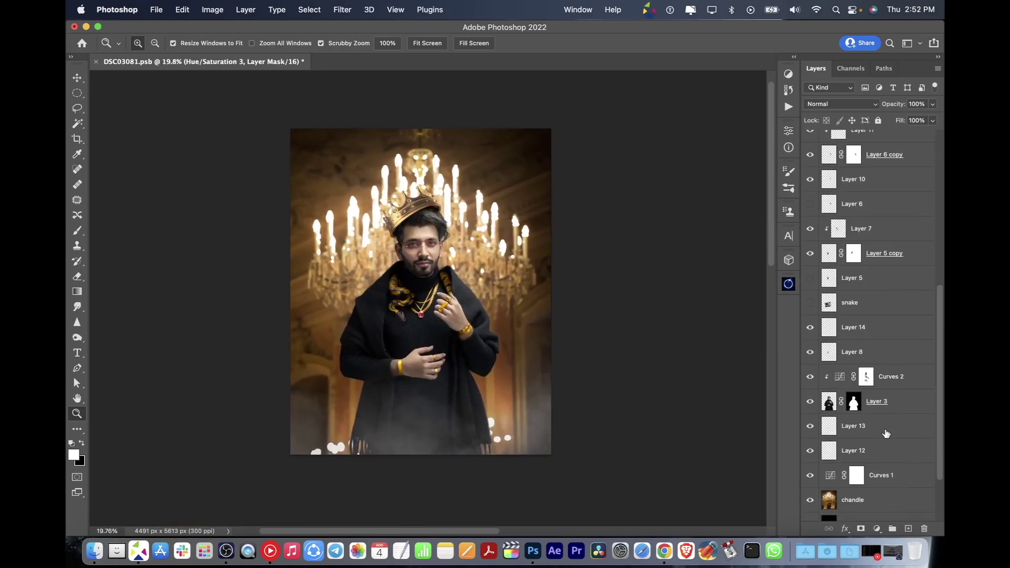
Step: Load the 1297 px smoke brush preset and lower Layer 21's opacity to 76%
click(150, 43)
click(235, 435)
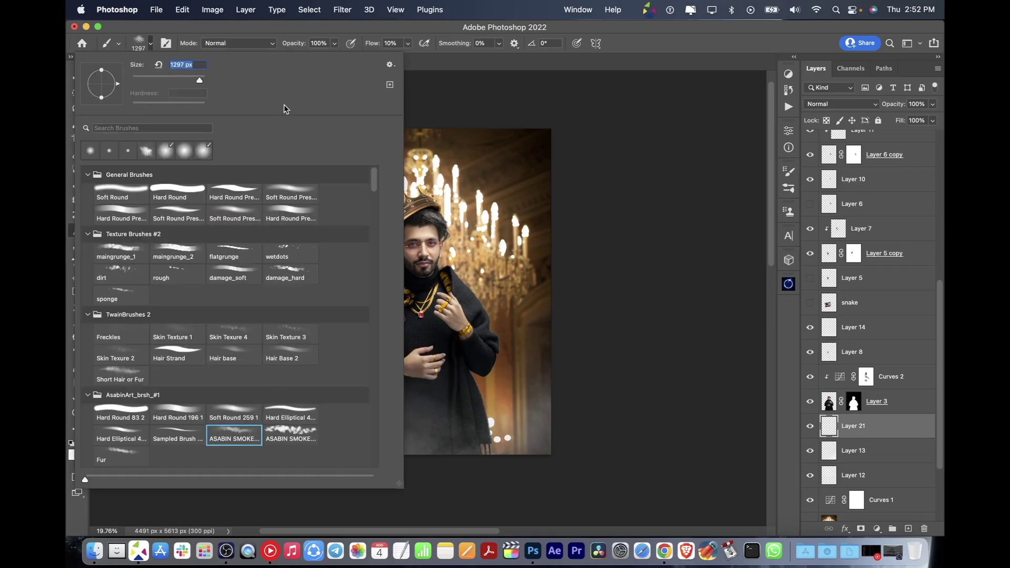
key(Return)
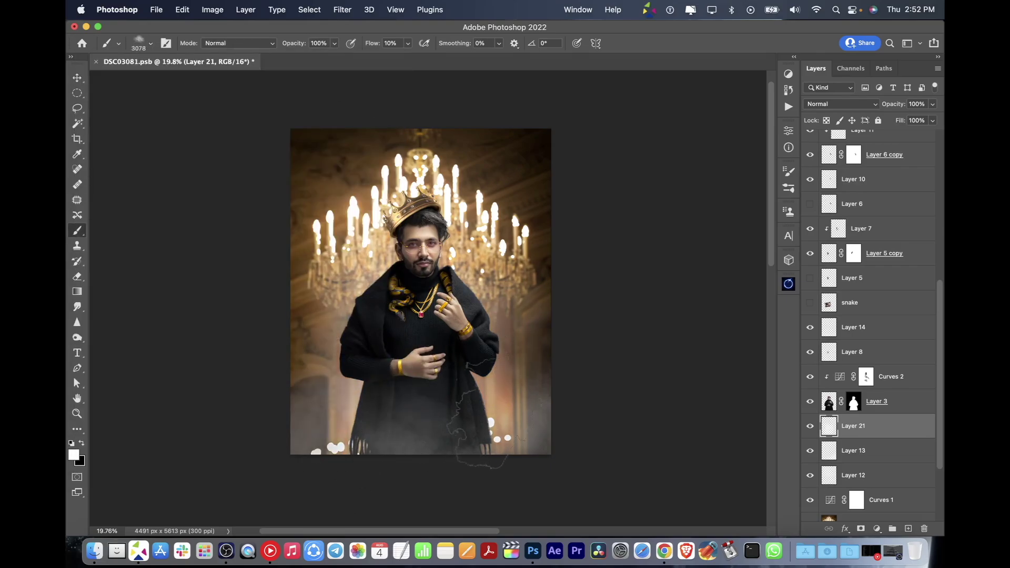
key(z)
drag(397, 311, 413, 311)
key(b)
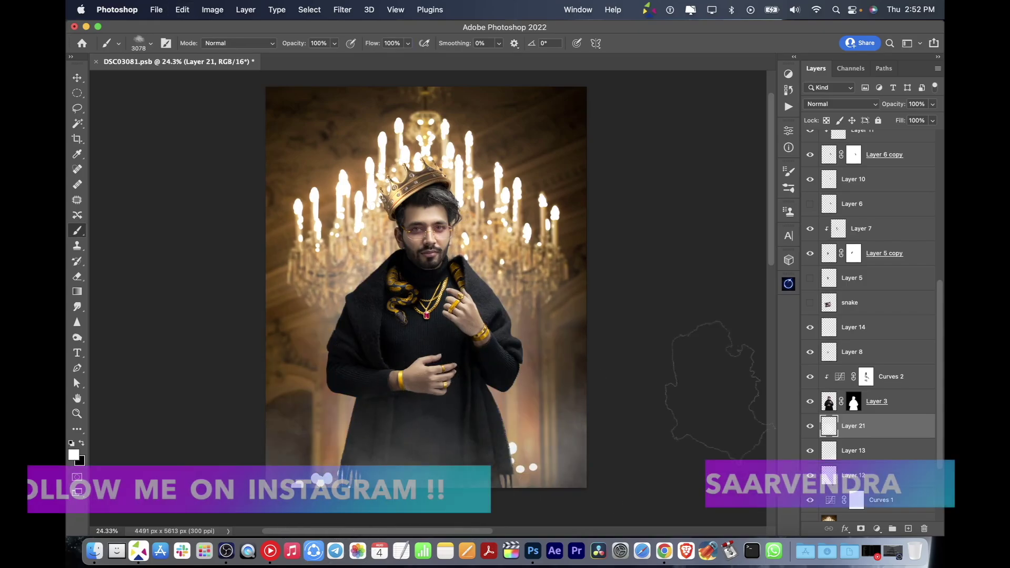
drag(909, 104, 896, 107)
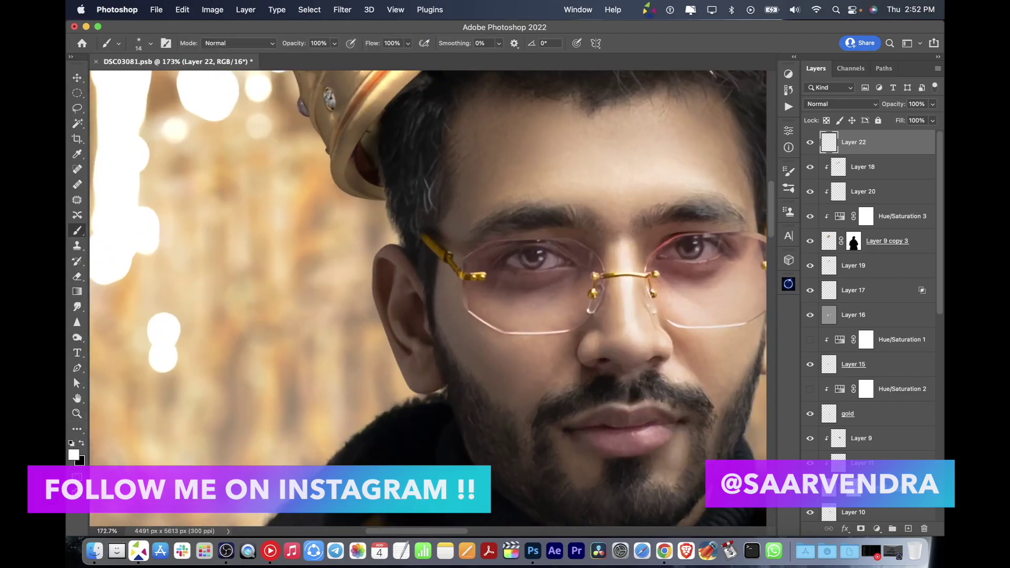
Step: Choose a cream paint colour and a smaller brush, framing the ear and crown
key(bracketleft)
key(bracketleft)
key(bracketleft)
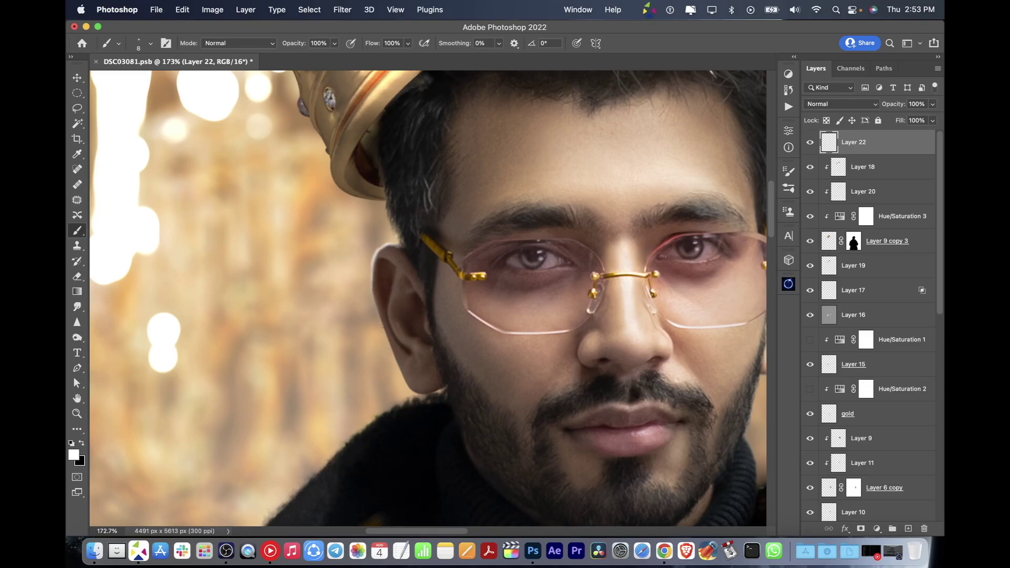
key(super+0)
scroll(324, 158, up, 3)
scroll(324, 158, up, 5)
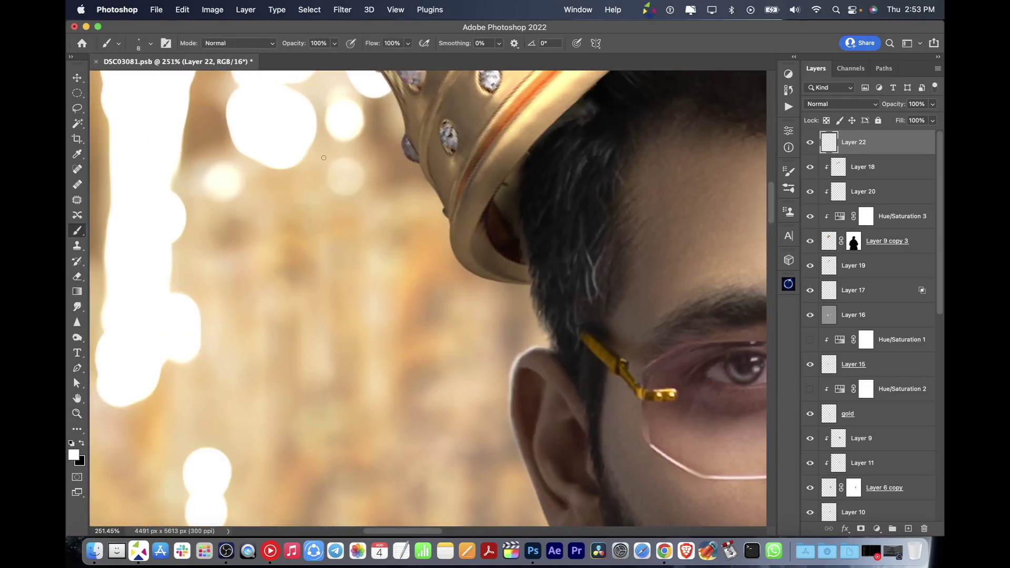
alt+click(323, 158)
click(74, 454)
key(Return)
drag(536, 344, 470, 302)
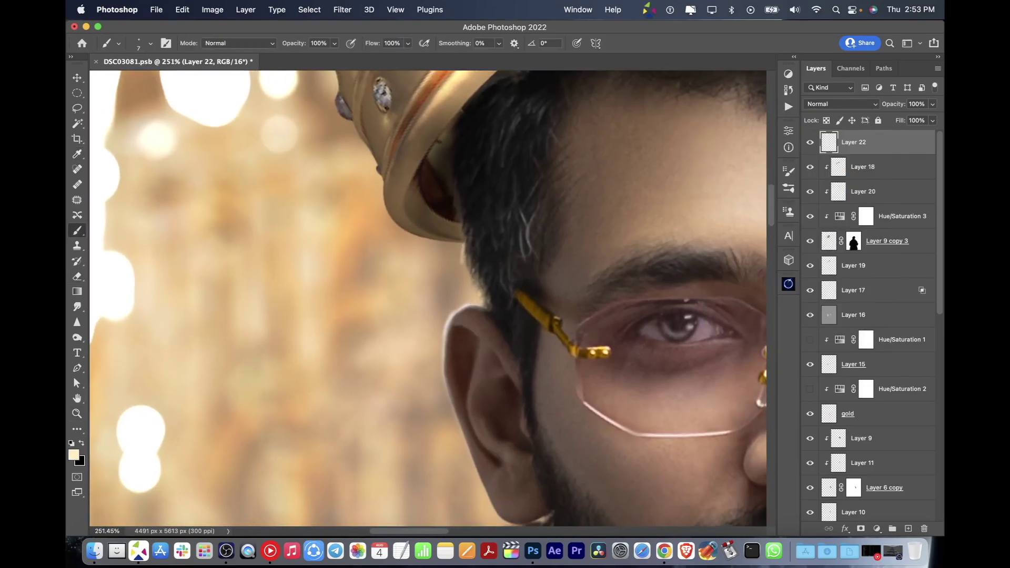
key(bracketleft)
key(bracketleft)
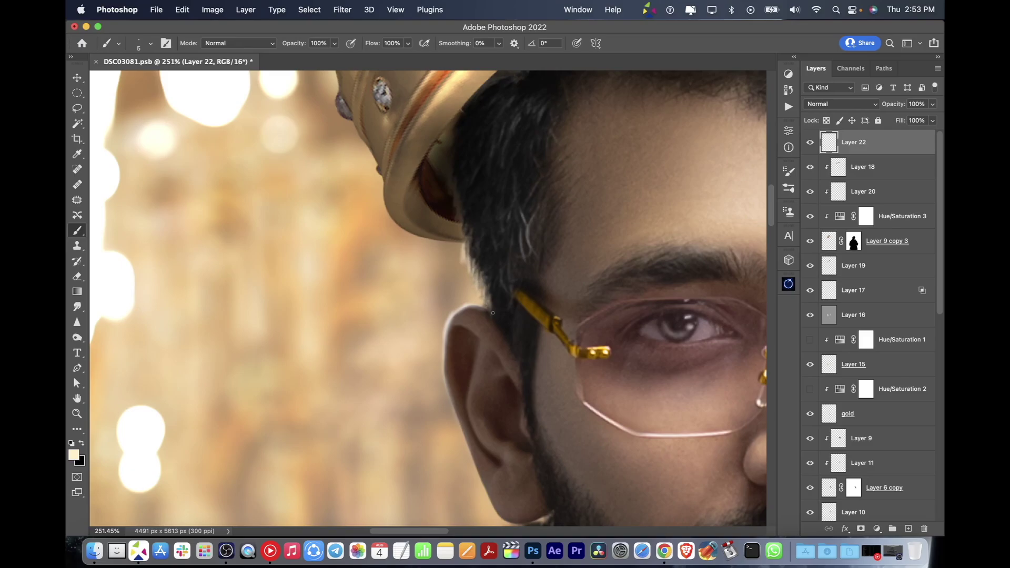
Step: Paint the first cream strands near the ear and select the man's outline
drag(450, 315, 446, 350)
scroll(437, 316, down, 4)
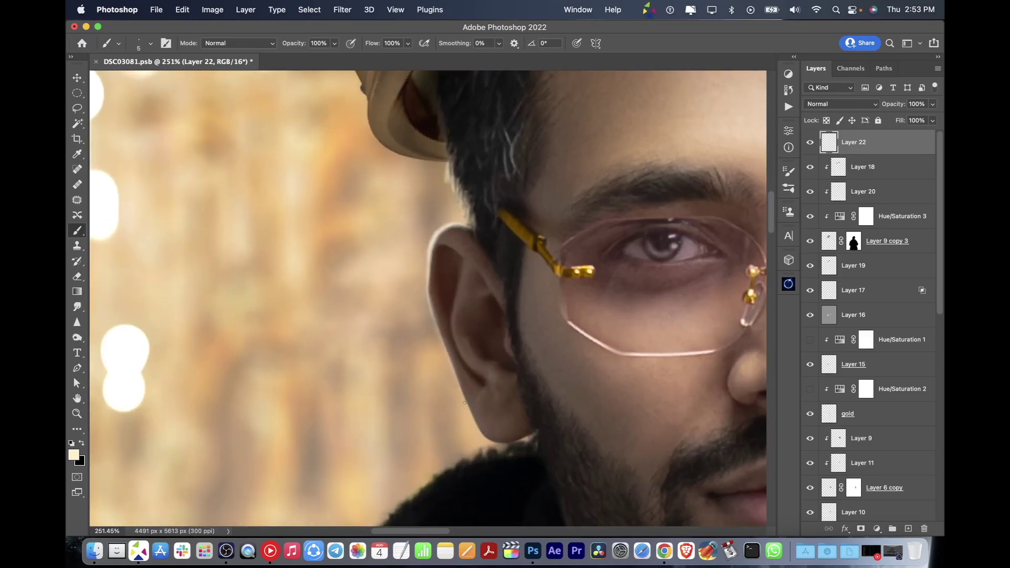
drag(464, 403, 476, 429)
scroll(476, 429, down, 5)
scroll(476, 428, left, 2)
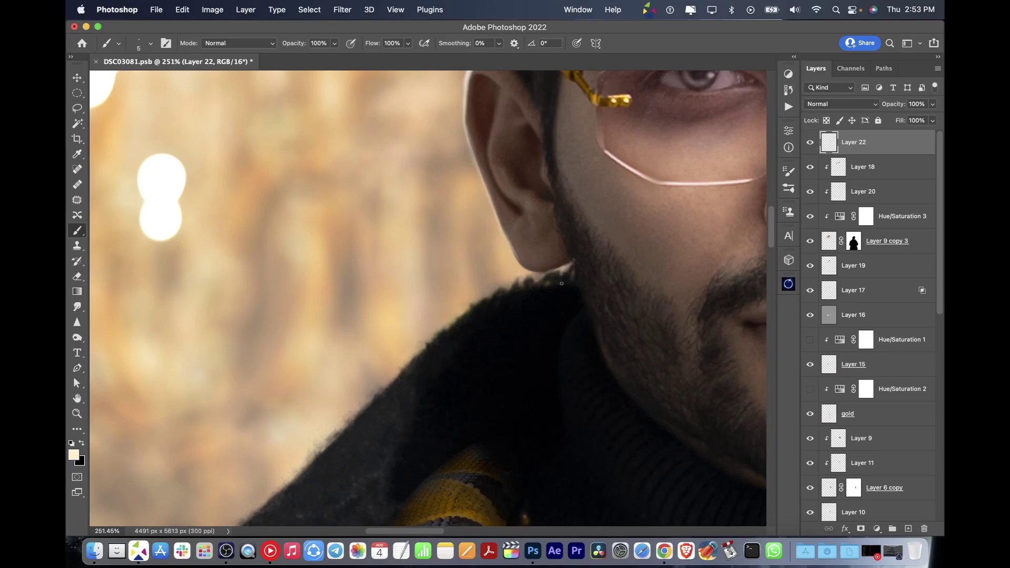
super+click(853, 241)
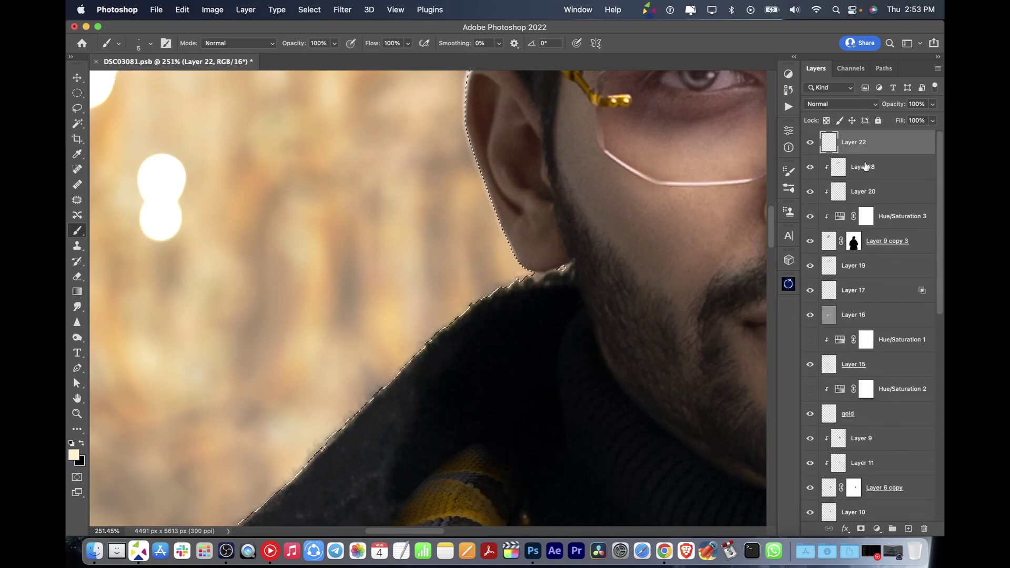
scroll(428, 338, up, 3)
scroll(534, 236, down, 10)
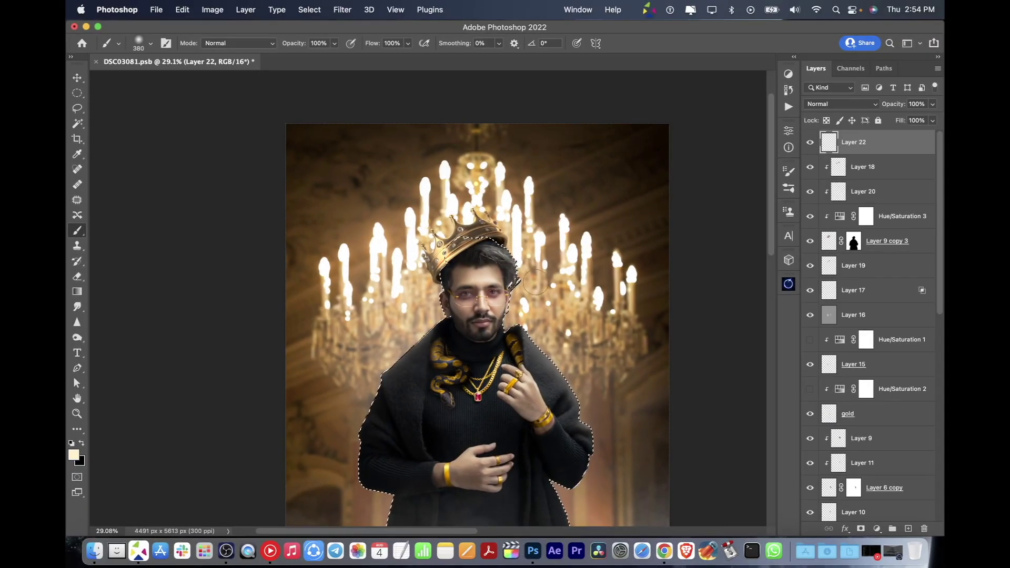
drag(514, 330, 485, 343)
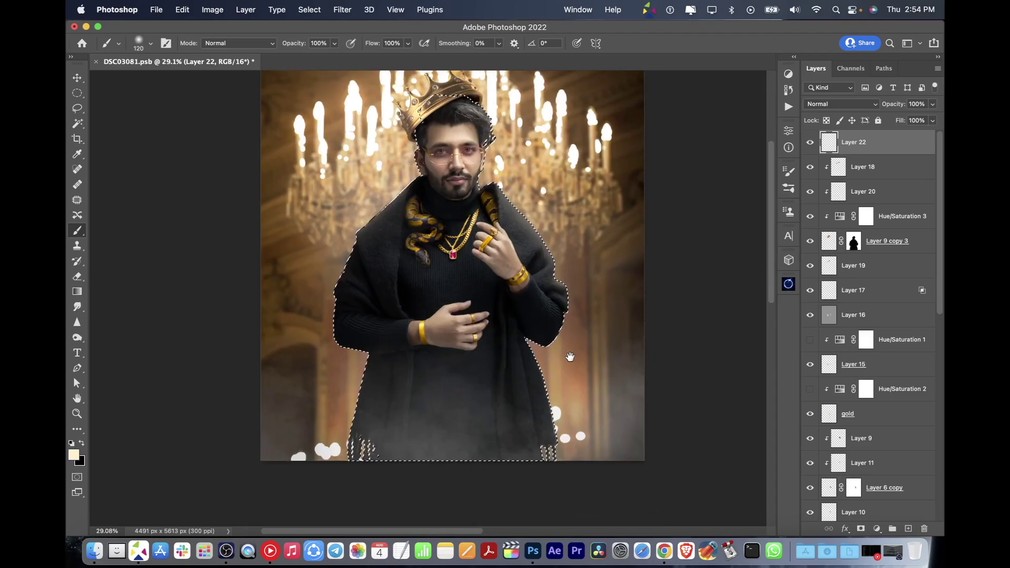
scroll(549, 368, down, 3)
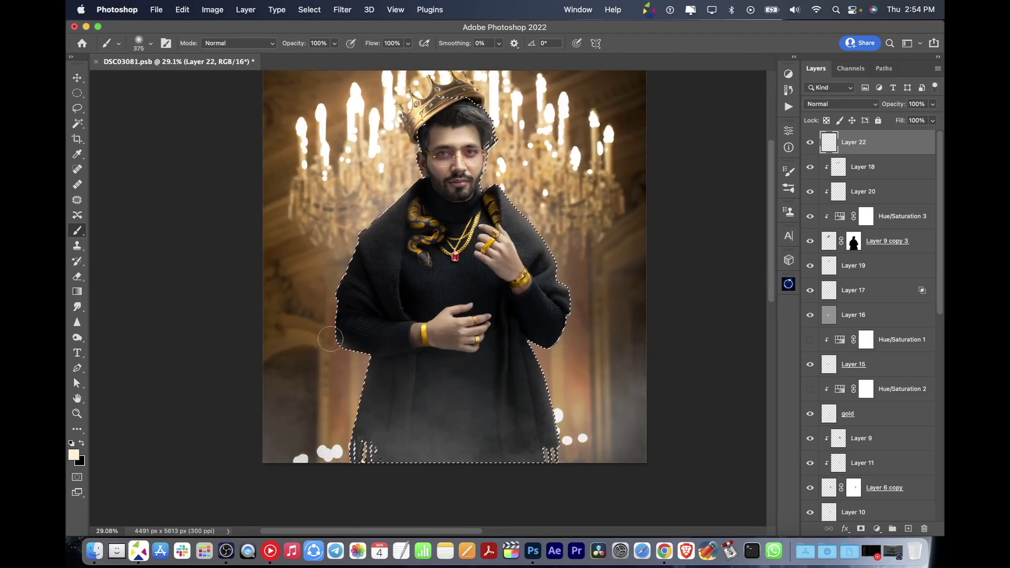
Step: Clear the selection and set Layer 14 to 60% opacity
key(ctrl+d)
drag(342, 285, 660, 417)
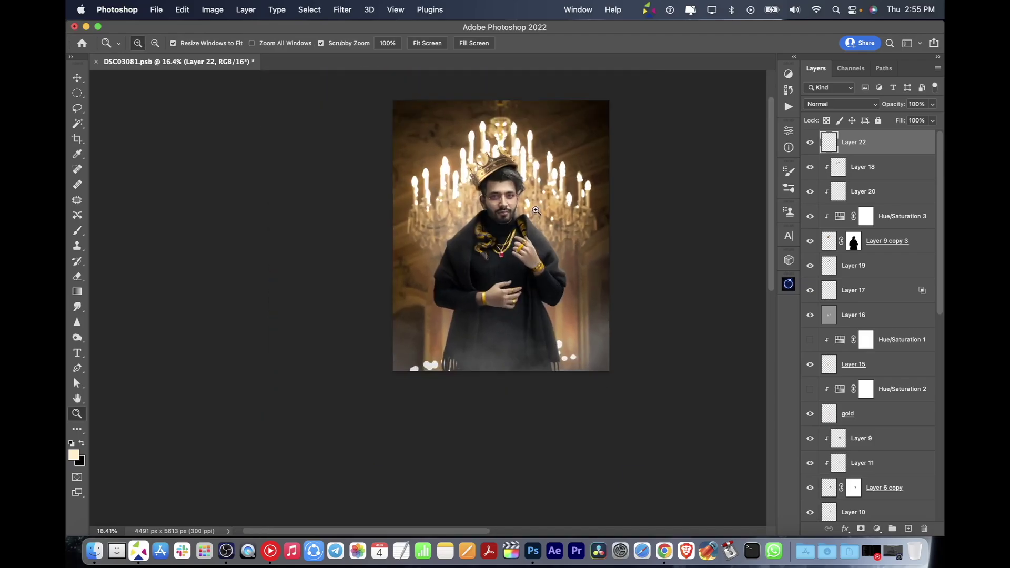
scroll(867, 316, down, 5)
scroll(868, 316, down, 5)
click(829, 313)
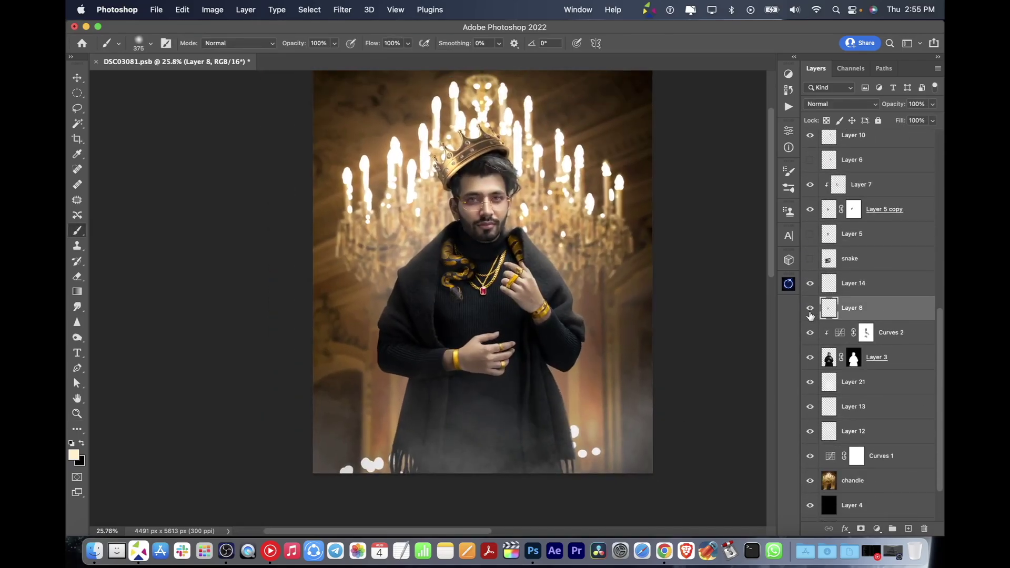
scroll(815, 293, up, 5)
scroll(815, 286, up, 5)
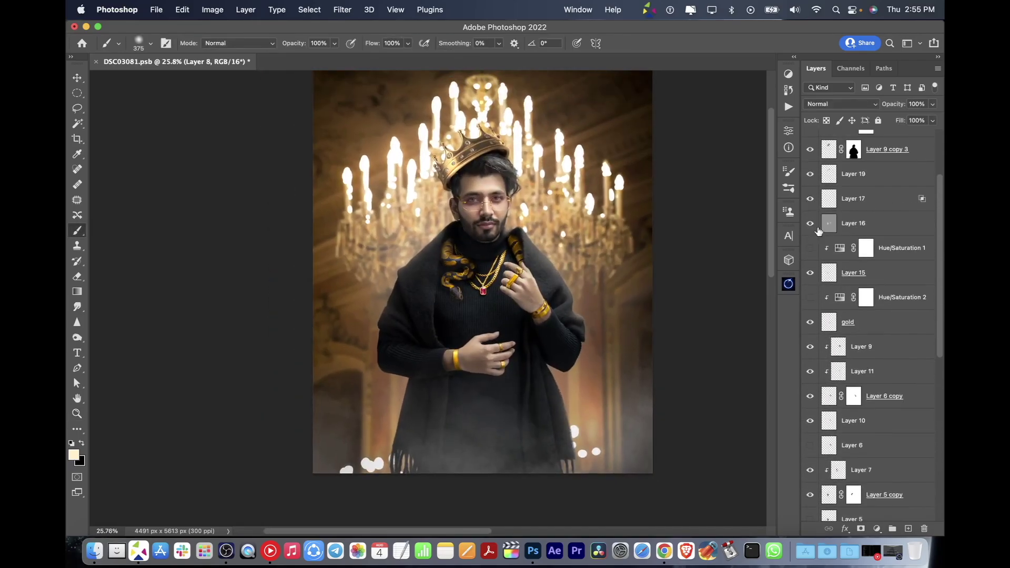
scroll(867, 316, down, 5)
click(851, 333)
drag(893, 104, 892, 106)
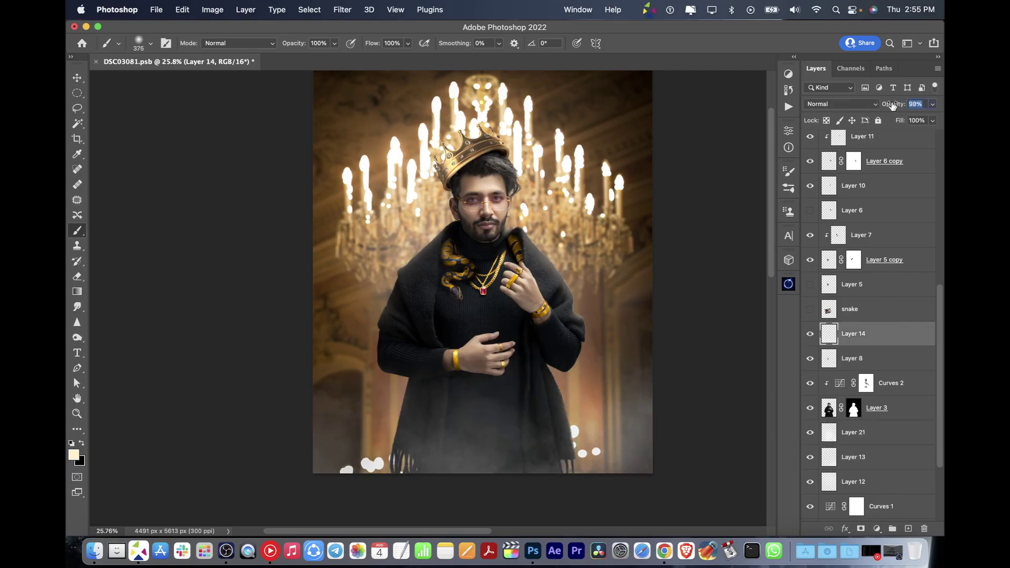
text(60)
key(Return)
Step: Zoom into the crown and paint fine cream strands along the hair beside the eye
drag(652, 239, 684, 239)
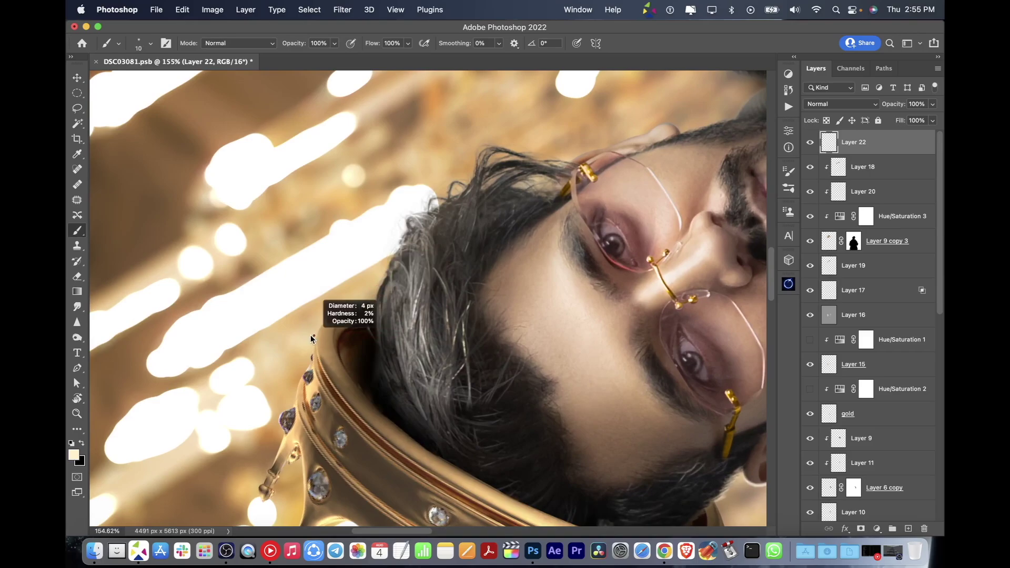
scroll(312, 339, up, 3)
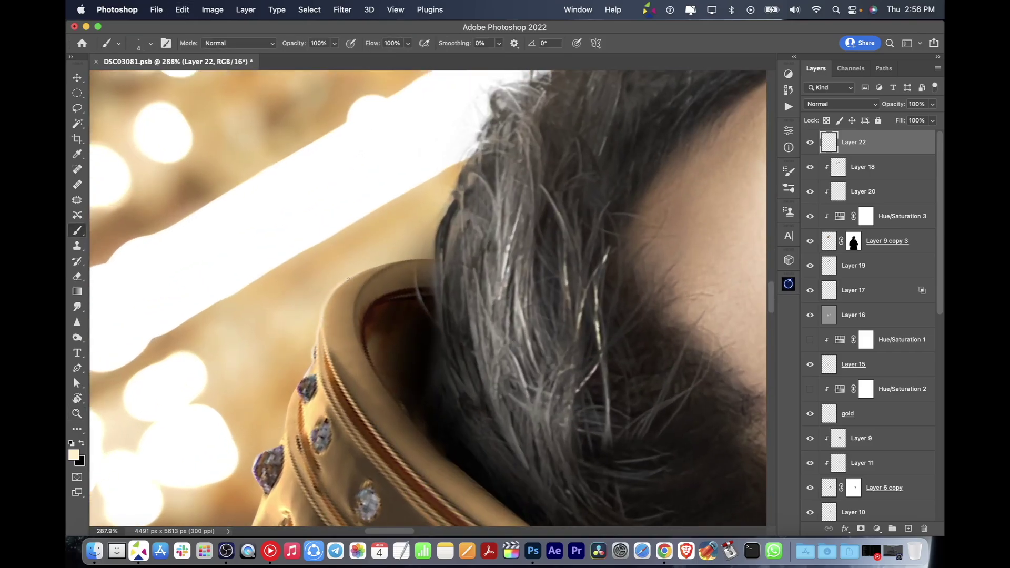
scroll(432, 239, down, 2)
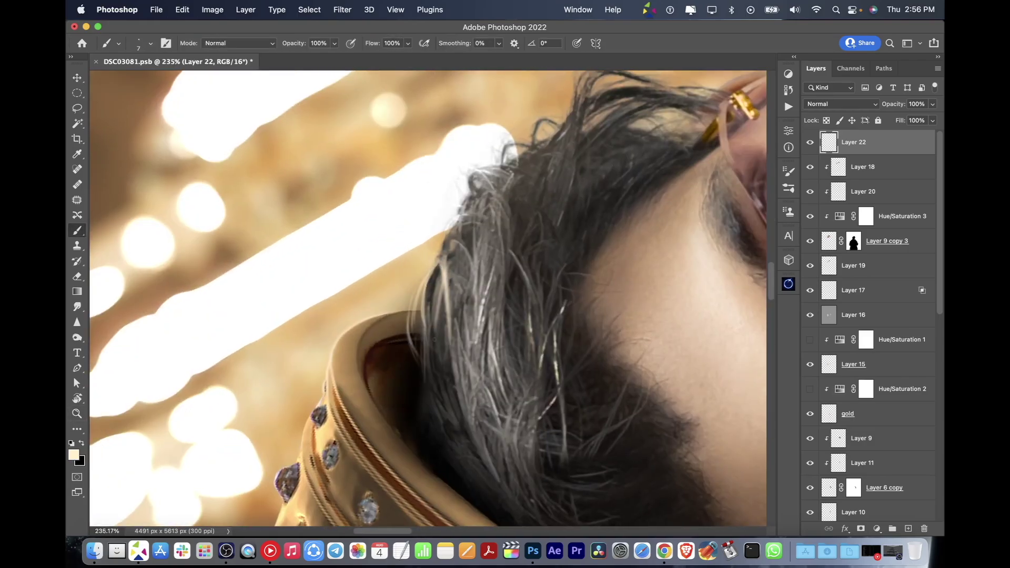
scroll(454, 304, up, 3)
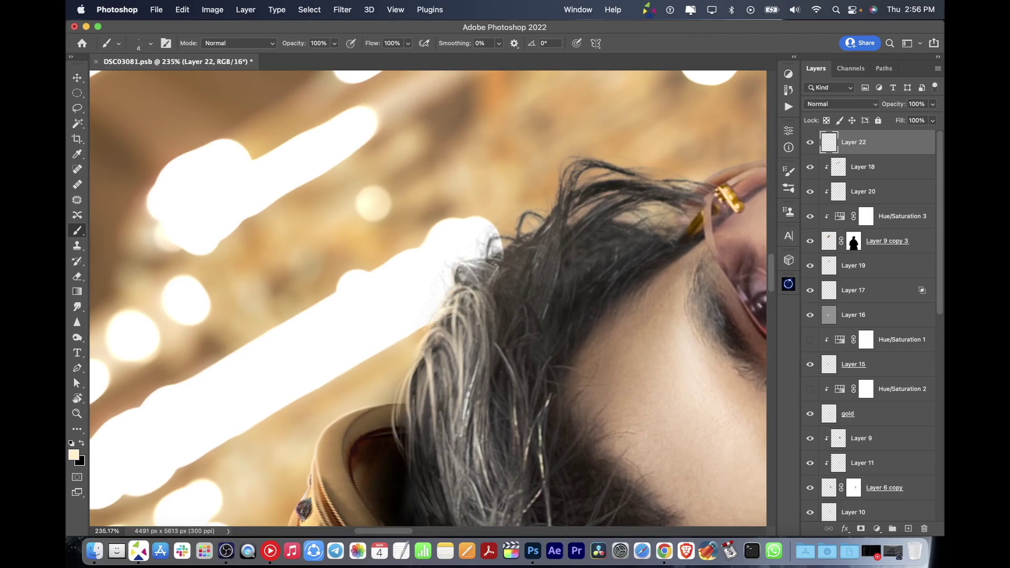
key(bracketright)
key(bracketright)
key(bracketright)
drag(482, 264, 501, 325)
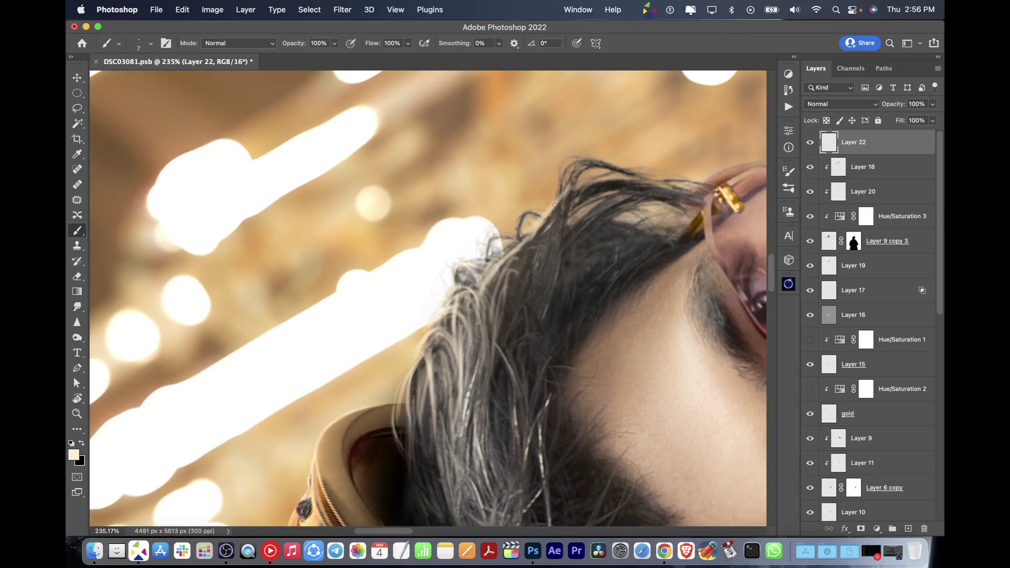
drag(554, 204, 509, 307)
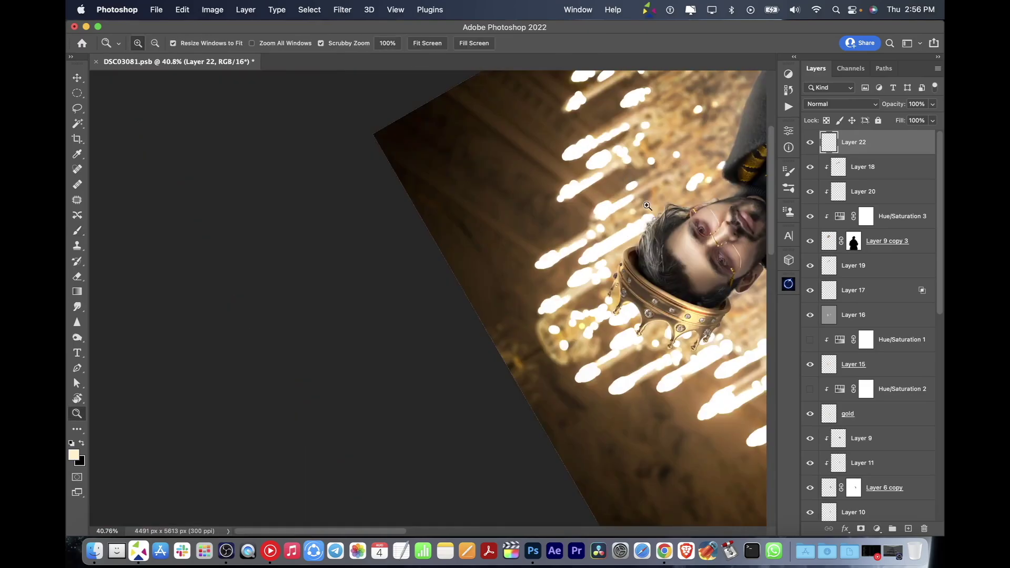
drag(575, 232, 518, 292)
key(bracketleft)
key(bracketleft)
key(bracketleft)
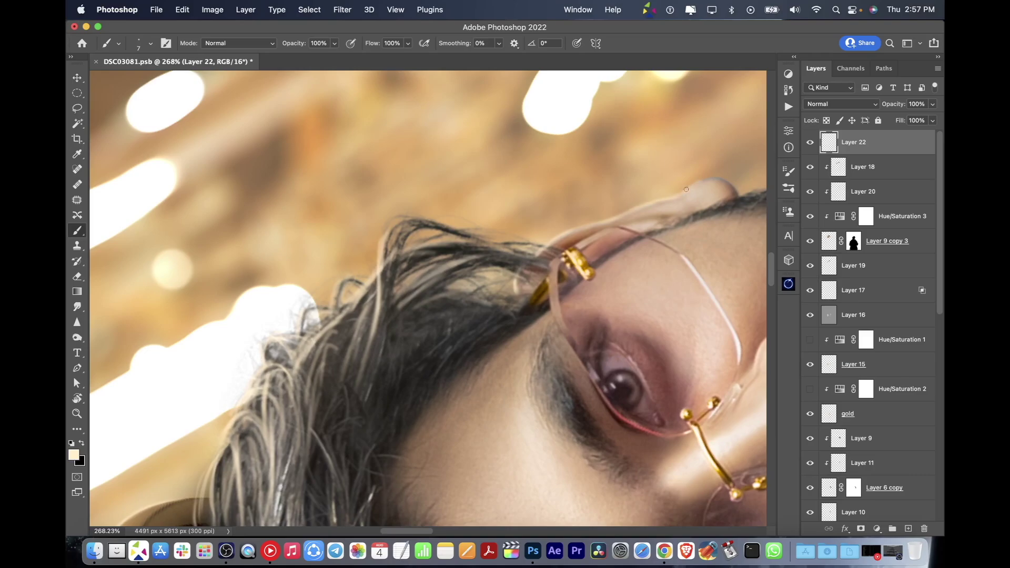
drag(718, 179, 500, 271)
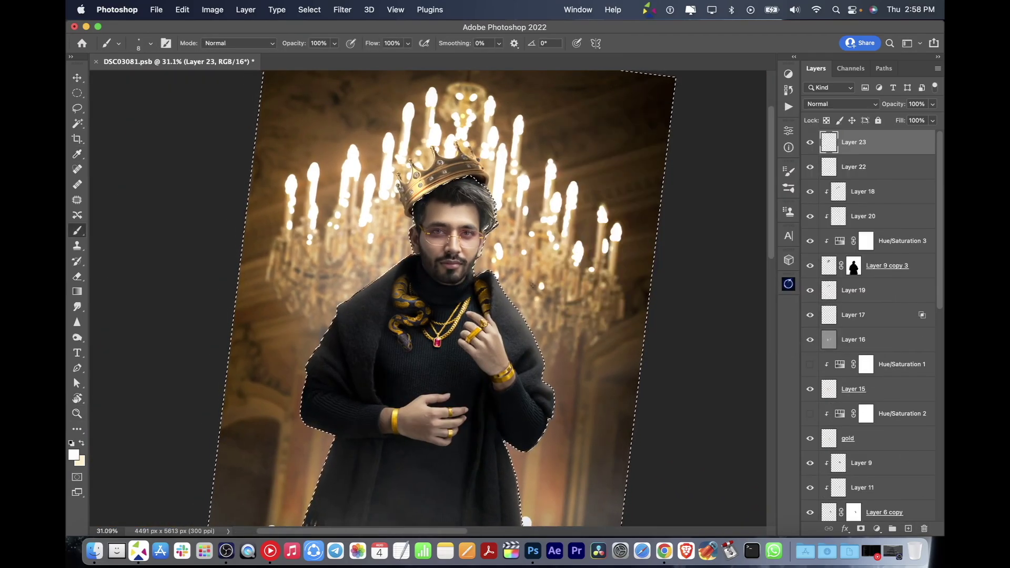
Step: Deselect and set Layer 23's Blend If so it hides over darker underlying areas
key(bracketleft)
key(bracketleft)
key(bracketleft)
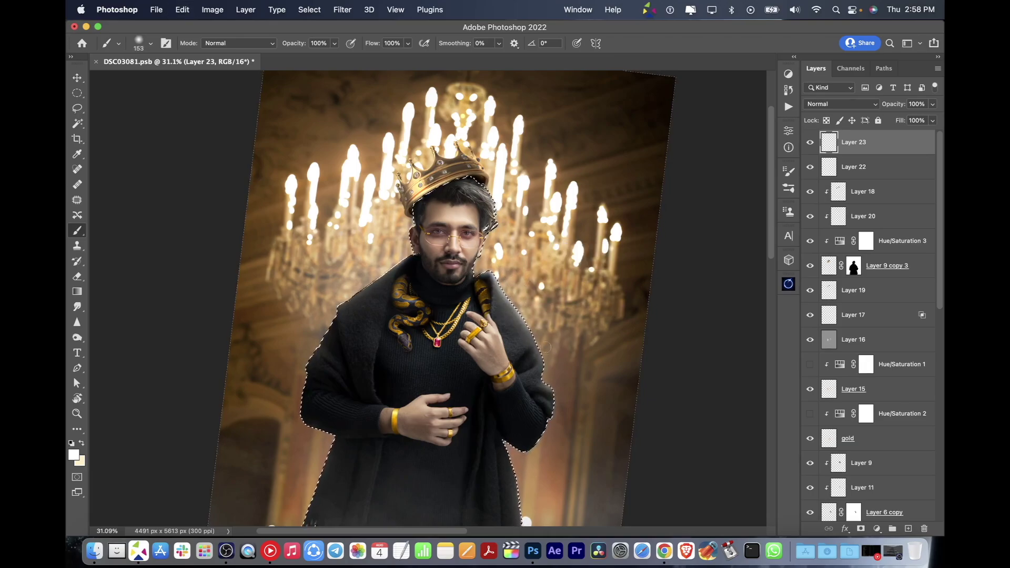
key(ctrl+d)
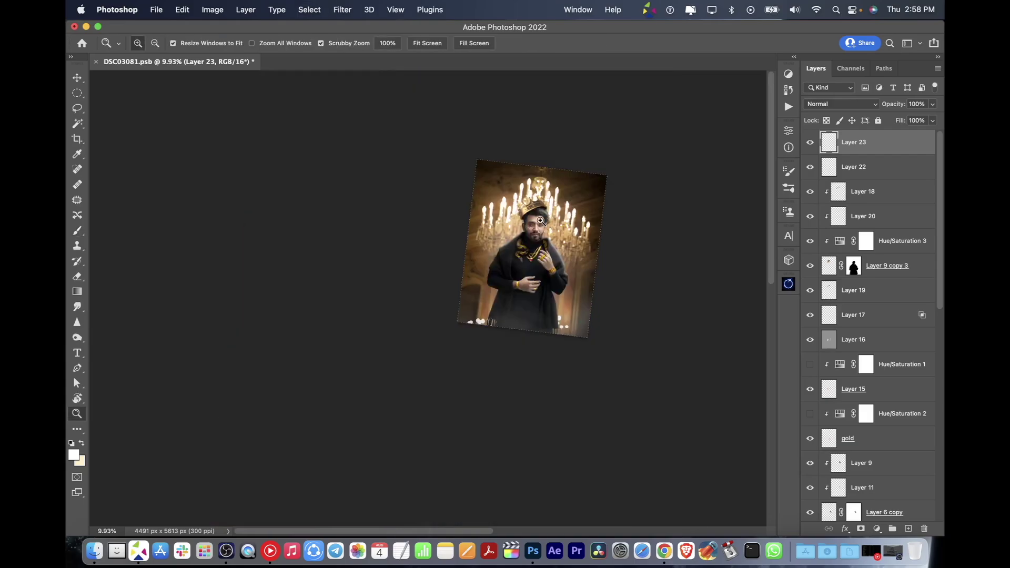
scroll(675, 131, down, 3)
double_click(894, 142)
drag(647, 262, 716, 261)
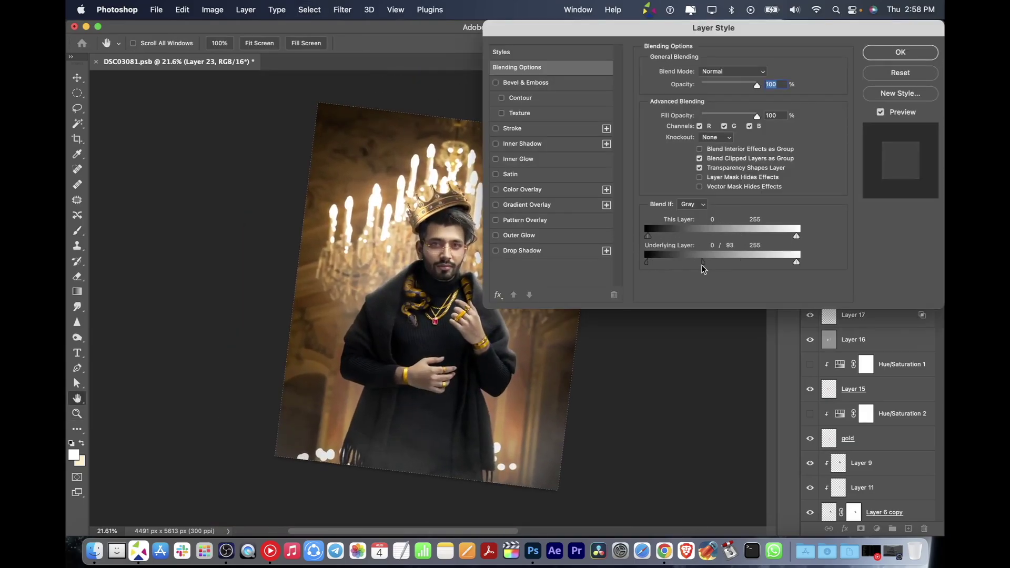
click(893, 53)
Step: Reset the canvas rotation, move Layer 16 to the top, and save the document
key(ctrl+0)
key(r)
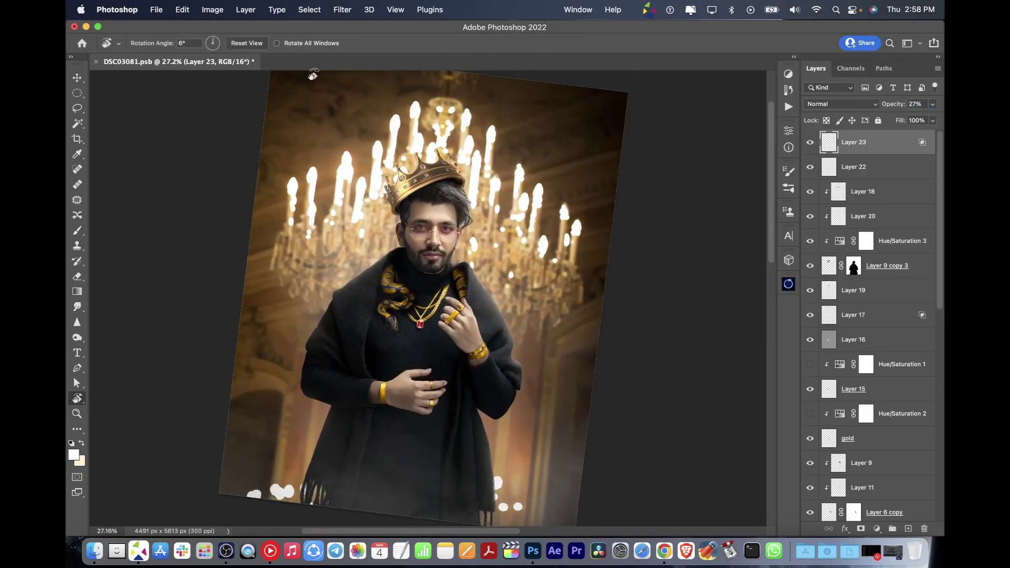
key(ctrl+shift+bracketright)
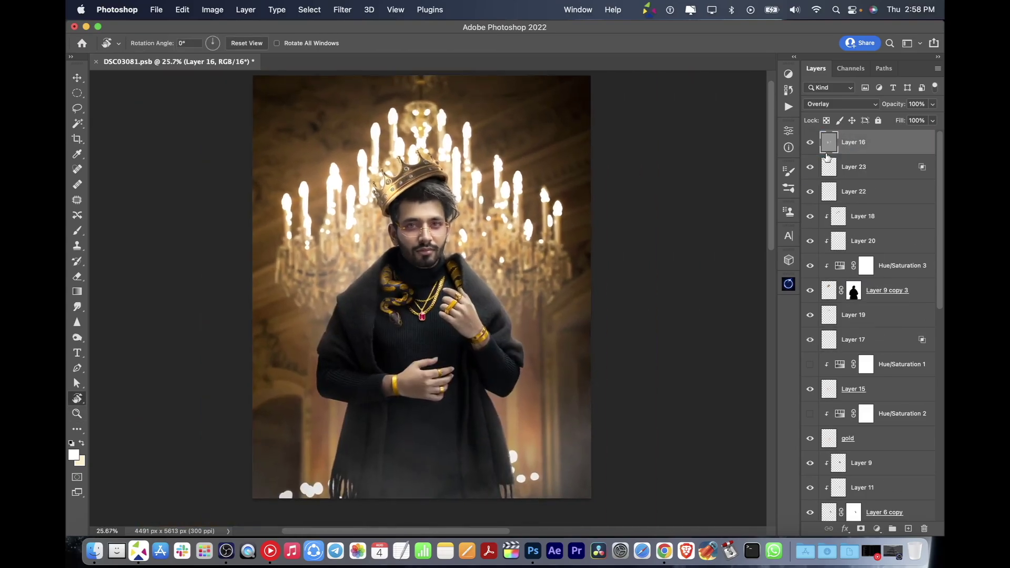
key(b)
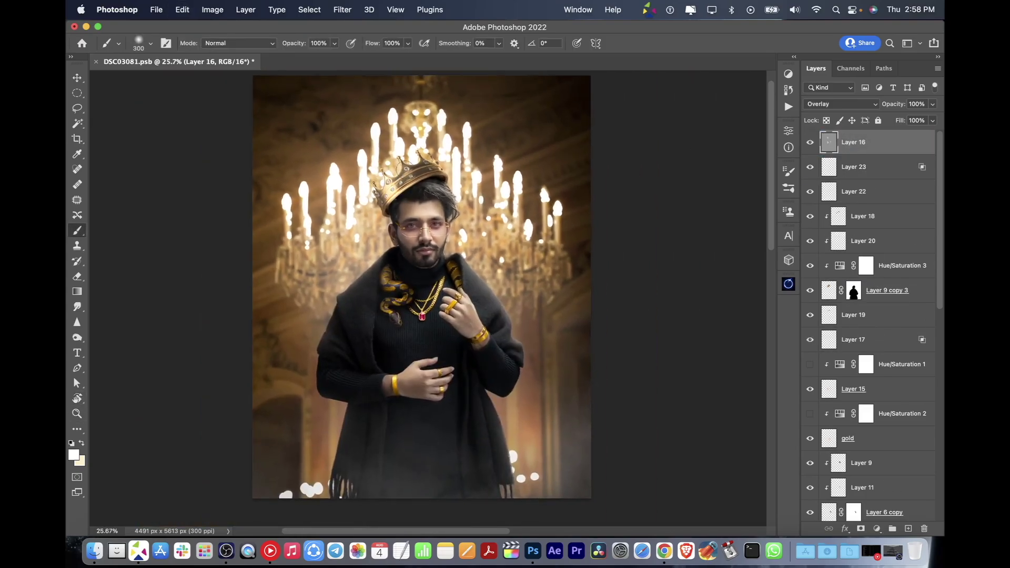
key(z)
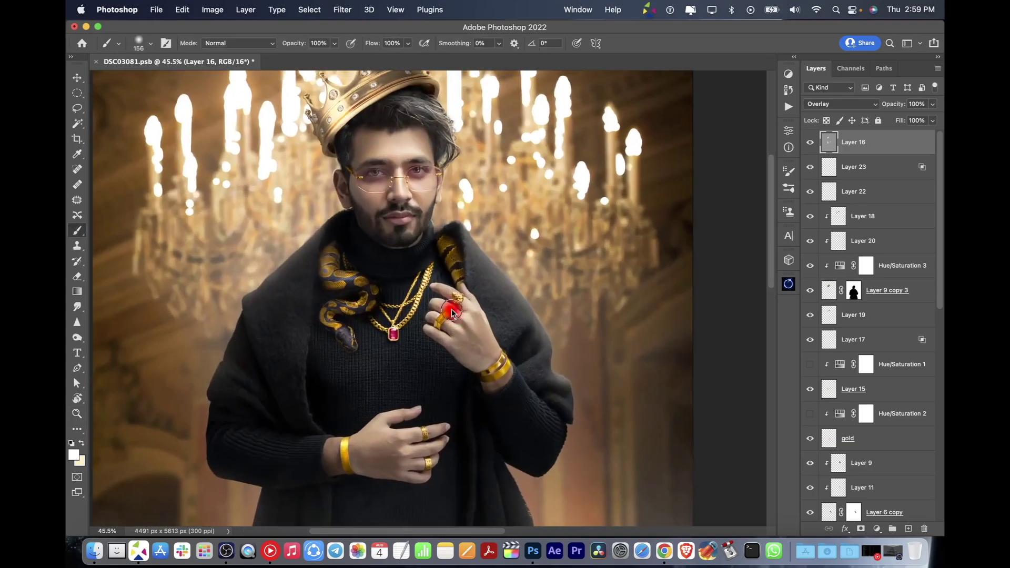
drag(479, 255, 680, 310)
key(b)
key(ctrl+s)
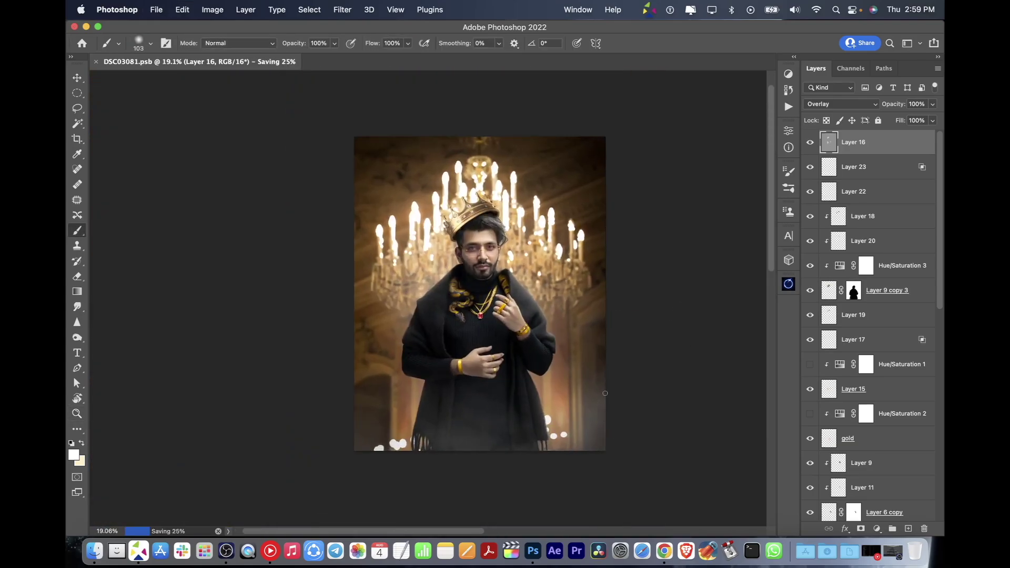
Step: Turn on Hue/Saturation 1 and 2 and select the Hue/Saturation 2 mask
scroll(842, 333, down, 1)
click(866, 385)
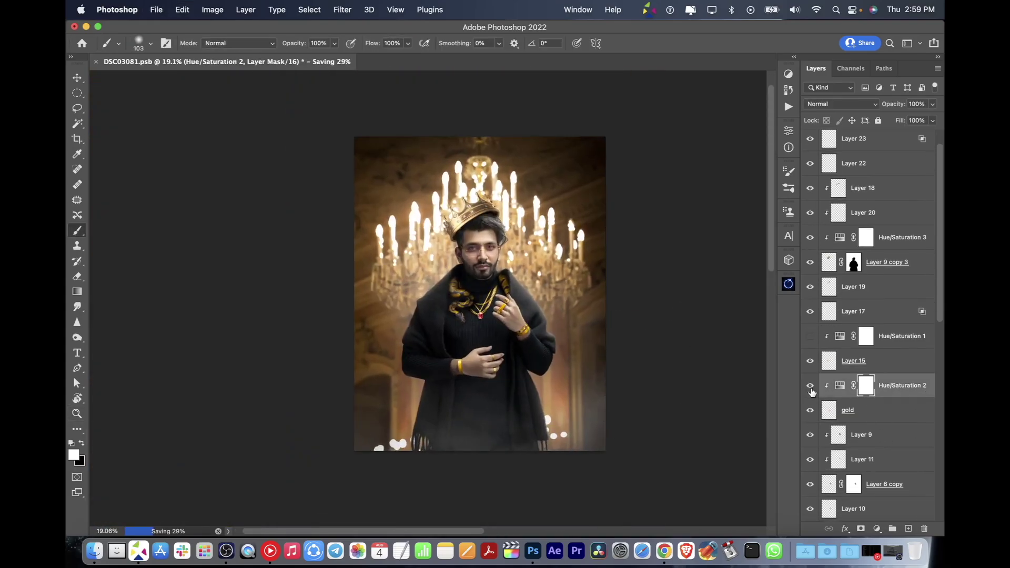
click(810, 384)
click(810, 336)
key(z)
drag(550, 273, 546, 273)
key(b)
scroll(868, 315, down, 5)
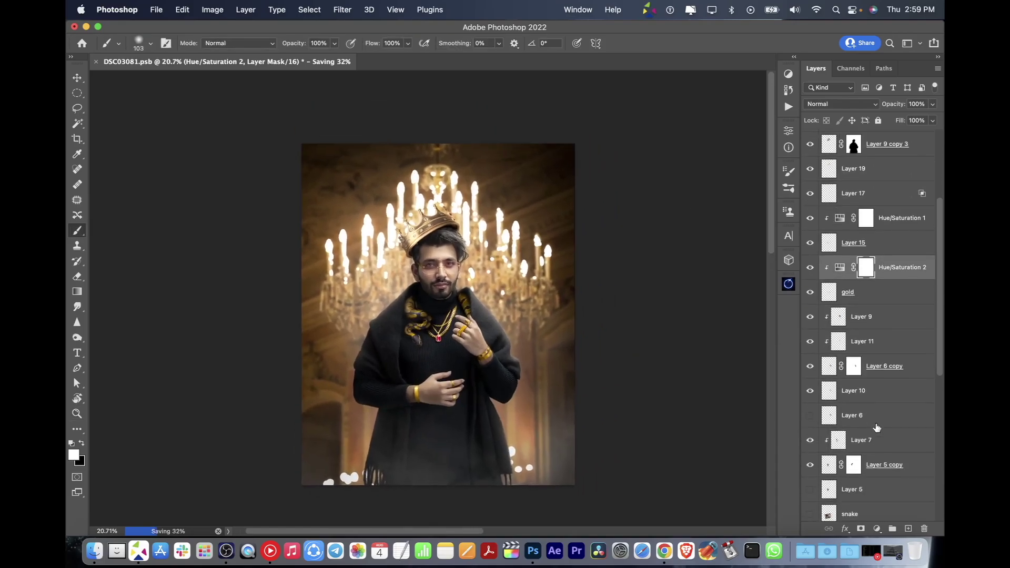
scroll(867, 315, down, 5)
Step: Add a black-filled Layer 24 just below Layer 3, then generate an Oniric glow element
click(856, 462)
click(912, 528)
key(x)
key(alt+BackSpace)
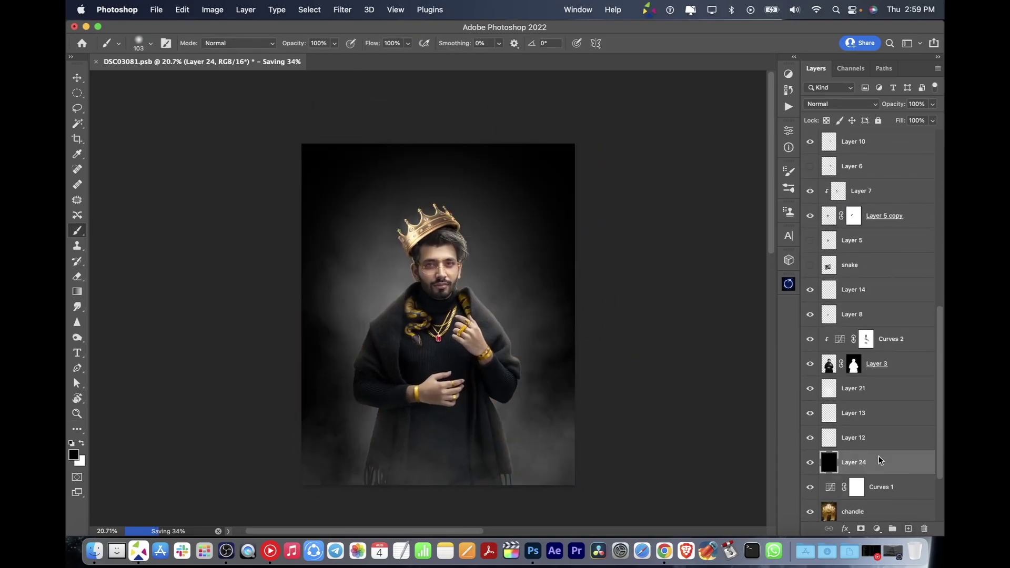
drag(833, 419, 875, 378)
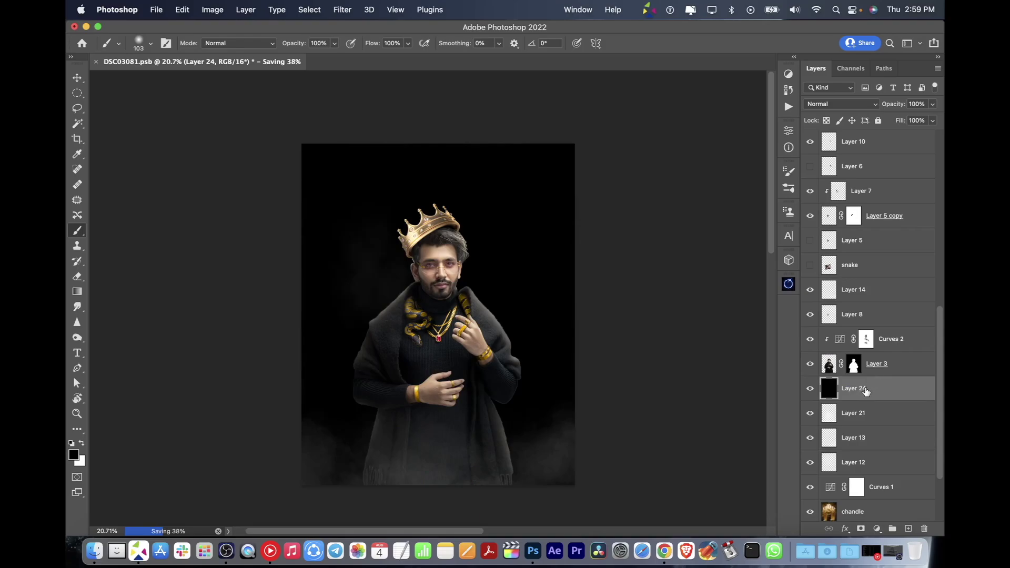
click(788, 284)
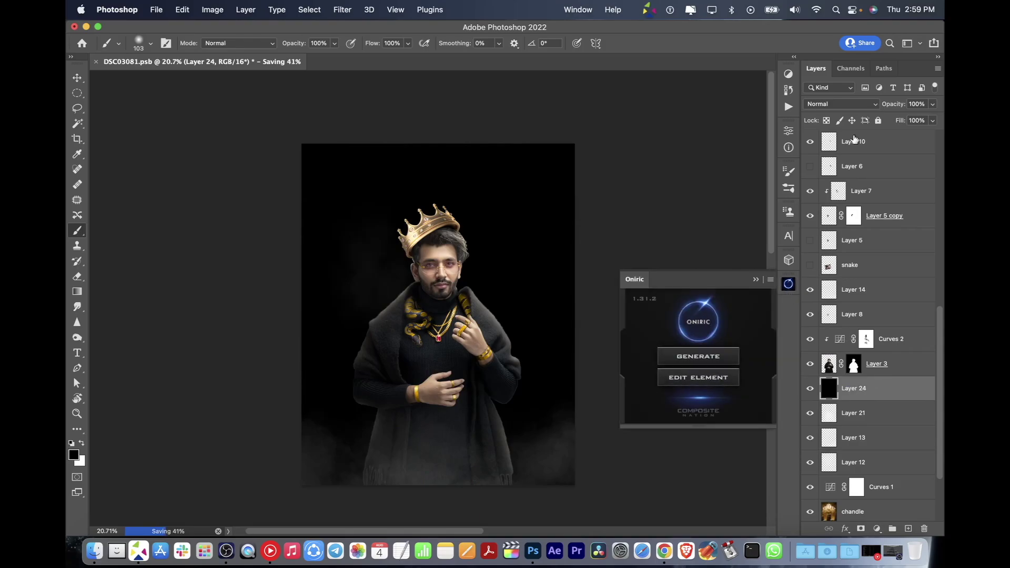
click(730, 359)
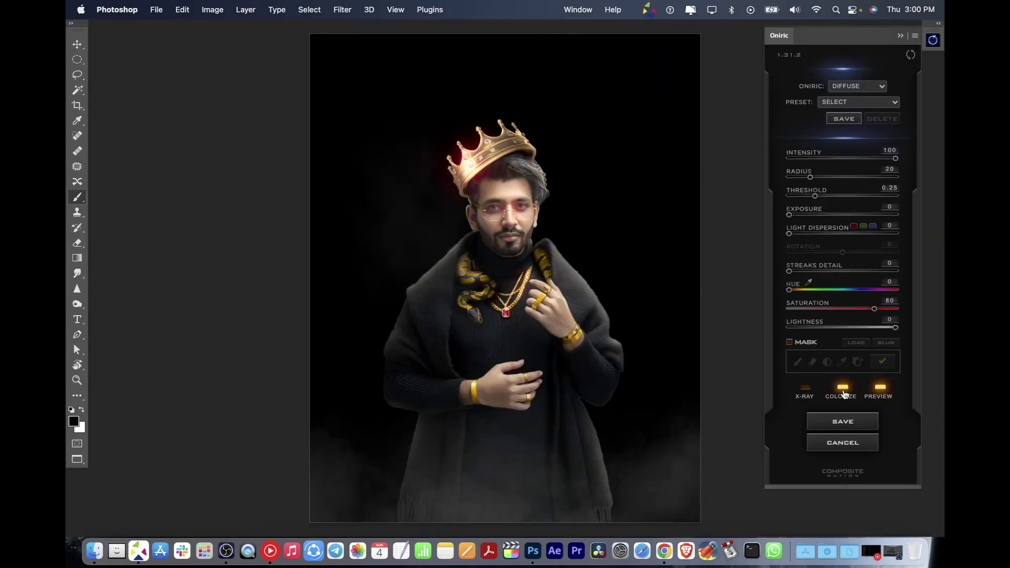
Step: Mask the glow onto the crown, chain and snake, ring fingers and wristband
click(788, 342)
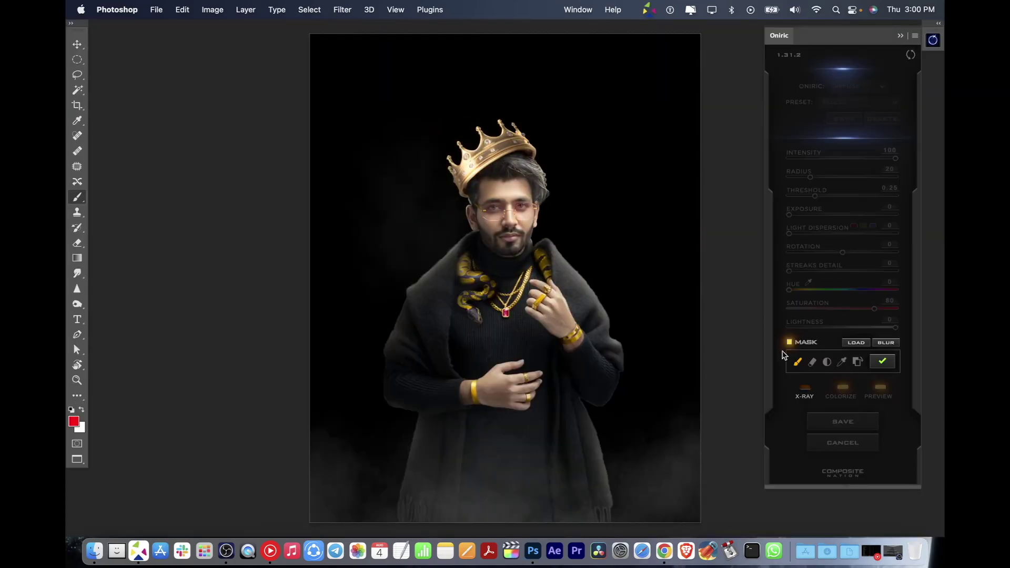
drag(468, 146, 455, 194)
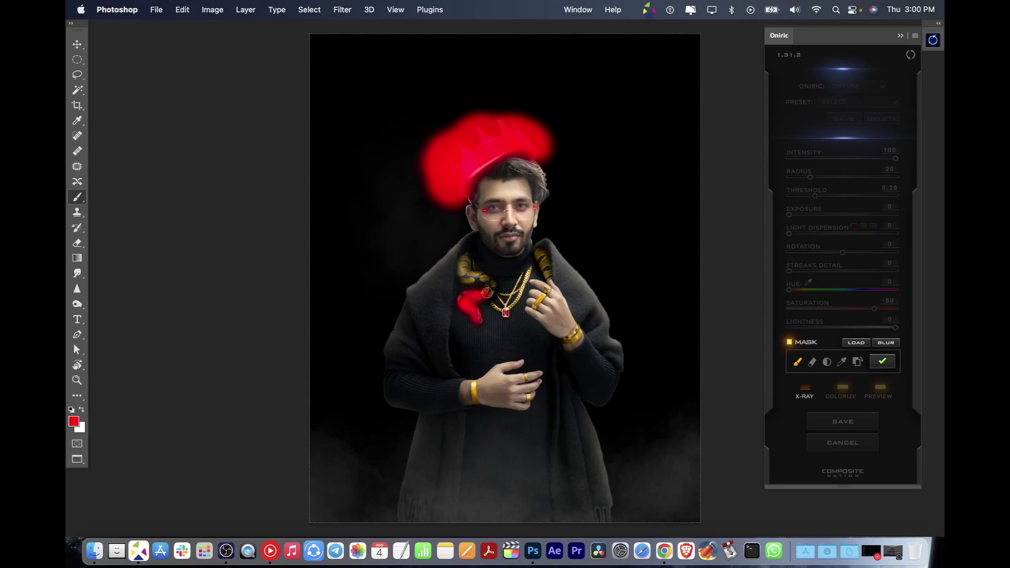
drag(486, 293, 476, 269)
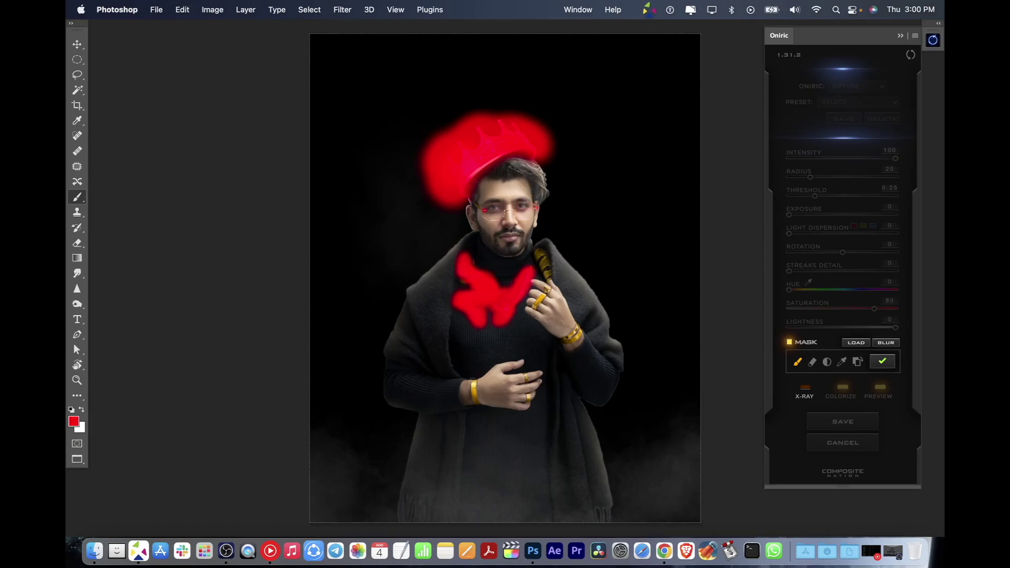
click(528, 396)
drag(562, 339, 576, 331)
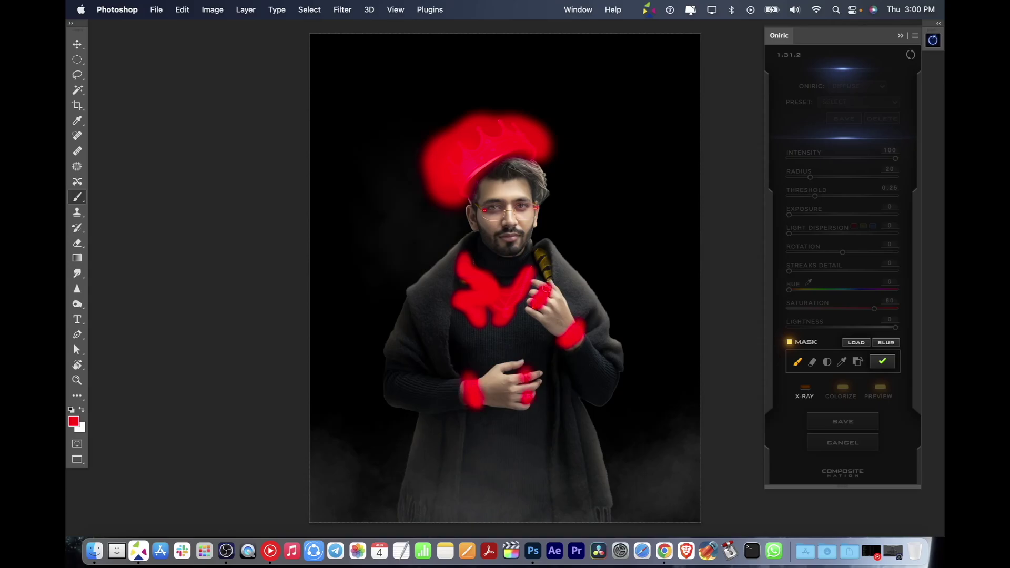
click(882, 361)
Step: Set glow Threshold 0.76, Exposure 9, Hue 27, trim the crown mask, and save as xgold
drag(789, 215, 868, 195)
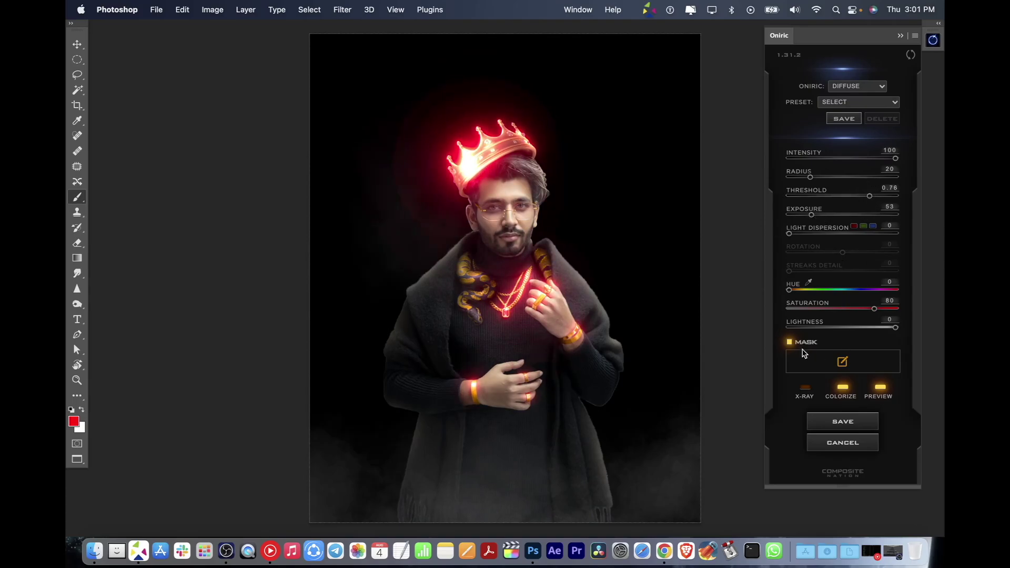
drag(788, 289, 796, 289)
drag(811, 215, 792, 214)
click(841, 361)
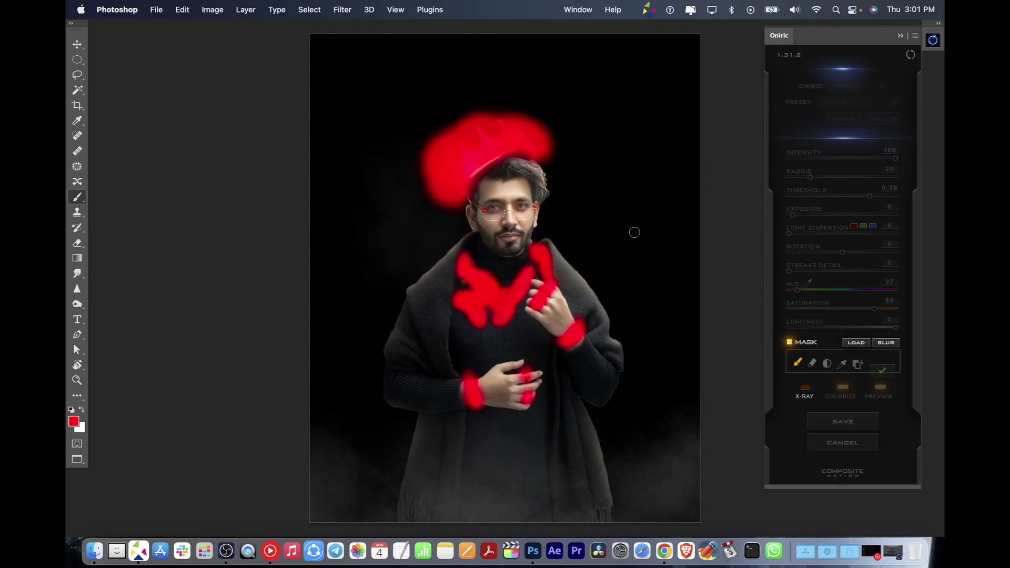
key(e)
mouse_move(435, 152)
mouse_down()
mouse_move(435, 214)
mouse_move(505, 132)
mouse_up()
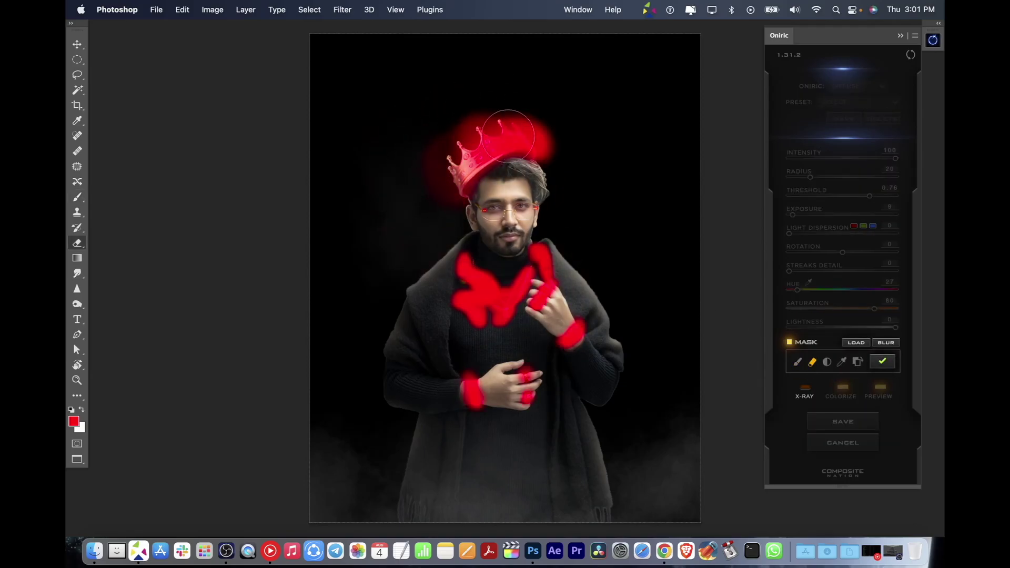
click(882, 361)
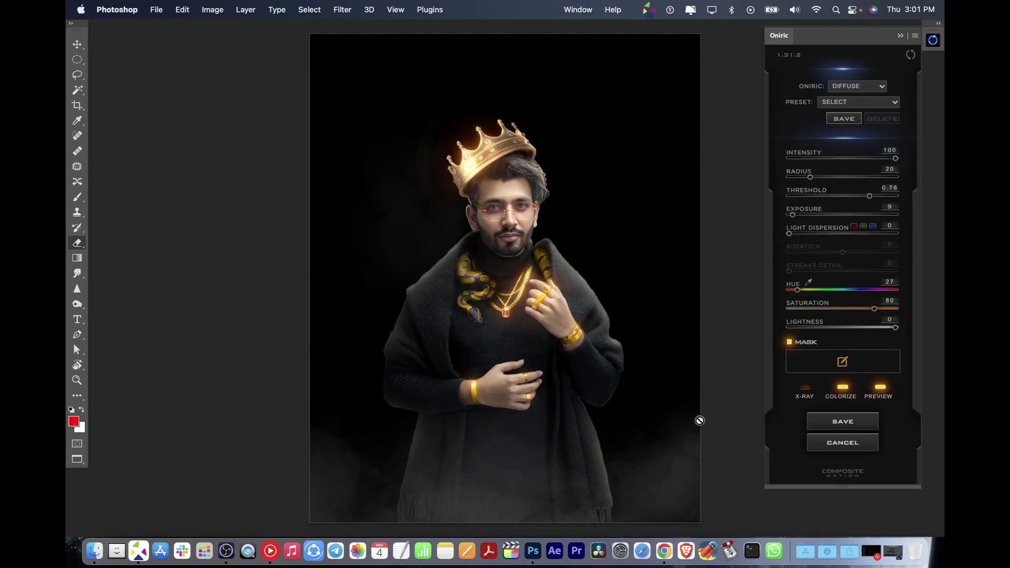
click(809, 420)
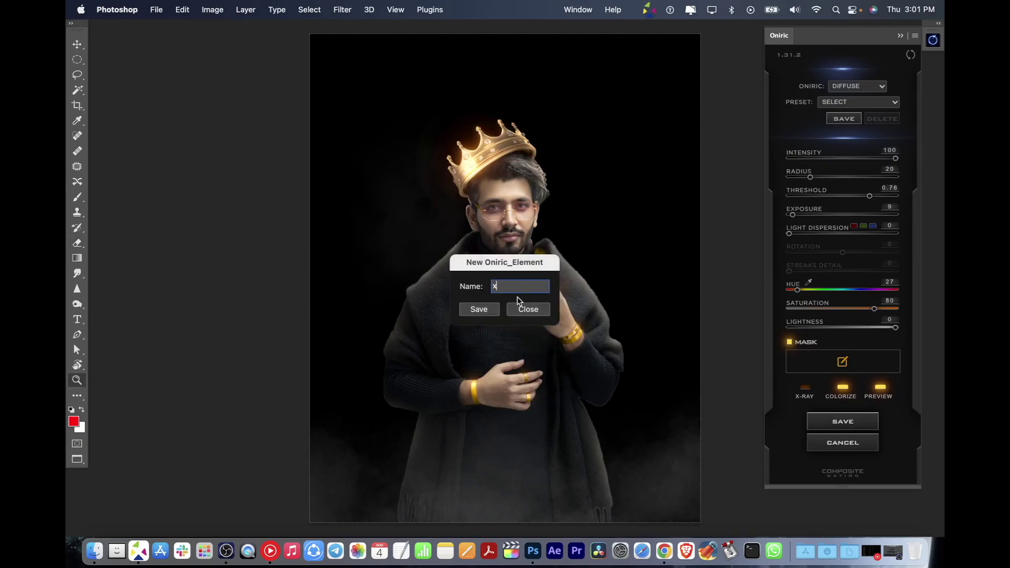
click(521, 313)
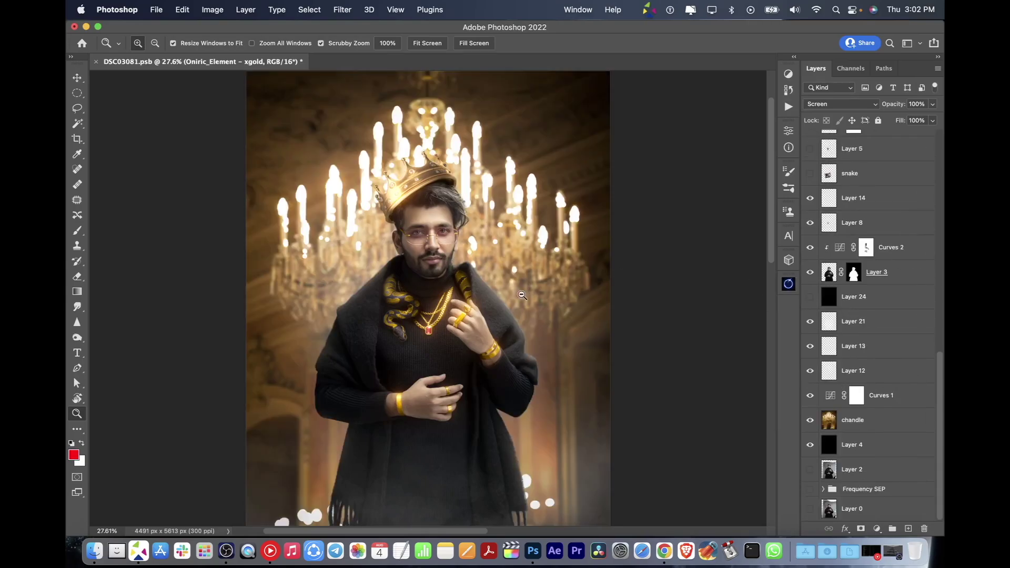
Step: Color-balance the midtones toward blue and the highlights and shadows toward yellow
drag(530, 279, 504, 337)
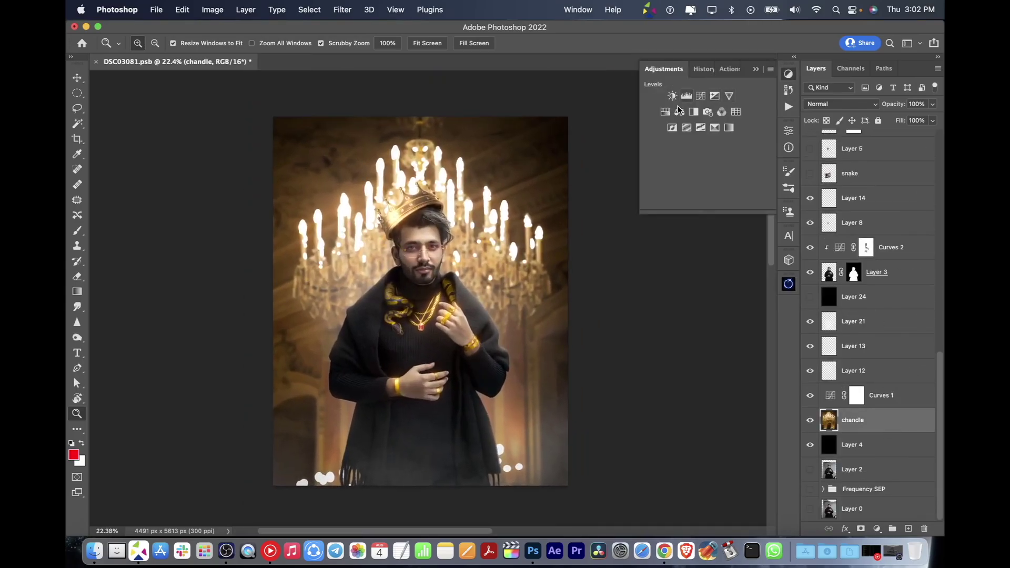
drag(689, 233, 695, 233)
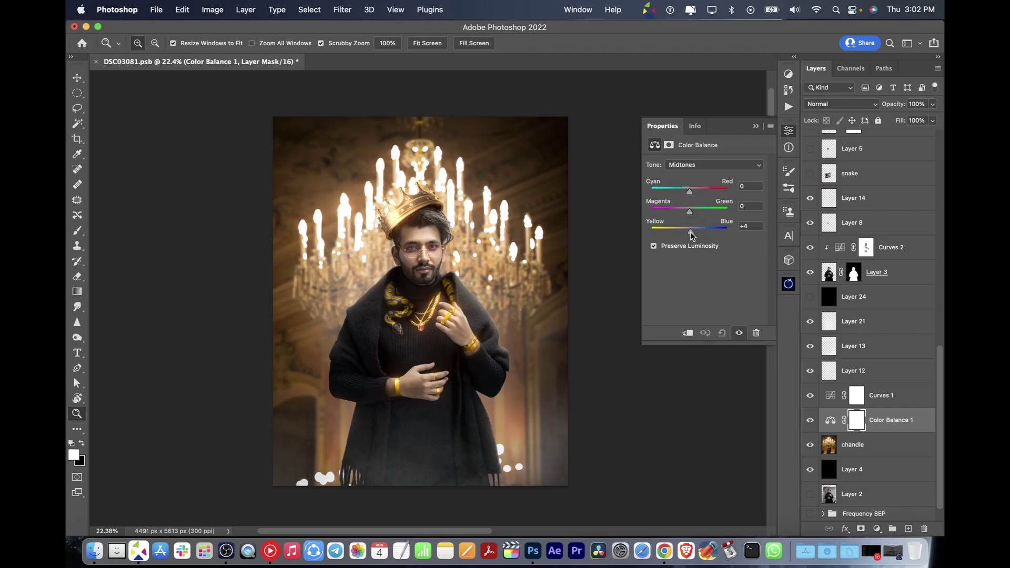
click(699, 165)
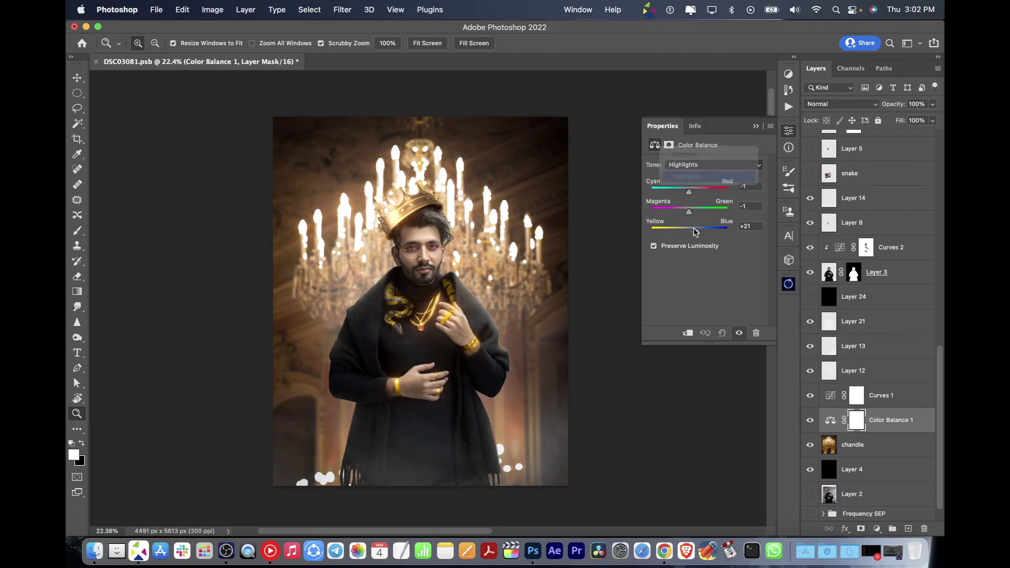
drag(695, 232, 683, 232)
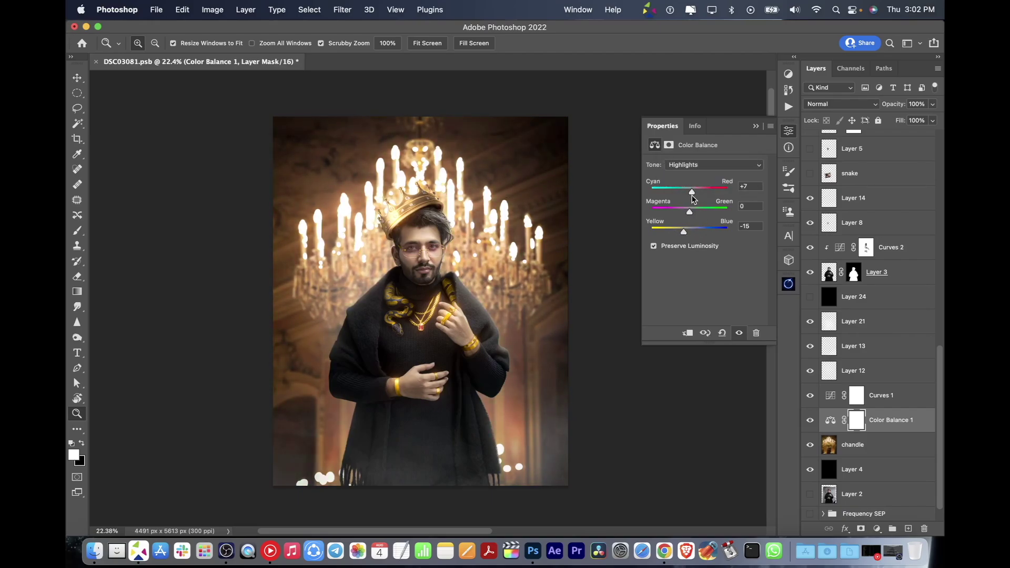
click(713, 165)
click(683, 140)
drag(683, 232, 684, 232)
Step: Add a Levels adjustment brightening the midtones with the white point at 239
click(787, 130)
click(667, 156)
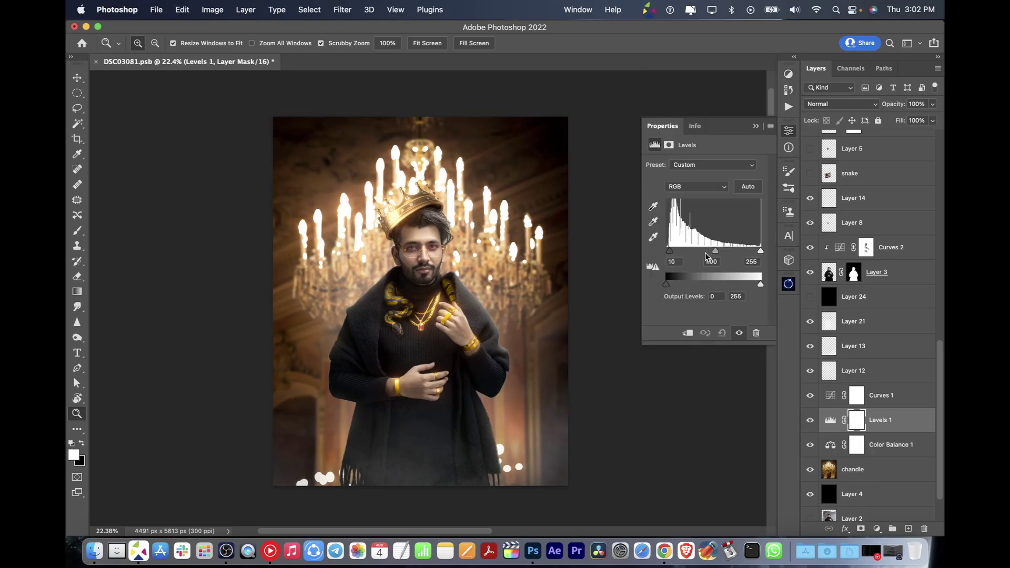
drag(715, 251, 712, 252)
drag(760, 251, 755, 252)
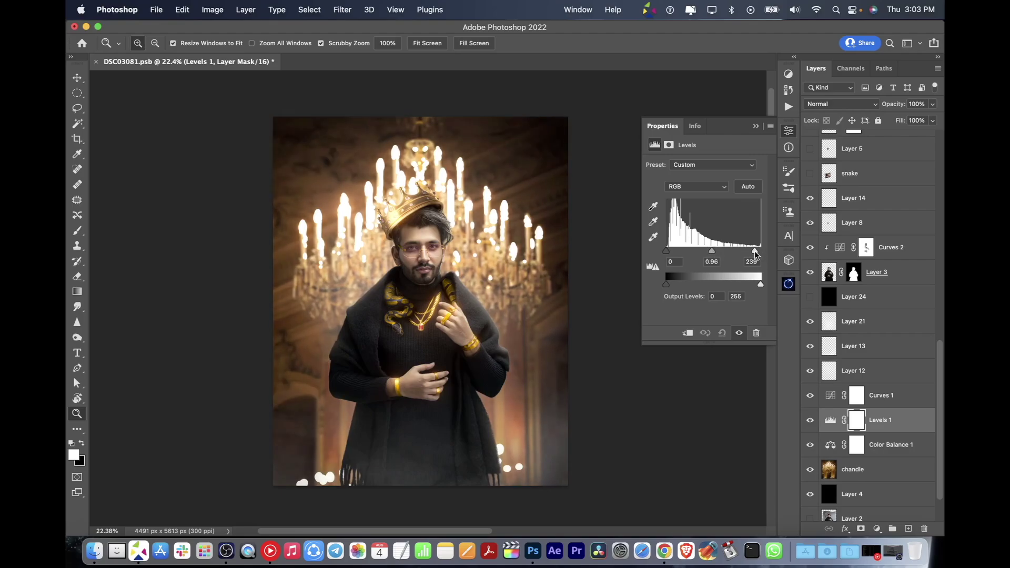
click(756, 126)
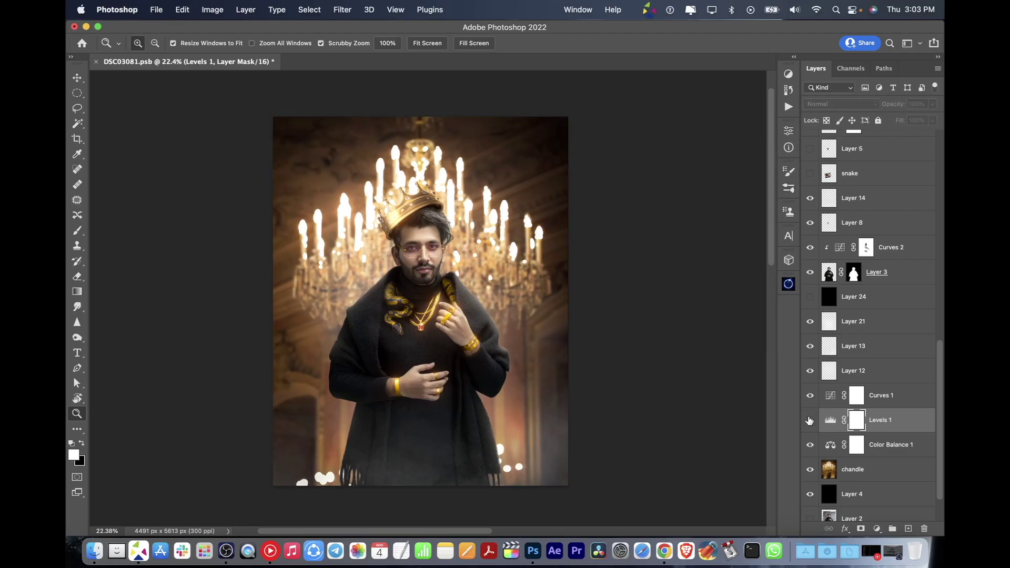
Step: Compare Curves 1 and the xgold glow, then stamp all visible layers into Layer 25
click(809, 395)
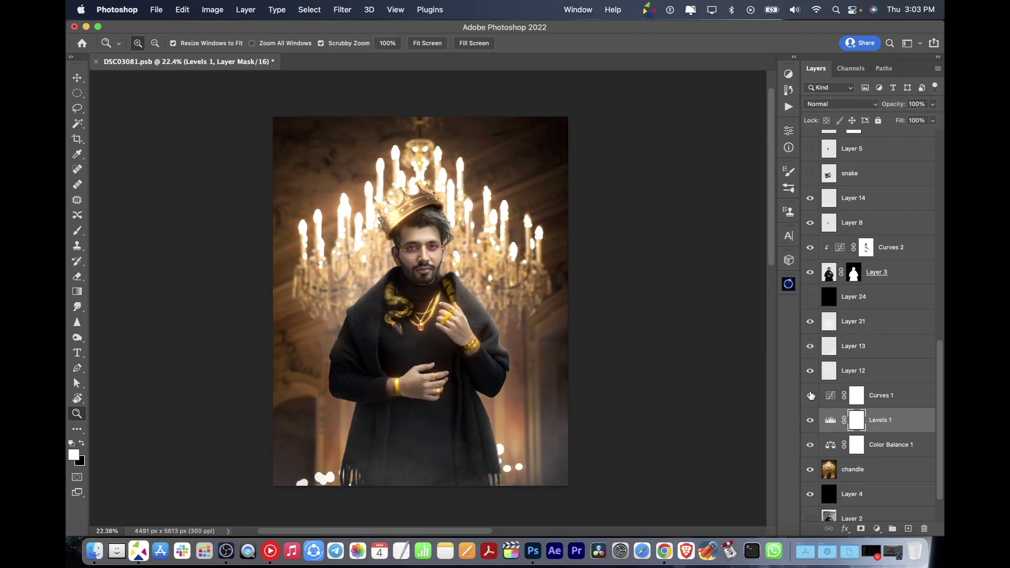
scroll(813, 142, up, 10)
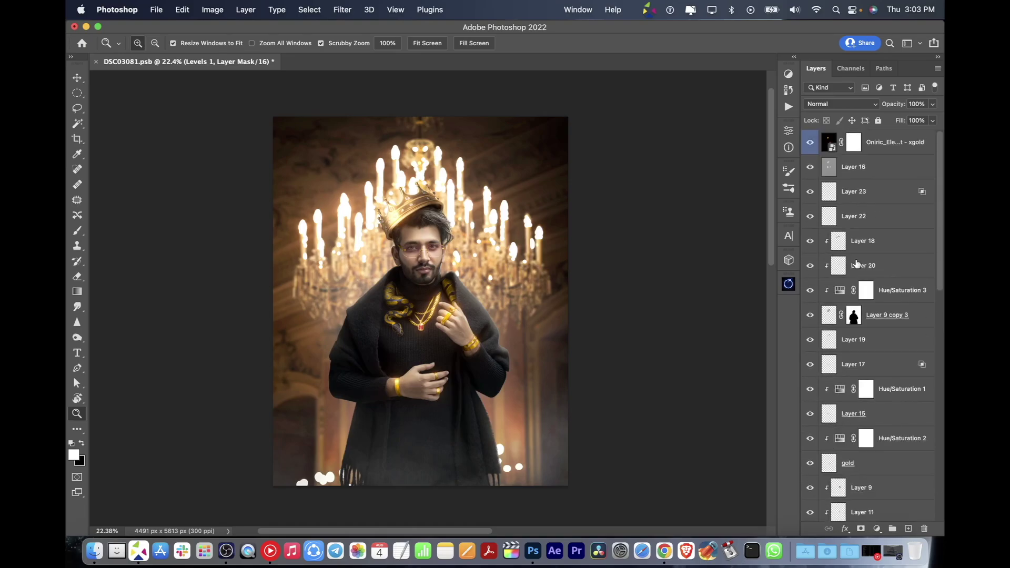
click(812, 146)
drag(442, 236, 448, 247)
click(828, 142)
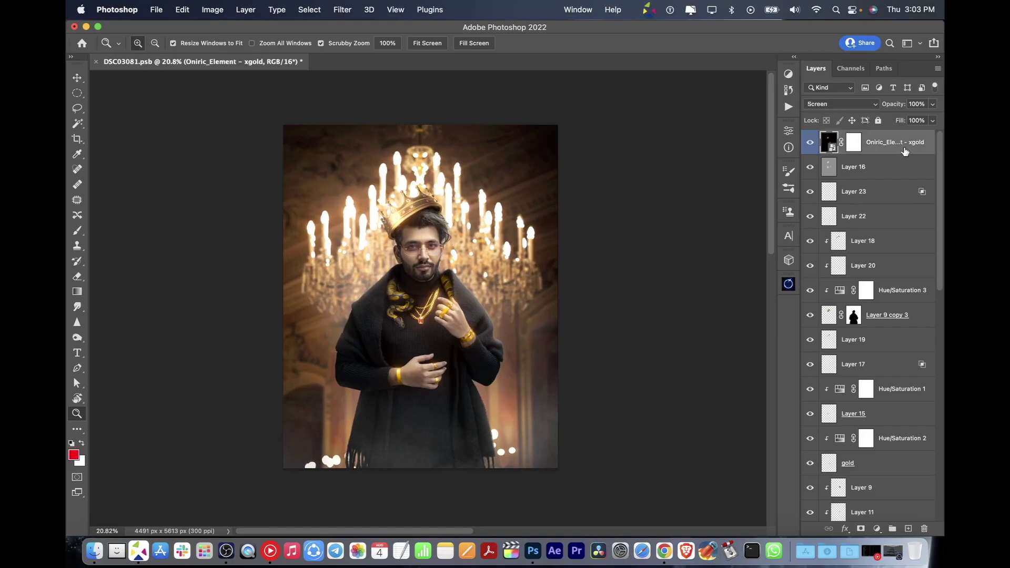
key(super+alt+shift+e)
key(super+shift+a)
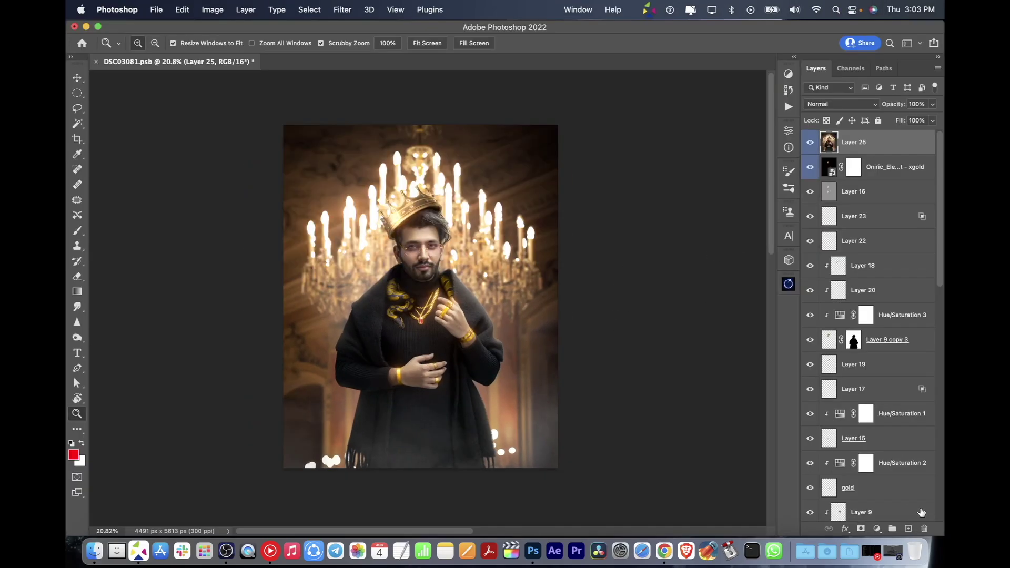
Step: Fill Layer 25 with 50% grey and set it to Overlay blending
key(shift+F5)
key(Return)
click(856, 105)
click(820, 257)
drag(426, 253, 481, 247)
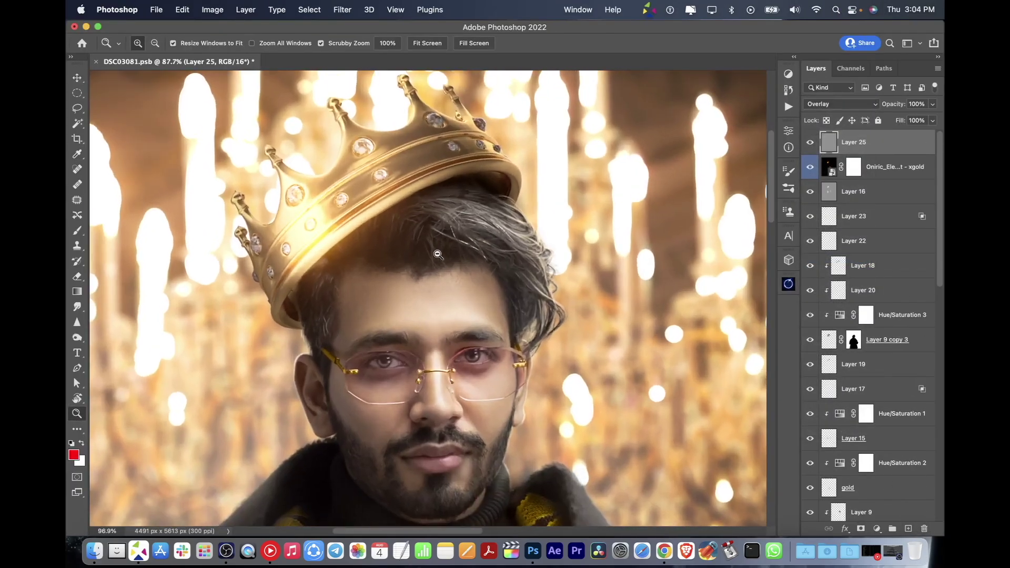
Step: Paint white with a small brush to lighten the shadows under both eyes
key(b)
key(x)
key(d)
key(x)
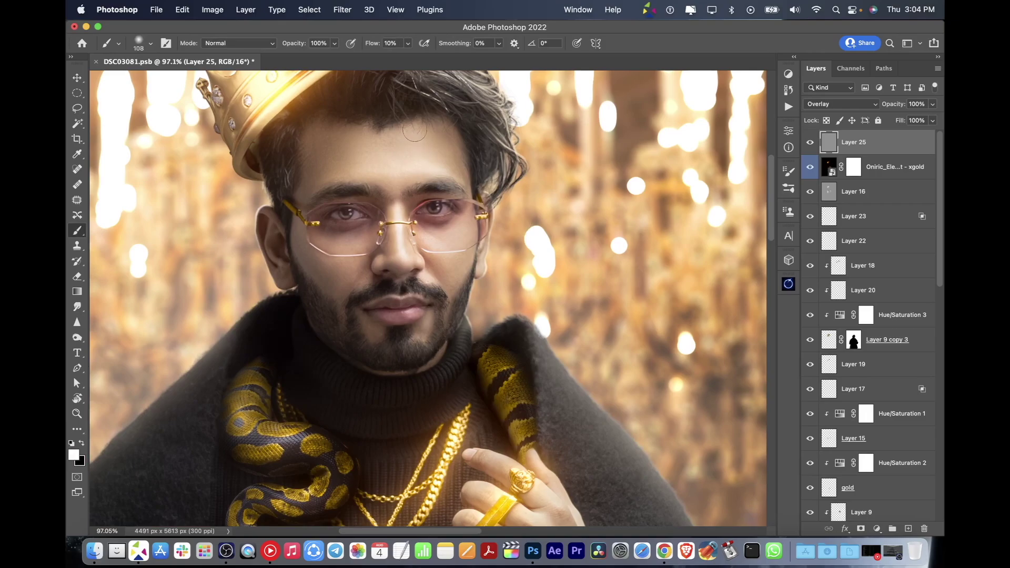
key(bracketleft)
key(bracketleft)
key(bracketleft)
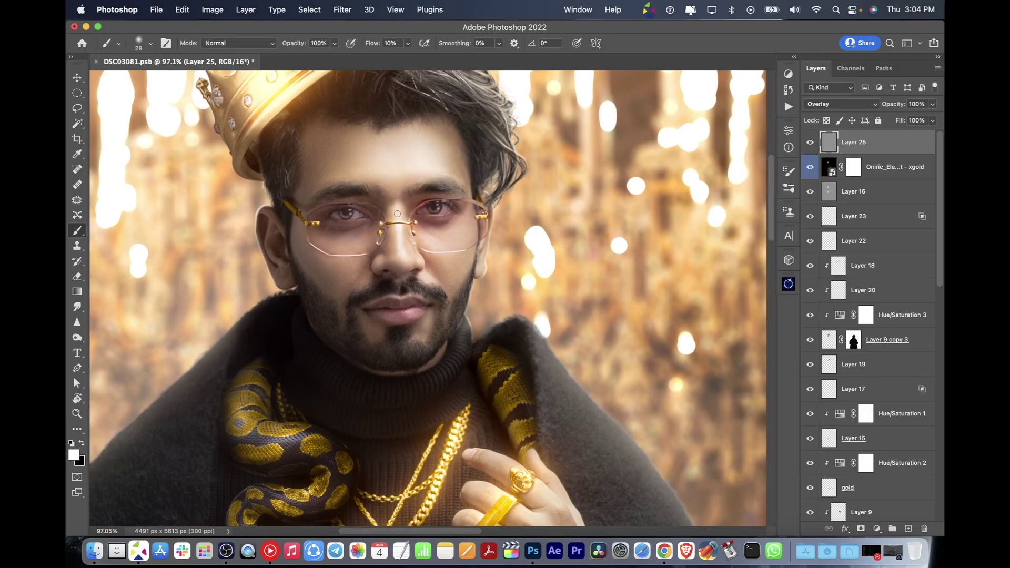
drag(442, 248, 457, 241)
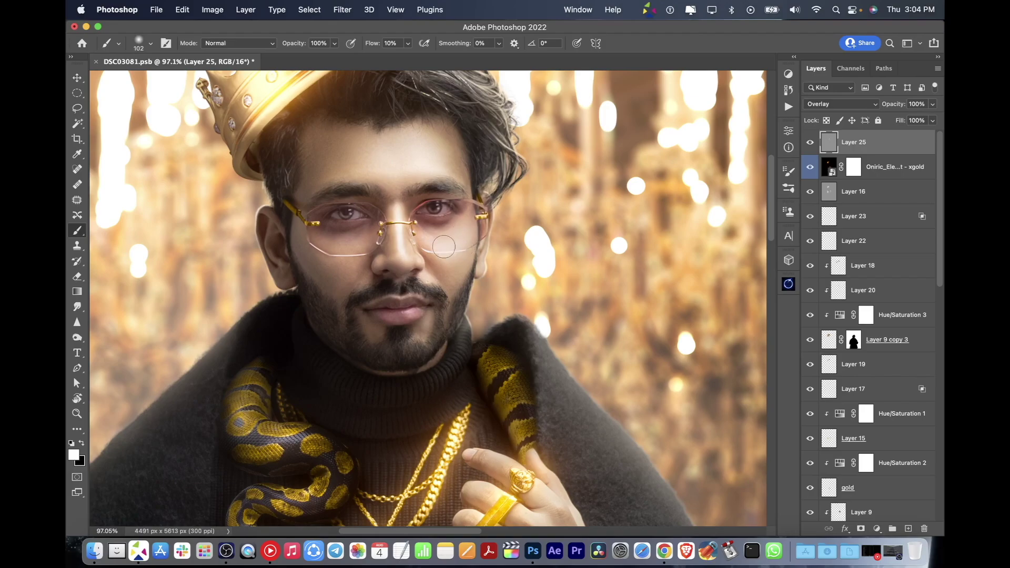
drag(351, 250, 314, 244)
key(bracketleft)
key(bracketleft)
key(bracketleft)
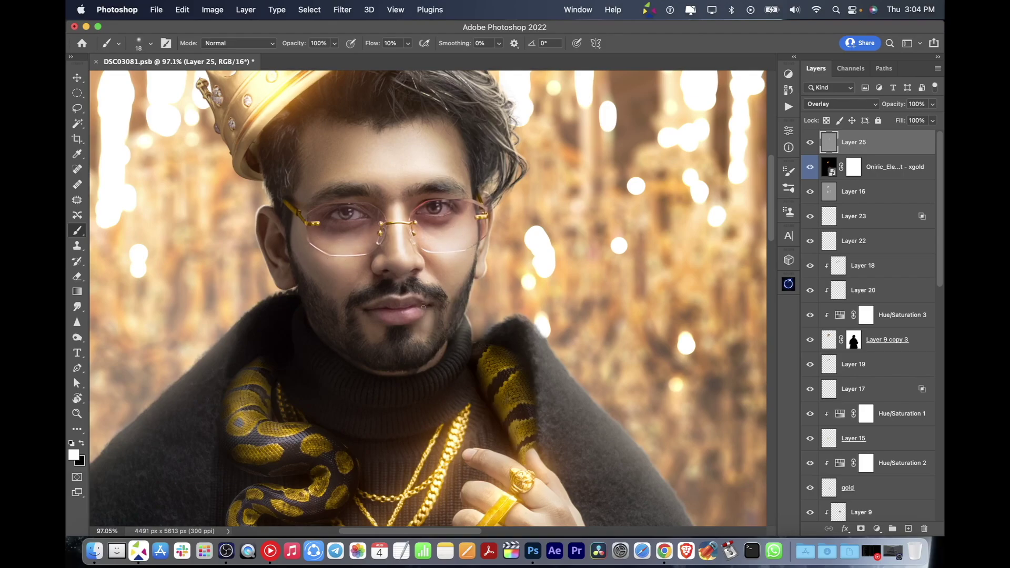
key(bracketright)
key(bracketright)
drag(374, 218, 336, 216)
Step: Compare with the dodge layer hidden and stamp the visible layers into a new layer
key(super+0)
click(810, 142)
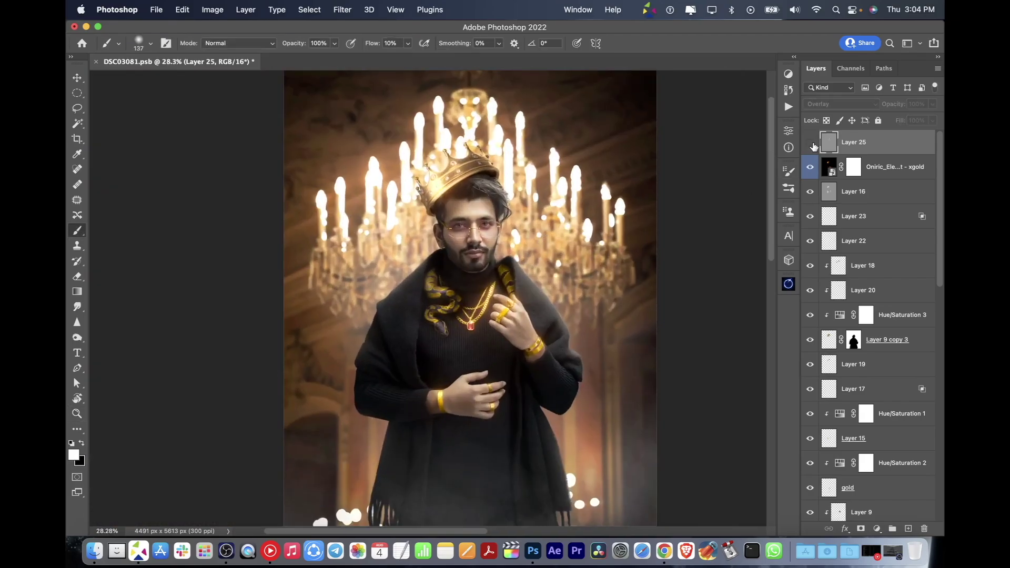
key(super+alt+shift+e)
key(super+shift+a)
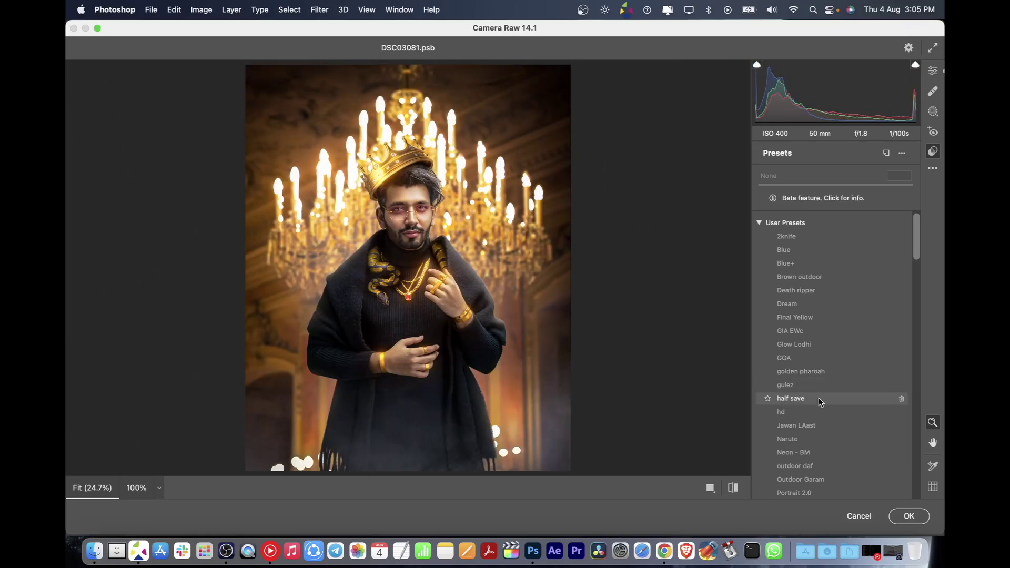
Step: Apply the golden pharoah preset, with Temperature -3 and tint shifted toward magenta
scroll(819, 415, down, 1)
scroll(821, 418, down, 4)
scroll(818, 421, down, 3)
scroll(818, 420, up, 3)
click(800, 251)
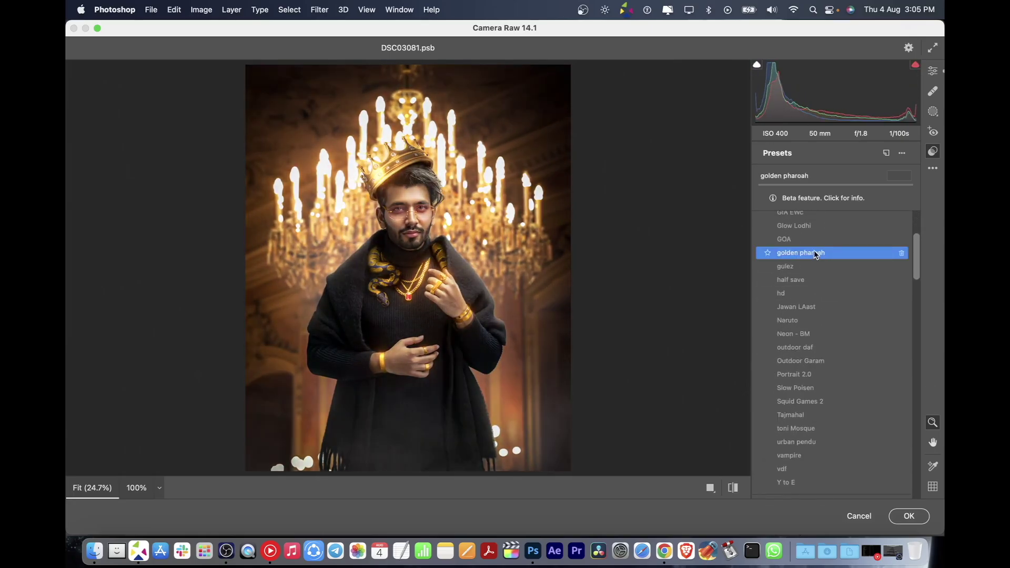
key(e)
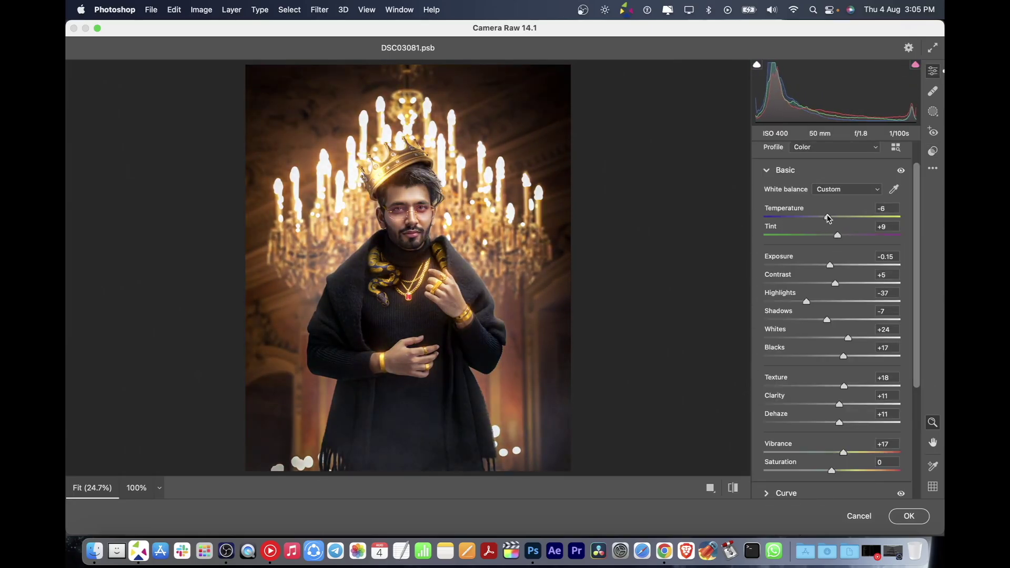
drag(829, 217, 830, 217)
drag(837, 235, 835, 235)
Step: Tune contrast, Whites +30, Blacks -16, shadows, Texture +21 and Clarity +19
mouse_move(835, 284)
mouse_down()
mouse_move(832, 265)
mouse_move(835, 284)
mouse_move(803, 302)
mouse_move(814, 330)
mouse_move(821, 323)
mouse_up()
mouse_move(843, 356)
mouse_down()
mouse_move(823, 356)
mouse_move(882, 340)
mouse_move(852, 338)
mouse_move(834, 320)
mouse_up()
mouse_move(844, 386)
mouse_down()
mouse_move(861, 385)
mouse_move(849, 405)
mouse_up()
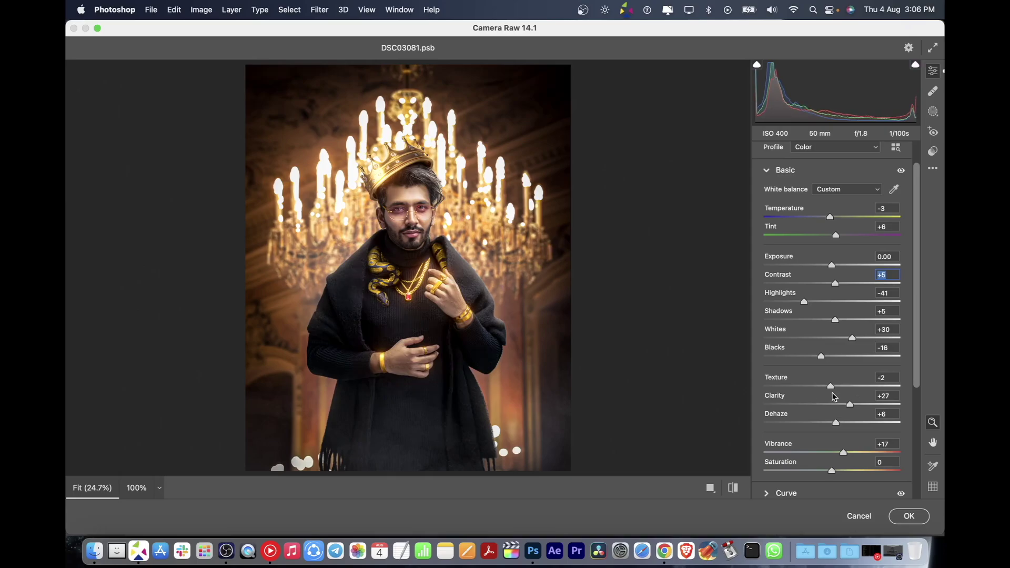
drag(861, 404, 846, 405)
click(832, 472)
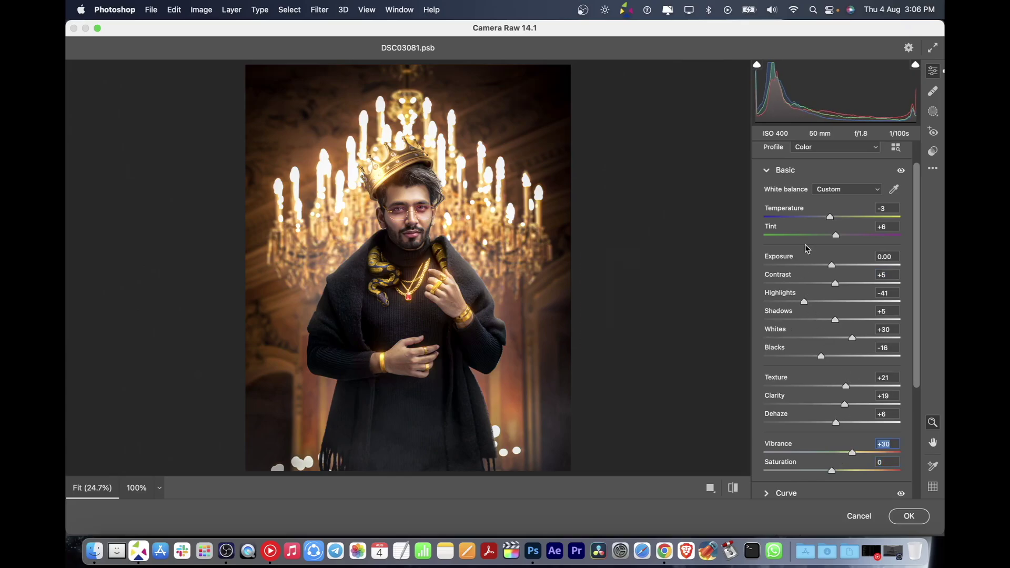
click(785, 169)
click(786, 223)
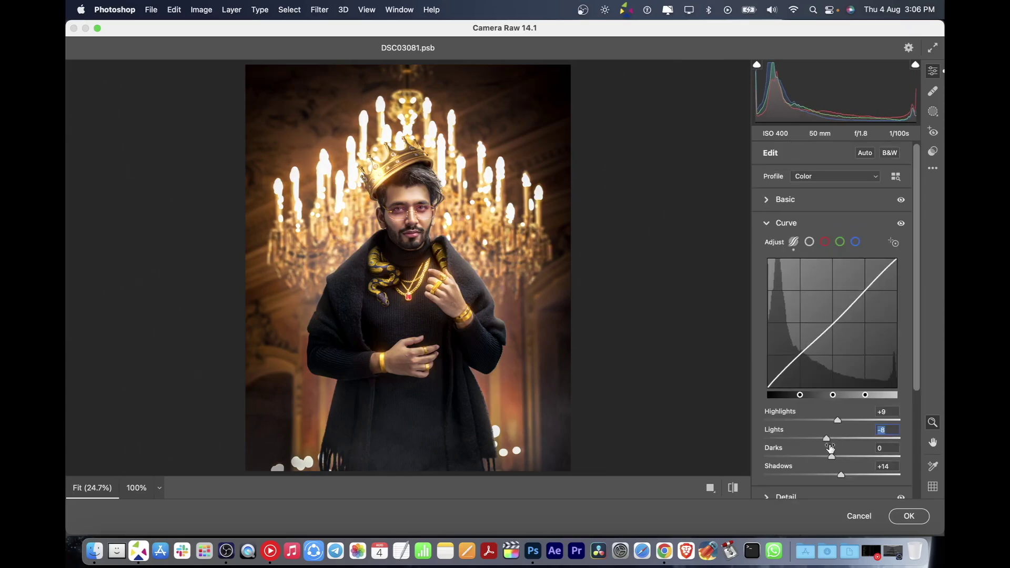
Step: Set the tone curve Lights to -6, adjust Darks, and shift the Color Mixer Yellows hue
drag(829, 440, 831, 440)
click(831, 456)
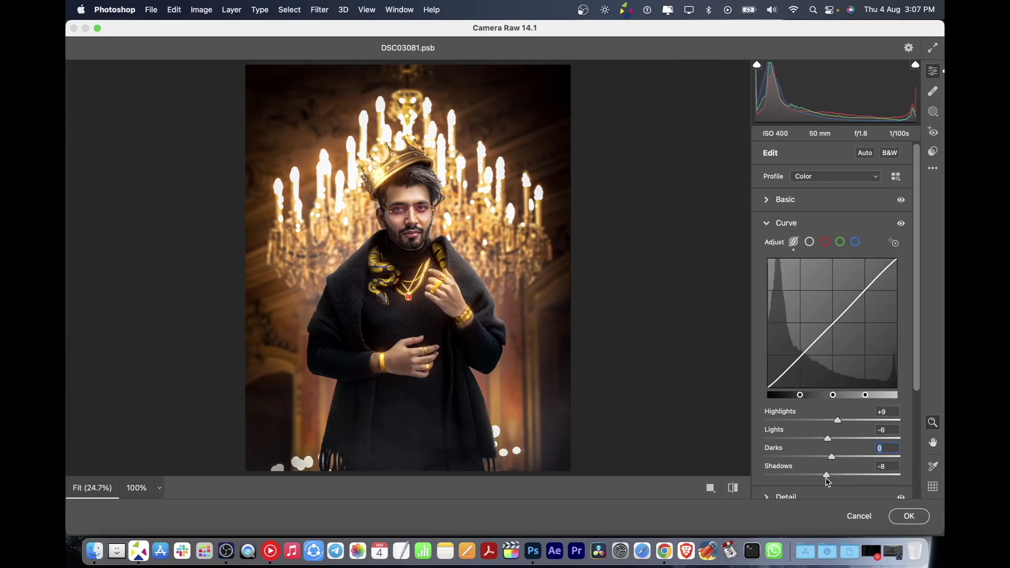
click(766, 222)
click(766, 269)
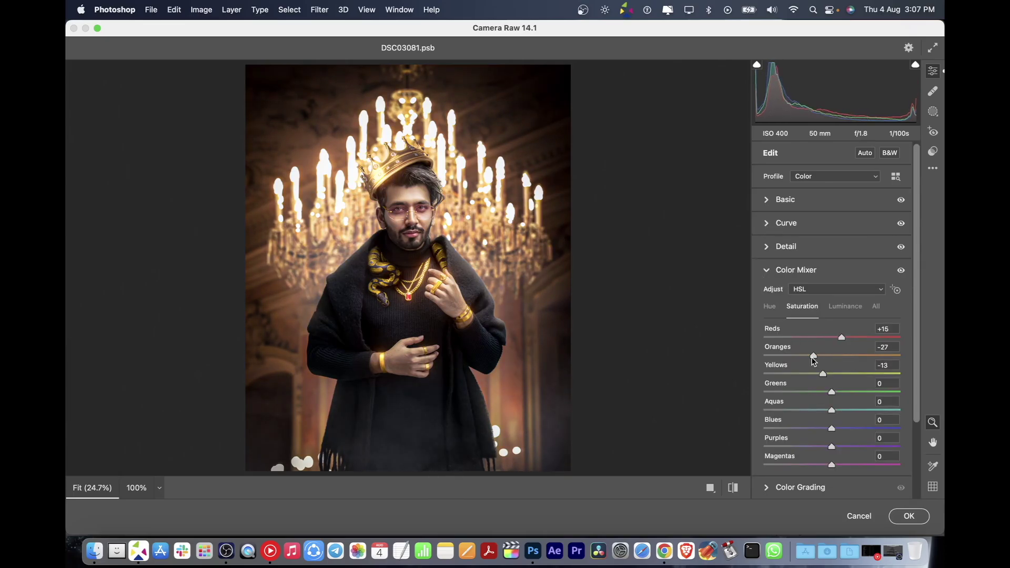
click(769, 306)
mouse_move(832, 373)
mouse_down()
mouse_move(847, 373)
mouse_move(842, 355)
mouse_up()
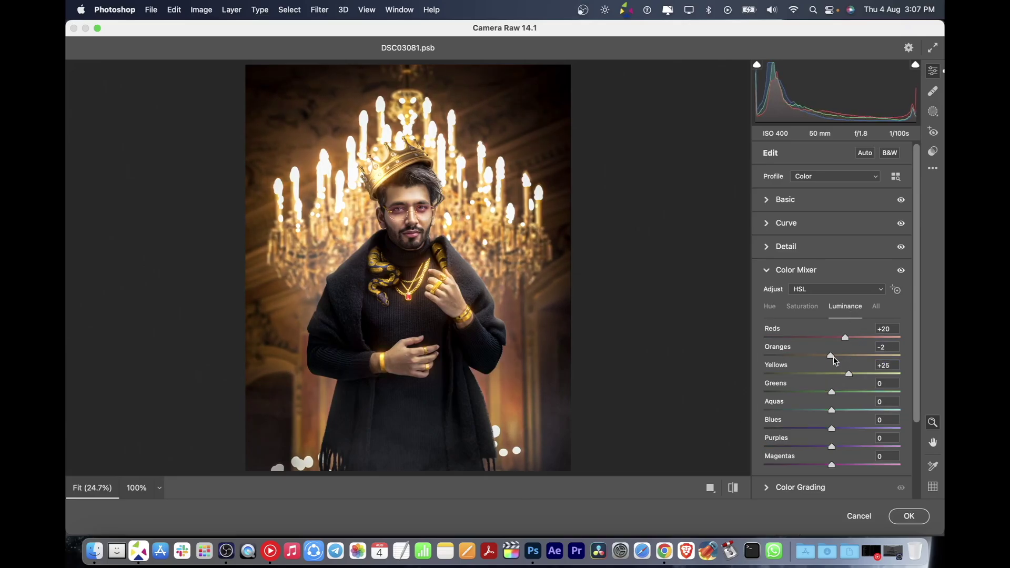
click(838, 356)
Step: Tweak Color Mixer saturation and add a -17 vignette with midpoint 22
click(802, 306)
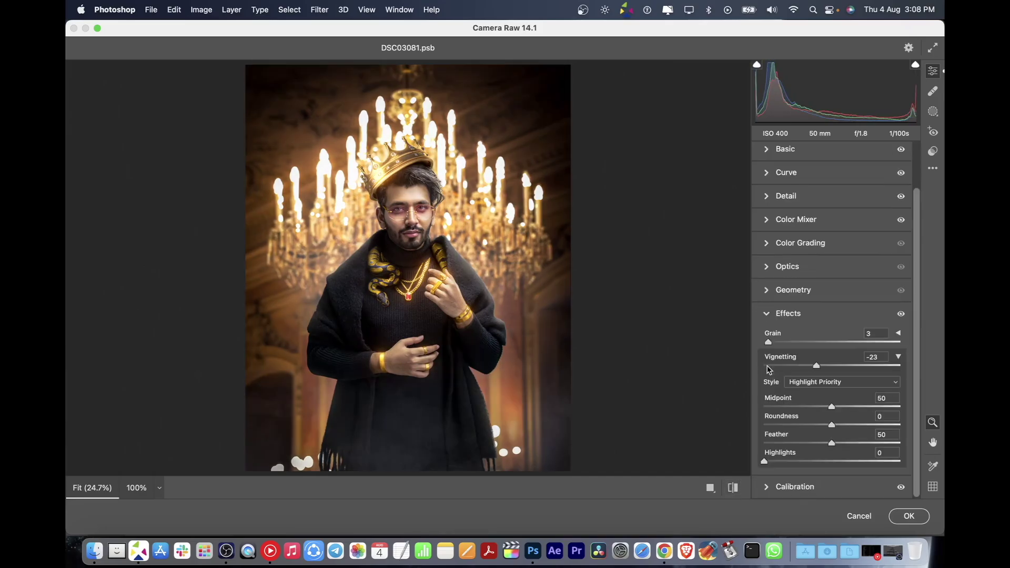
drag(823, 366, 819, 366)
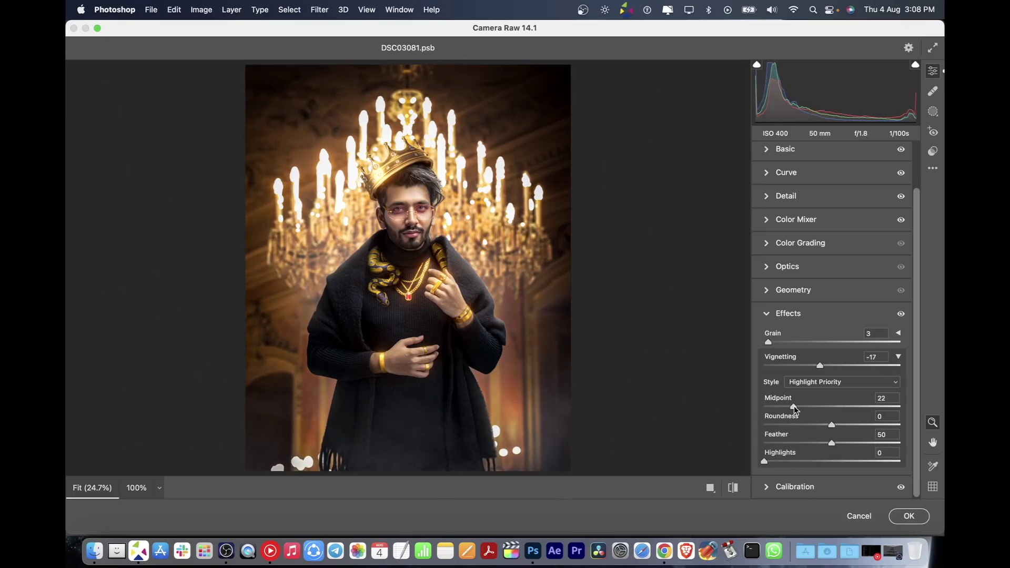
mouse_move(830, 425)
mouse_down()
mouse_move(802, 424)
mouse_move(899, 443)
mouse_up()
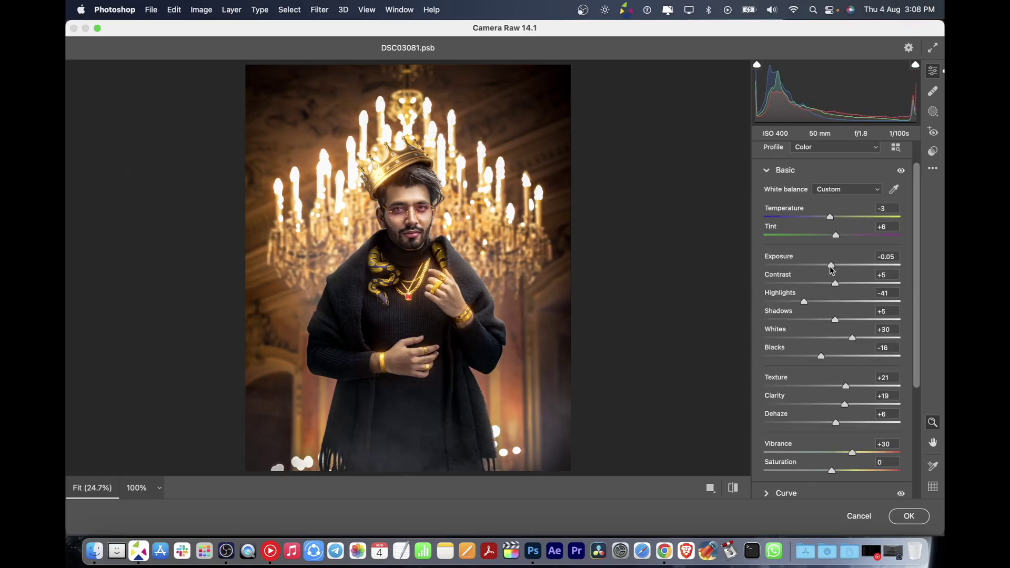
Step: Set Basic Exposure -0.05, Contrast +8 and Highlights -23 while checking the face
drag(830, 266, 841, 284)
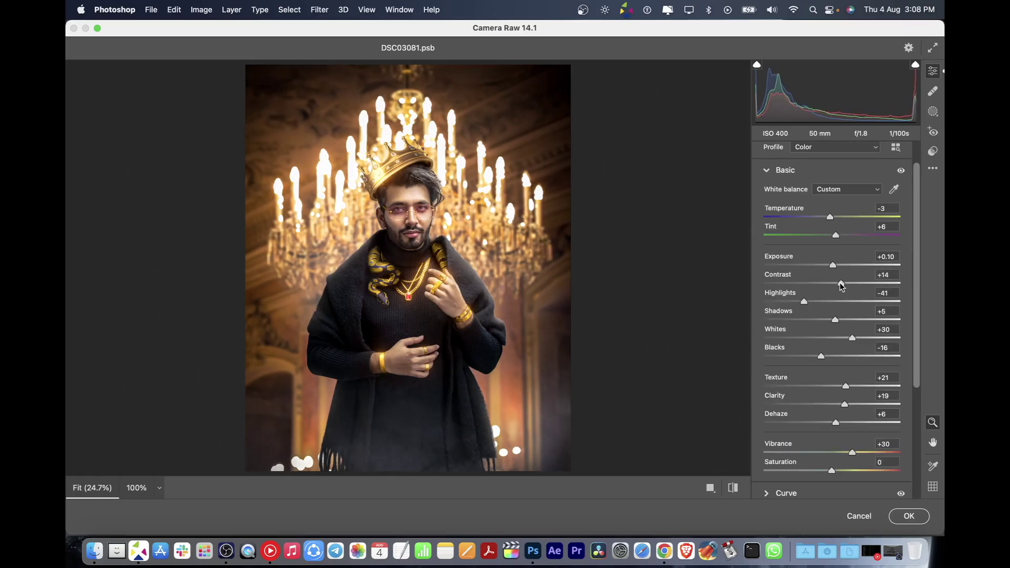
click(408, 221)
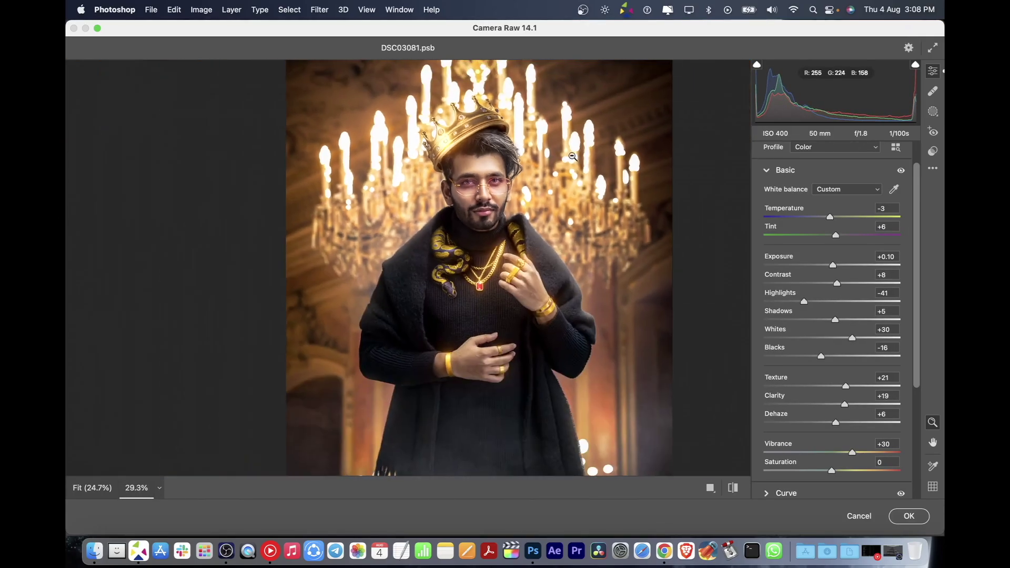
drag(683, 313, 652, 314)
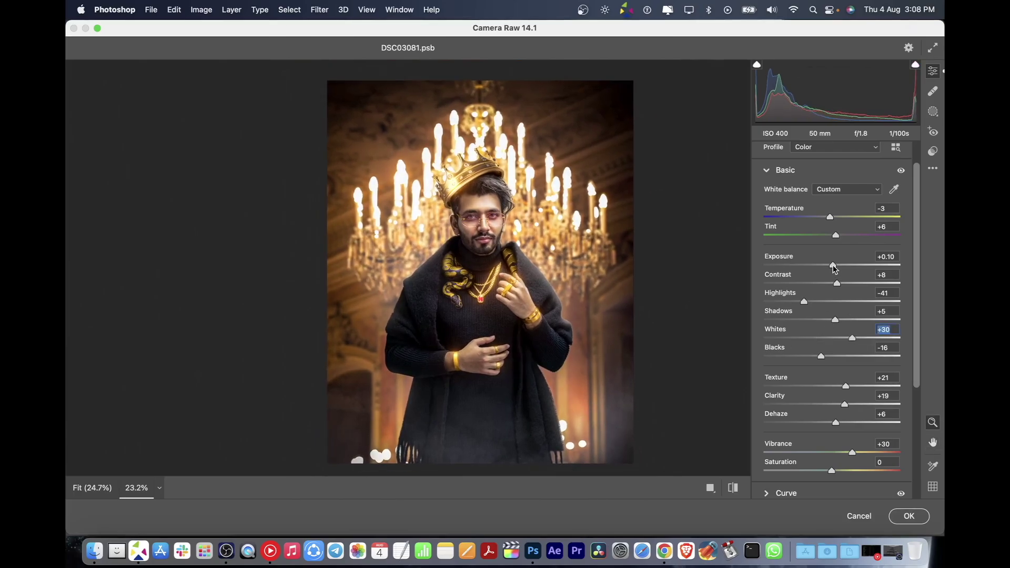
click(808, 302)
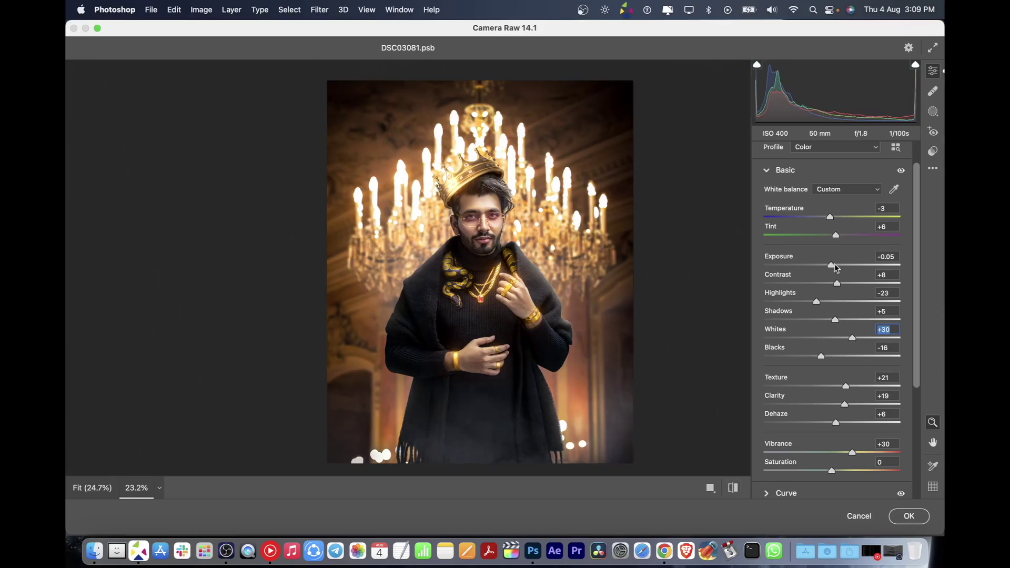
scroll(836, 268, down, 10)
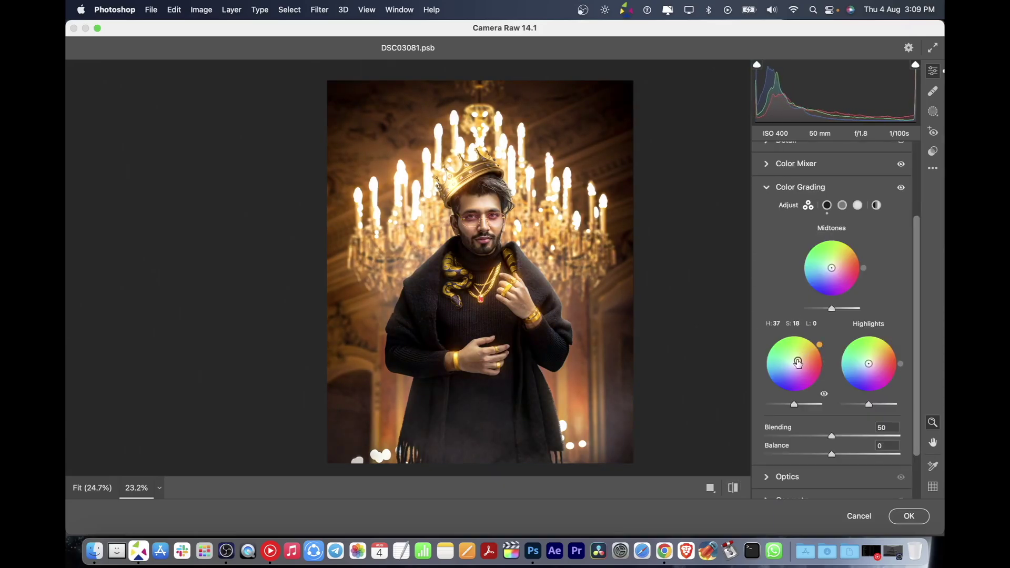
Step: Tint highlights and midtones blue in Color Grading and brighten shadow, midtone and highlight luminance
mouse_move(868, 363)
mouse_down()
mouse_move(859, 377)
mouse_move(865, 367)
mouse_up()
drag(831, 268, 826, 276)
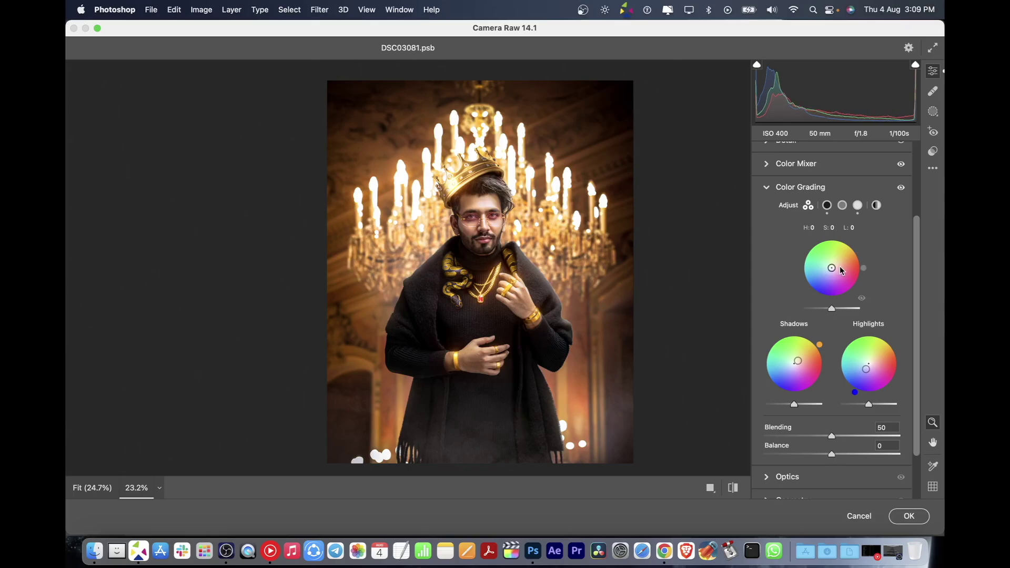
drag(794, 403, 797, 404)
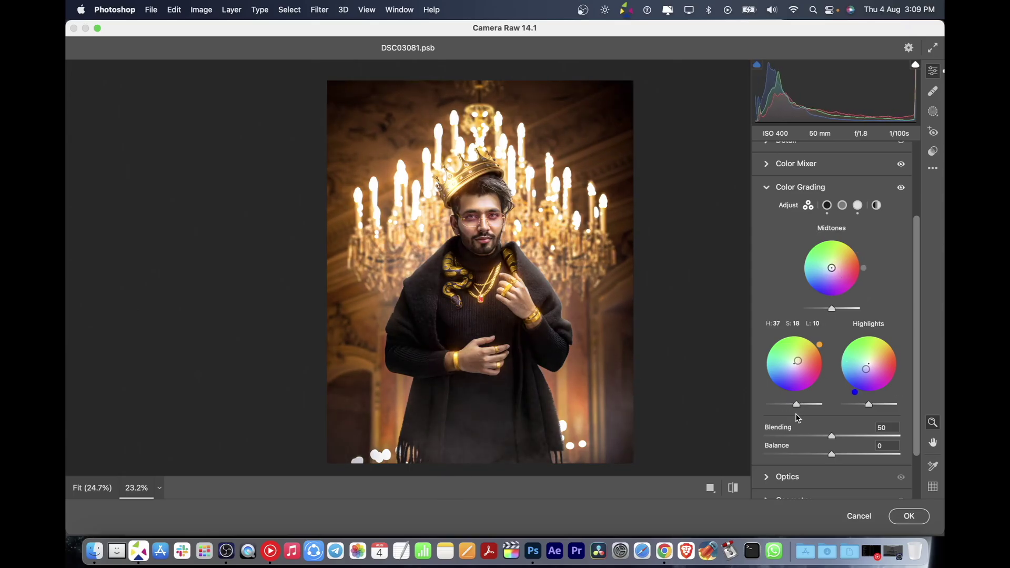
drag(831, 309, 847, 310)
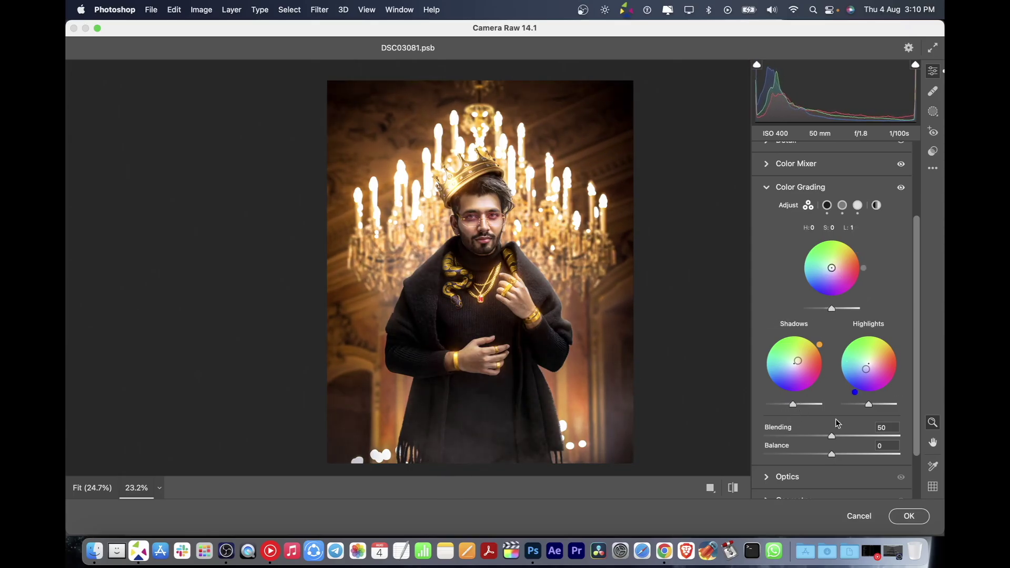
drag(868, 404, 872, 405)
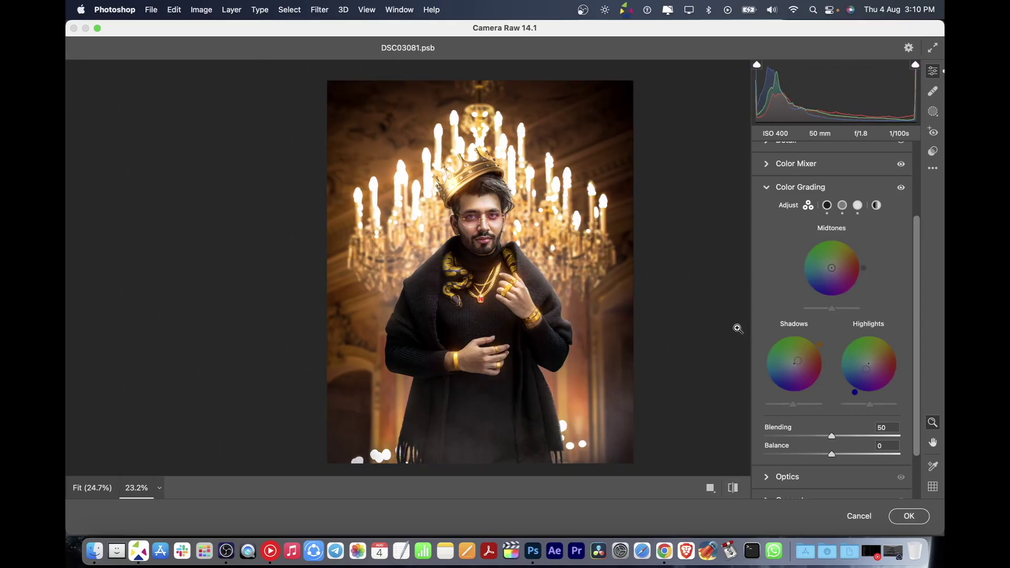
Step: Save the Camera Raw settings as the GOLD.xmp preset and apply the grade
click(932, 168)
click(841, 258)
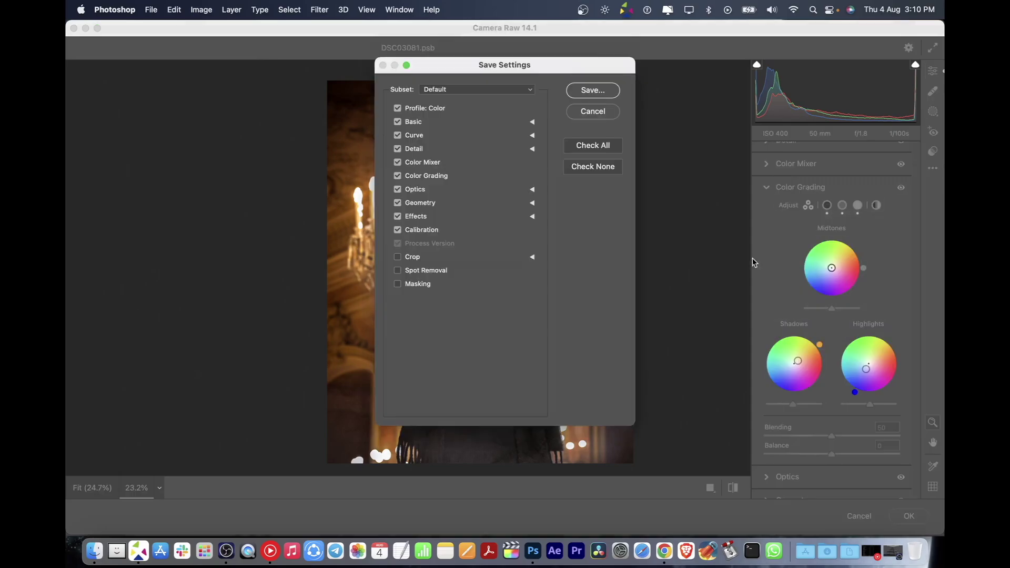
key(Return)
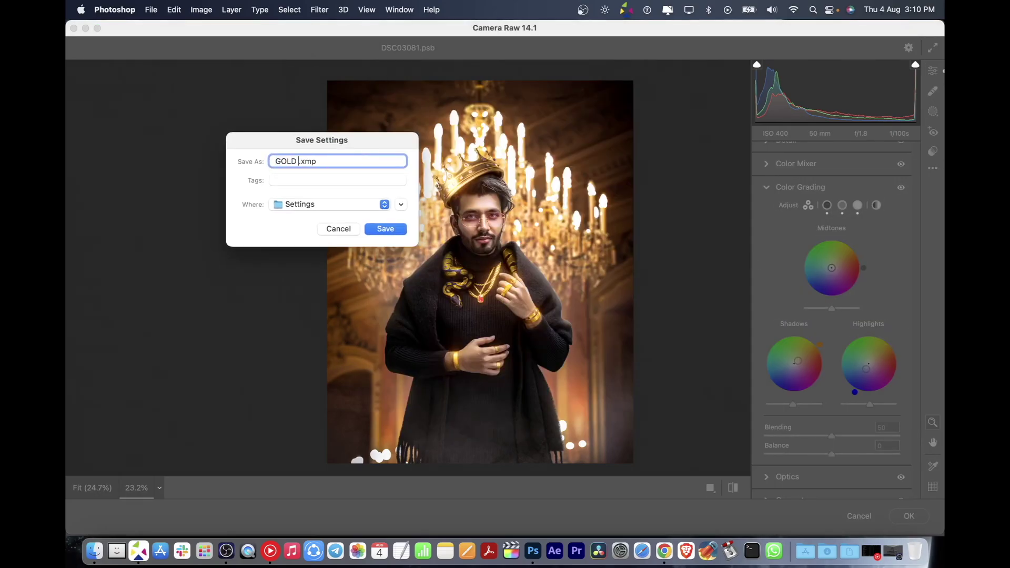
key(Return)
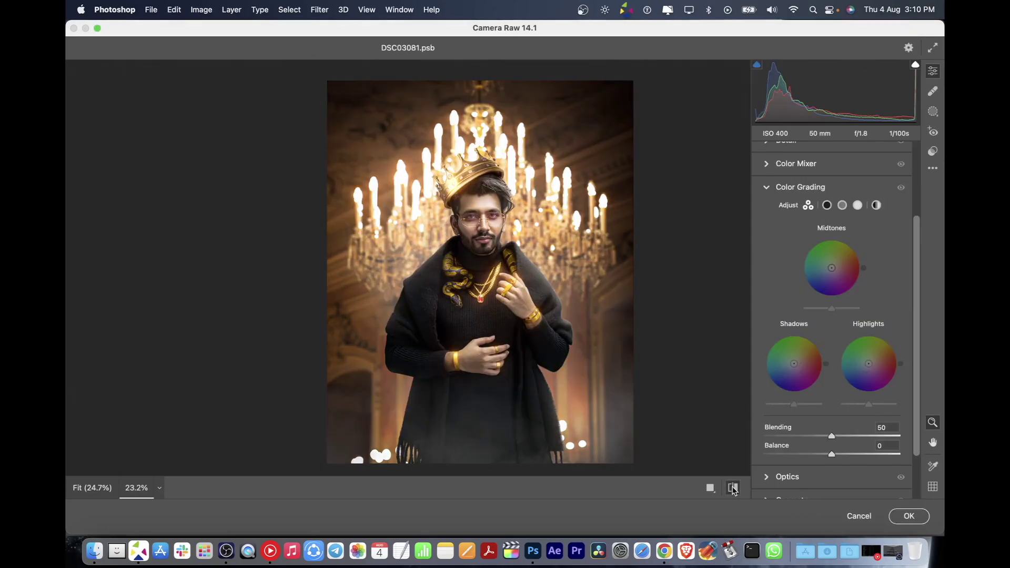
click(908, 516)
Step: Inspect the face up close, then move the placed gfhfg logo to the top right
scroll(541, 253, down, 3)
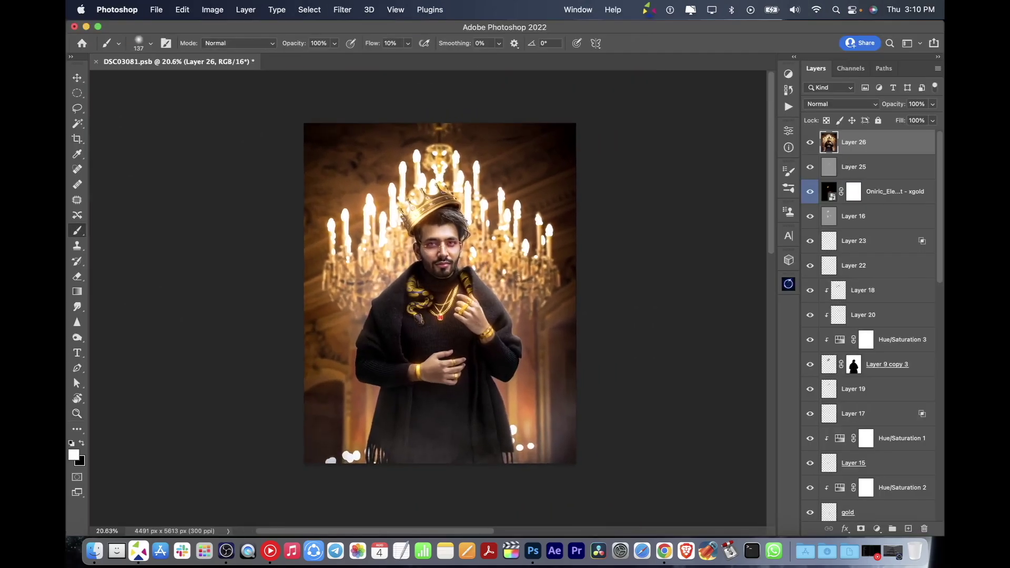
key(z)
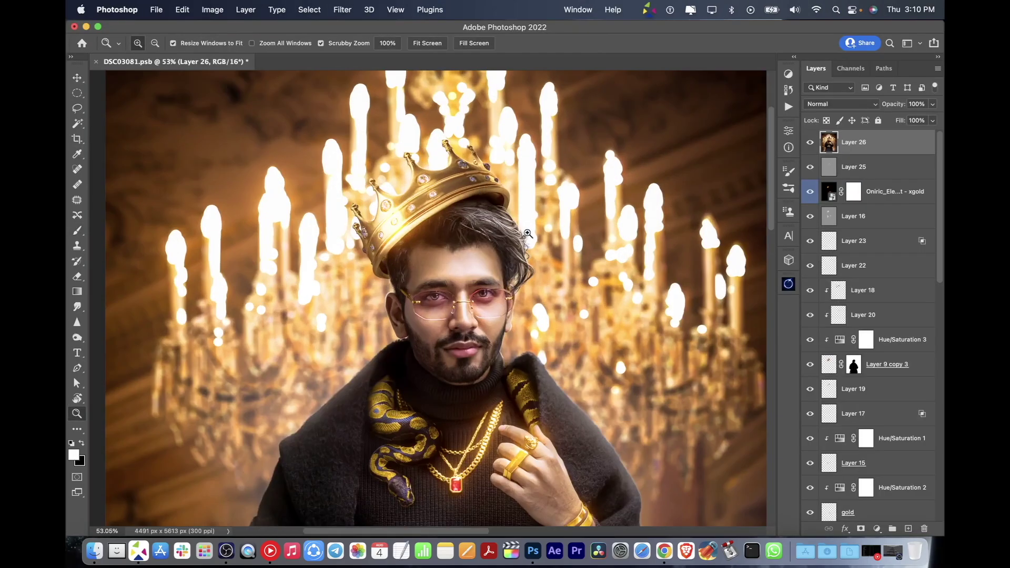
drag(535, 251, 521, 252)
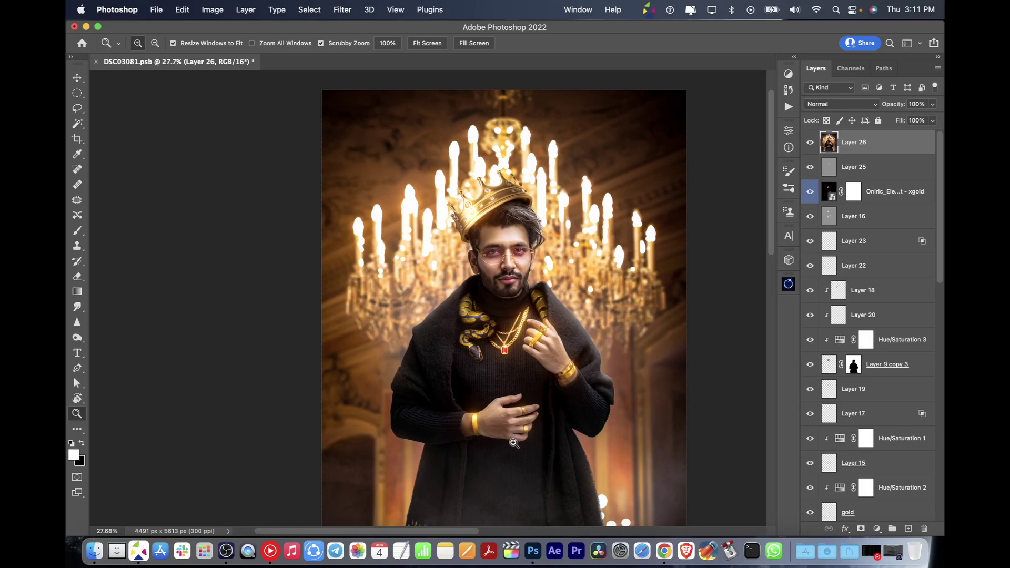
drag(513, 443, 587, 458)
key(b)
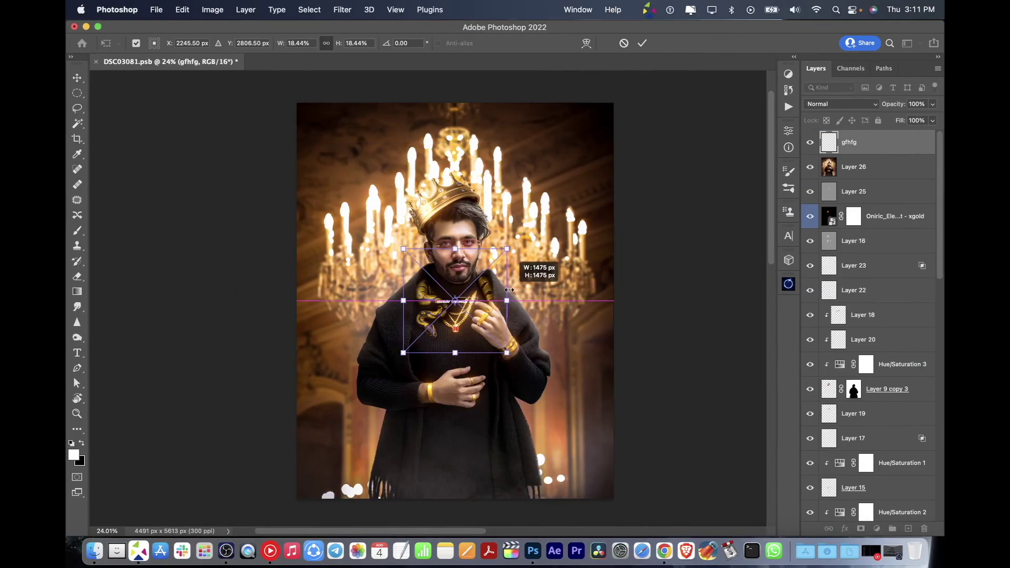
mouse_move(429, 282)
mouse_down()
mouse_move(575, 463)
mouse_move(584, 151)
mouse_up()
Step: Fine-tune and commit the logo's top-right position, then save the document
scroll(584, 151, up, 3)
drag(527, 198, 543, 176)
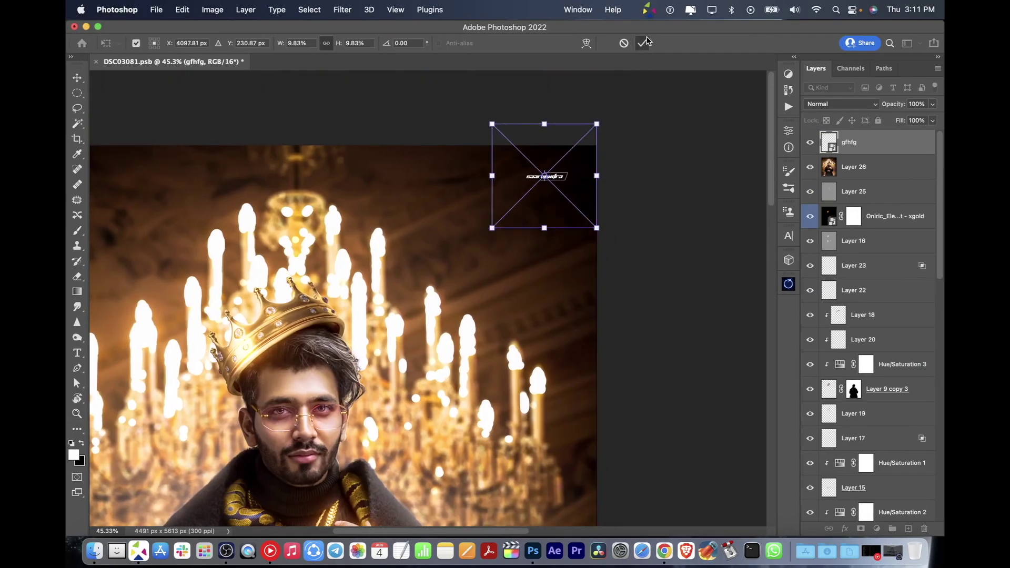
click(644, 42)
key(z)
key(super+s)
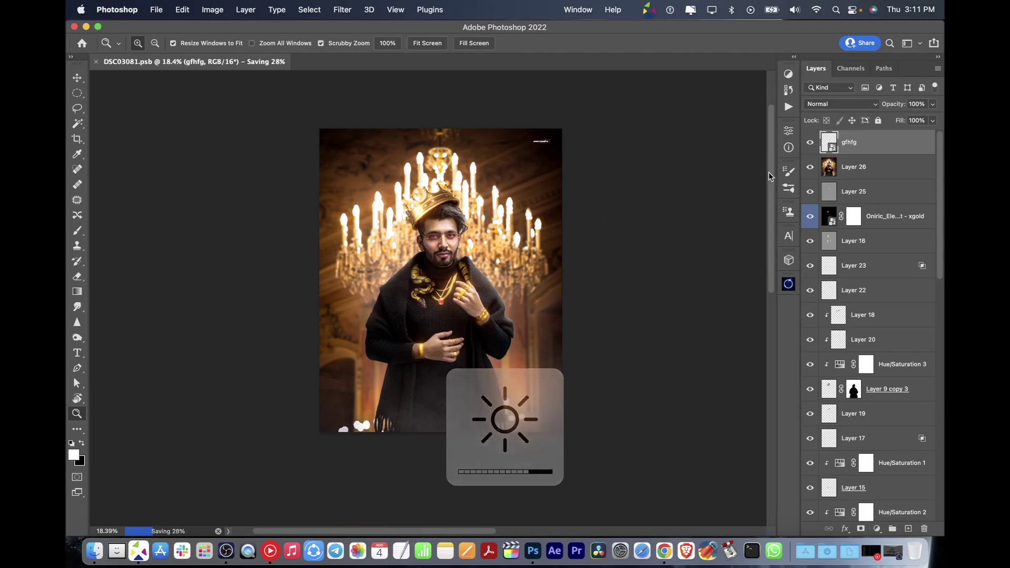
Step: Add a Brightness/Contrast adjustment layer at 61% opacity and check the face up close
click(788, 73)
click(672, 96)
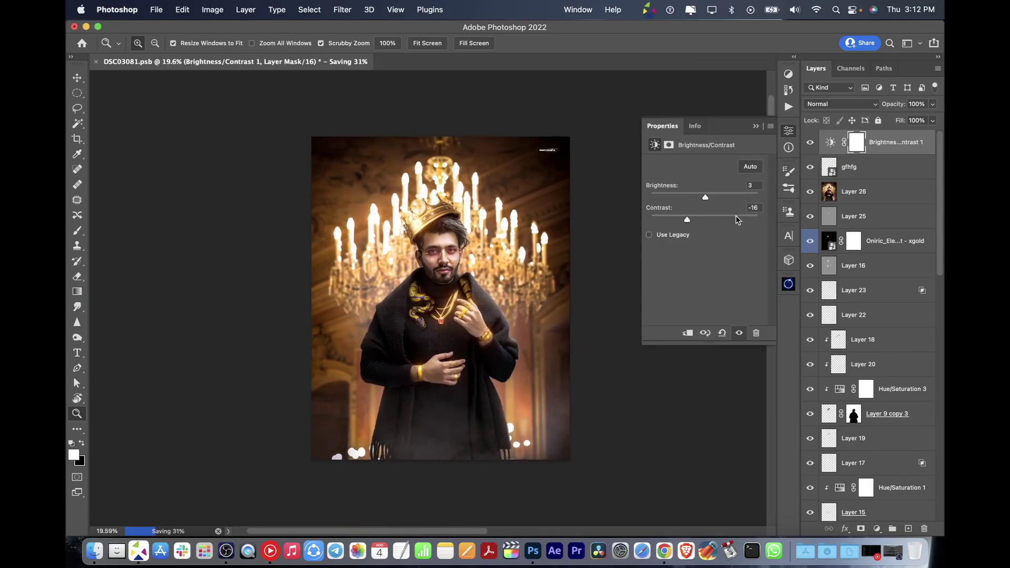
drag(902, 104, 890, 108)
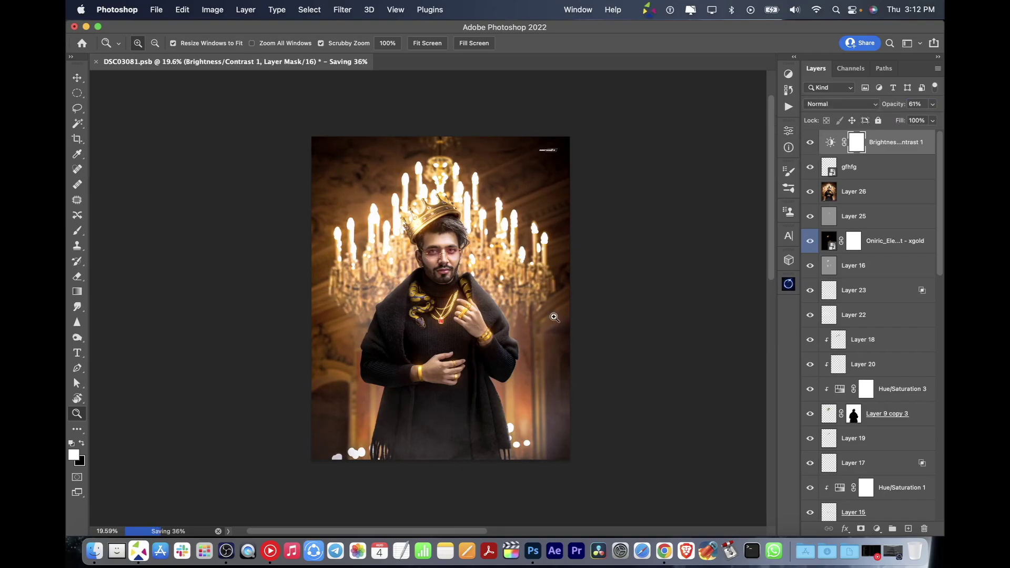
drag(456, 243, 451, 234)
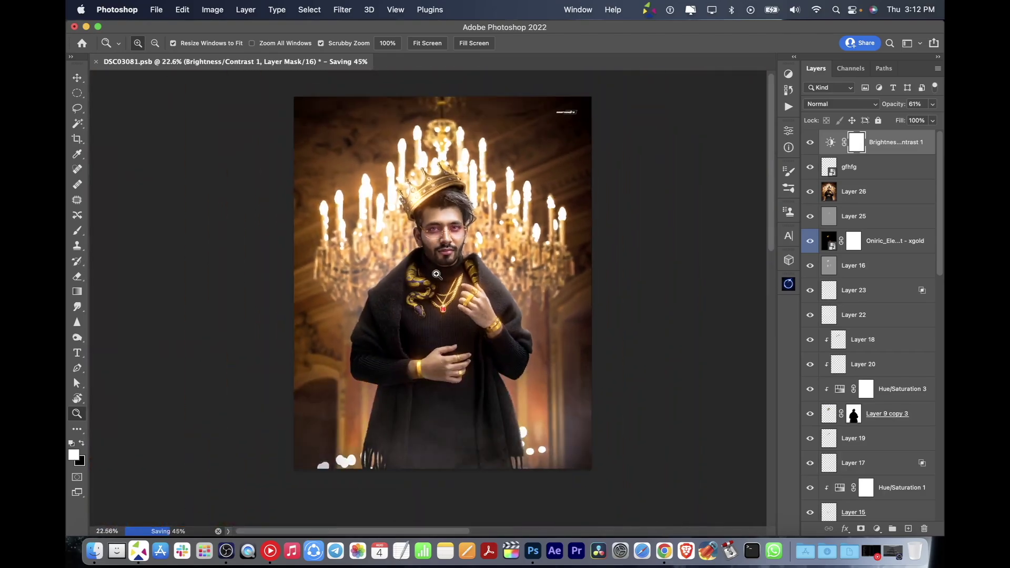
drag(437, 275, 481, 293)
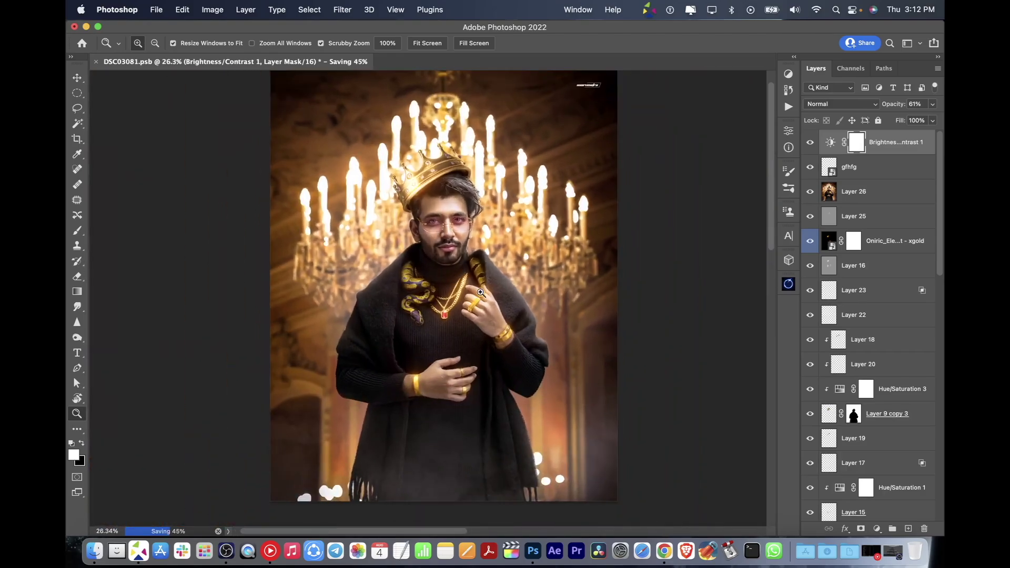
drag(471, 332, 519, 260)
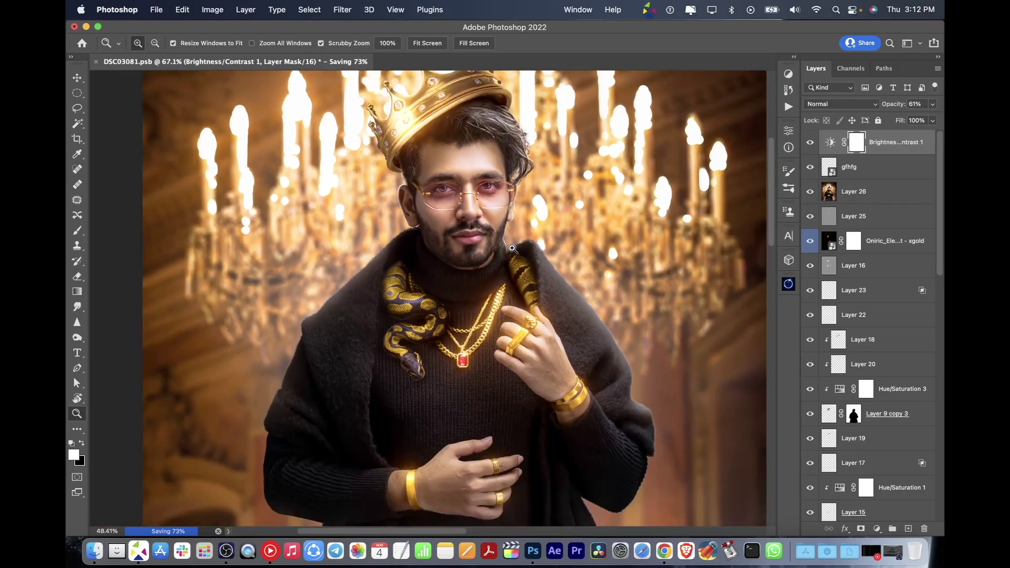